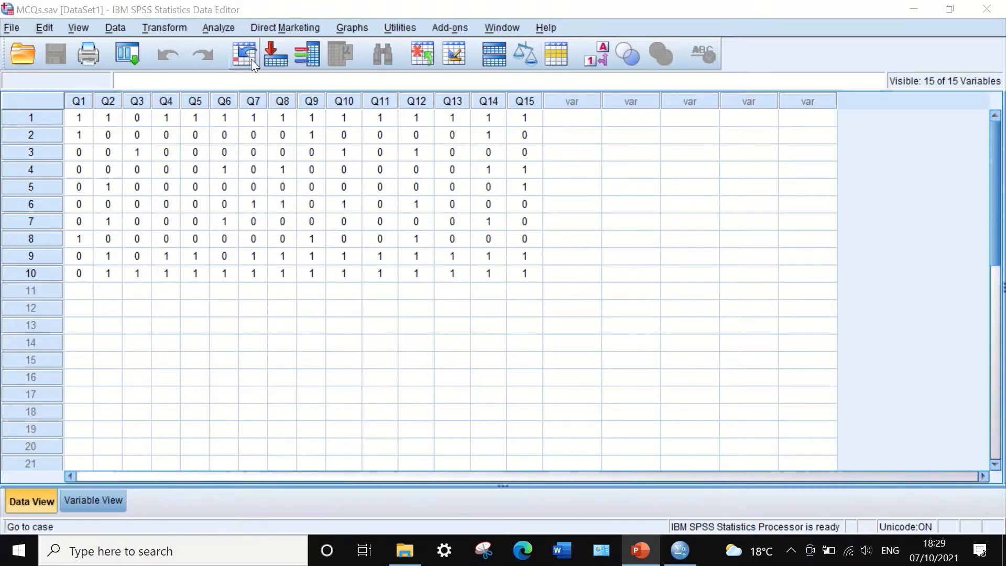
- Start computing a new variable and name the target variable Totalscore
{"action": "left_click", "coordinate": [164, 29]}
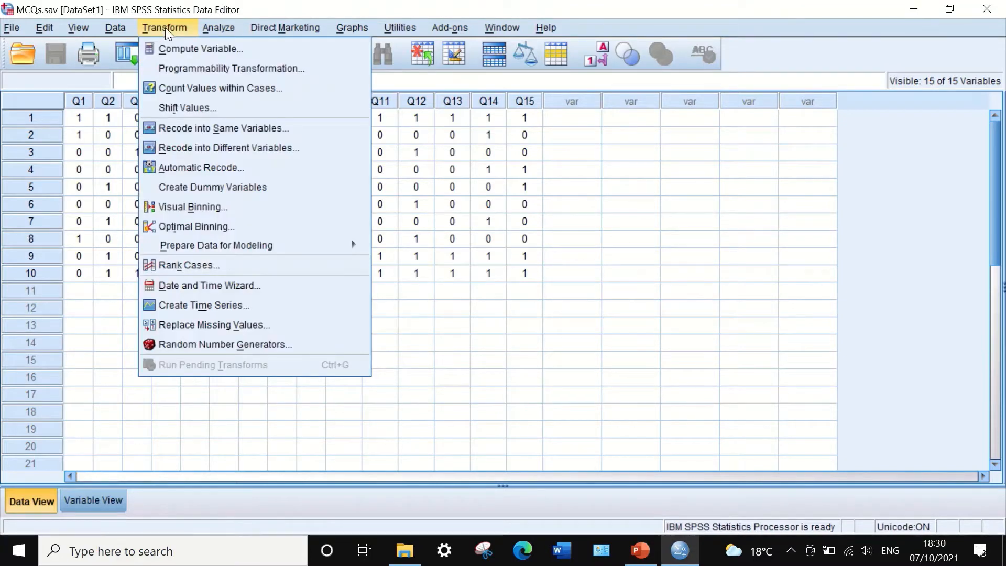
{"action": "left_click", "coordinate": [169, 50]}
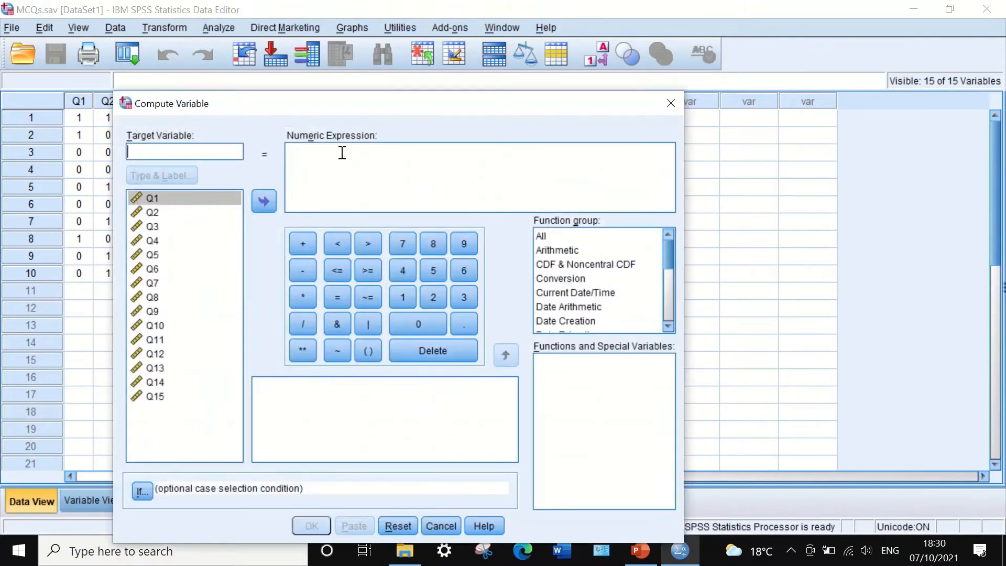
{"action": "left_click_drag", "start_coordinate": [321, 105], "coordinate": [527, 73]}
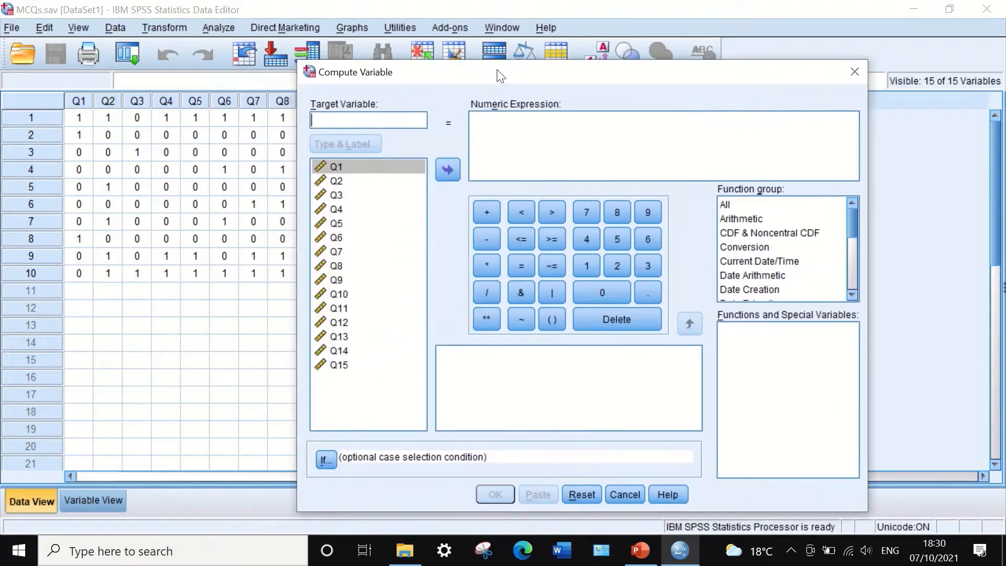
{"action": "left_click", "coordinate": [358, 118]}
{"action": "type", "text": "Totalsxore"}
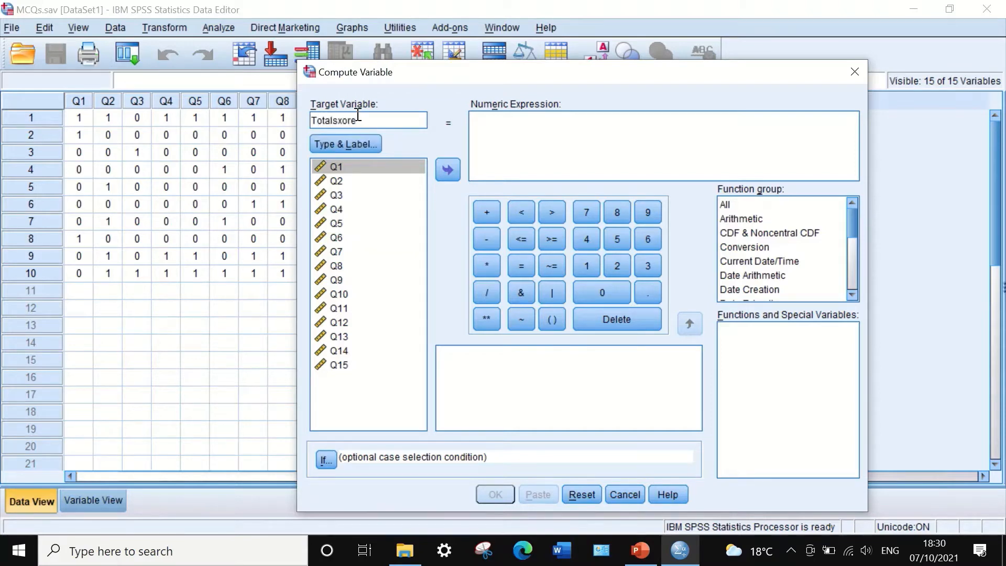
{"action": "left_click", "coordinate": [344, 121]}
{"action": "key", "text": "BackSpace"}
{"action": "type", "text": "c"}
- Begin the numeric expression with Q1 + Q2 + Q3 + Q4, ending with a plus sign
{"action": "left_click", "coordinate": [504, 126]}
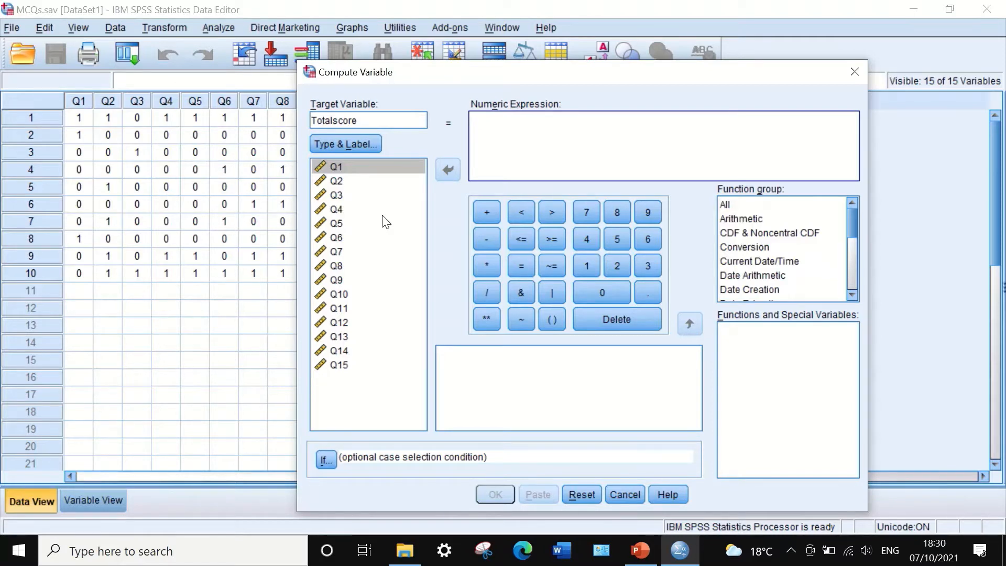
{"action": "left_click", "coordinate": [358, 163]}
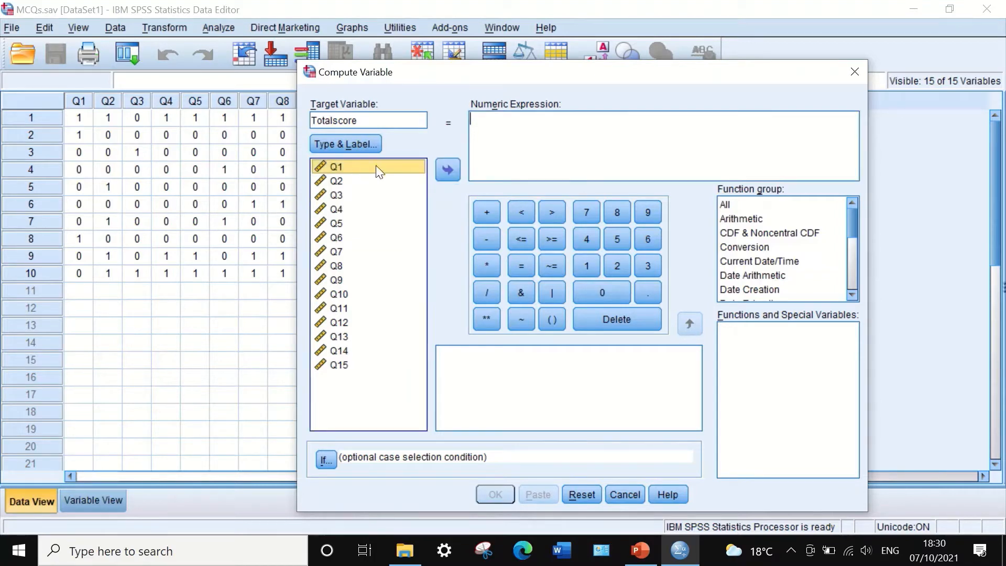
{"action": "left_click", "coordinate": [446, 168]}
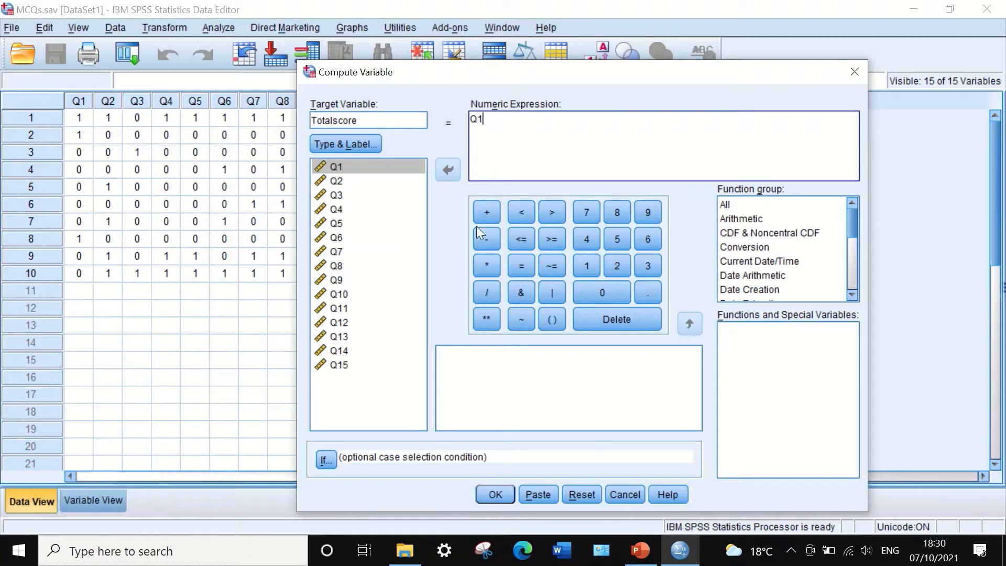
{"action": "left_click", "coordinate": [485, 211]}
{"action": "left_click", "coordinate": [335, 181]}
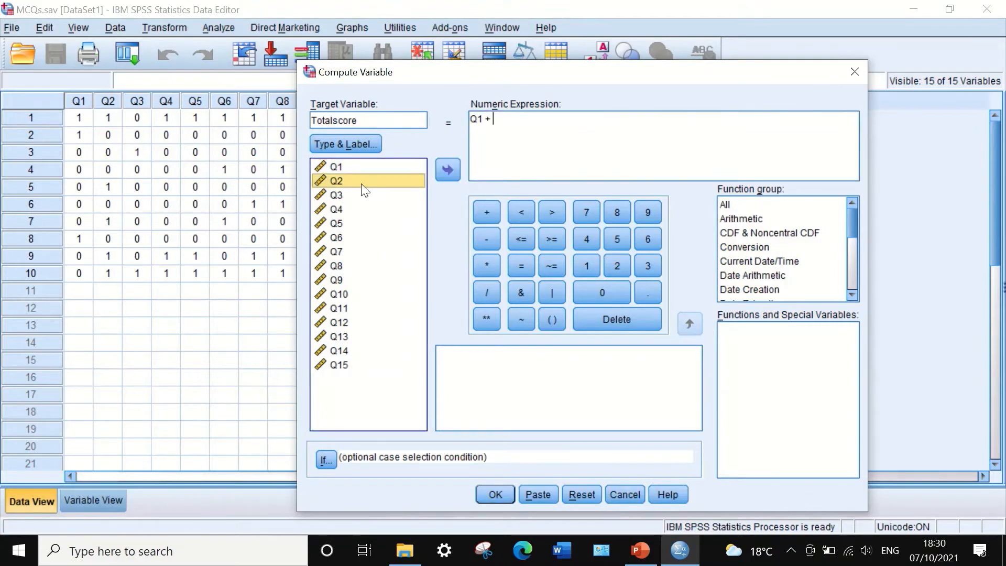
{"action": "left_click", "coordinate": [442, 168]}
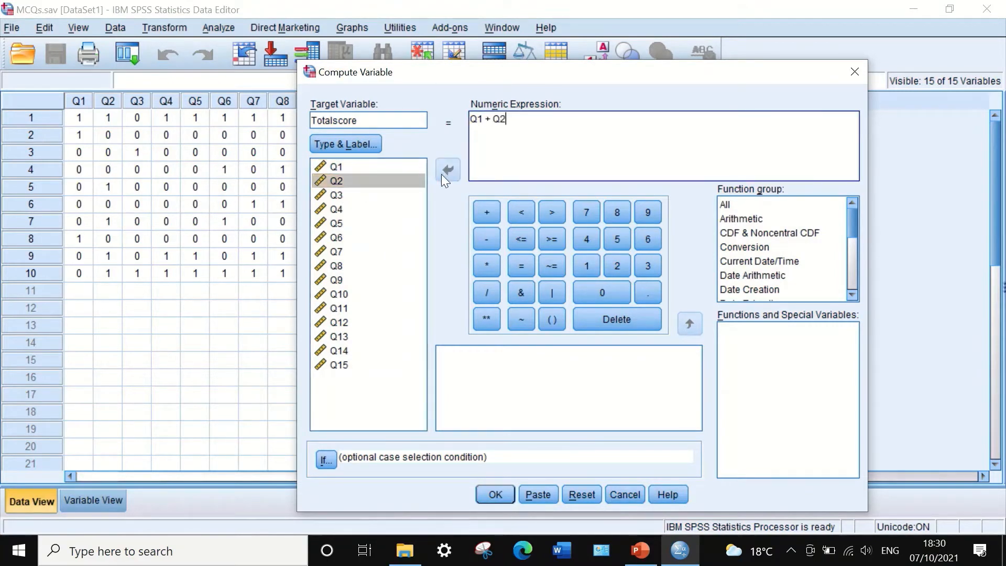
{"action": "left_click", "coordinate": [484, 212]}
{"action": "left_click", "coordinate": [368, 194]}
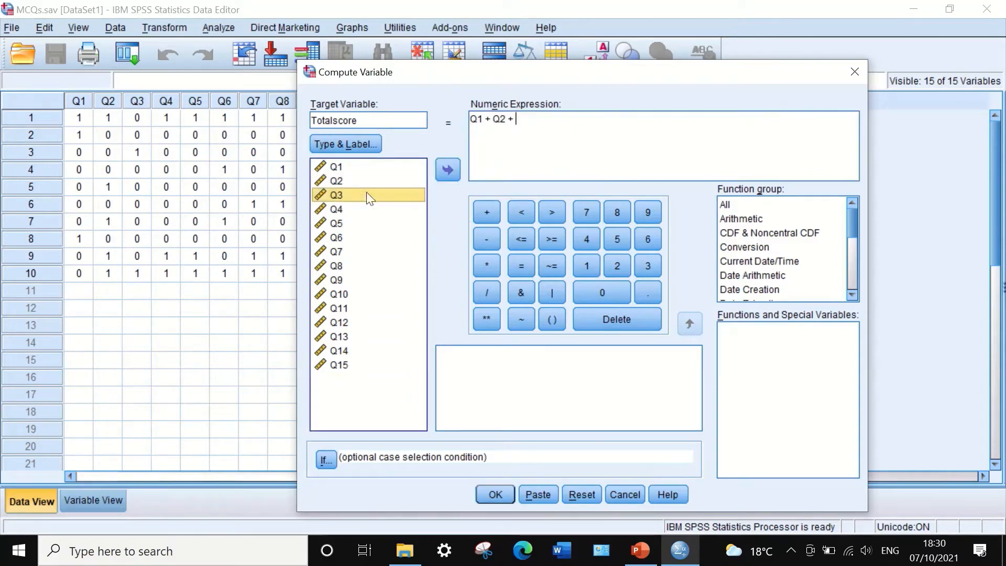
{"action": "left_click", "coordinate": [440, 167]}
{"action": "left_click", "coordinate": [486, 207]}
{"action": "left_click", "coordinate": [344, 209]}
{"action": "left_click", "coordinate": [447, 169]}
{"action": "left_click", "coordinate": [485, 212]}
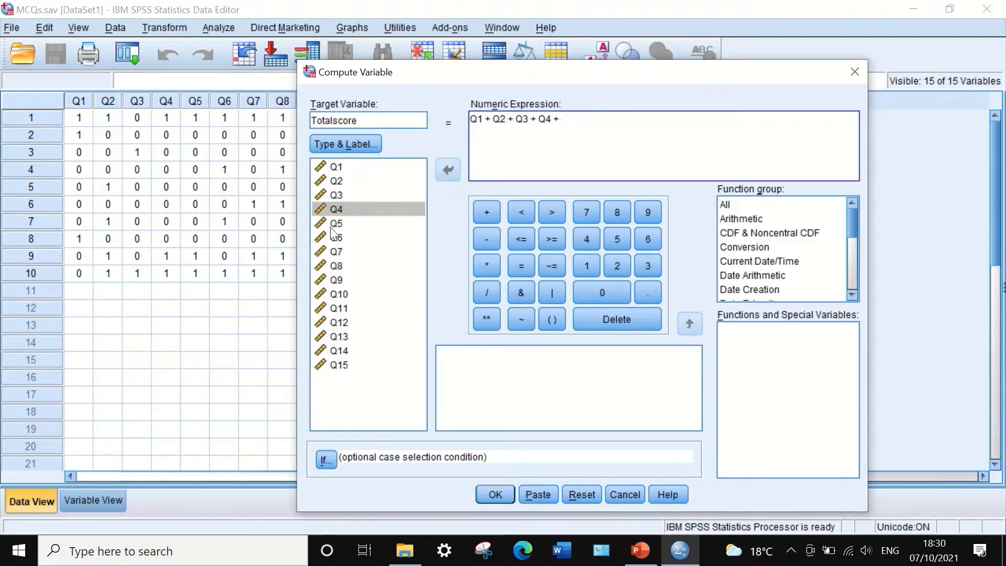
- Extend the numeric expression with Q5 + Q6 + Q7 + Q8, followed by a plus sign
{"action": "left_click", "coordinate": [337, 224]}
{"action": "left_click", "coordinate": [447, 171]}
{"action": "left_click", "coordinate": [493, 212]}
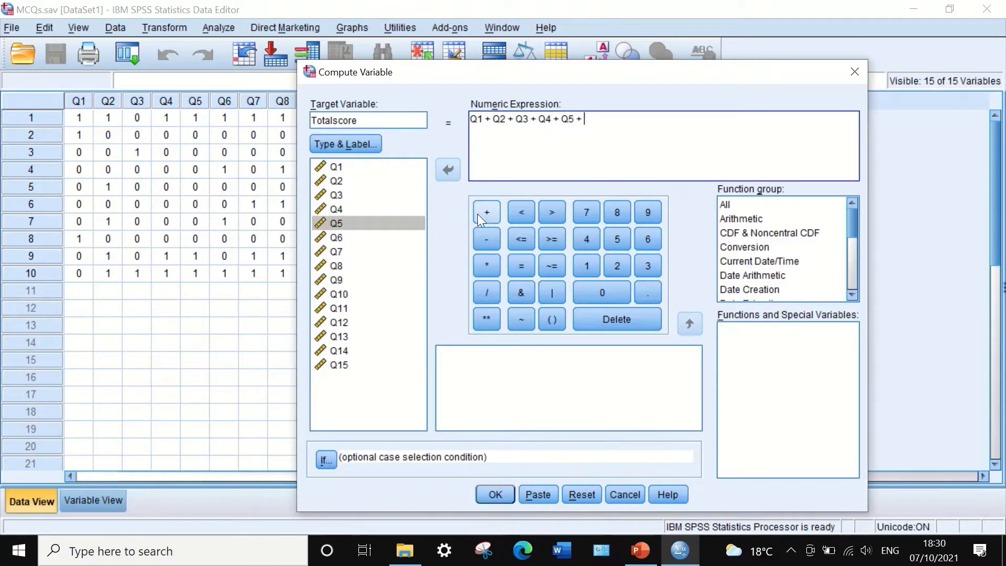
{"action": "left_click", "coordinate": [337, 237]}
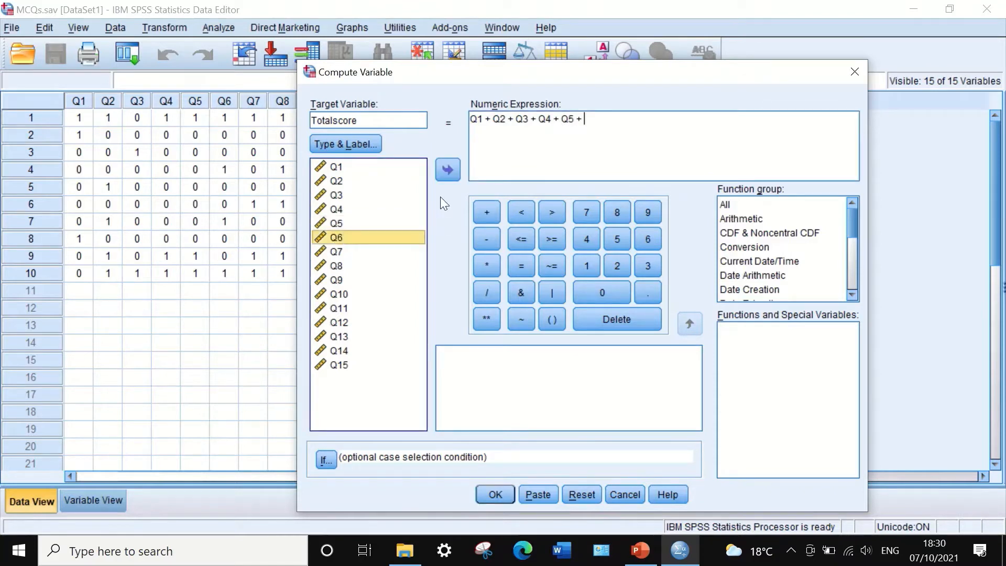
{"action": "left_click", "coordinate": [447, 170]}
{"action": "left_click", "coordinate": [485, 213]}
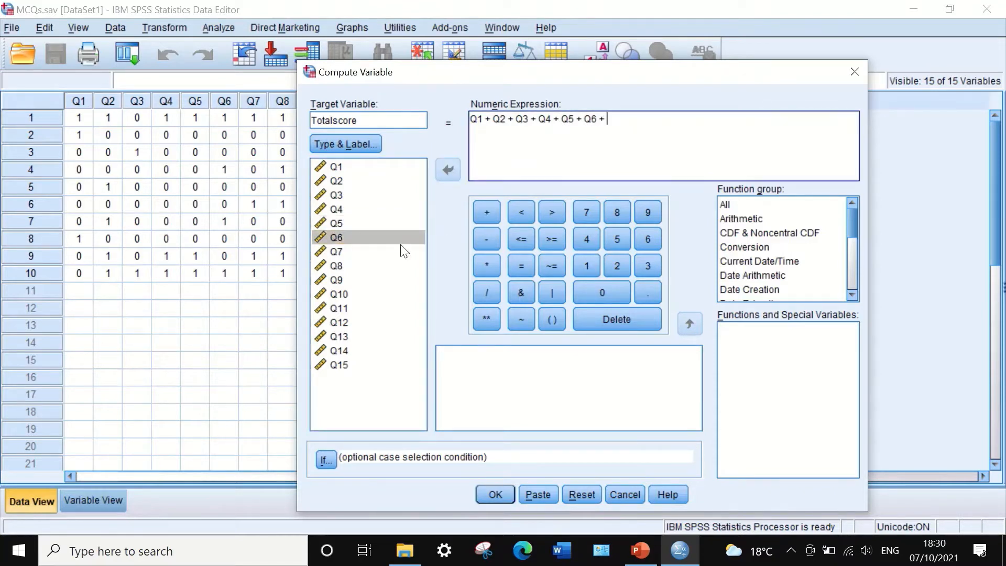
{"action": "left_click", "coordinate": [350, 252]}
{"action": "left_click", "coordinate": [449, 169]}
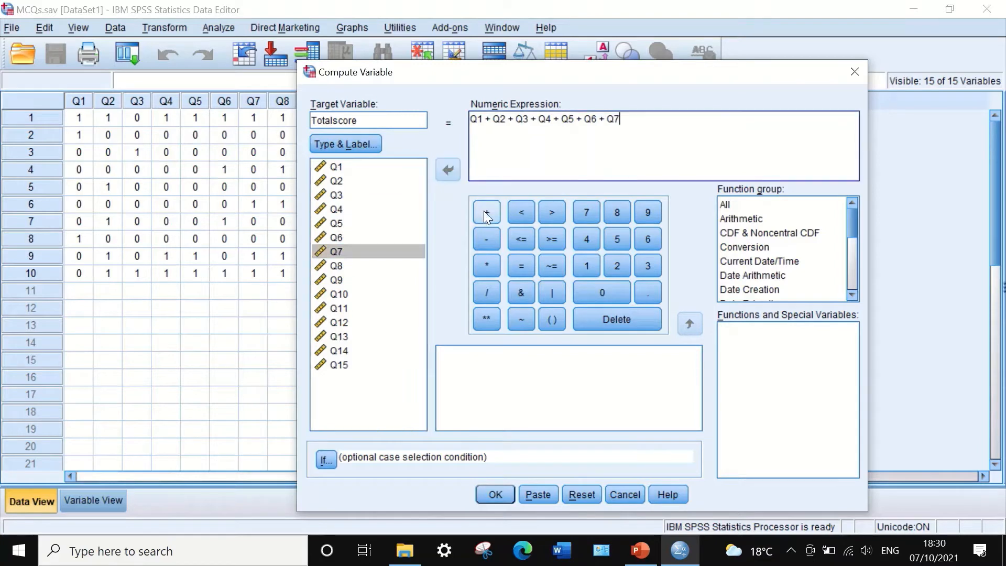
{"action": "left_click", "coordinate": [485, 213]}
{"action": "left_click", "coordinate": [340, 266]}
{"action": "left_click", "coordinate": [450, 167]}
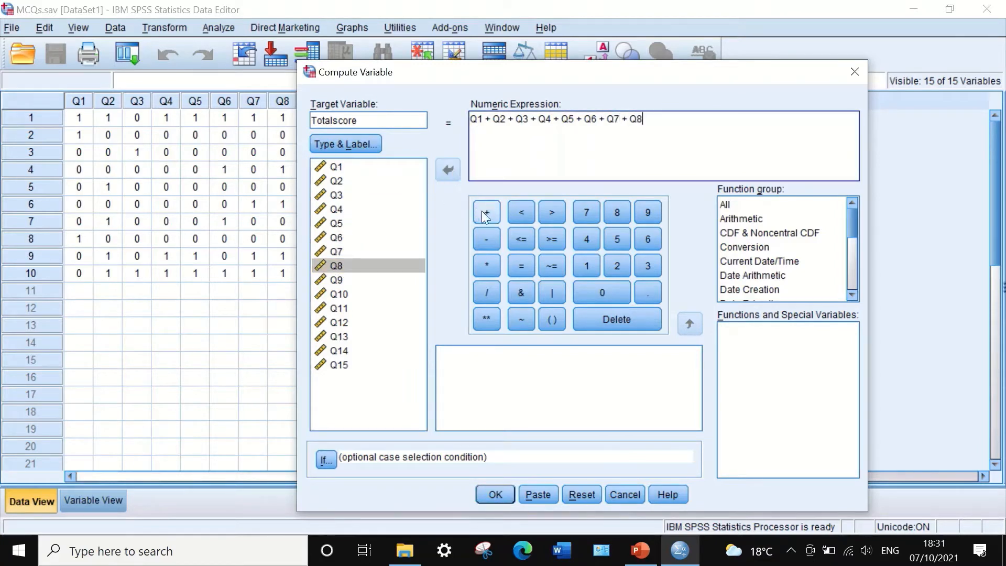
{"action": "left_click", "coordinate": [485, 213]}
- Continue the numeric expression with Q9 + Q10 + Q11 + Q12, followed by a plus sign
{"action": "left_click", "coordinate": [339, 280]}
{"action": "left_click", "coordinate": [446, 168]}
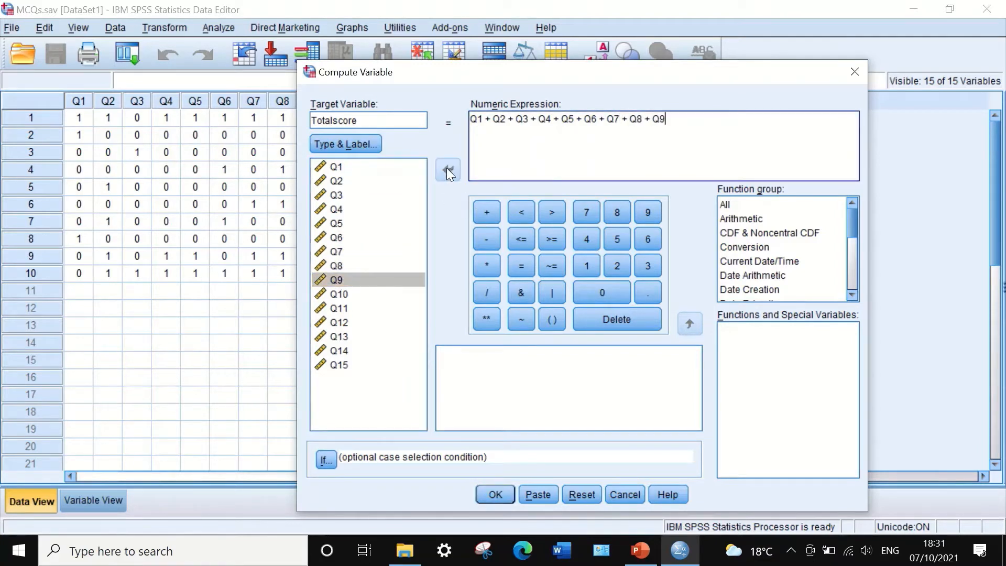
{"action": "left_click", "coordinate": [484, 212]}
{"action": "left_click", "coordinate": [339, 295]}
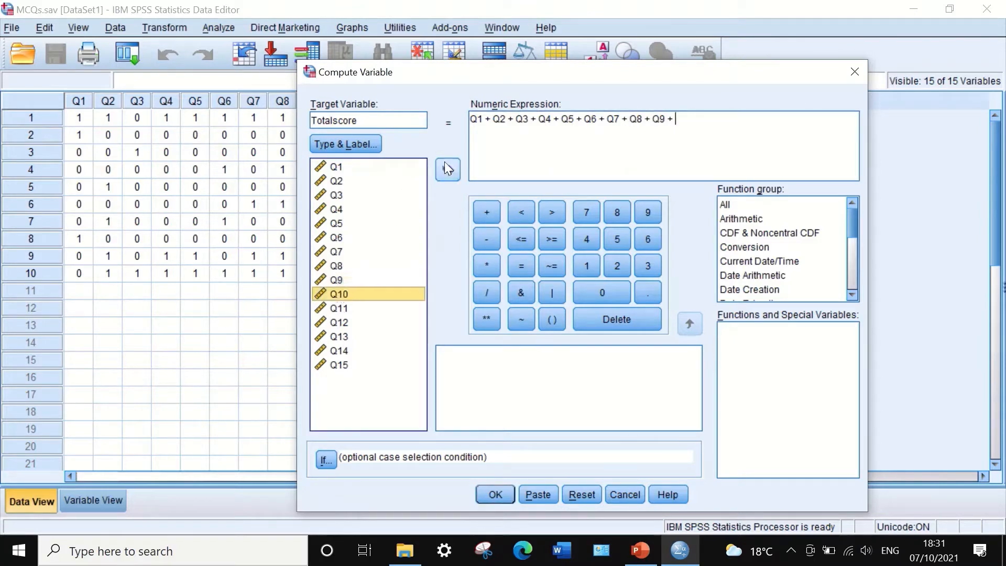
{"action": "left_click", "coordinate": [448, 169]}
{"action": "left_click", "coordinate": [486, 212]}
{"action": "left_click", "coordinate": [337, 310]}
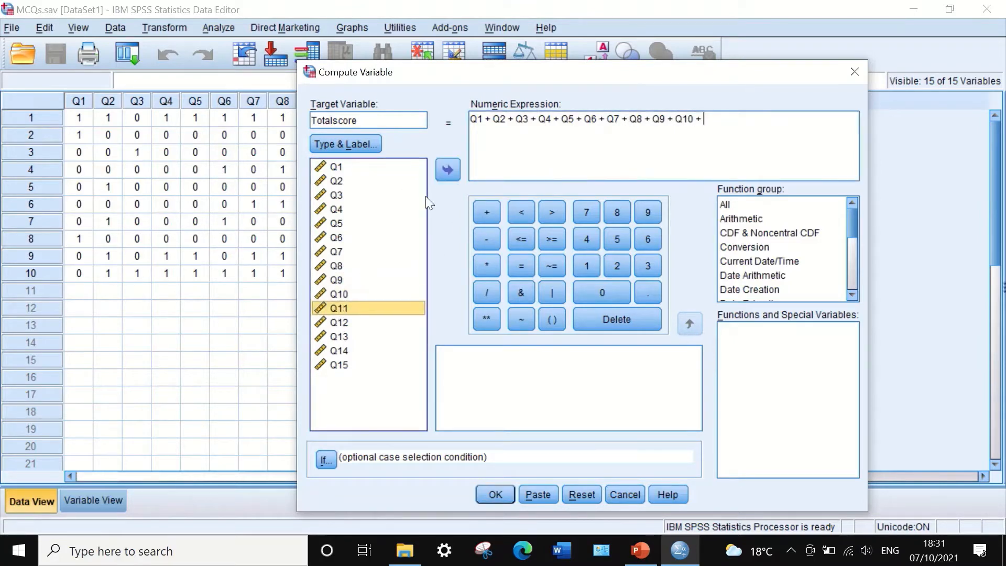
{"action": "left_click", "coordinate": [446, 169]}
{"action": "left_click", "coordinate": [485, 212]}
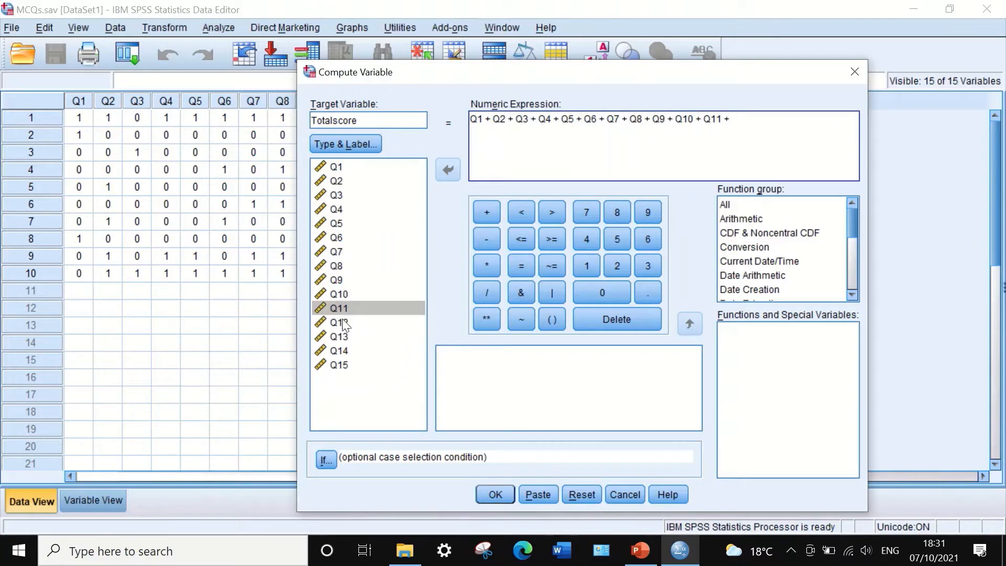
{"action": "left_click", "coordinate": [339, 322]}
{"action": "left_click", "coordinate": [443, 174]}
{"action": "left_click", "coordinate": [482, 211]}
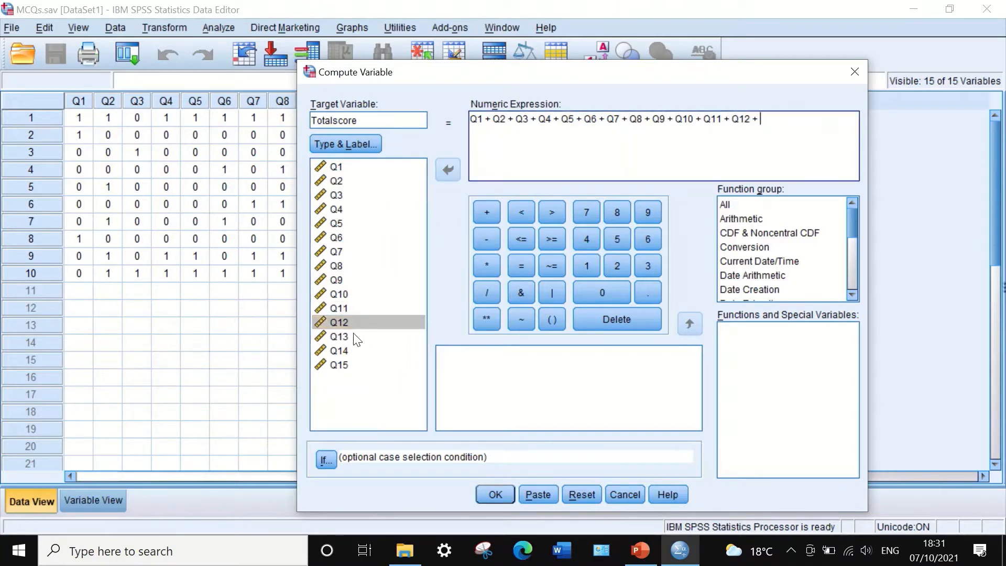
- Complete the numeric expression with Q13 + Q14 + Q15, placing Q13 directly after the plus sign following Q12
{"action": "left_click", "coordinate": [338, 336]}
{"action": "left_click", "coordinate": [485, 212]}
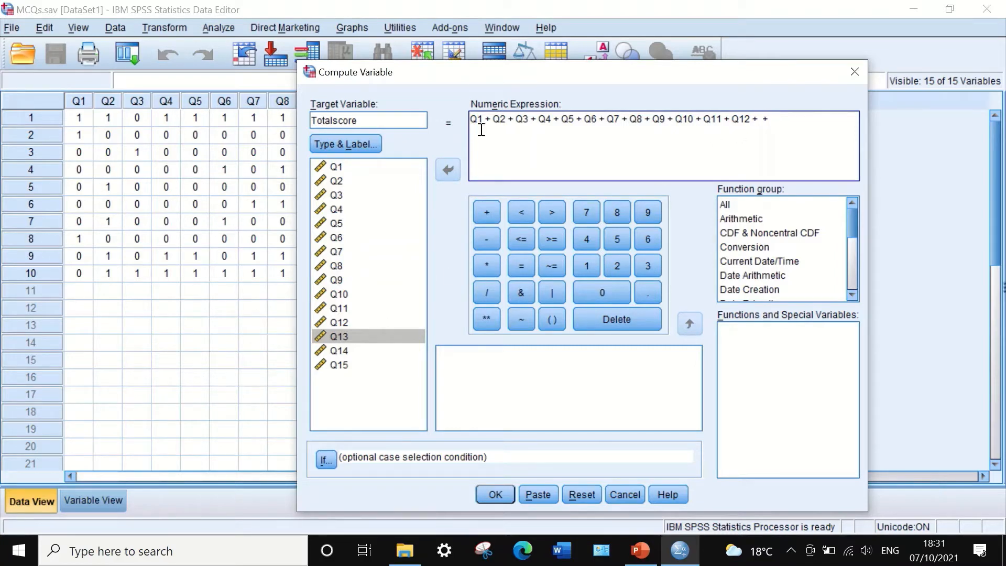
{"action": "left_click", "coordinate": [333, 334]}
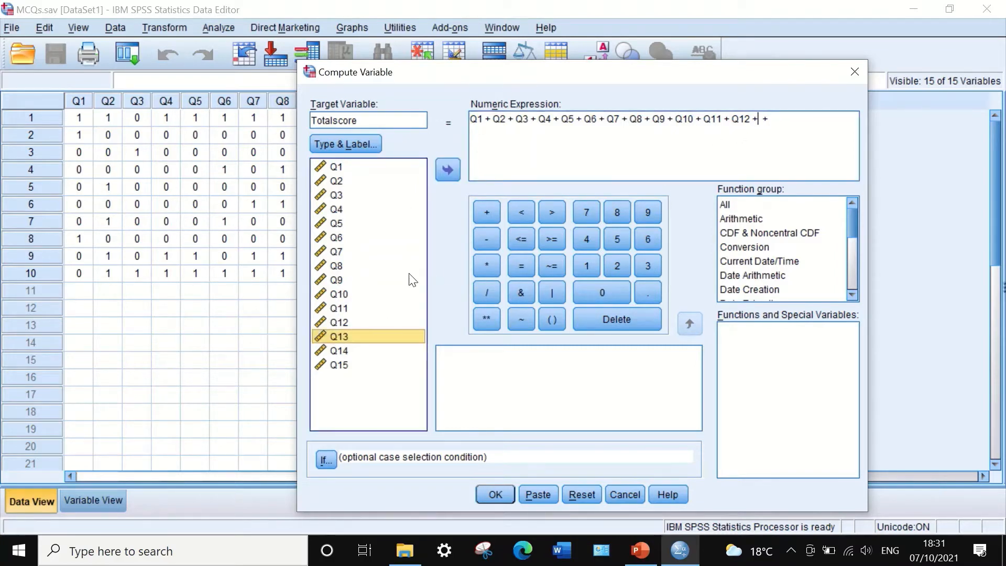
{"action": "left_click", "coordinate": [454, 169]}
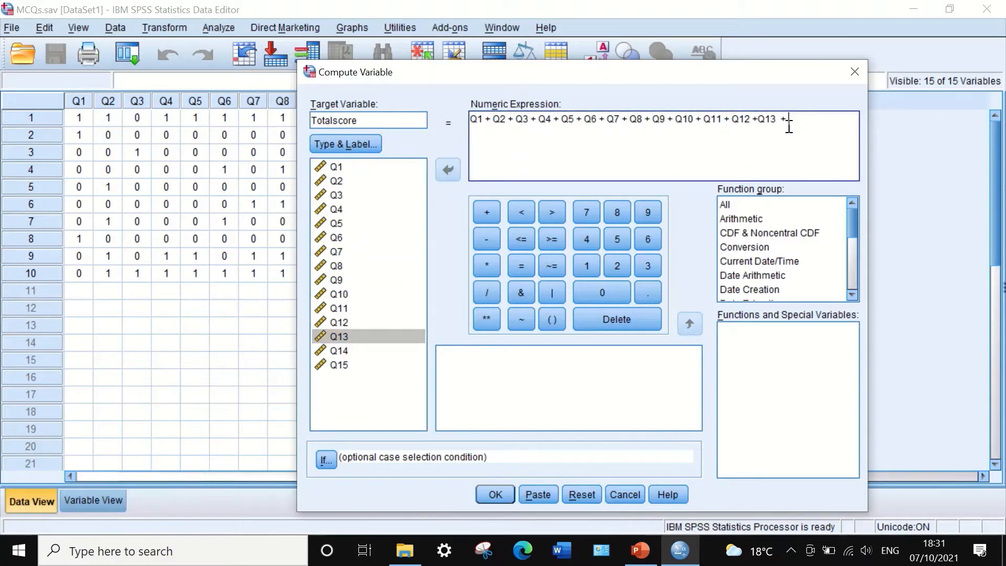
{"action": "left_click", "coordinate": [337, 353]}
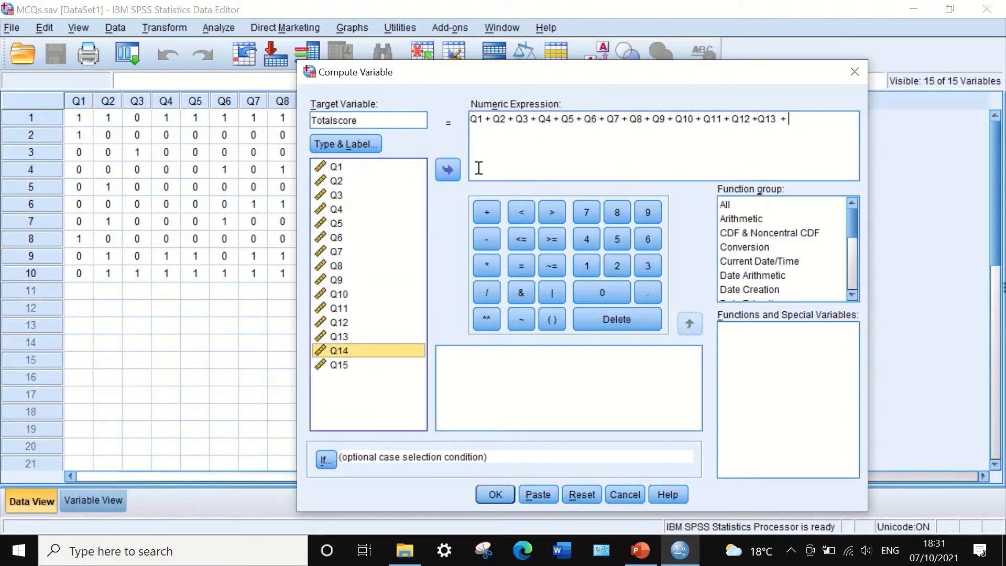
{"action": "left_click", "coordinate": [452, 170]}
{"action": "left_click", "coordinate": [487, 211]}
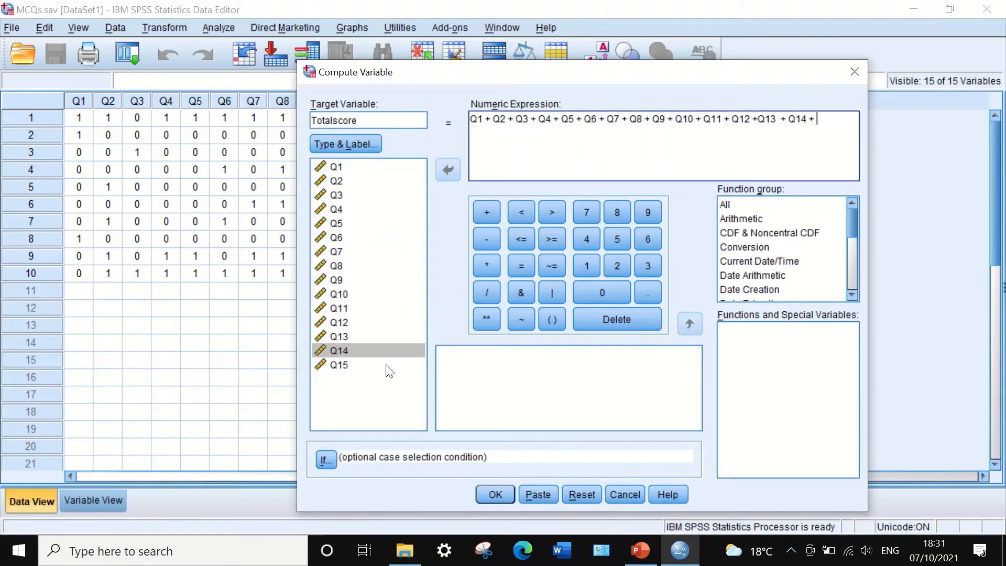
{"action": "left_click", "coordinate": [337, 365]}
{"action": "left_click", "coordinate": [448, 169]}
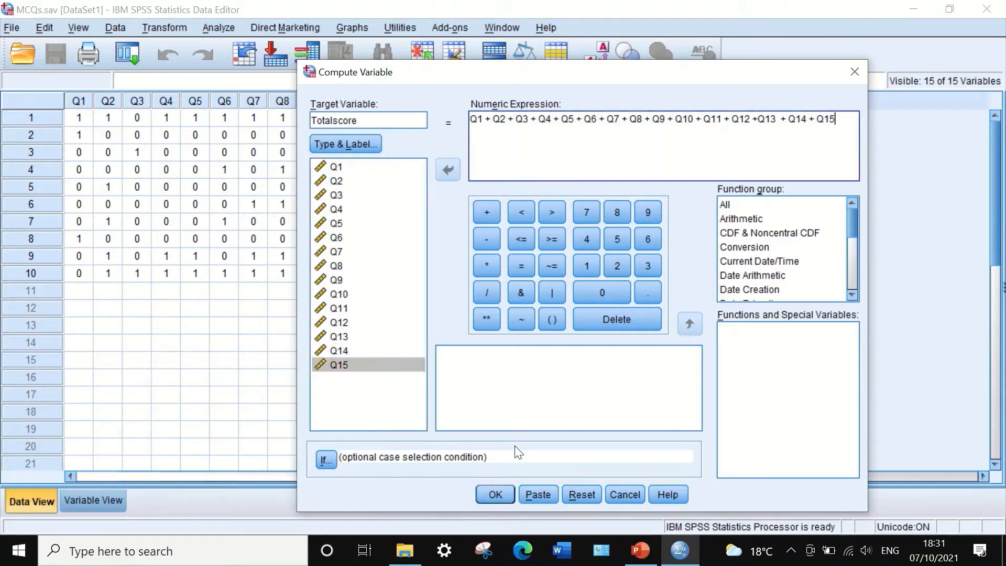
- Run the Totalscore computation, then narrow the Totalscore column in the data sheet
{"action": "left_click", "coordinate": [492, 495]}
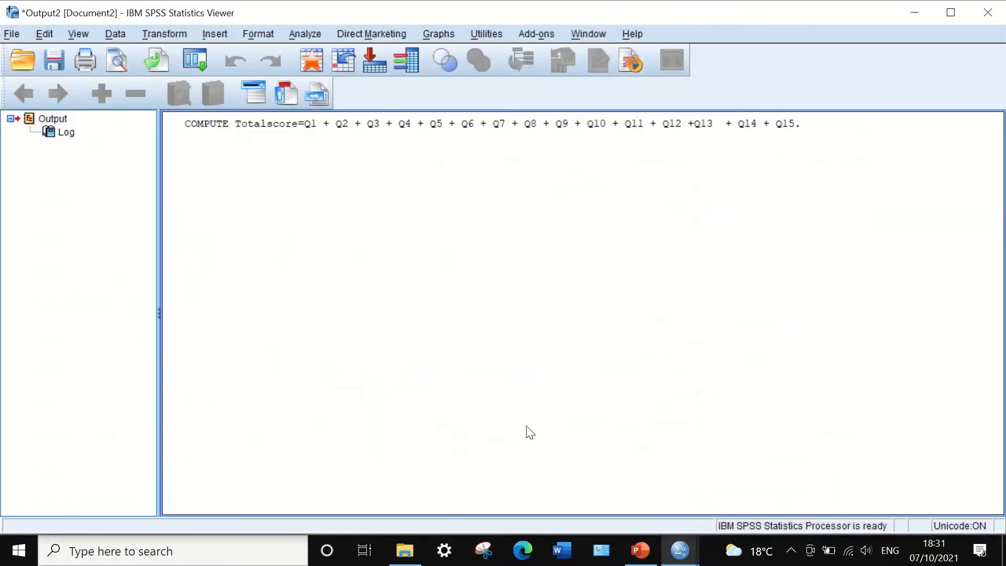
{"action": "left_click", "coordinate": [910, 10]}
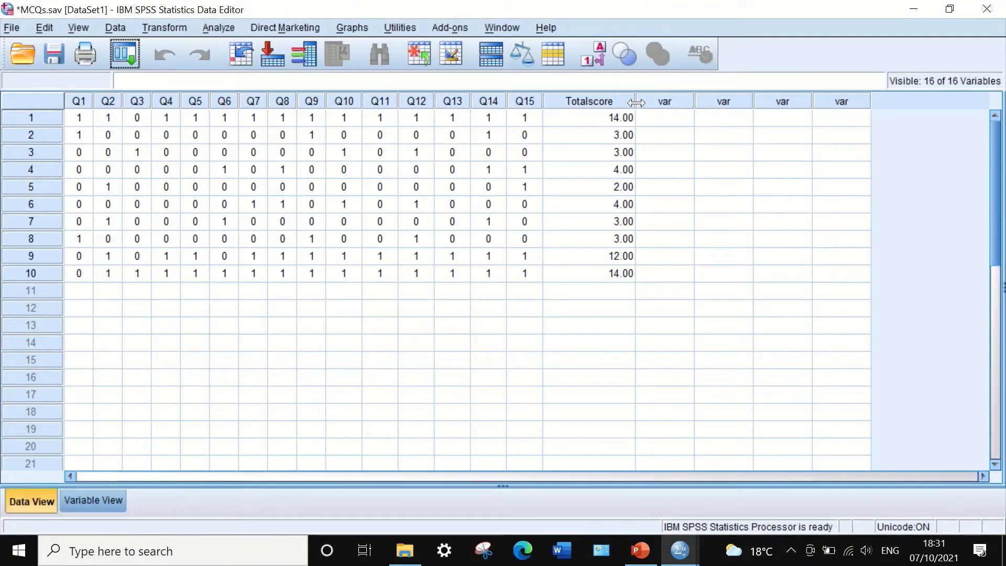
{"action": "left_click_drag", "start_coordinate": [635, 101], "coordinate": [587, 102]}
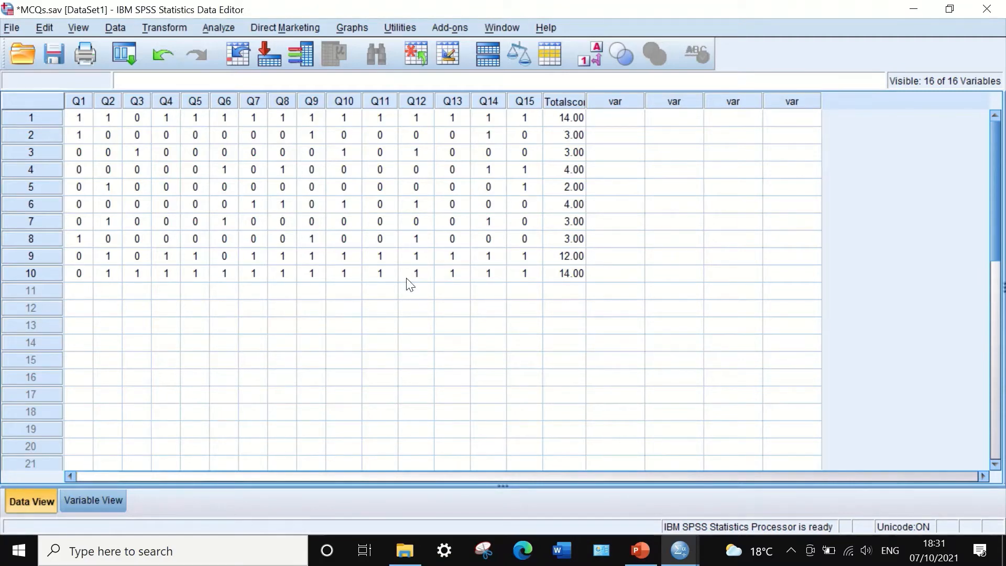
- Set the decimals of the Totalscore variable to 0 and return to the data sheet
{"action": "left_click", "coordinate": [100, 499]}
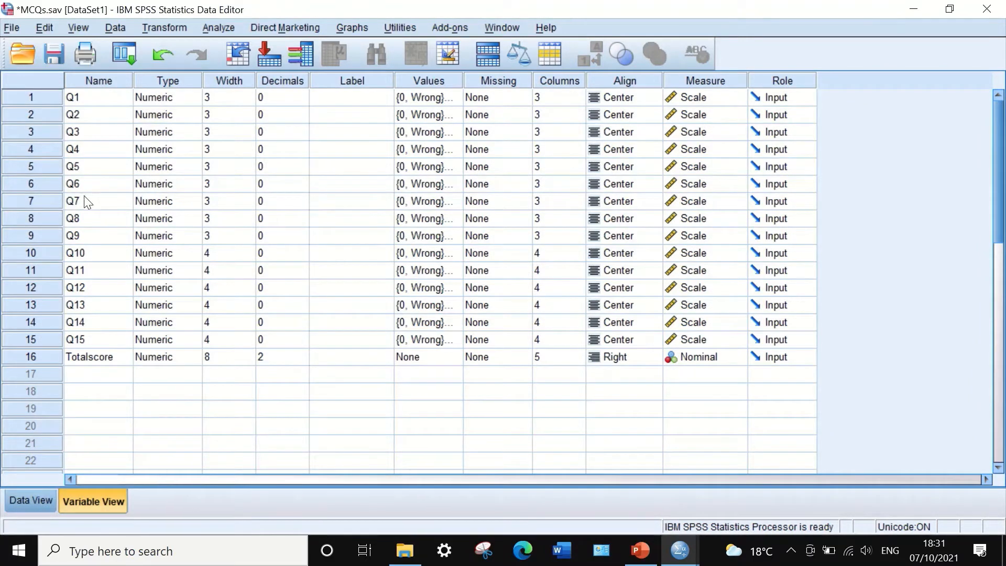
{"action": "left_click", "coordinate": [287, 356]}
{"action": "left_click", "coordinate": [302, 361]}
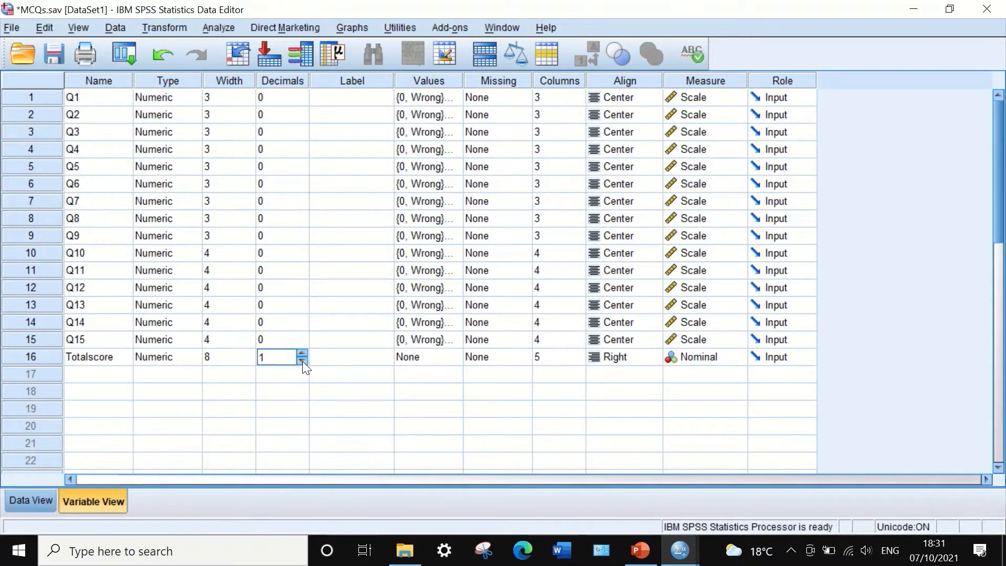
{"action": "left_click", "coordinate": [302, 361]}
{"action": "left_click", "coordinate": [29, 500]}
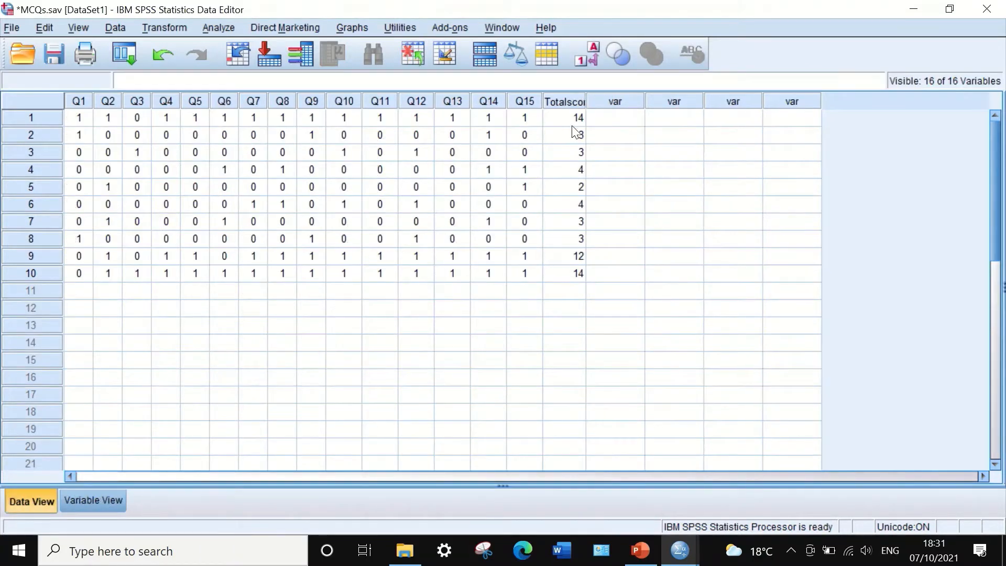
- Narrow the Totalscore column further and switch to the PowerPoint presentation on exam question reliability
{"action": "left_click_drag", "start_coordinate": [585, 98], "coordinate": [572, 99]}
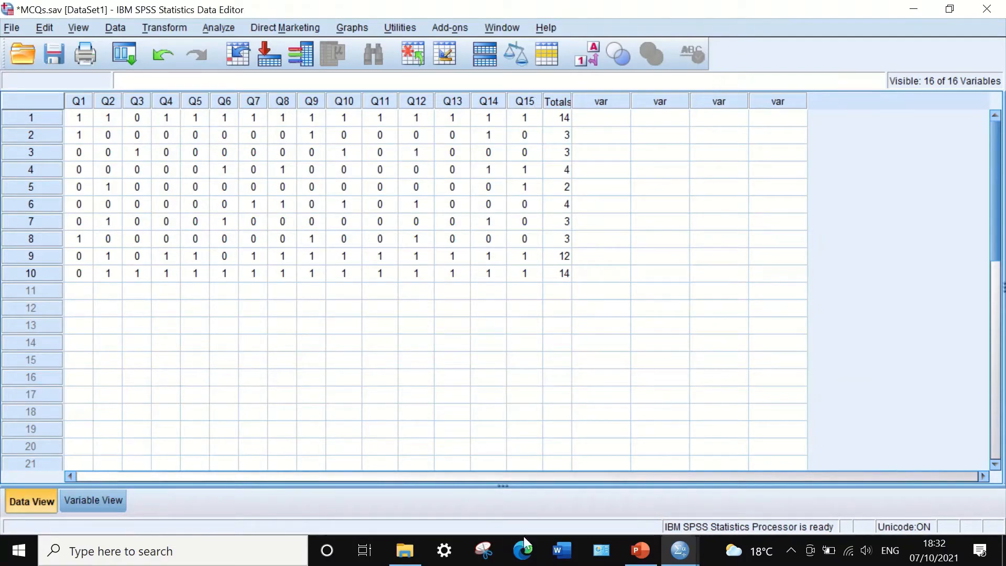
{"action": "left_click", "coordinate": [639, 550]}
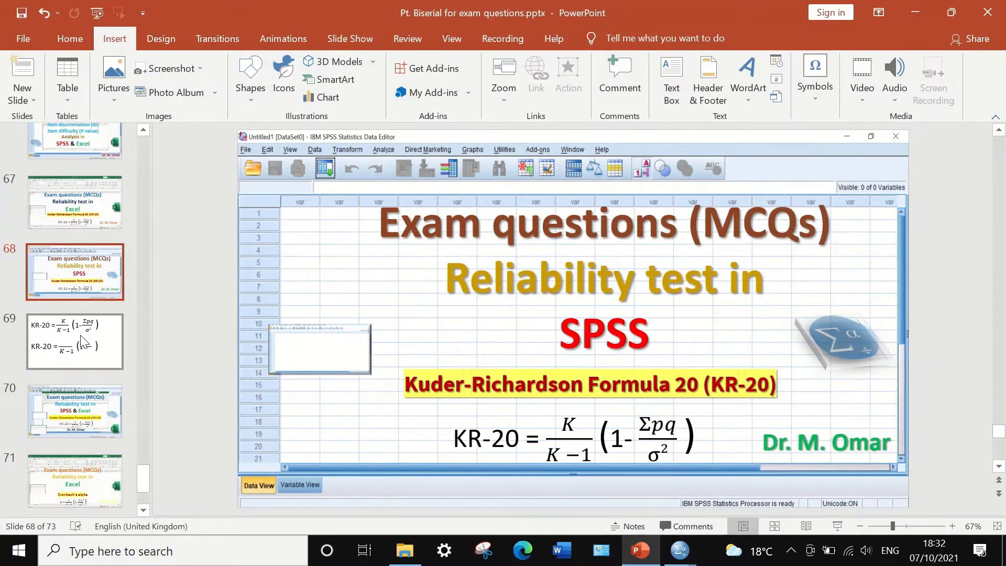
- Show slide 69 with the KR-20 formulas, then switch to the MCQs.sav data sheet in SPSS
{"action": "left_click", "coordinate": [84, 340]}
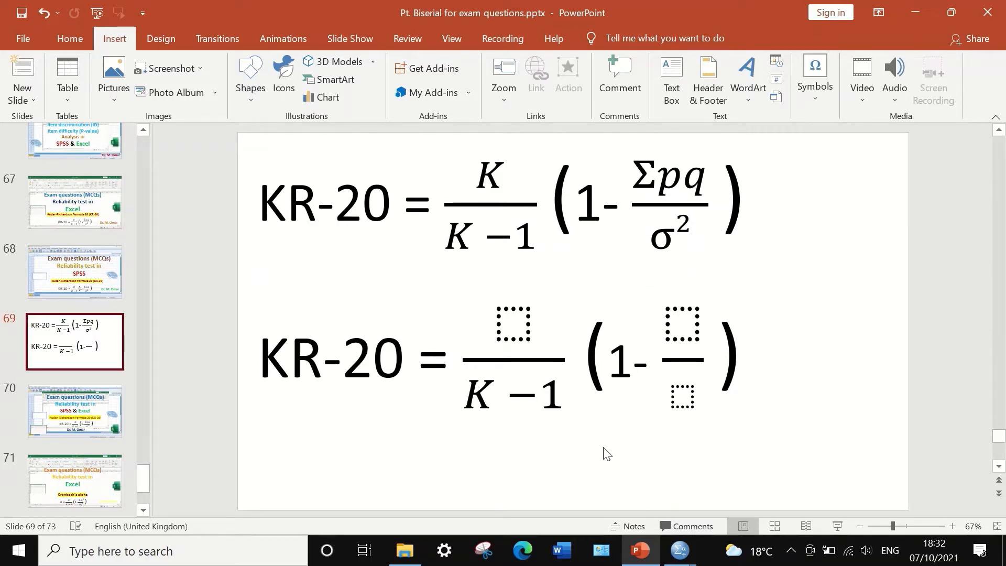
{"action": "mouse_move", "coordinate": [680, 550]}
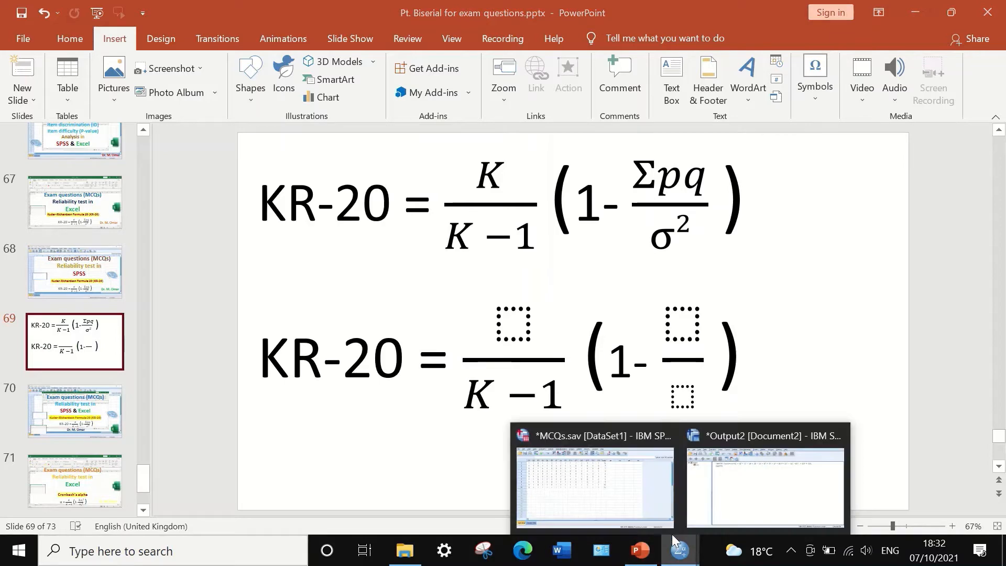
{"action": "left_click", "coordinate": [612, 489]}
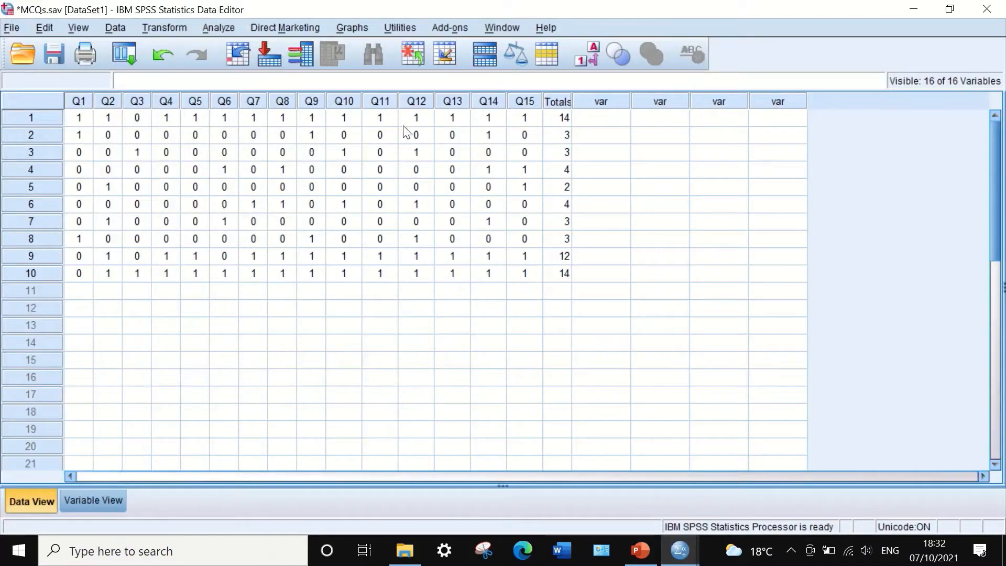
- Start a Frequencies analysis from the descriptive statistics and add Totalscore as its only variable
{"action": "left_click", "coordinate": [215, 23]}
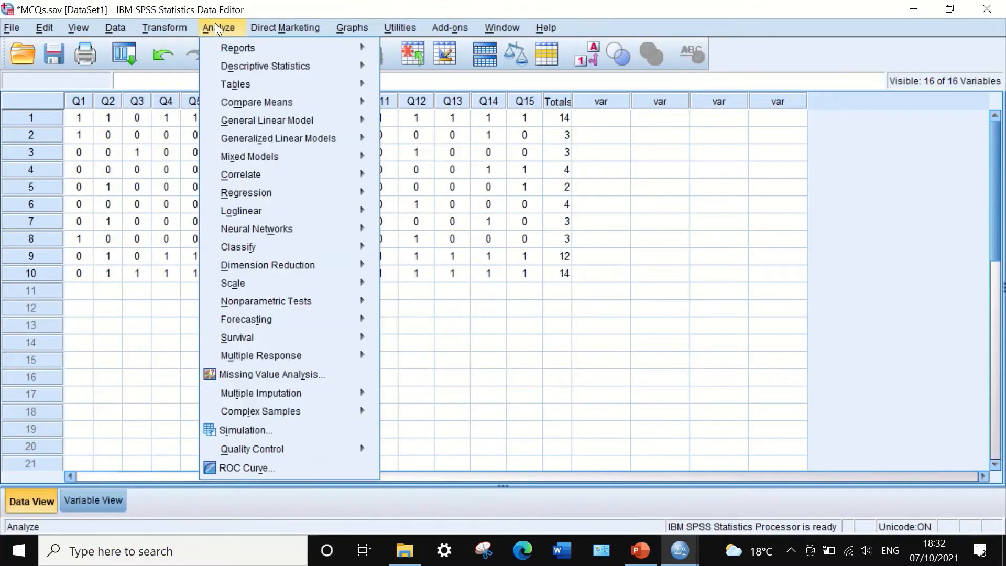
{"action": "mouse_move", "coordinate": [227, 55]}
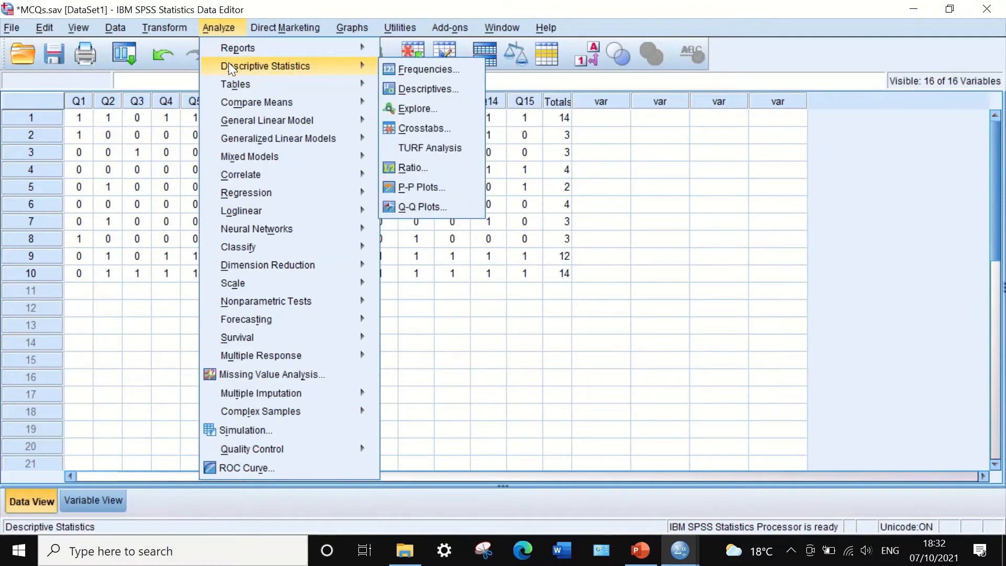
{"action": "left_click", "coordinate": [422, 68]}
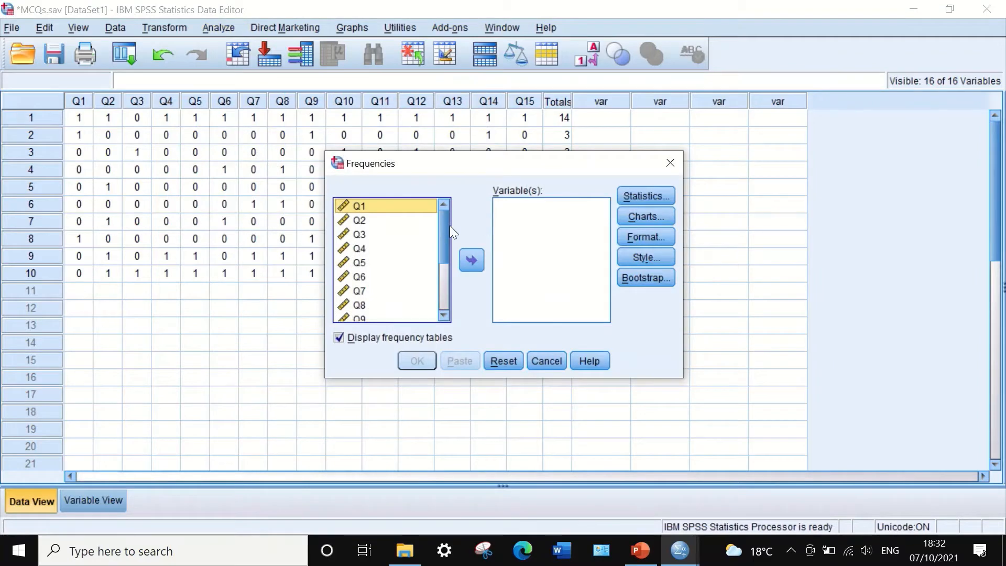
{"action": "scroll", "coordinate": [443, 224], "scroll_direction": "down", "scroll_amount": 3}
{"action": "left_click", "coordinate": [387, 315]}
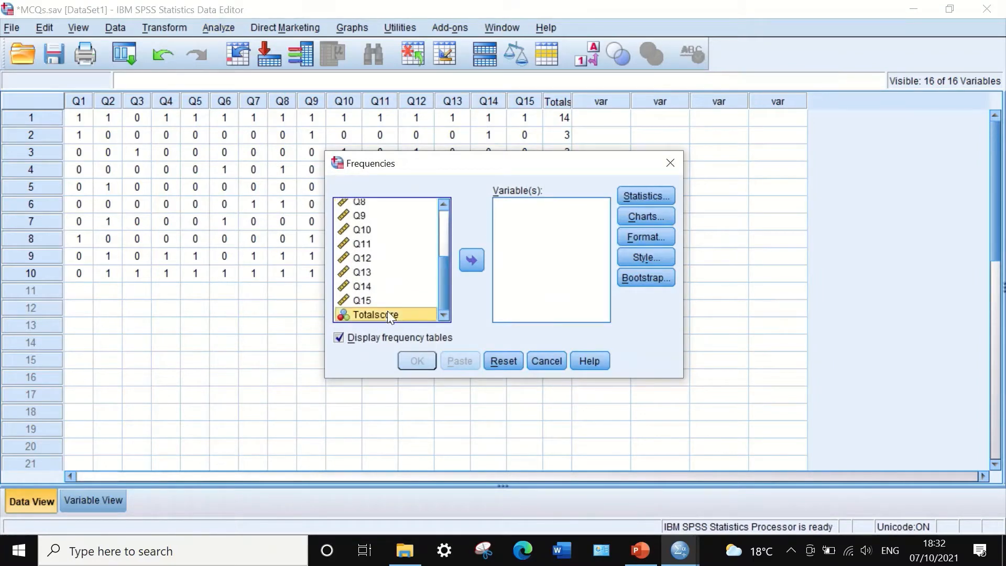
{"action": "left_click", "coordinate": [467, 259]}
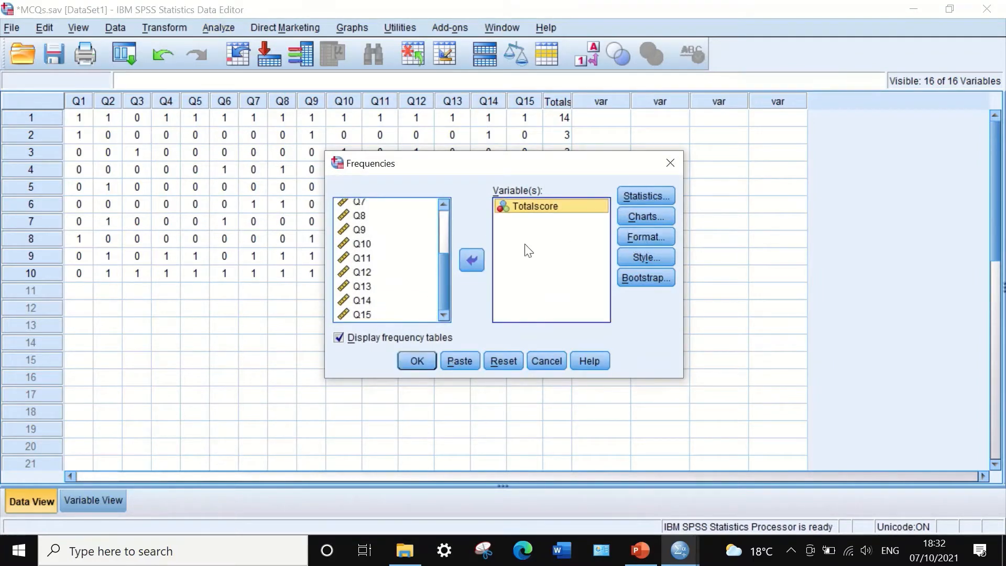
- Request the Variance statistic for Totalscore and run the Frequencies analysis
{"action": "left_click", "coordinate": [643, 195]}
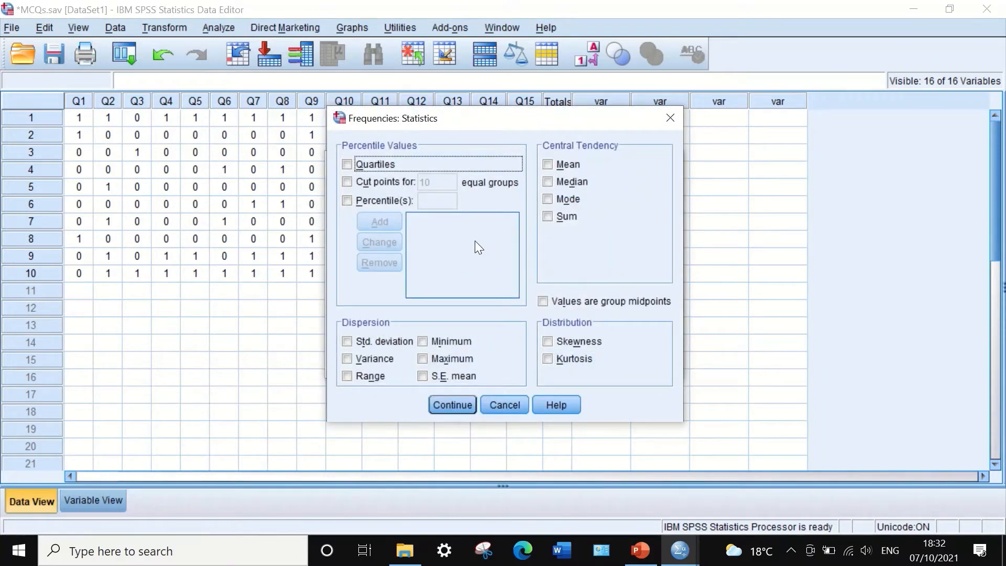
{"action": "left_click", "coordinate": [347, 359]}
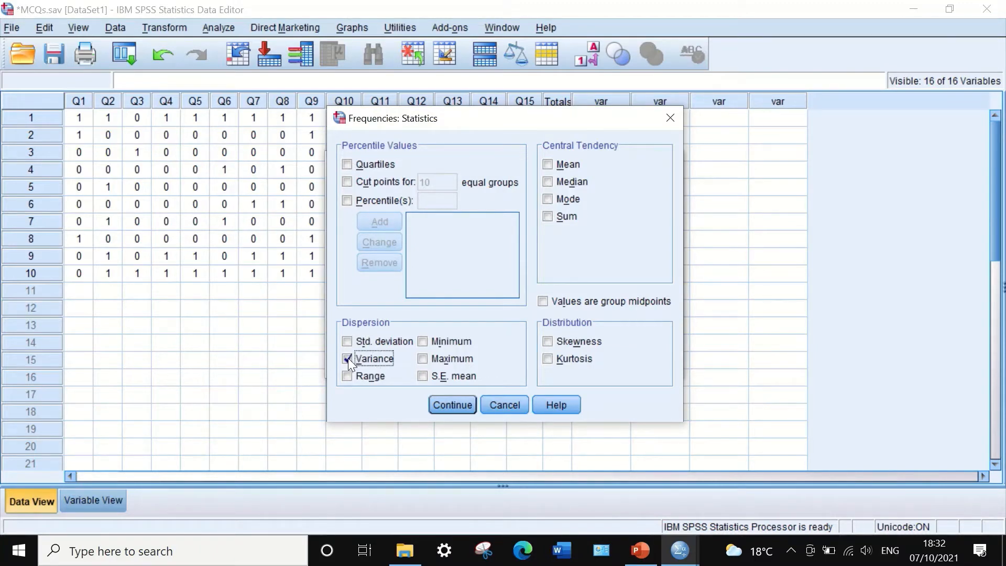
{"action": "left_click", "coordinate": [445, 404]}
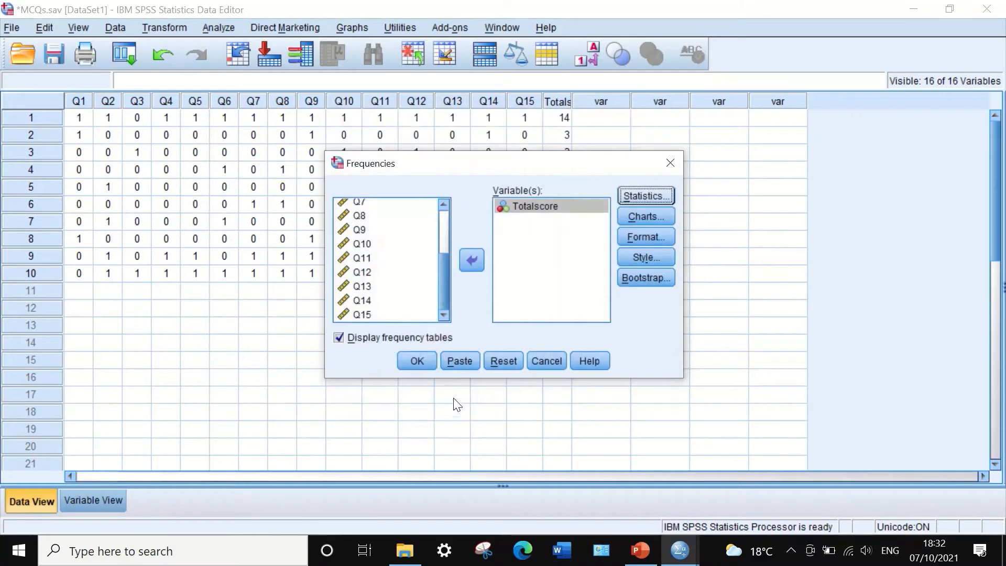
{"action": "left_click", "coordinate": [415, 363]}
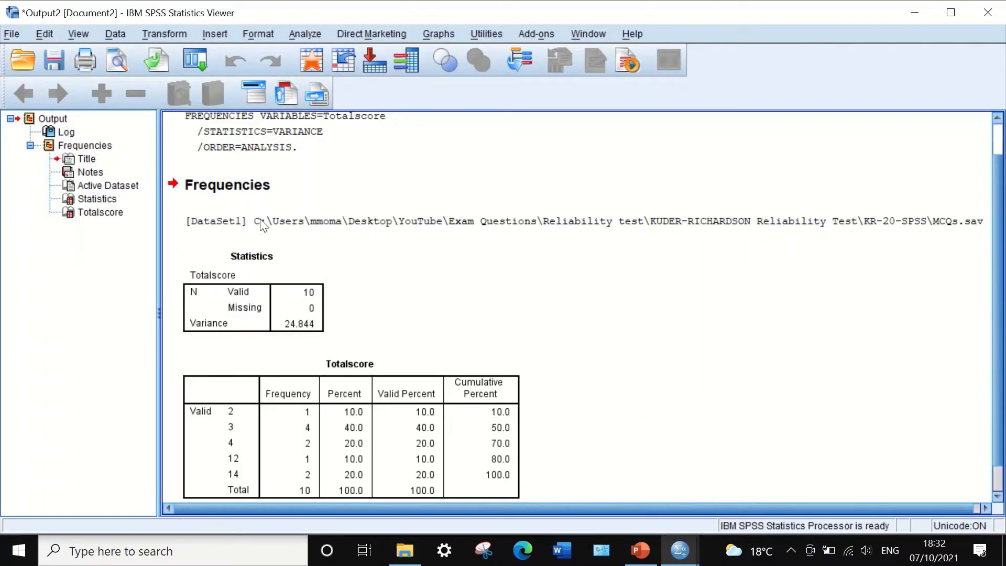
- Open the Statistics table in the output for editing and copy the Totalscore variance value
{"action": "scroll", "coordinate": [296, 278], "scroll_direction": "down", "scroll_amount": 1}
{"action": "scroll", "coordinate": [316, 290], "scroll_direction": "up", "scroll_amount": 2}
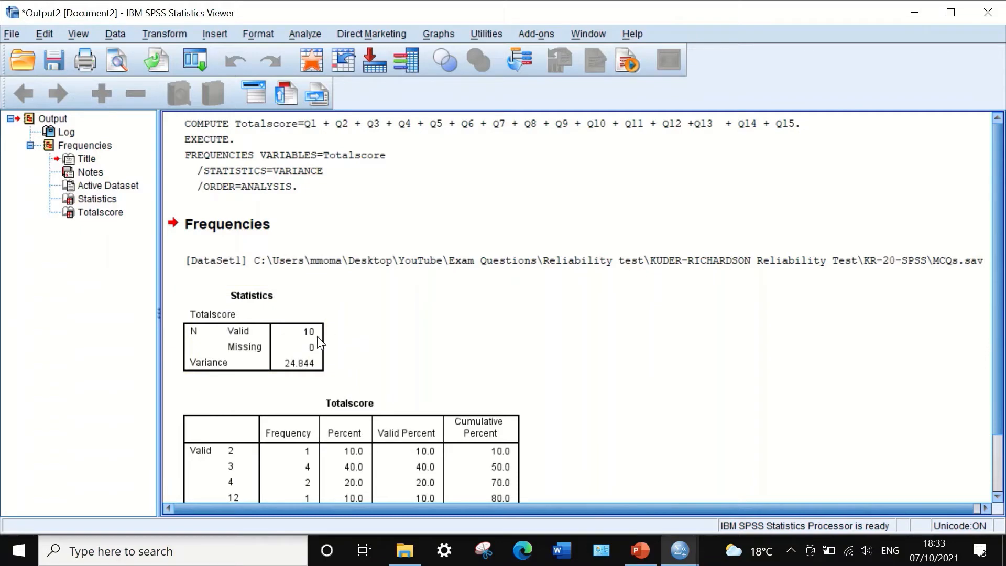
{"action": "left_click", "coordinate": [286, 370]}
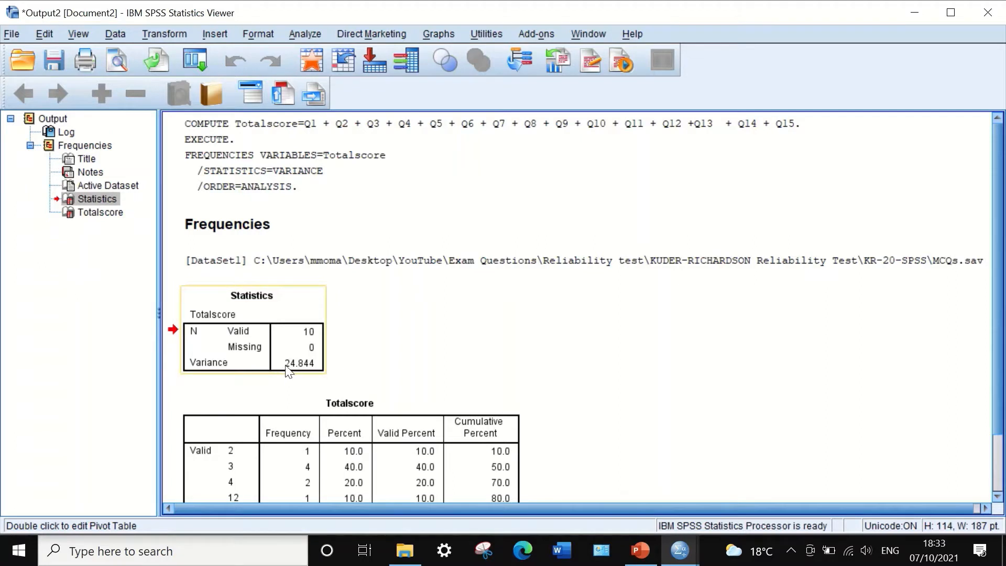
{"action": "left_click", "coordinate": [300, 366]}
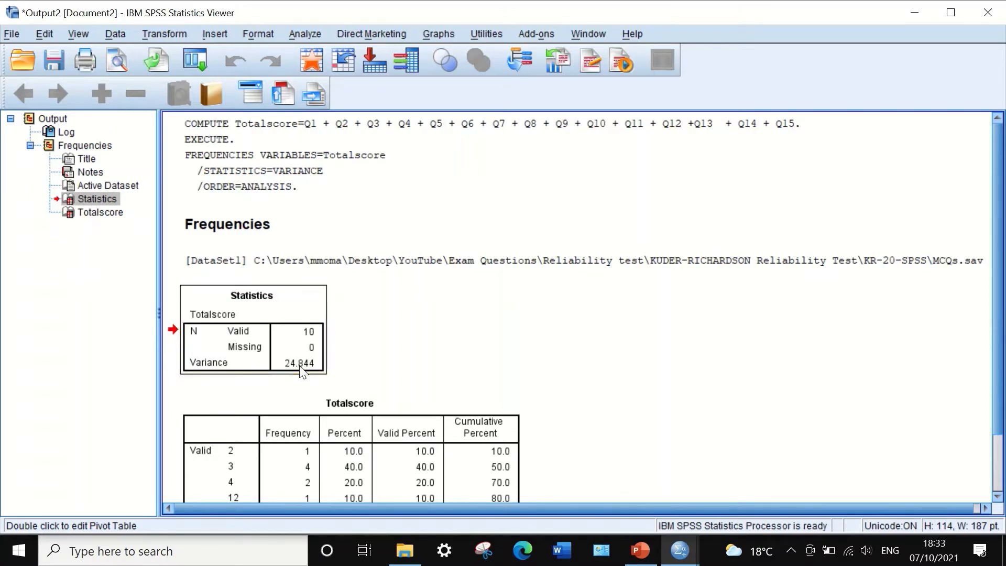
{"action": "double_click", "coordinate": [301, 368]}
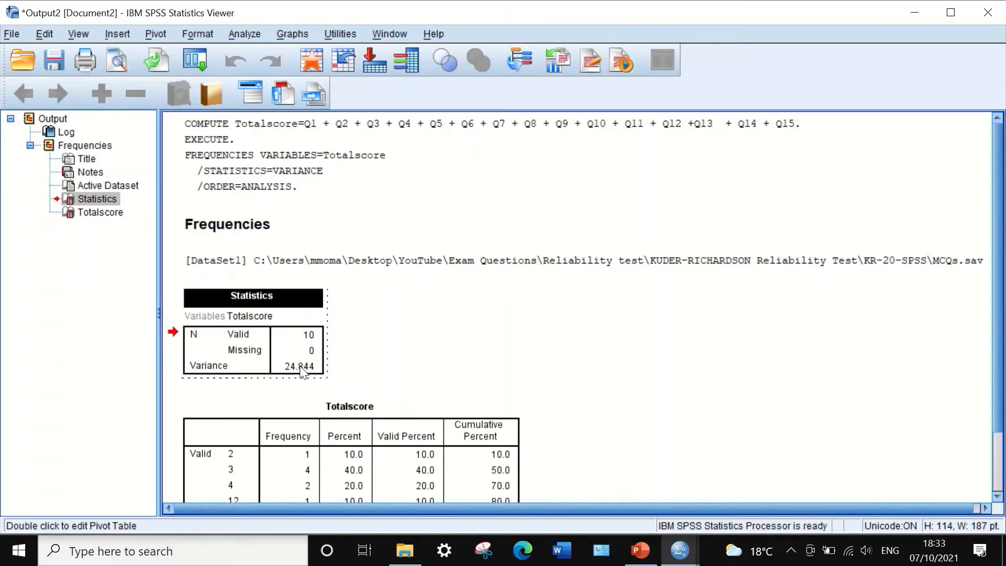
{"action": "left_click", "coordinate": [300, 367]}
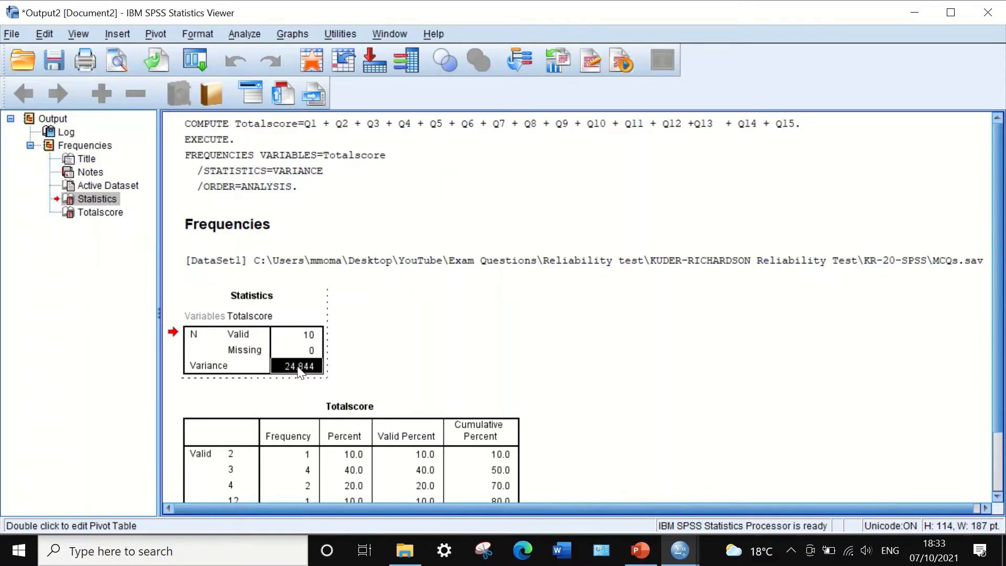
{"action": "right_click", "coordinate": [300, 371]}
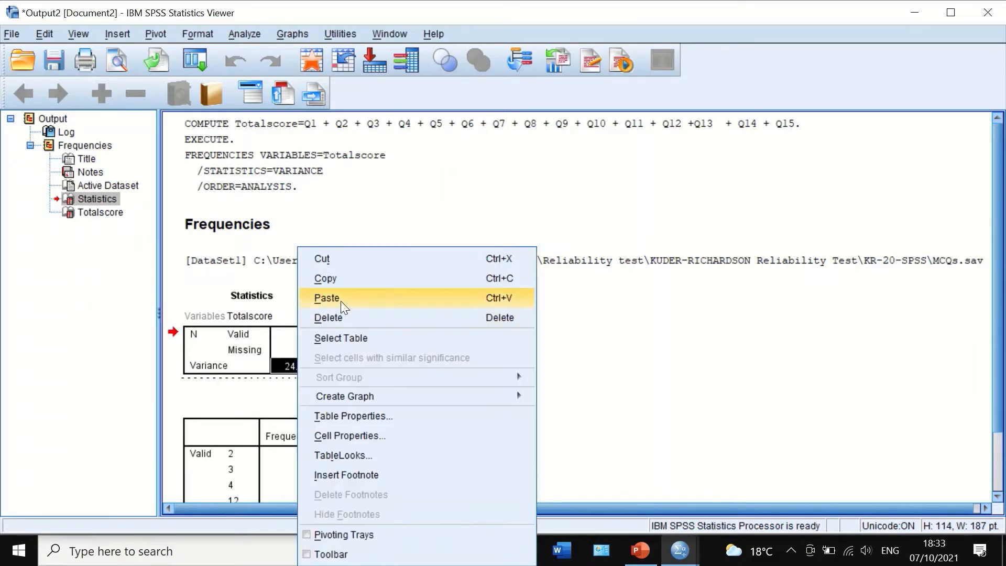
{"action": "left_click", "coordinate": [341, 281]}
- Switch to PowerPoint and paste the variance 24.844 as text only into the empty denominator inside the parentheses of the lower KR-20 formula
{"action": "left_click", "coordinate": [639, 550]}
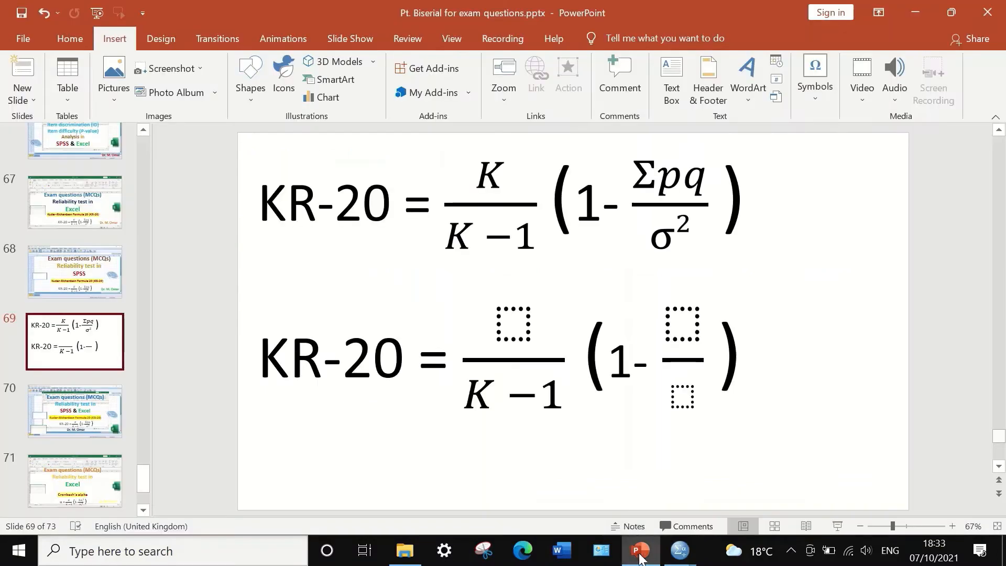
{"action": "left_click", "coordinate": [681, 399]}
{"action": "right_click", "coordinate": [682, 404]}
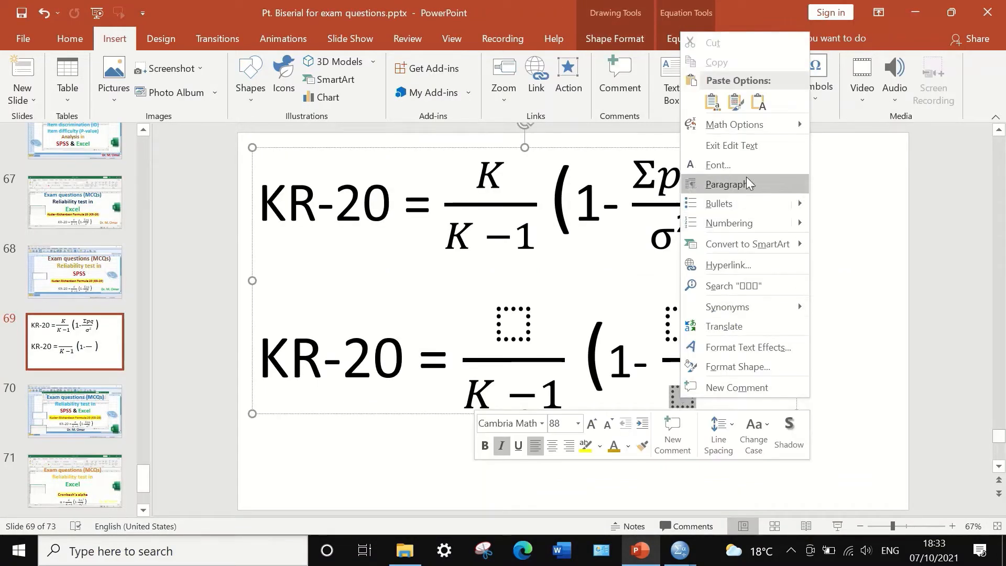
{"action": "left_click", "coordinate": [758, 102]}
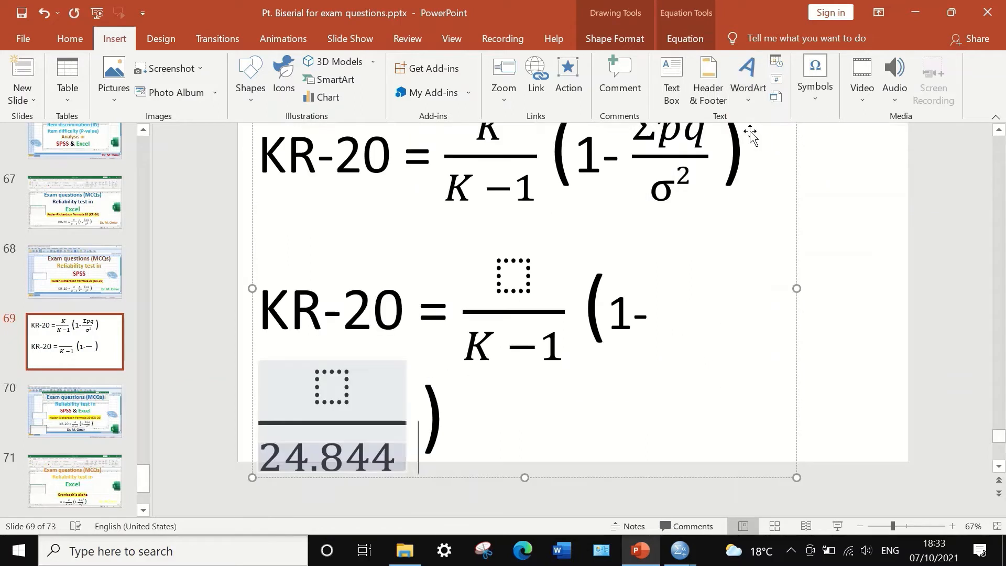
- Reduce the font size of 24.844 in the lower KR-20 formula's denominator to 40
{"action": "left_click", "coordinate": [389, 457]}
{"action": "left_click_drag", "start_coordinate": [392, 460], "coordinate": [228, 258]}
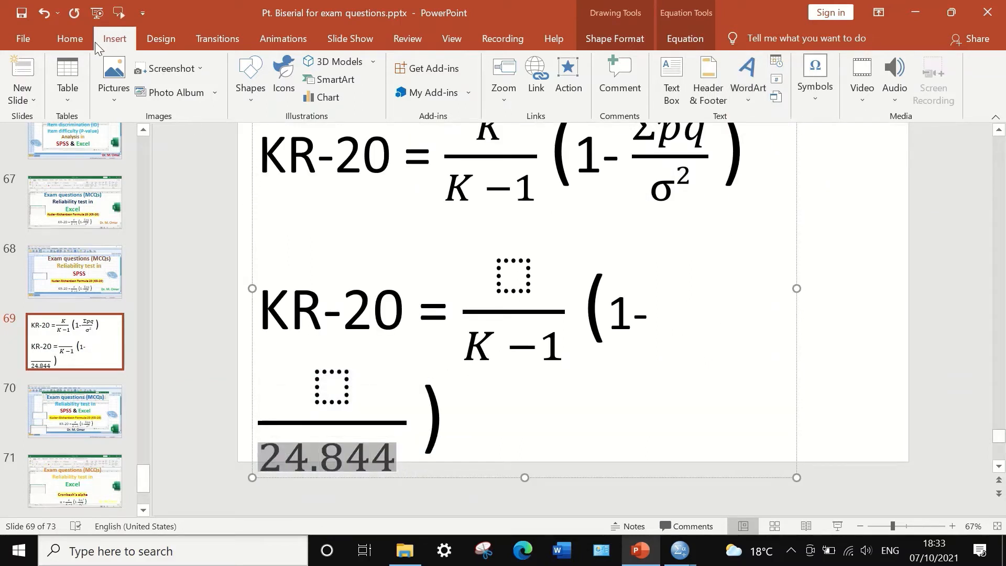
{"action": "left_click", "coordinate": [69, 39]}
{"action": "left_click", "coordinate": [366, 72]}
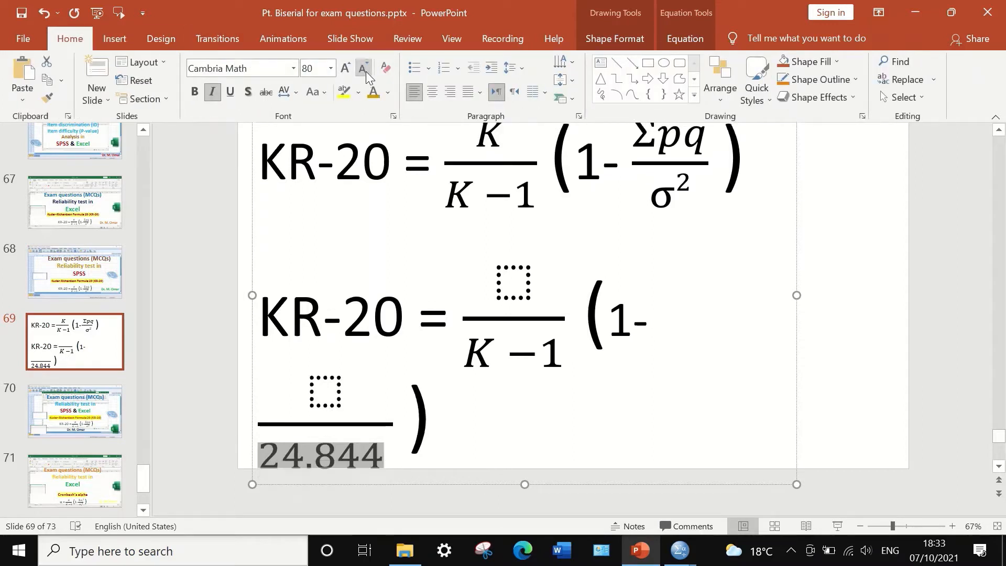
{"action": "left_click", "coordinate": [363, 71]}
{"action": "left_click", "coordinate": [362, 72]}
{"action": "left_click", "coordinate": [358, 72]}
{"action": "left_click", "coordinate": [357, 72]}
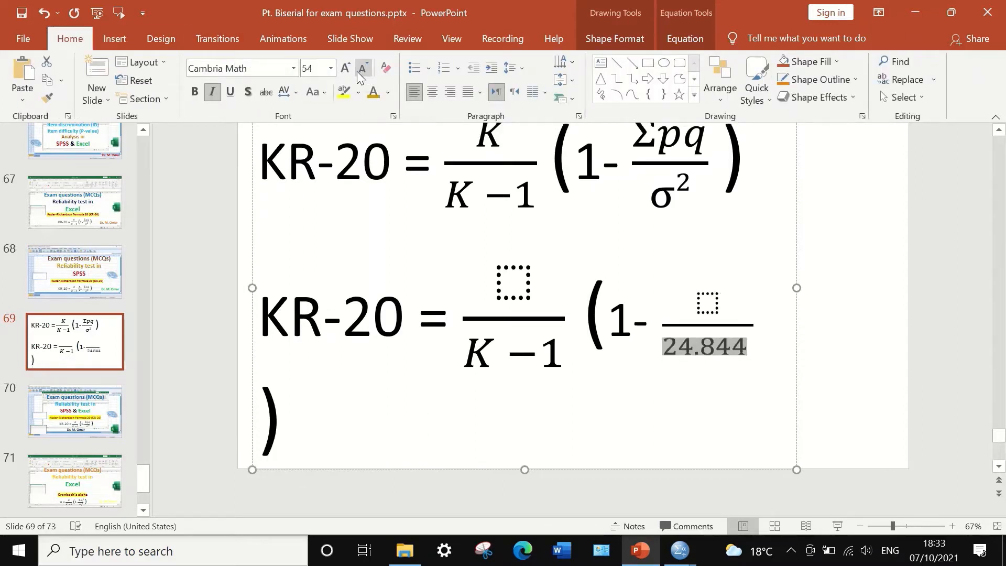
{"action": "left_click", "coordinate": [357, 71]}
{"action": "left_click", "coordinate": [358, 72]}
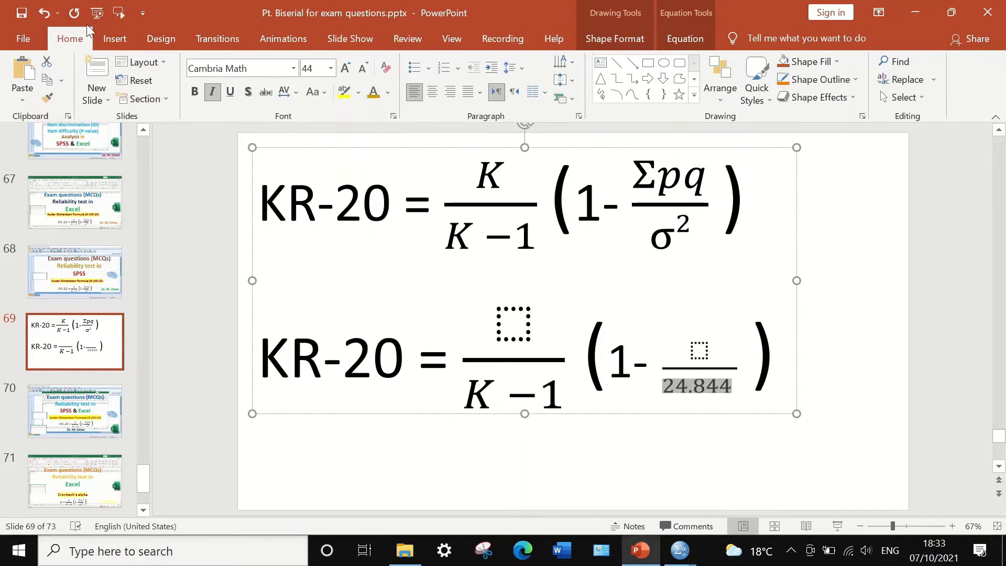
{"action": "left_click", "coordinate": [369, 74]}
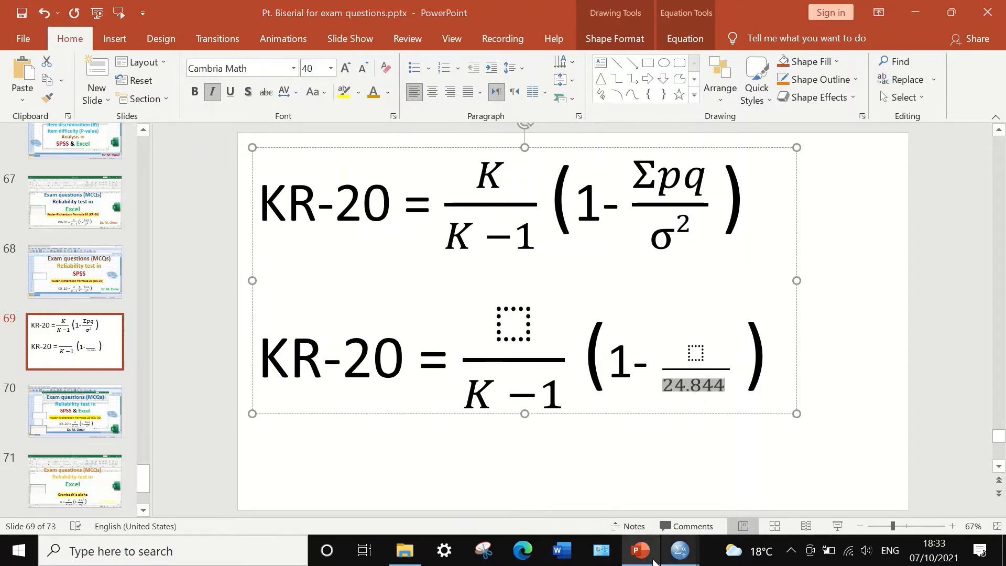
- Switch to the MCQs.sav data sheet in SPSS and transpose all variables, Q1 to Q15 and Totalscore, into a new dataset
{"action": "mouse_move", "coordinate": [679, 551]}
{"action": "left_click", "coordinate": [631, 490]}
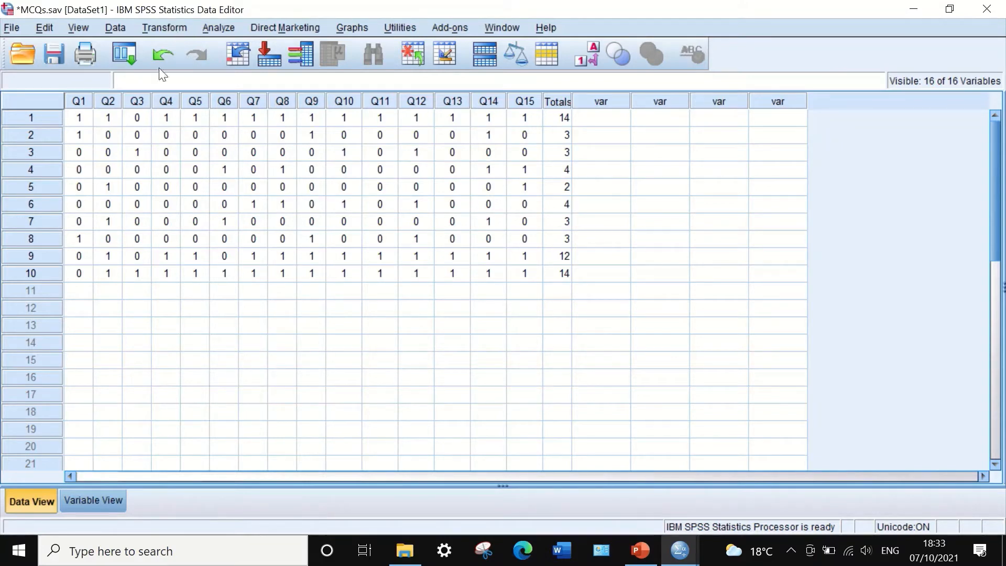
{"action": "left_click", "coordinate": [116, 27]}
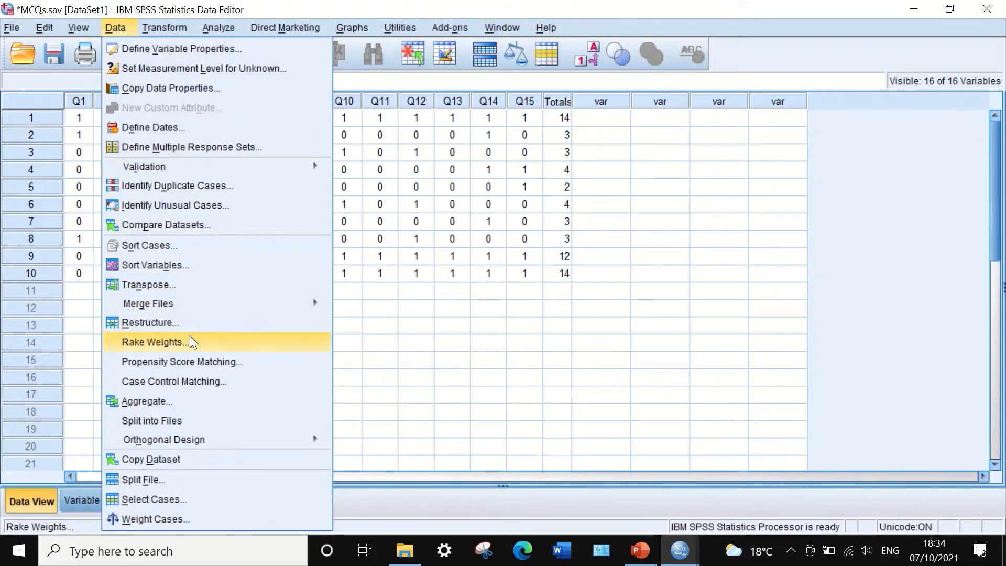
{"action": "left_click", "coordinate": [162, 286]}
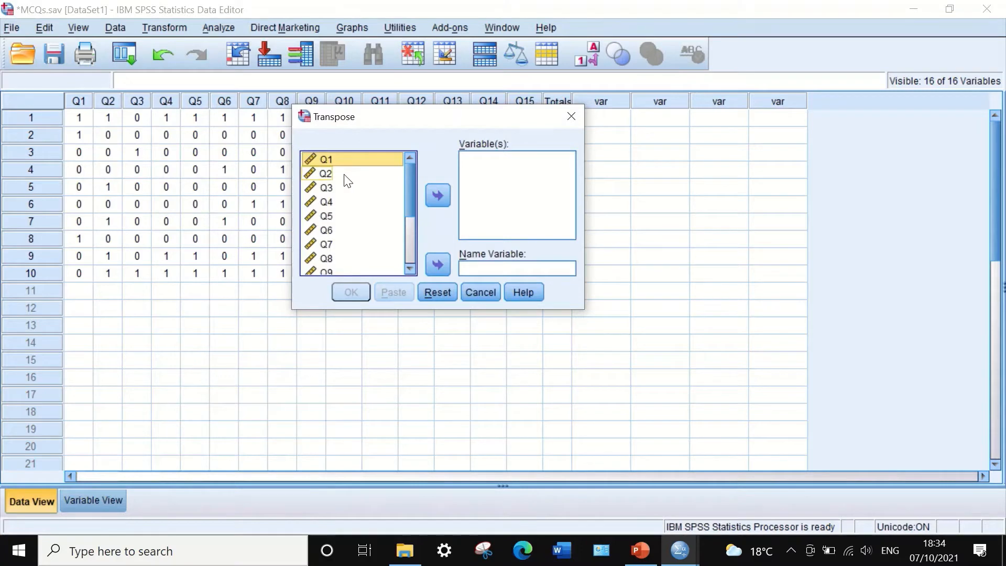
{"action": "key", "text": "ctrl+a"}
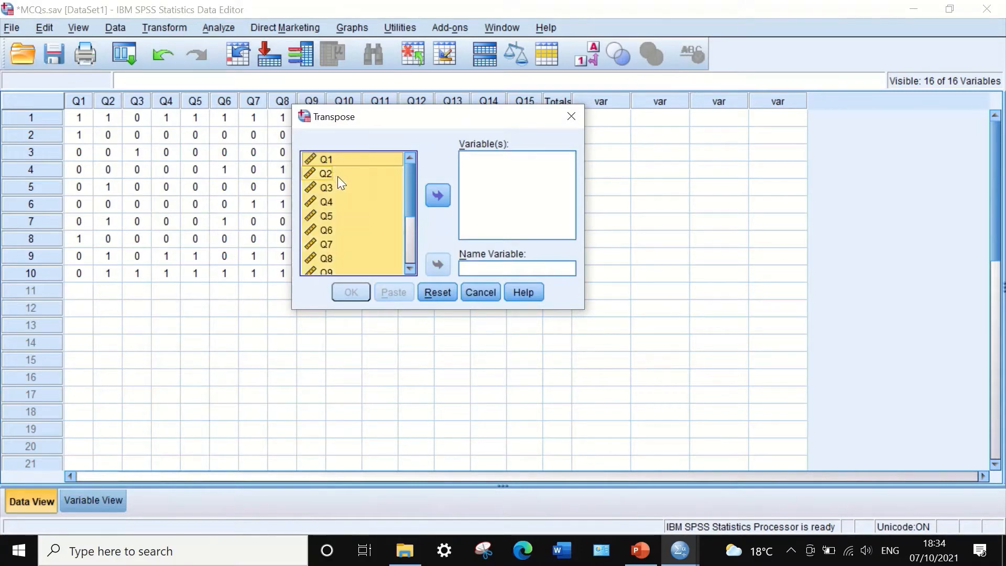
{"action": "left_click", "coordinate": [438, 196]}
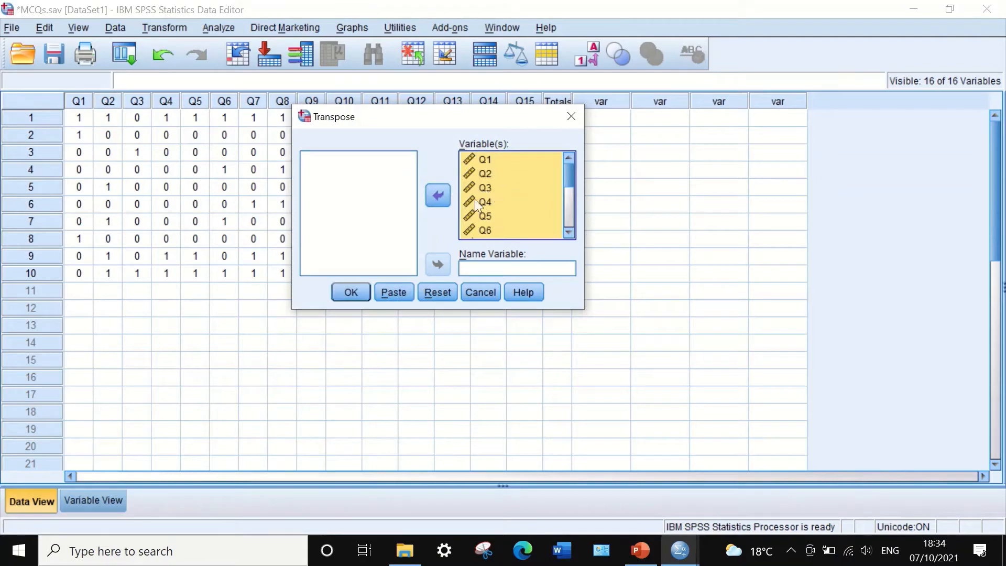
{"action": "left_click_drag", "start_coordinate": [570, 178], "coordinate": [570, 206]}
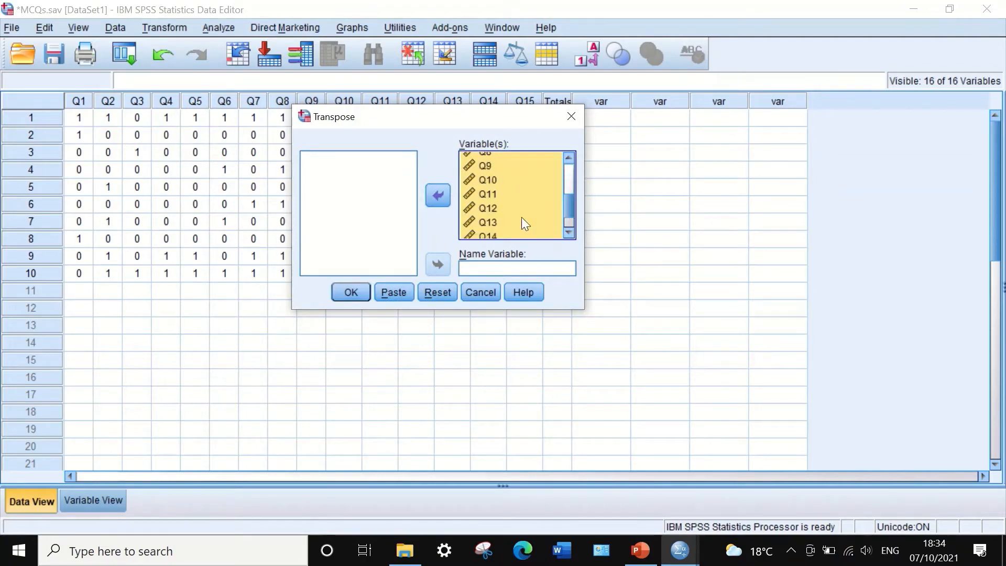
{"action": "left_click", "coordinate": [348, 293]}
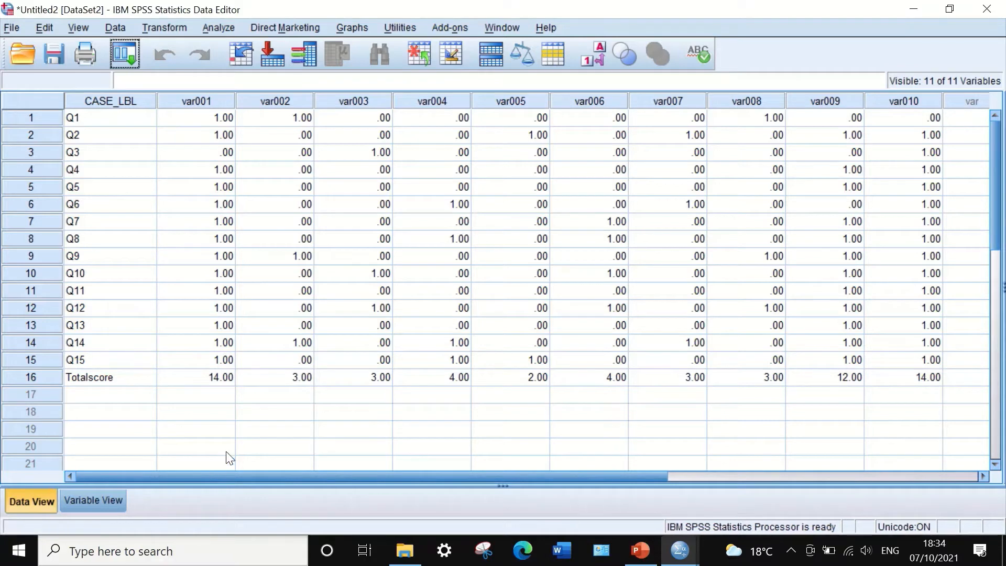
- Set the decimals of var001 to 0 in the variable definitions and apply the same setting to var002 through var010
{"action": "left_click", "coordinate": [94, 500]}
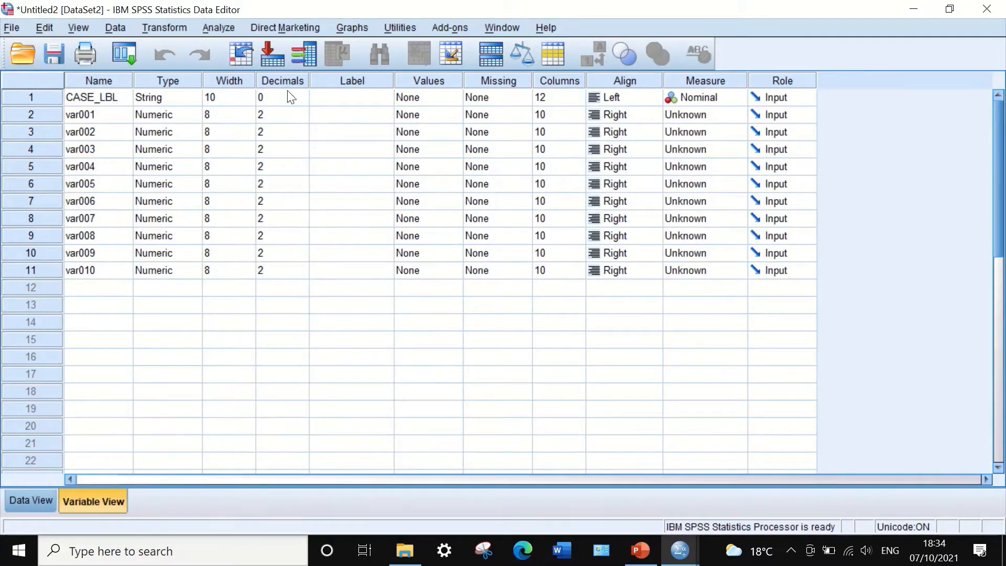
{"action": "left_click", "coordinate": [300, 114]}
{"action": "left_click", "coordinate": [303, 118]}
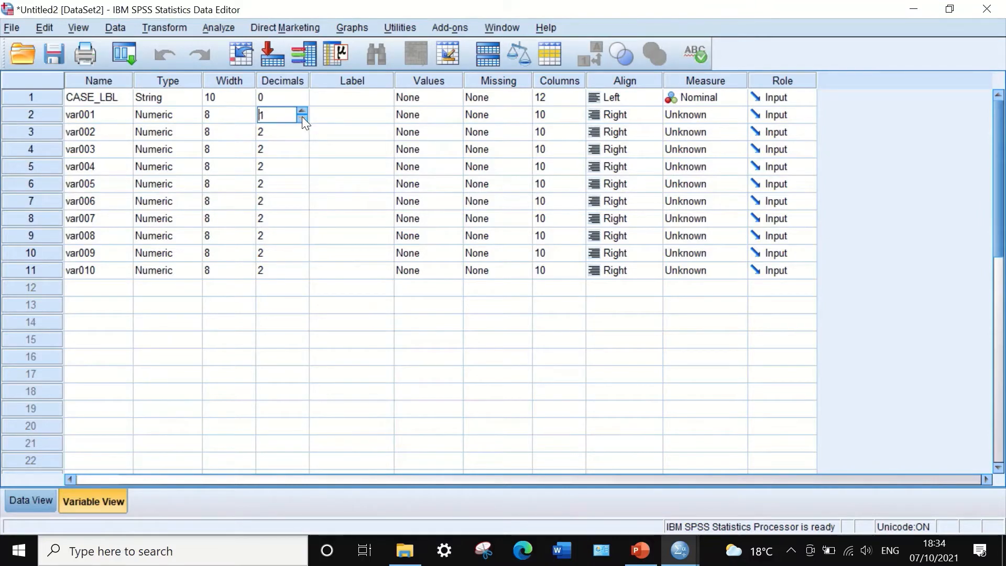
{"action": "left_click", "coordinate": [303, 118]}
{"action": "left_click", "coordinate": [262, 95]}
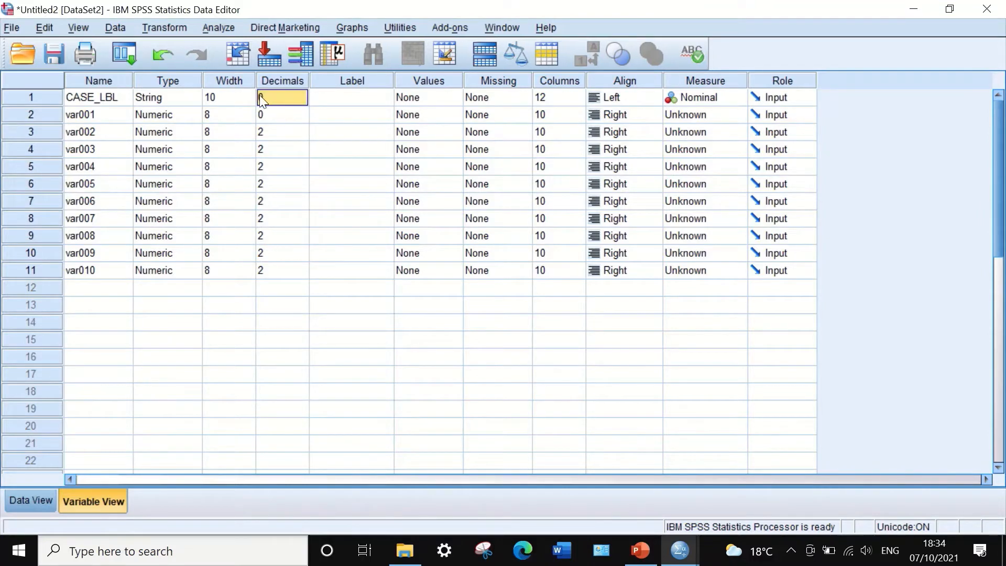
{"action": "left_click", "coordinate": [284, 119]}
{"action": "left_click_drag", "start_coordinate": [285, 121], "coordinate": [265, 269]}
{"action": "right_click", "coordinate": [291, 183]}
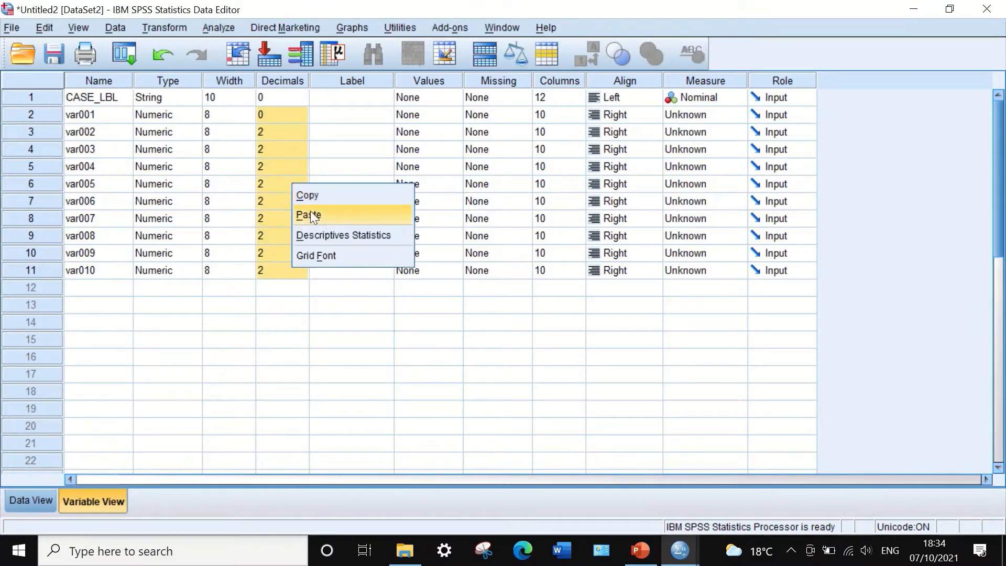
{"action": "left_click", "coordinate": [310, 214]}
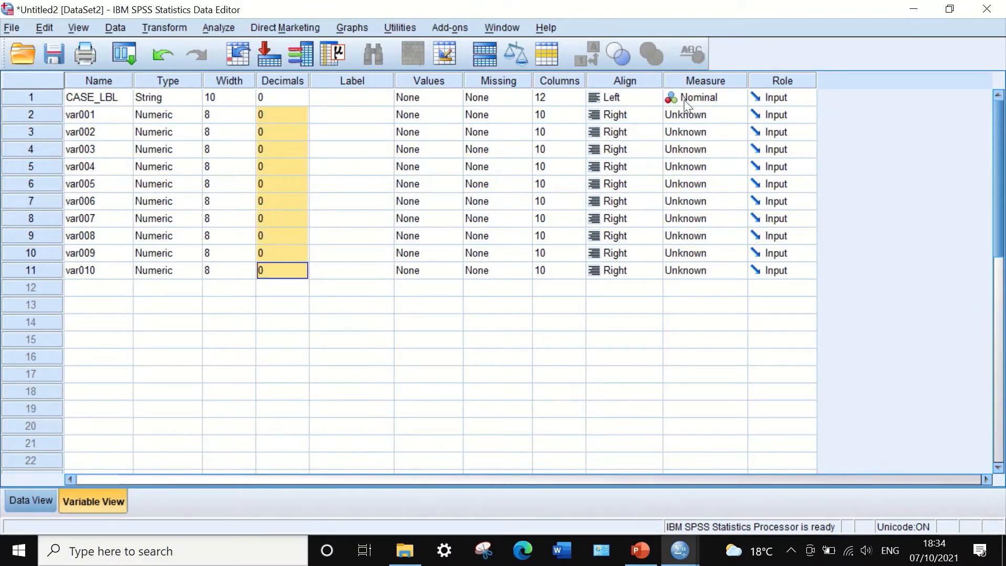
- Set the alignment of CASE_LBL to Center and copy that alignment to var002
{"action": "left_click", "coordinate": [630, 97]}
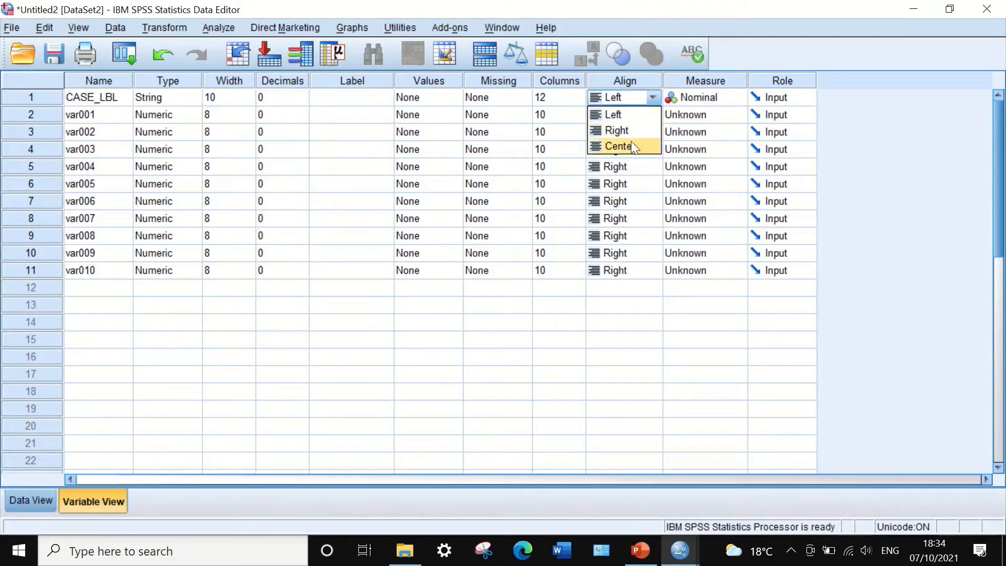
{"action": "left_click", "coordinate": [632, 142]}
{"action": "left_click", "coordinate": [630, 116]}
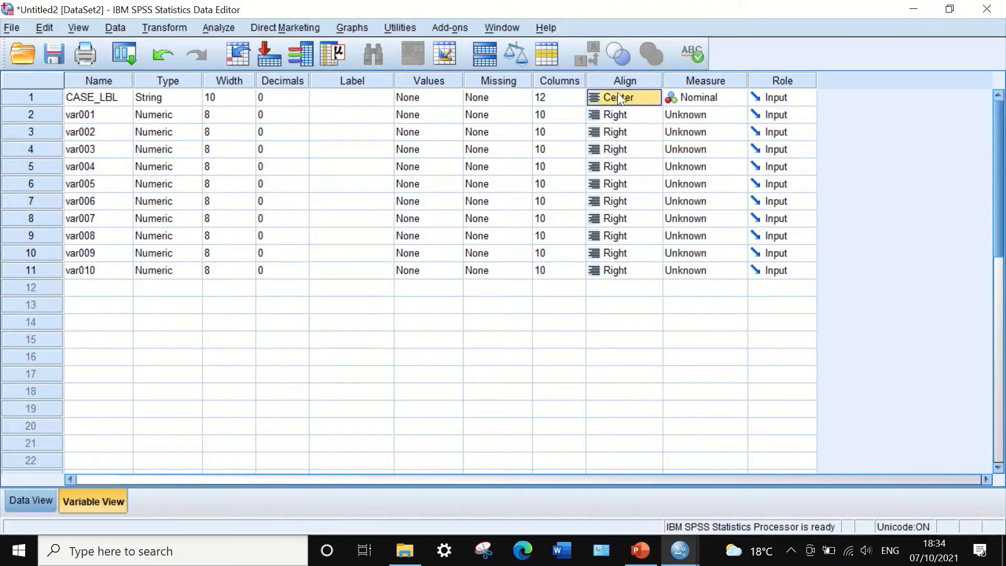
{"action": "right_click", "coordinate": [614, 94]}
{"action": "left_click", "coordinate": [620, 107]}
{"action": "left_click_drag", "start_coordinate": [617, 123], "coordinate": [639, 276]}
{"action": "right_click", "coordinate": [618, 133]}
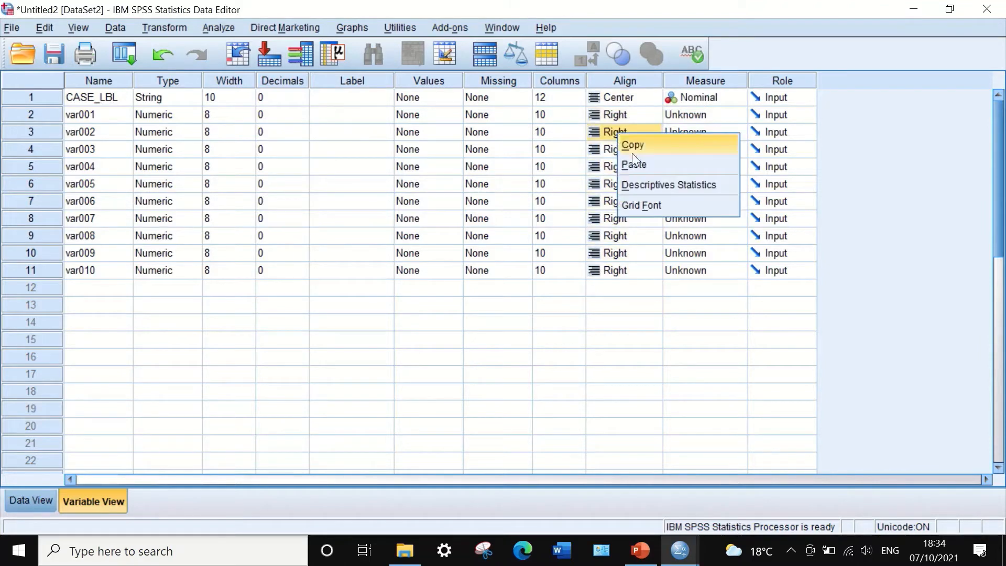
{"action": "left_click", "coordinate": [634, 164]}
{"action": "left_click", "coordinate": [628, 115]}
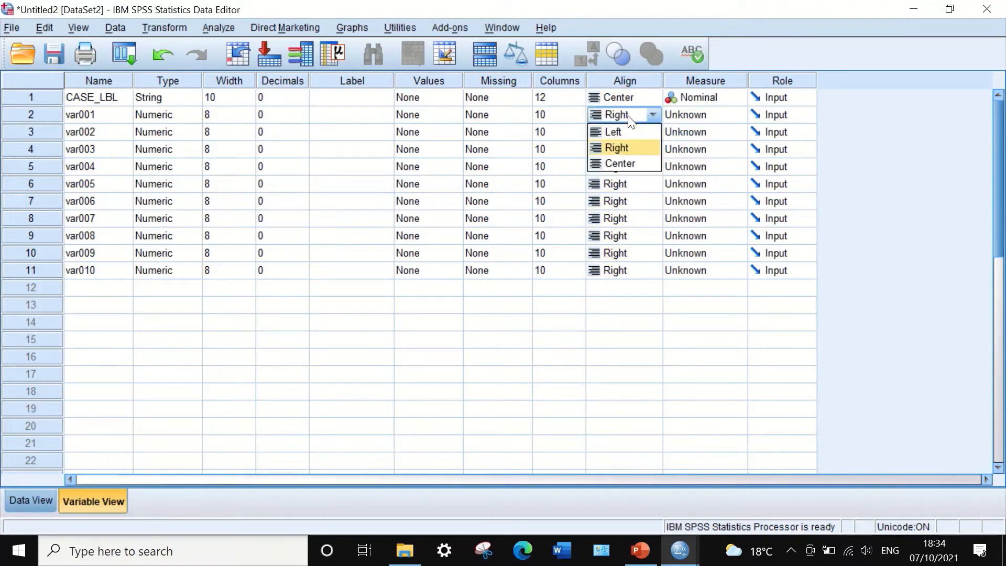
{"action": "left_click", "coordinate": [625, 98]}
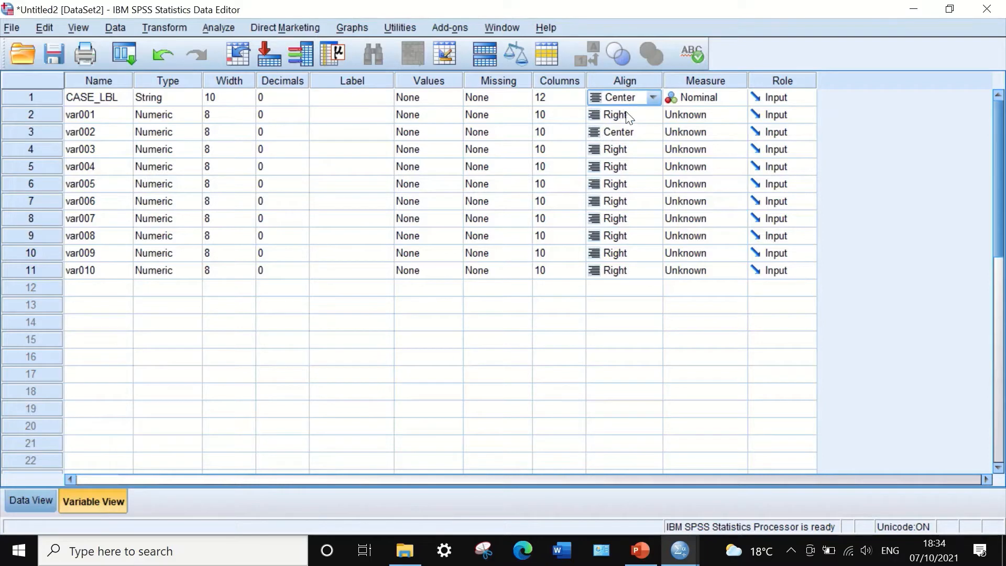
- Copy the Center alignment of var002 to var003 through var010 and to var001
{"action": "left_click", "coordinate": [635, 136]}
{"action": "right_click", "coordinate": [612, 131]}
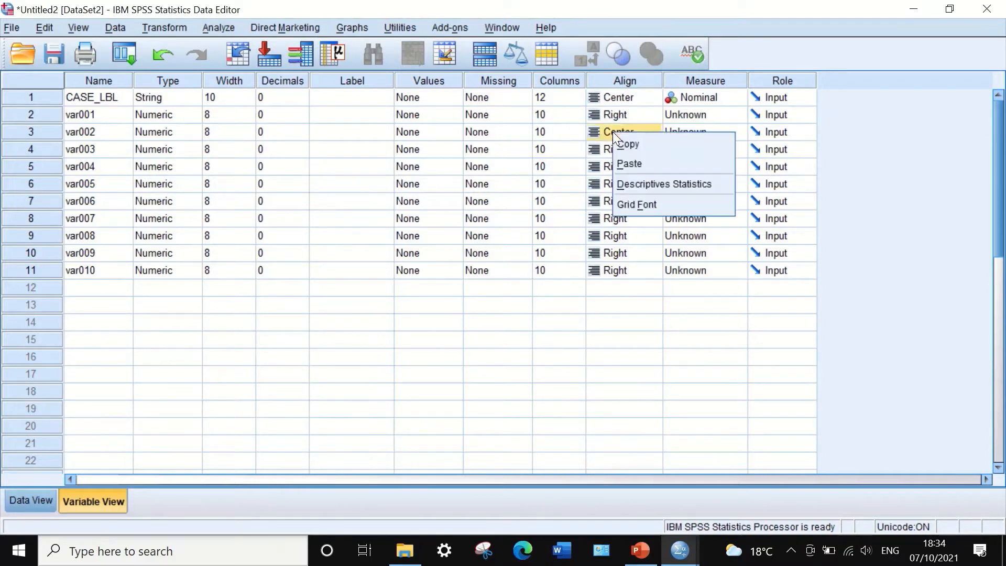
{"action": "left_click", "coordinate": [630, 145]}
{"action": "left_click_drag", "start_coordinate": [628, 153], "coordinate": [629, 270]}
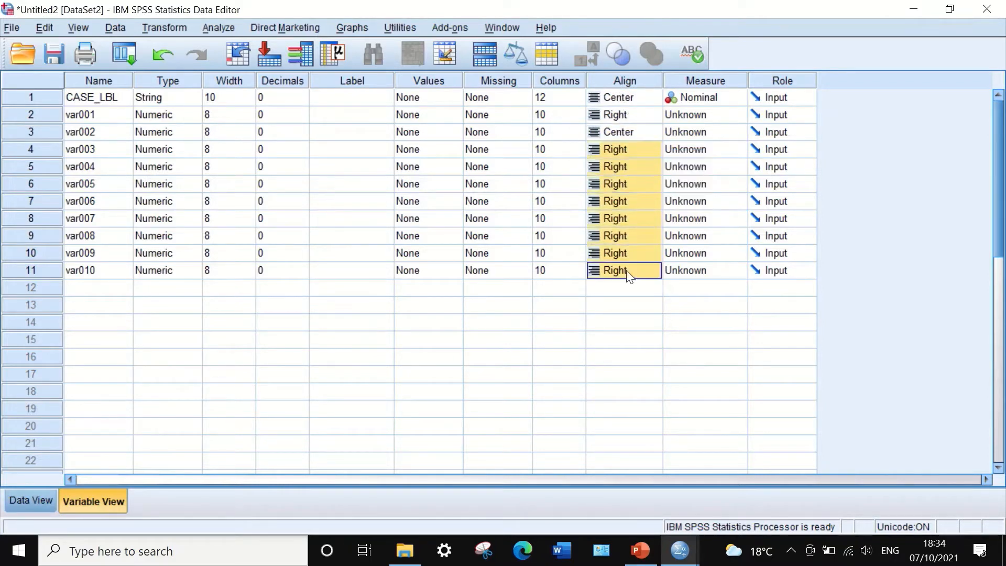
{"action": "right_click", "coordinate": [643, 178]}
{"action": "left_click", "coordinate": [662, 208]}
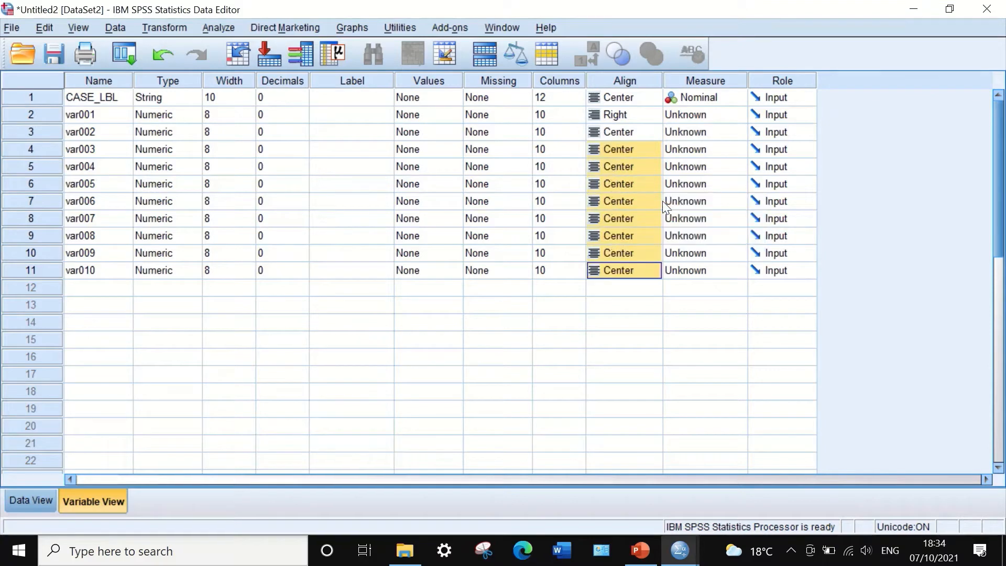
{"action": "right_click", "coordinate": [622, 115]}
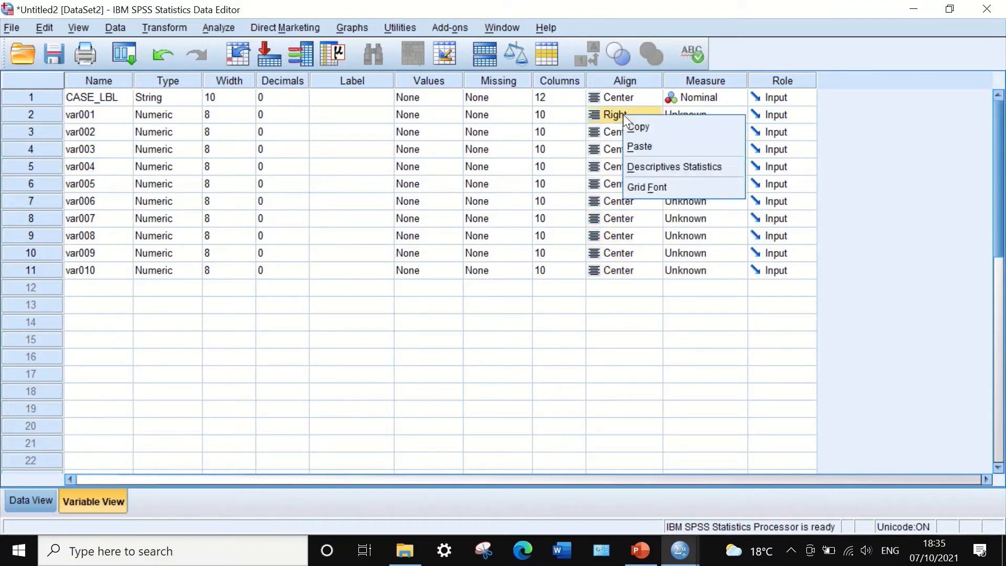
{"action": "left_click", "coordinate": [649, 143]}
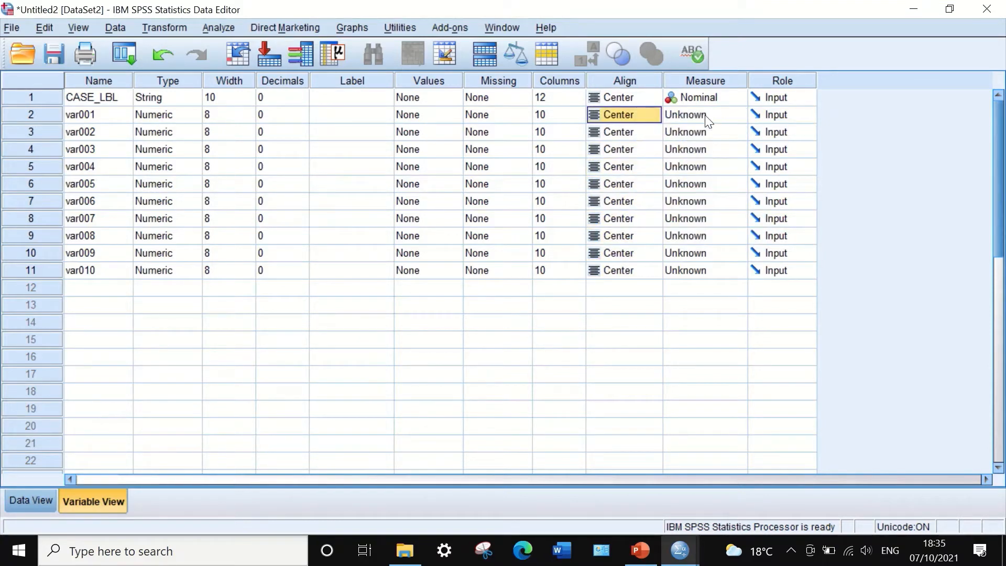
- Set the measurement level of var001 through var010 to Scale, keeping CASE_LBL as Nominal
{"action": "left_click", "coordinate": [718, 116]}
{"action": "left_click", "coordinate": [707, 132]}
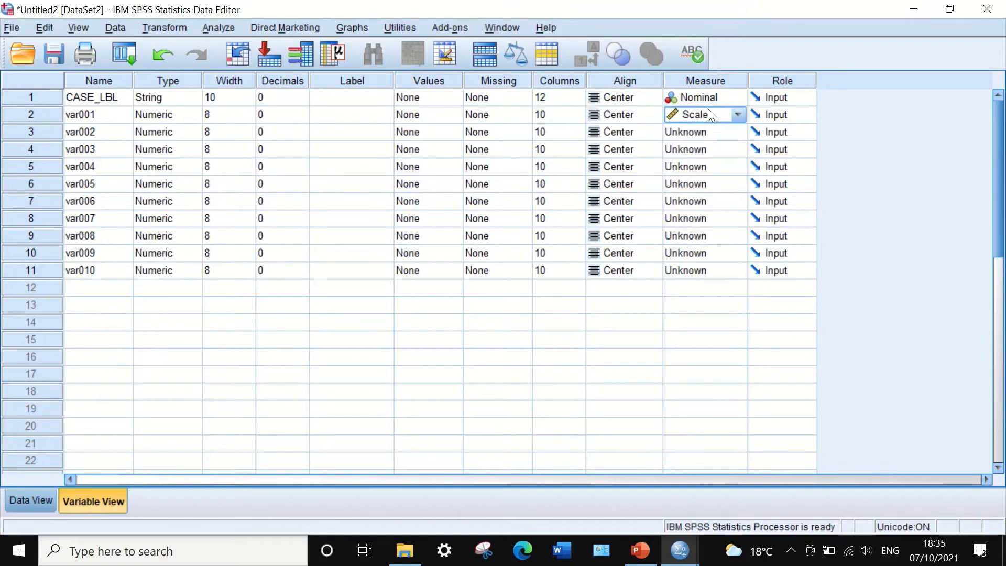
{"action": "left_click", "coordinate": [709, 96]}
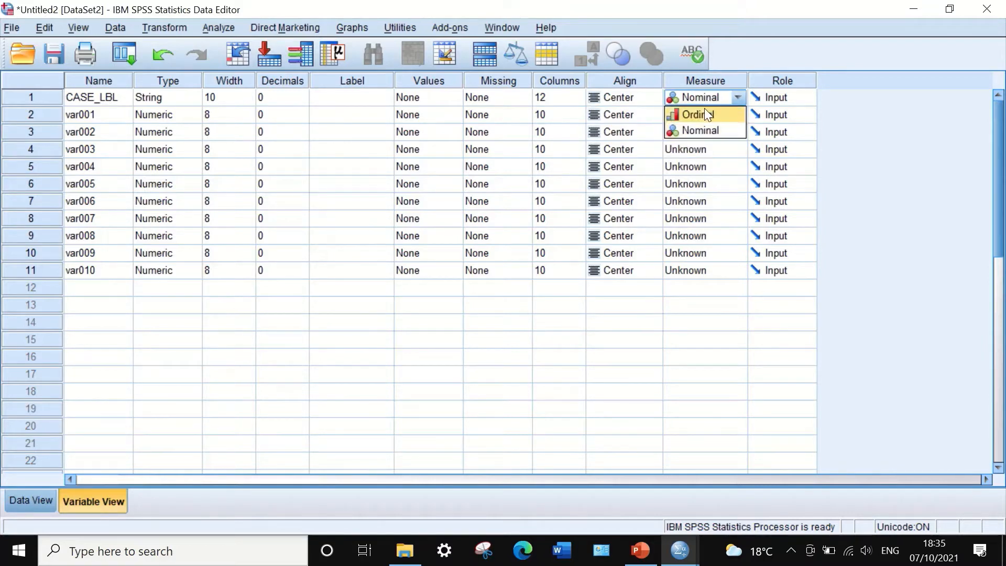
{"action": "left_click", "coordinate": [701, 130]}
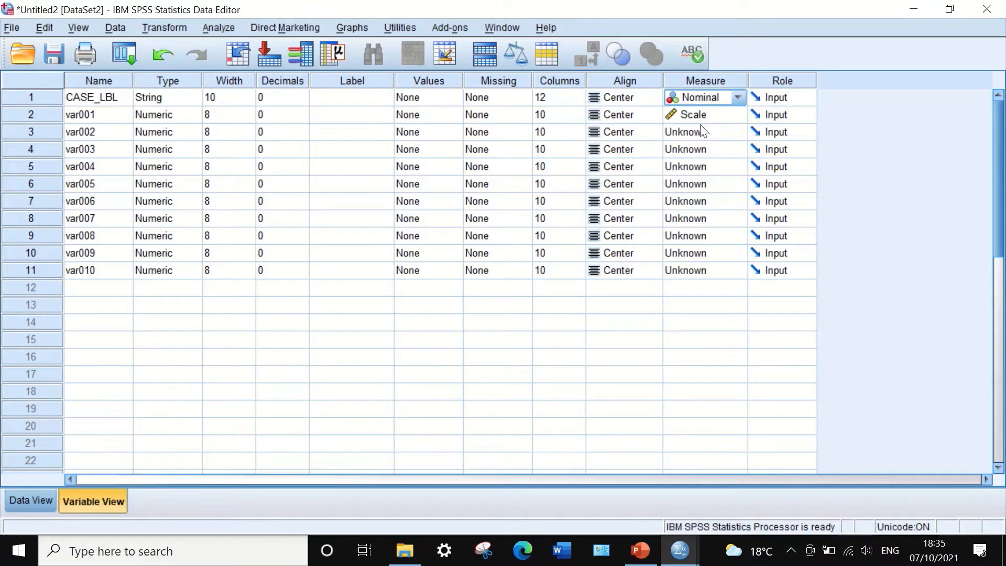
{"action": "left_click", "coordinate": [696, 115]}
{"action": "left_click", "coordinate": [725, 181]}
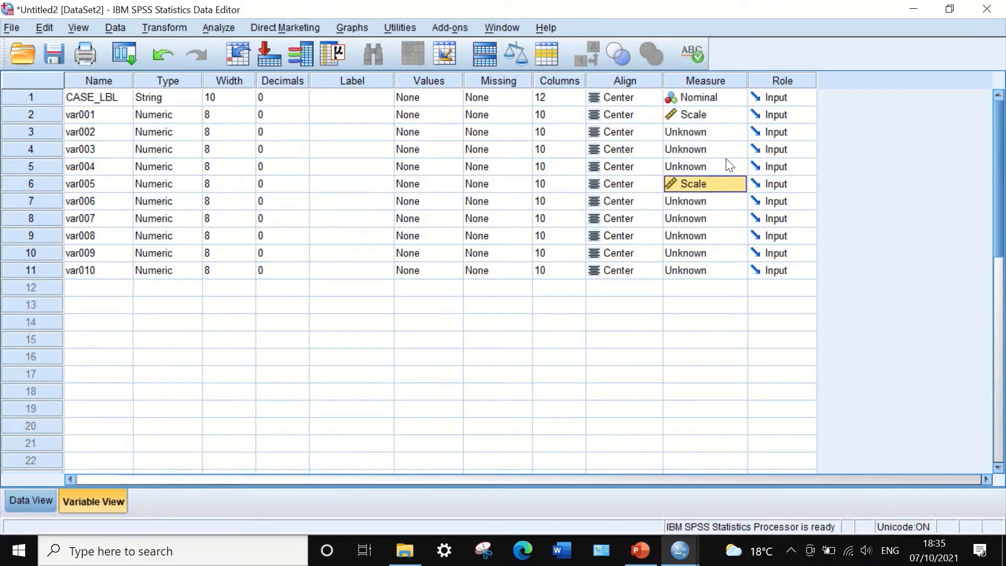
{"action": "left_click", "coordinate": [705, 131]}
{"action": "left_click", "coordinate": [705, 147]}
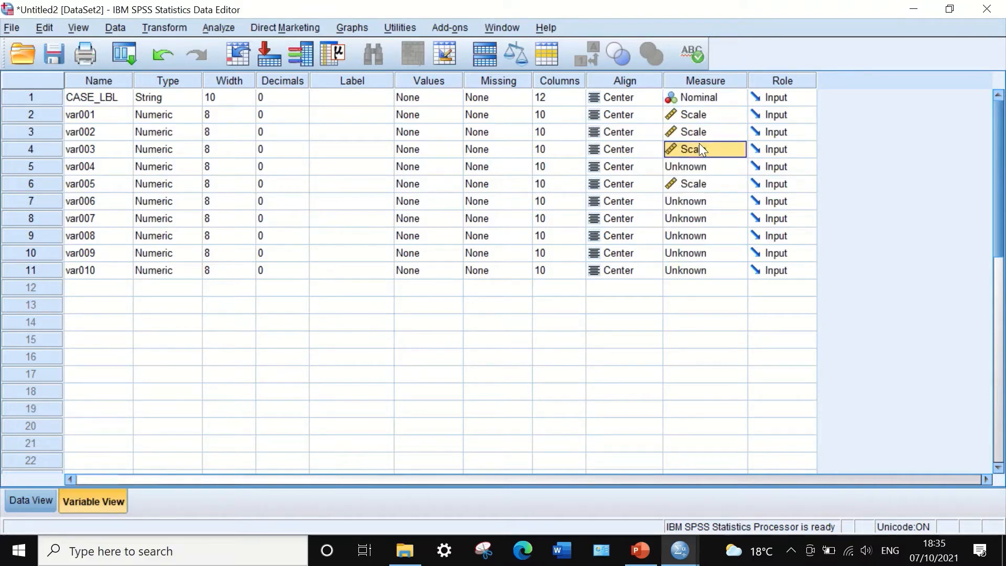
{"action": "left_click", "coordinate": [710, 163]}
{"action": "left_click", "coordinate": [705, 182]}
{"action": "left_click", "coordinate": [705, 184]}
{"action": "left_click", "coordinate": [699, 200]}
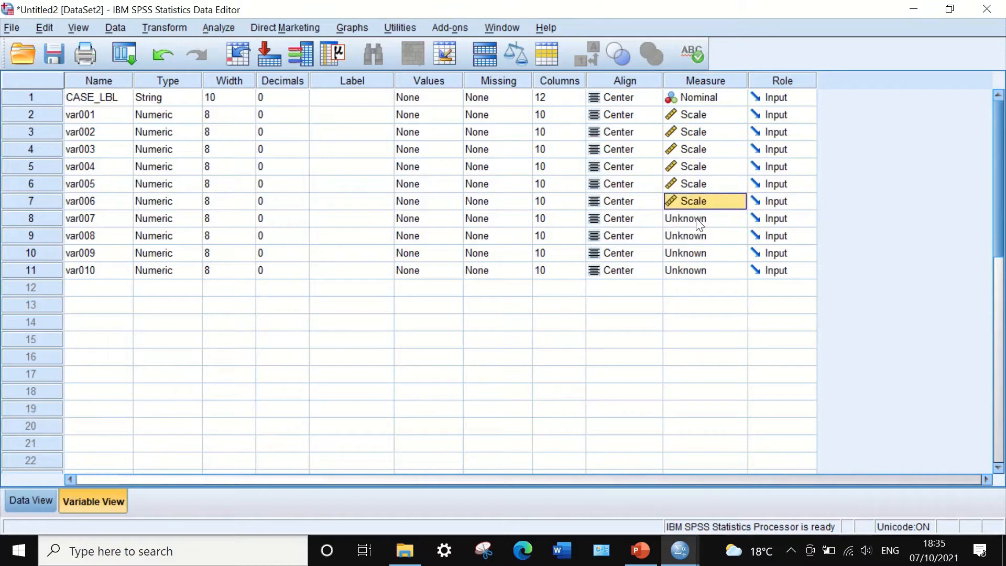
{"action": "left_click", "coordinate": [695, 219]}
{"action": "left_click", "coordinate": [691, 275]}
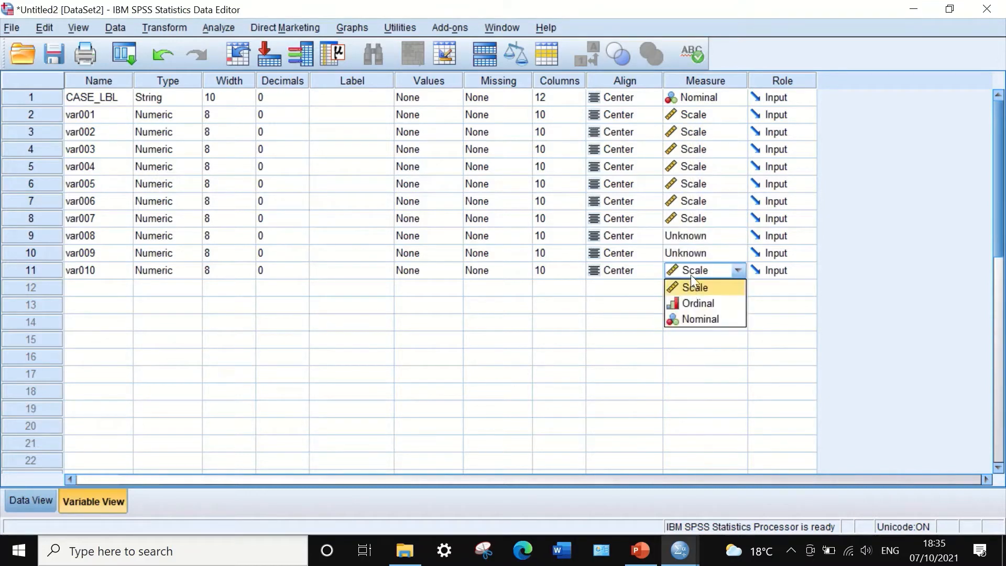
{"action": "left_click", "coordinate": [693, 253]}
{"action": "left_click", "coordinate": [690, 234]}
{"action": "left_click", "coordinate": [681, 306]}
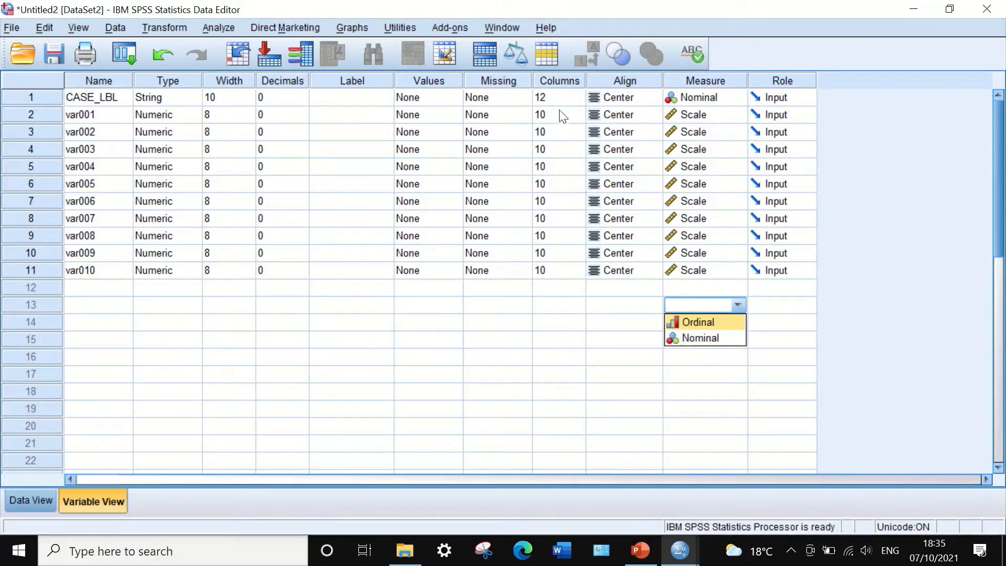
- Reduce the display column width of CASE_LBL to 4
{"action": "left_click", "coordinate": [576, 103]}
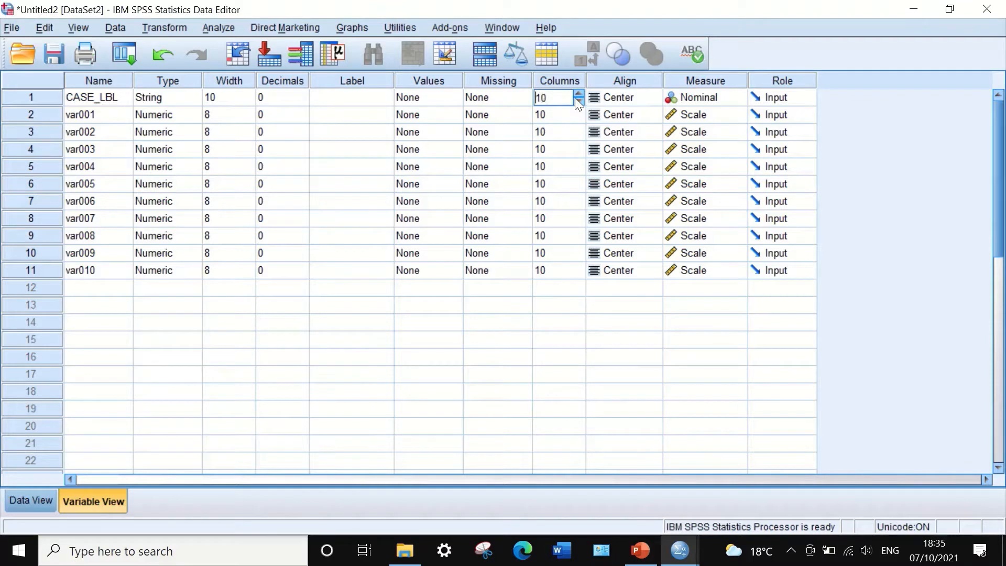
{"action": "key", "text": "Delete"}
{"action": "key", "text": "Delete"}
{"action": "type", "text": "7"}
{"action": "double_click", "coordinate": [578, 102]}
{"action": "key", "text": "Return"}
- Copy the column width of CASE_LBL to var002 and var001
{"action": "left_click", "coordinate": [542, 93]}
{"action": "right_click", "coordinate": [542, 93]}
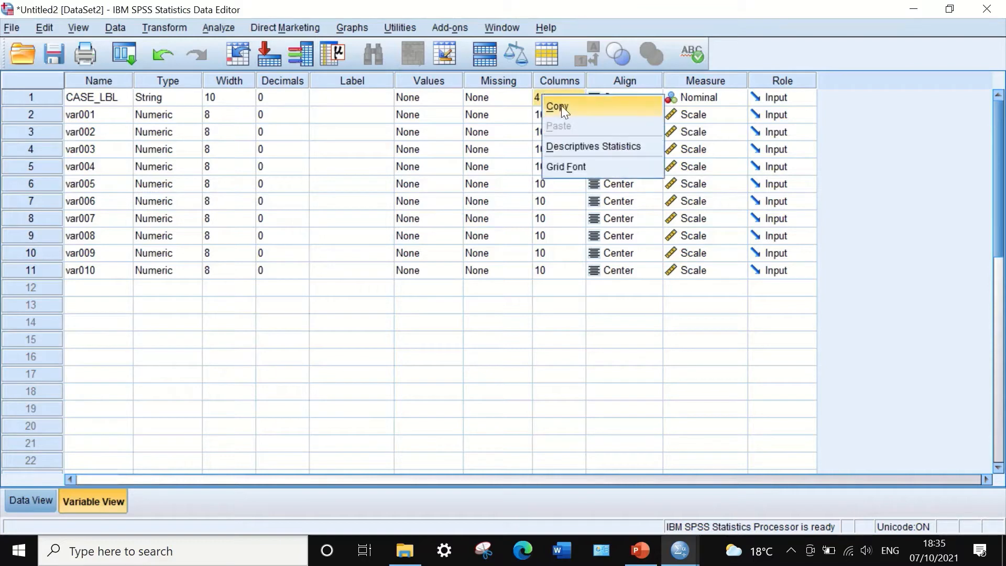
{"action": "left_click", "coordinate": [561, 105]}
{"action": "left_click", "coordinate": [556, 115]}
{"action": "key", "text": "ctrl+shift+Down"}
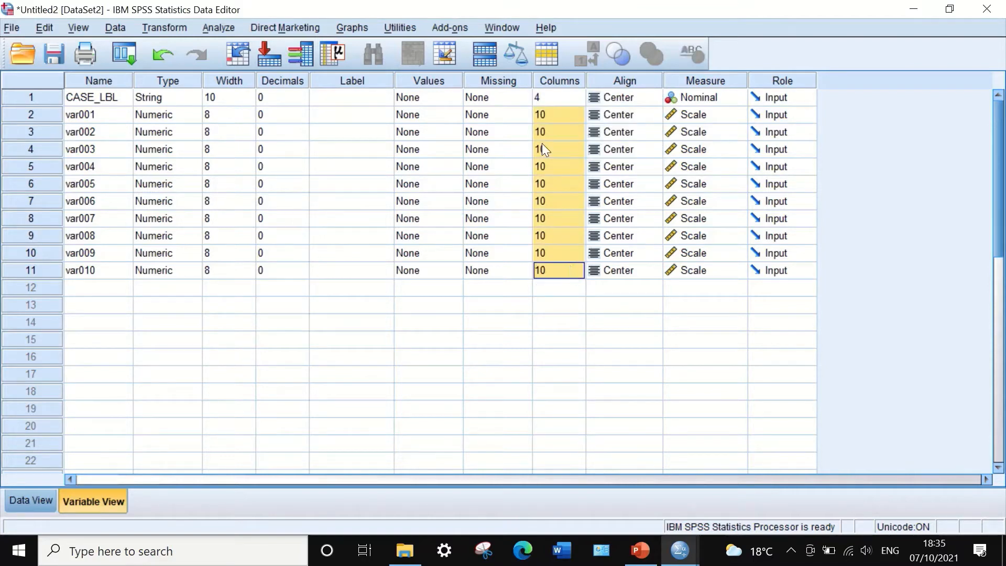
{"action": "right_click", "coordinate": [553, 132]}
{"action": "left_click", "coordinate": [574, 156]}
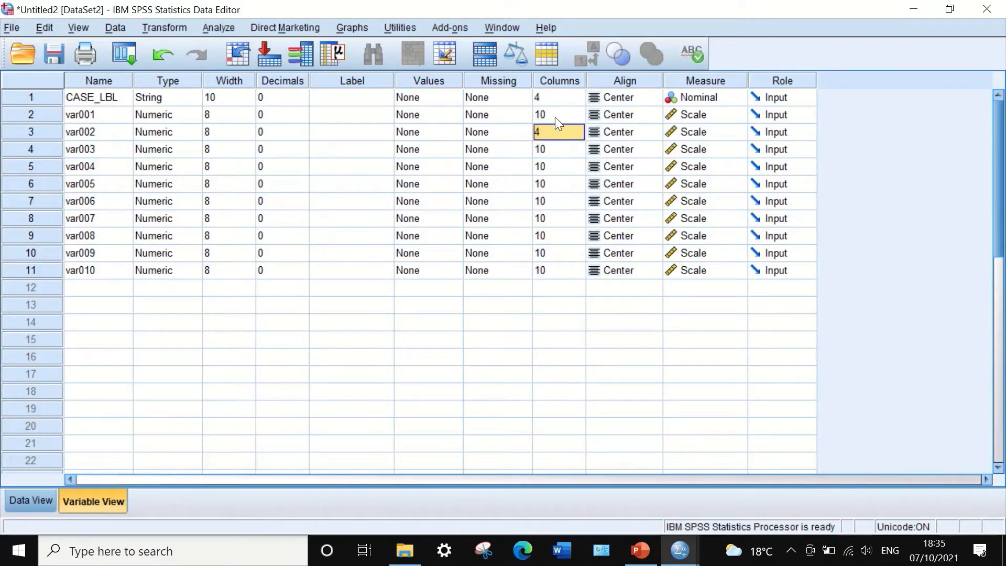
{"action": "left_click", "coordinate": [555, 114]}
{"action": "right_click", "coordinate": [556, 114]}
{"action": "left_click", "coordinate": [573, 140]}
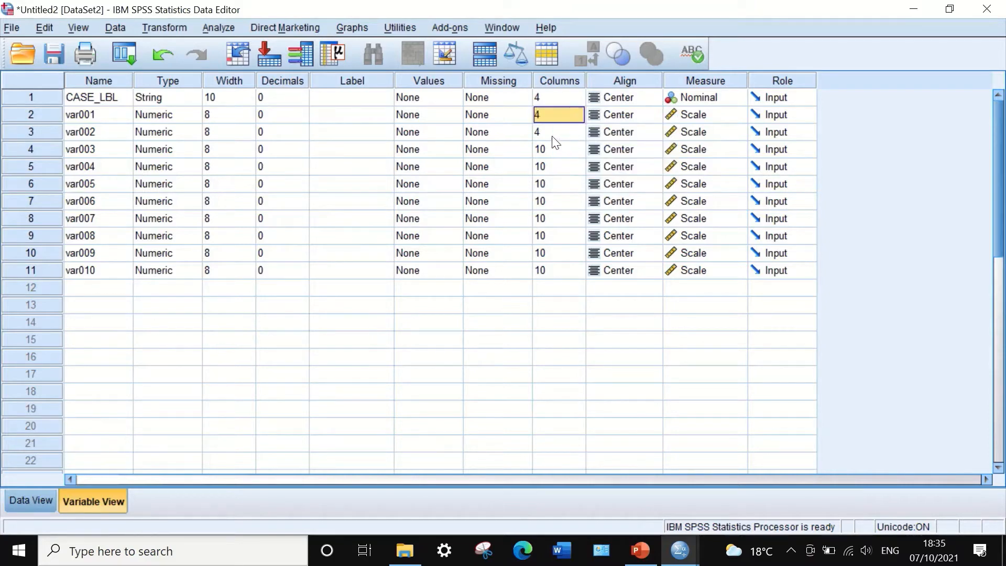
- Apply the copied column width of 4 to var003 through var010
{"action": "left_click", "coordinate": [556, 149]}
{"action": "key", "text": "ctrl+shift+Down"}
{"action": "right_click", "coordinate": [563, 145]}
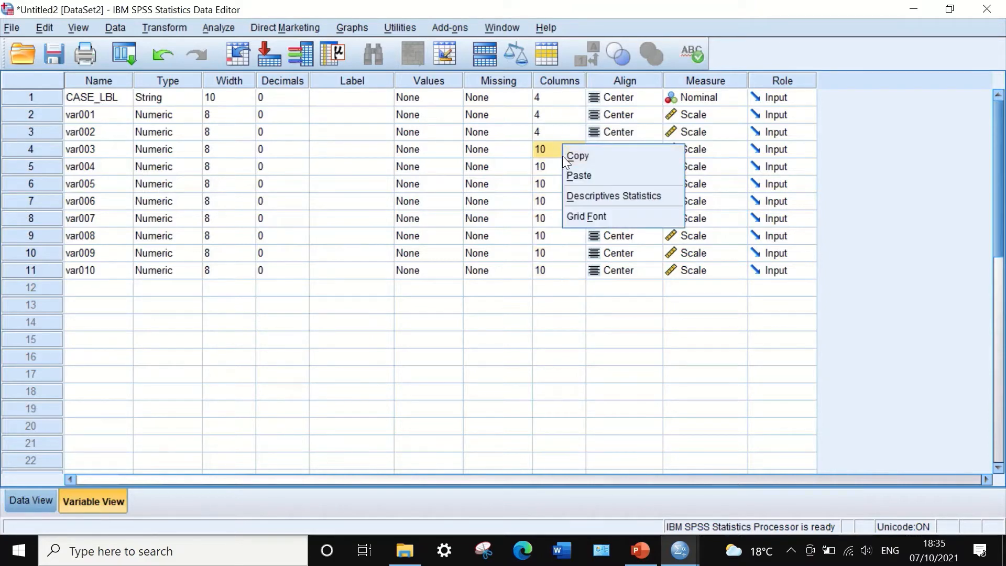
{"action": "left_click", "coordinate": [558, 151]}
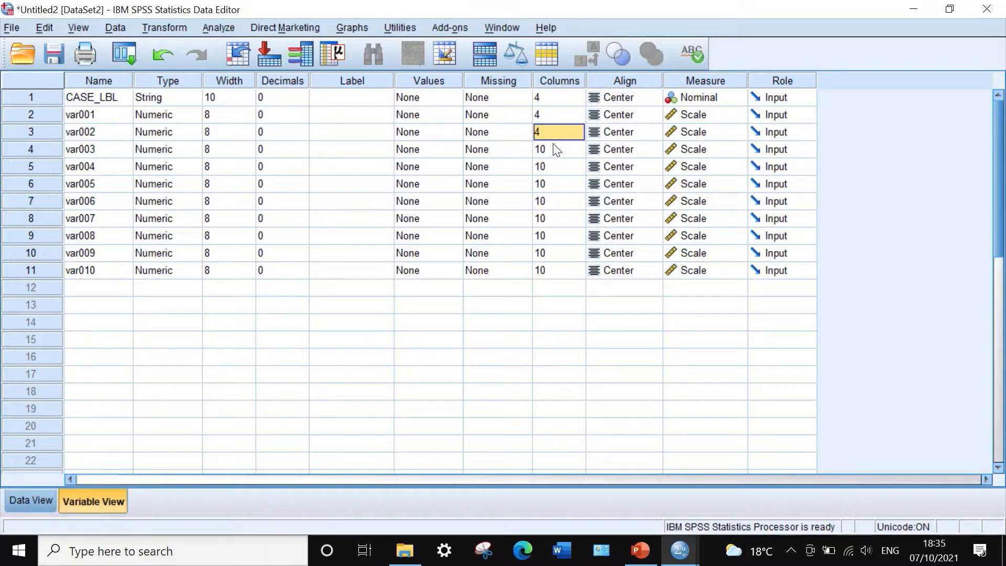
{"action": "left_click_drag", "start_coordinate": [554, 149], "coordinate": [567, 270]}
{"action": "key", "text": "ctrl+v"}
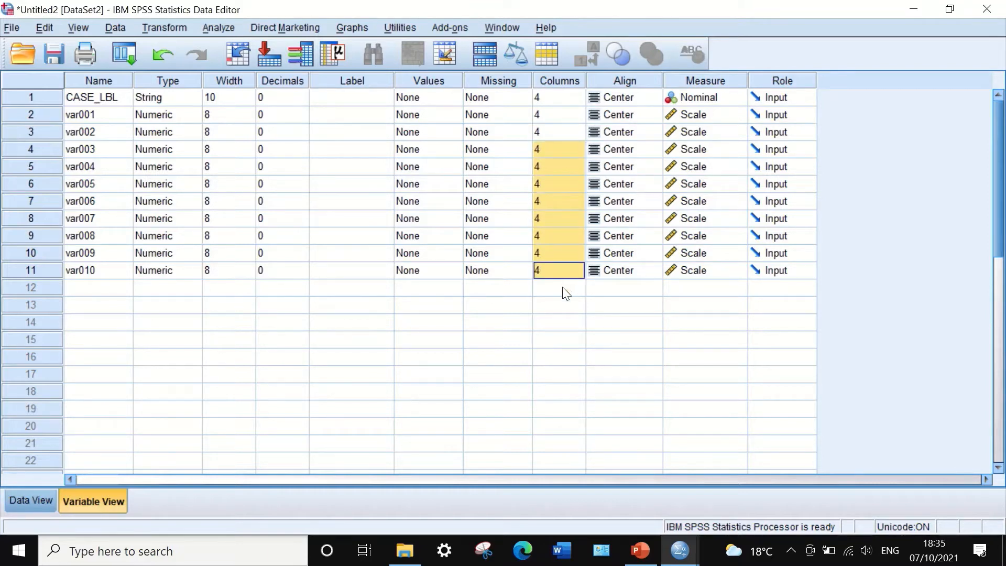
{"action": "left_click", "coordinate": [565, 292]}
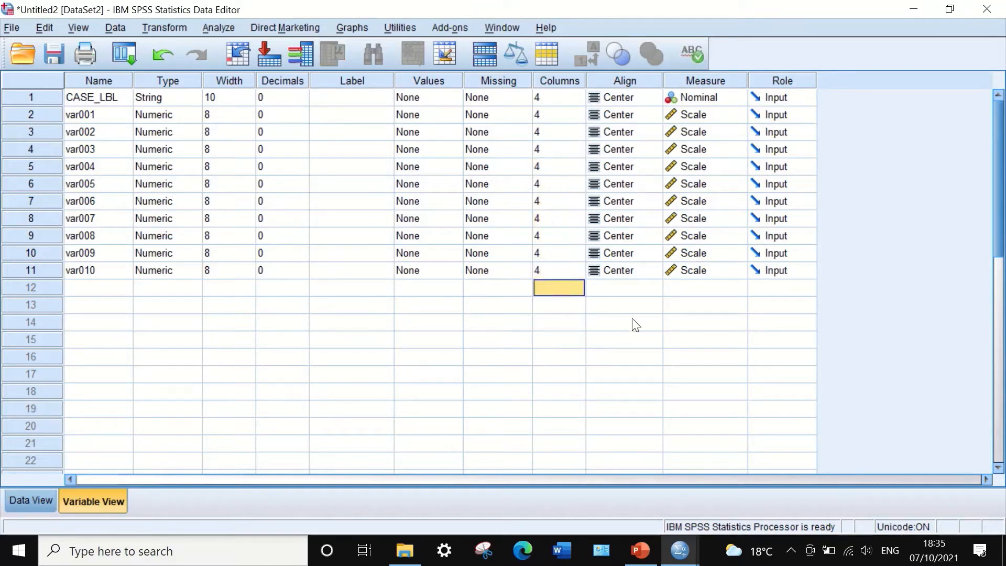
- Rename variables var001 through var010 to S01 through S10 by replacing every "var0" in their names with "S"
{"action": "left_click", "coordinate": [30, 501]}
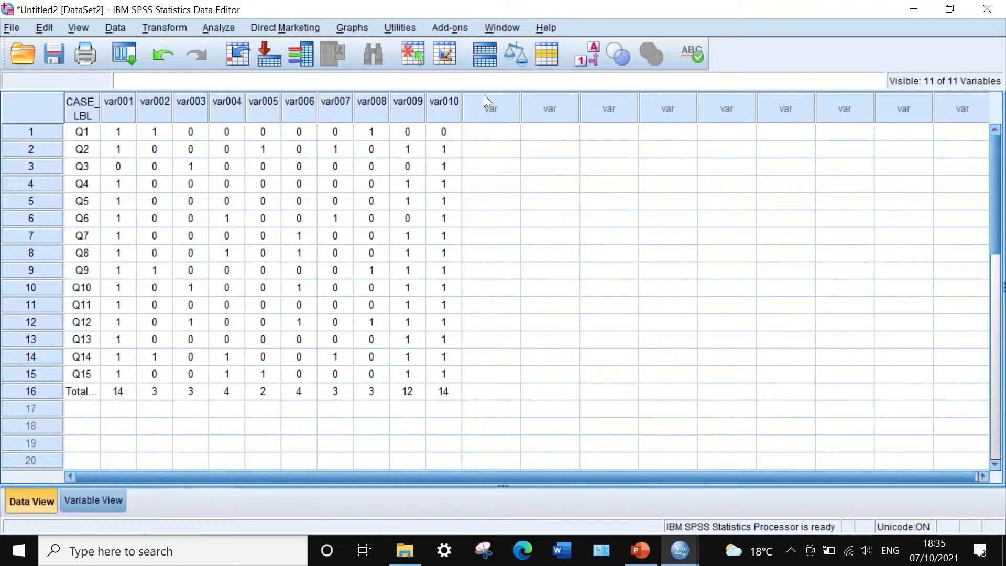
{"action": "left_click", "coordinate": [91, 501]}
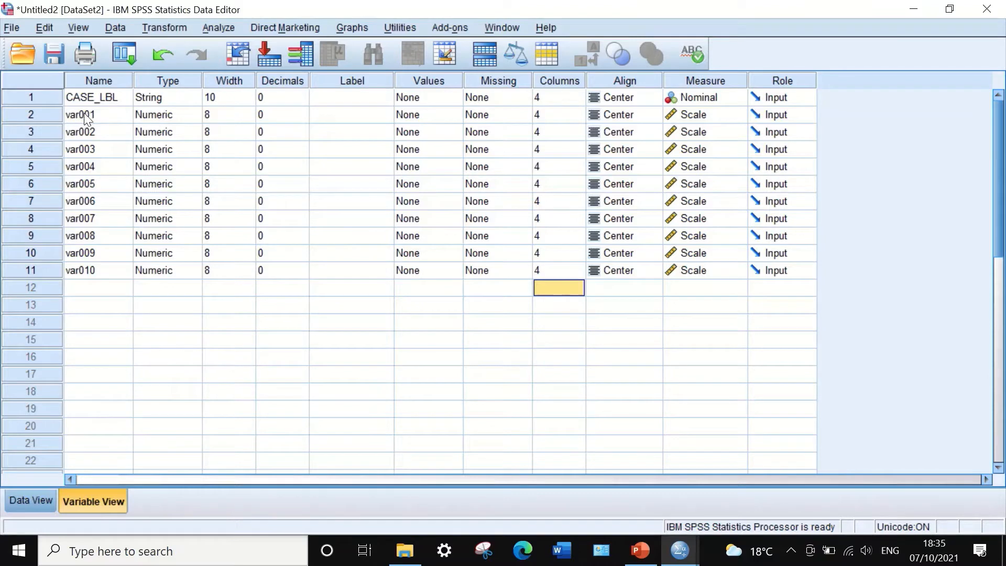
{"action": "left_click", "coordinate": [110, 115]}
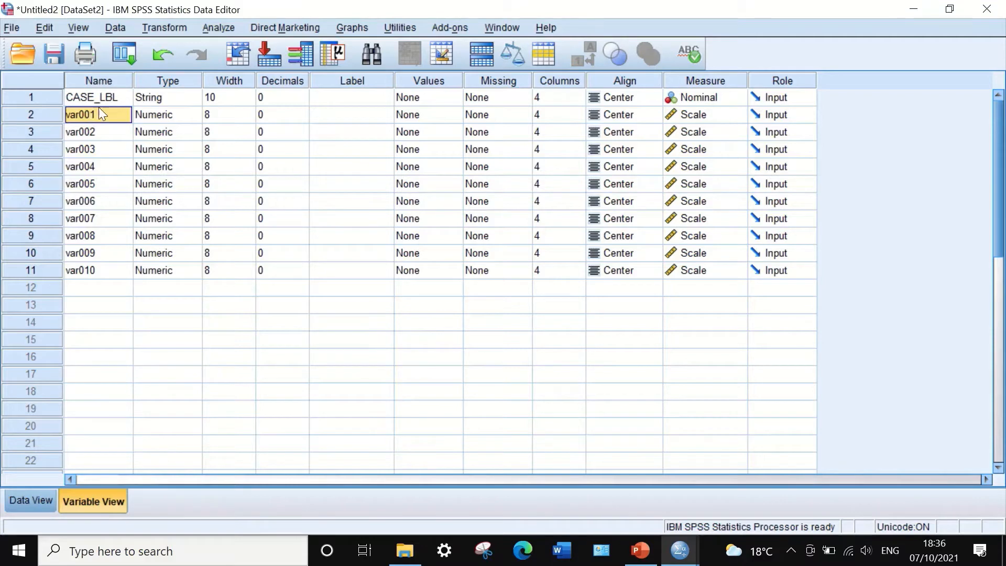
{"action": "left_click_drag", "start_coordinate": [99, 108], "coordinate": [106, 267]}
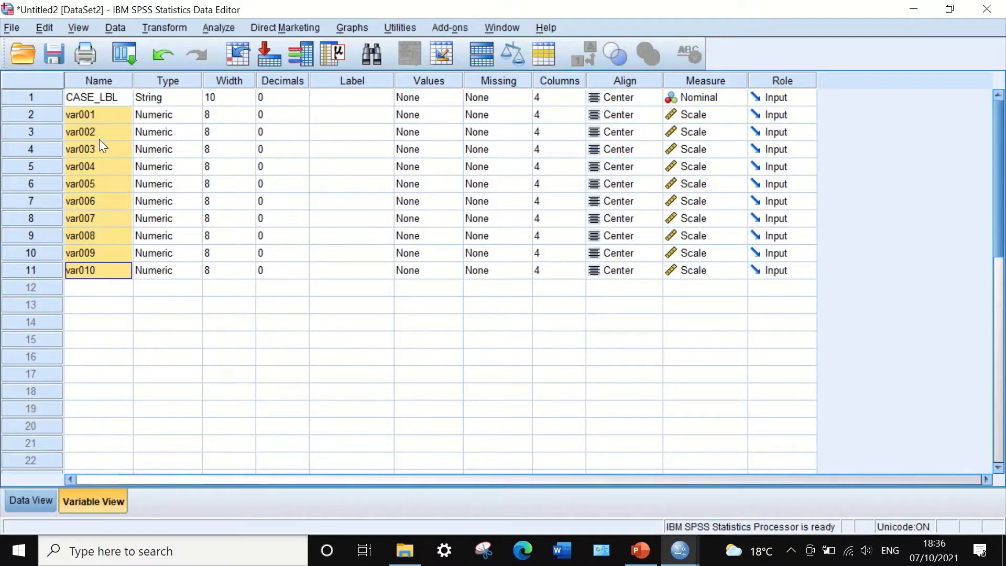
{"action": "key", "text": "ctrl+f"}
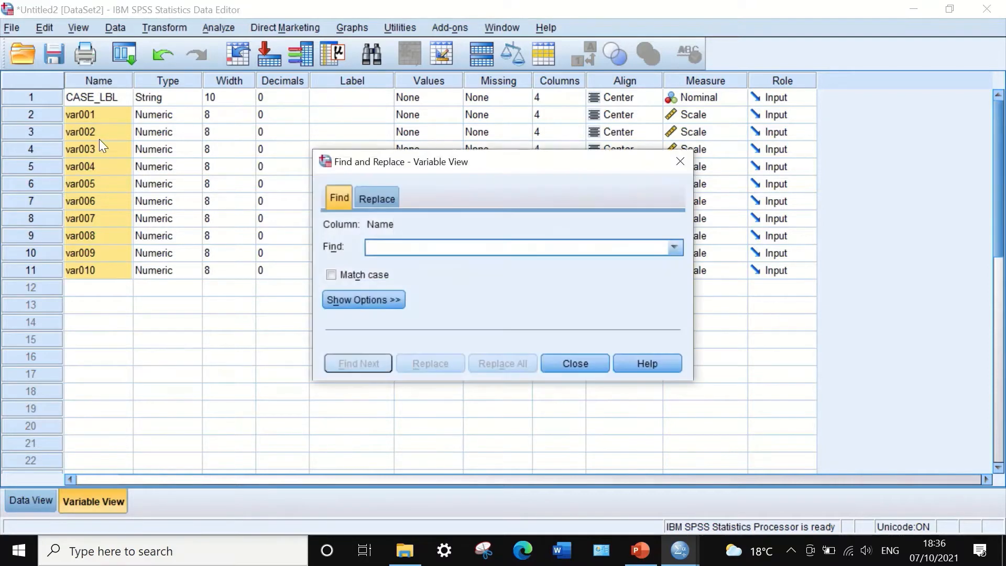
{"action": "left_click", "coordinate": [382, 194]}
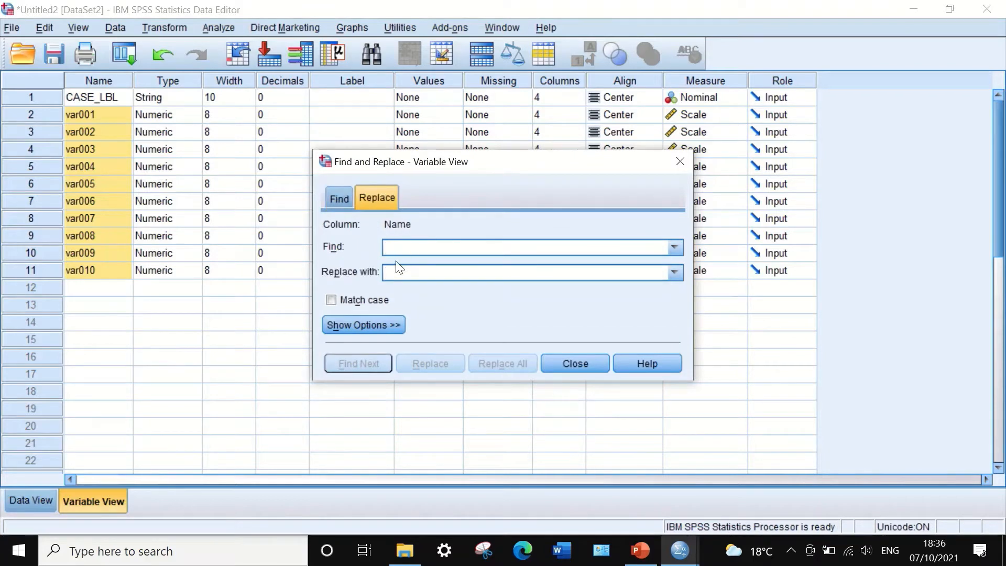
{"action": "type", "text": "var0"}
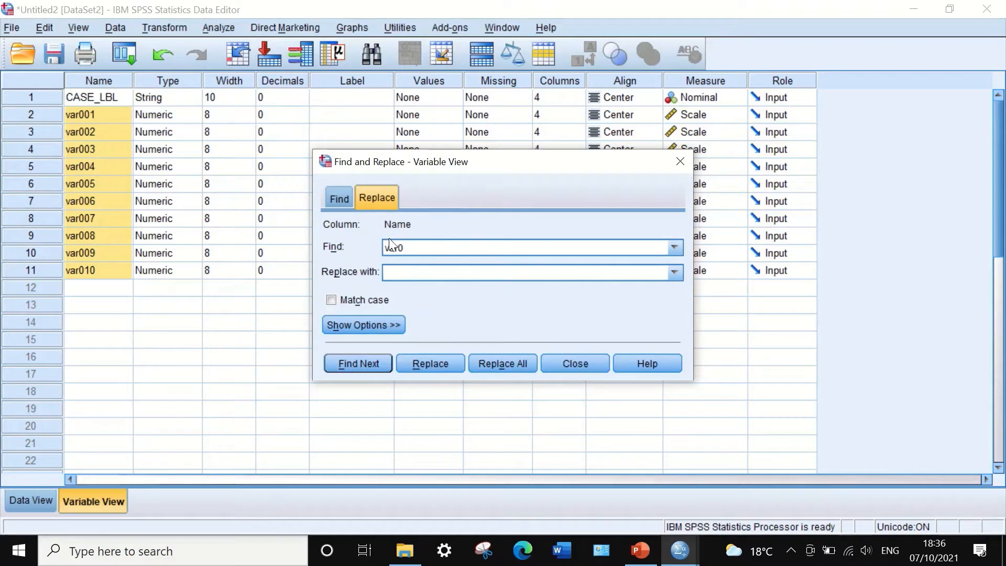
{"action": "left_click", "coordinate": [396, 272]}
{"action": "type", "text": "S"}
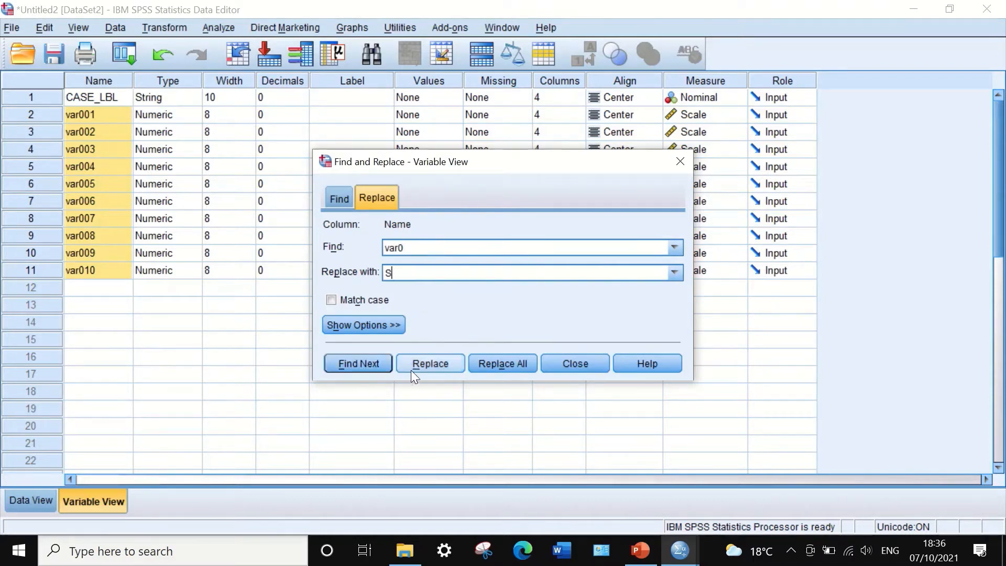
{"action": "left_click", "coordinate": [496, 364]}
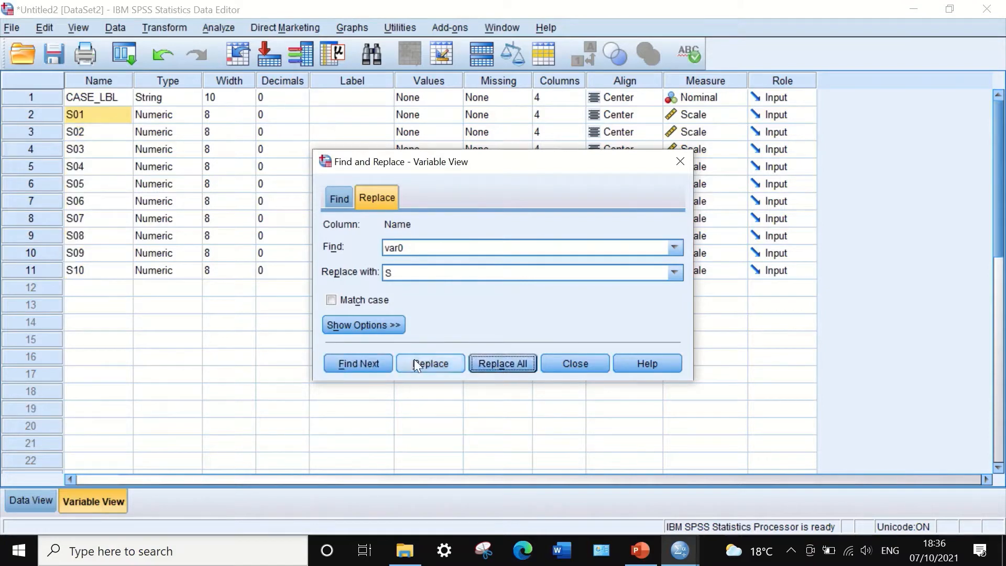
{"action": "left_click", "coordinate": [554, 361]}
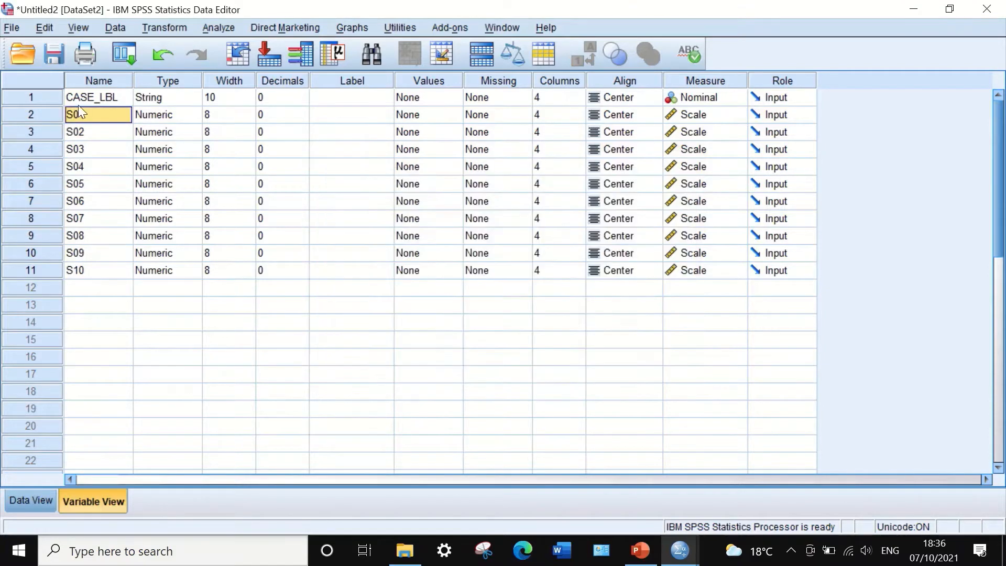
- From the data sheet, start computing a new variable with the target name P
{"action": "left_click", "coordinate": [32, 501]}
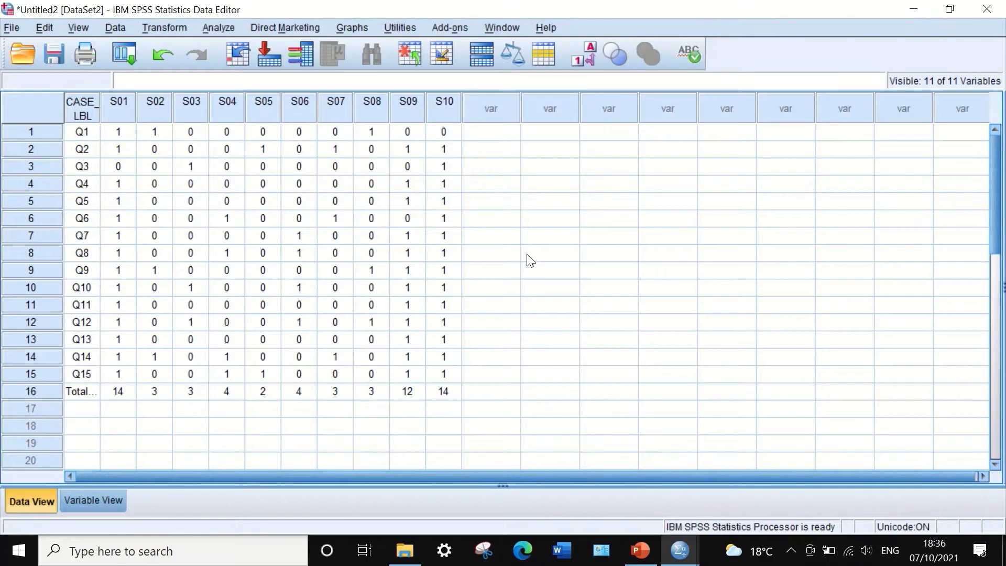
{"action": "left_click", "coordinate": [173, 27]}
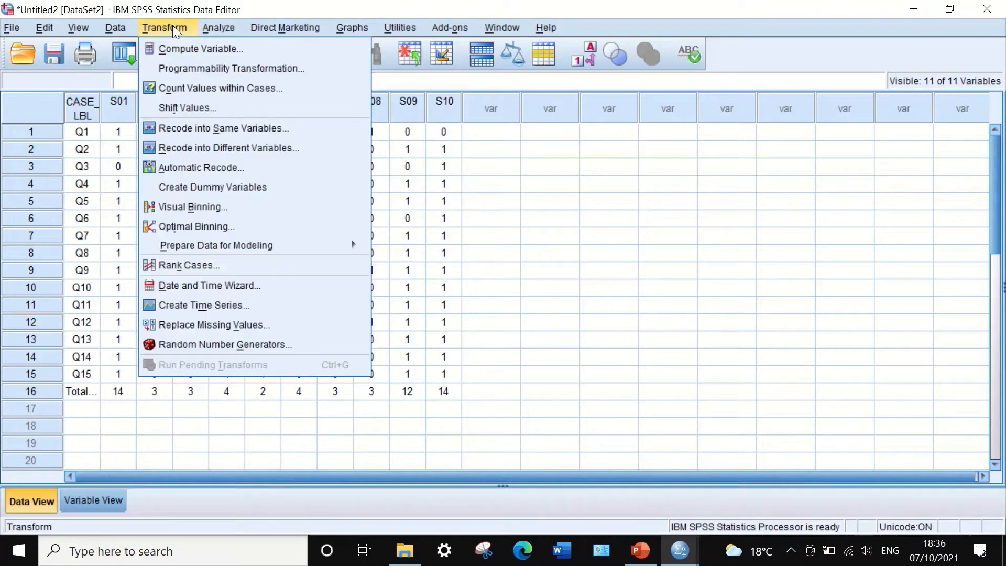
{"action": "left_click", "coordinate": [191, 48]}
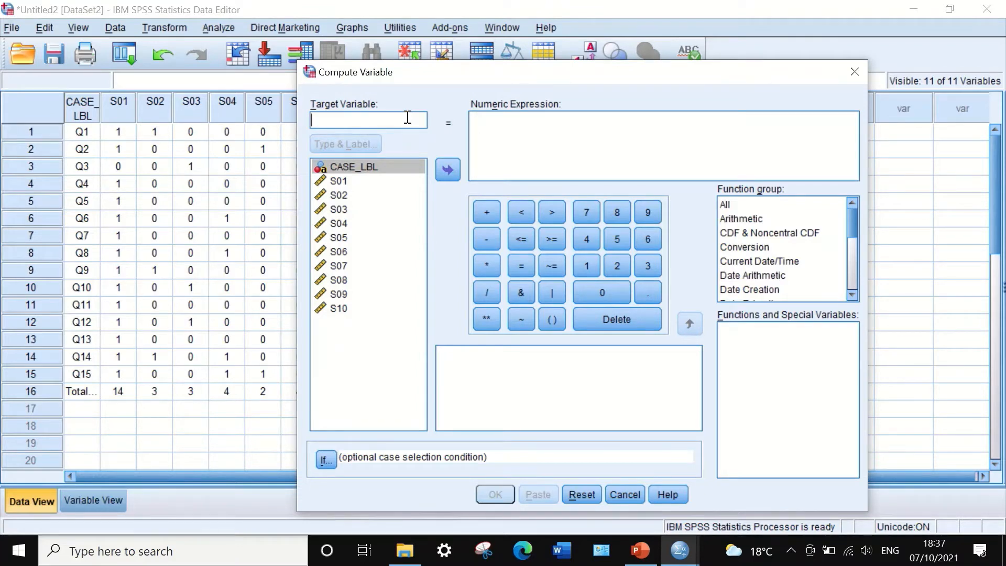
{"action": "type", "text": "P"}
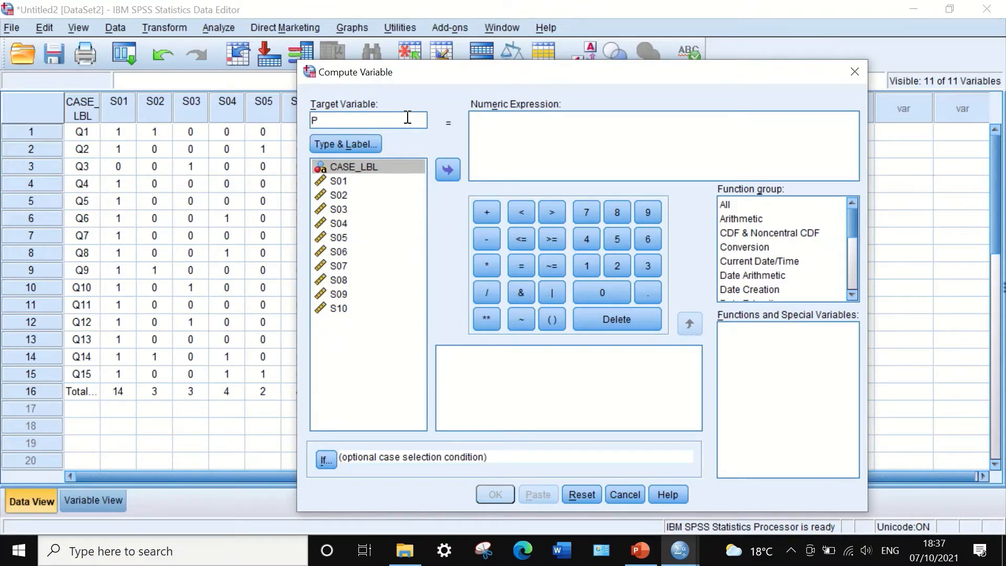
- Insert the statistical Mean function into the numeric expression for P
{"action": "left_click", "coordinate": [498, 140]}
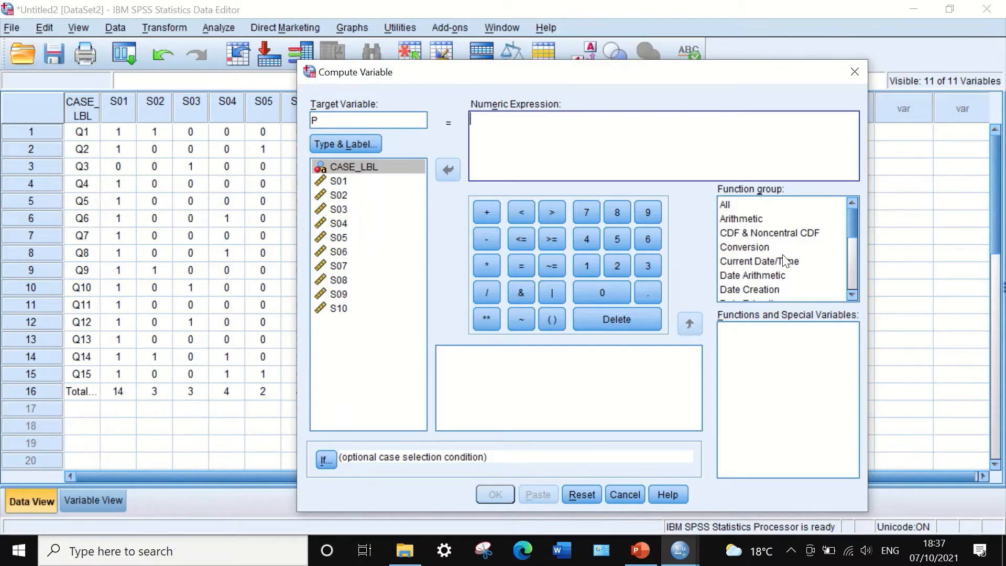
{"action": "left_click", "coordinate": [727, 204]}
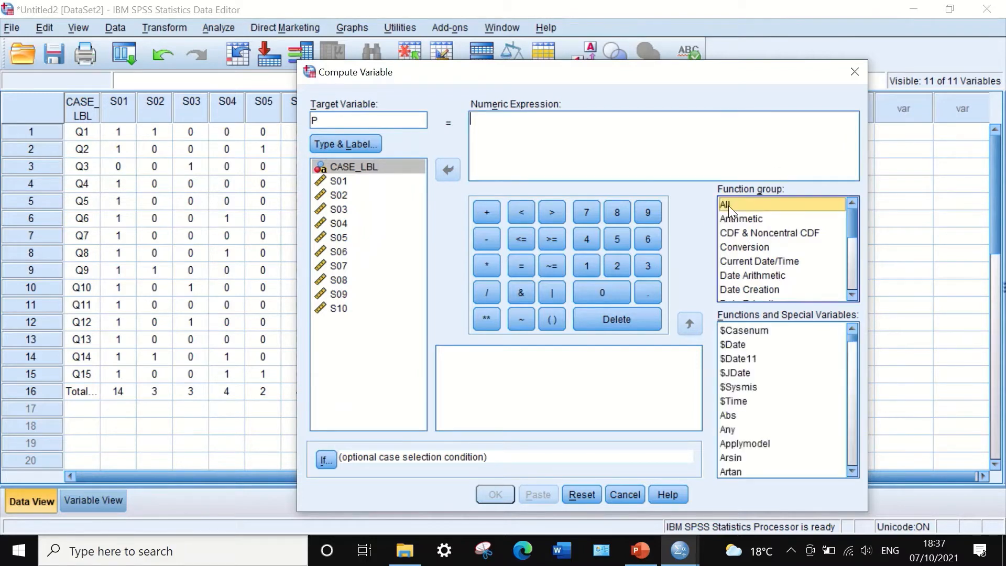
{"action": "left_click_drag", "start_coordinate": [846, 219], "coordinate": [844, 267]}
{"action": "left_click", "coordinate": [757, 248]}
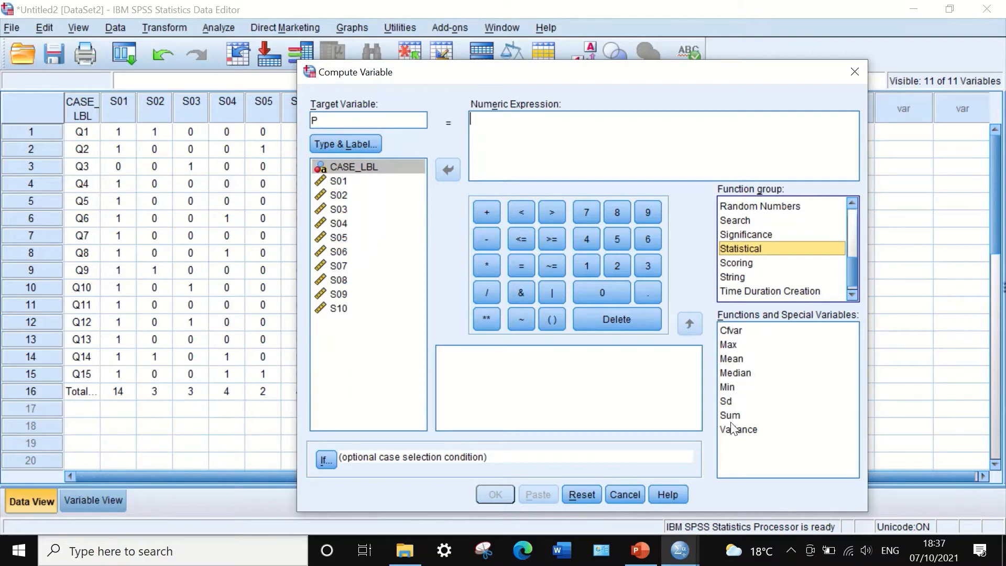
{"action": "left_click", "coordinate": [741, 359]}
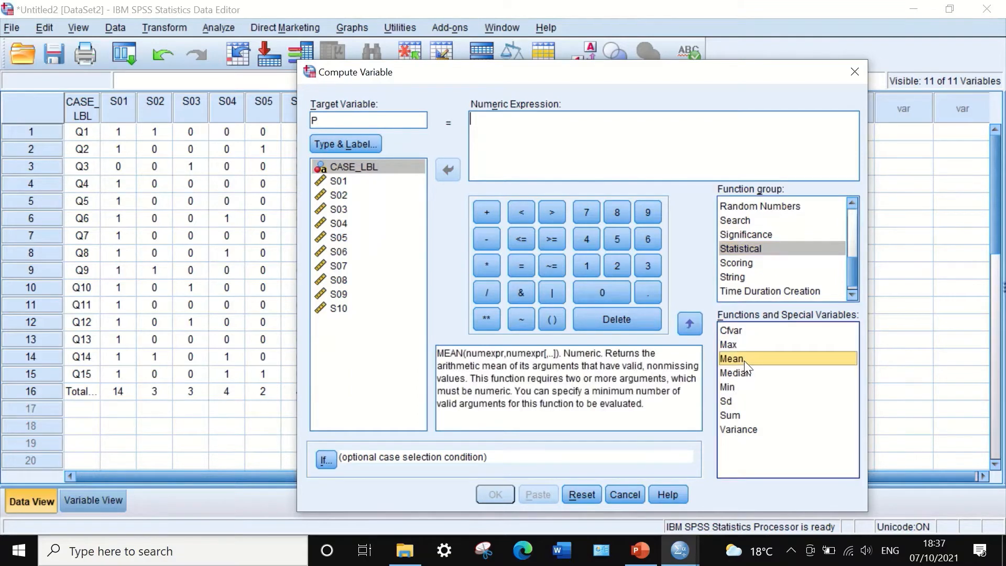
{"action": "left_click_drag", "start_coordinate": [744, 360], "coordinate": [503, 133]}
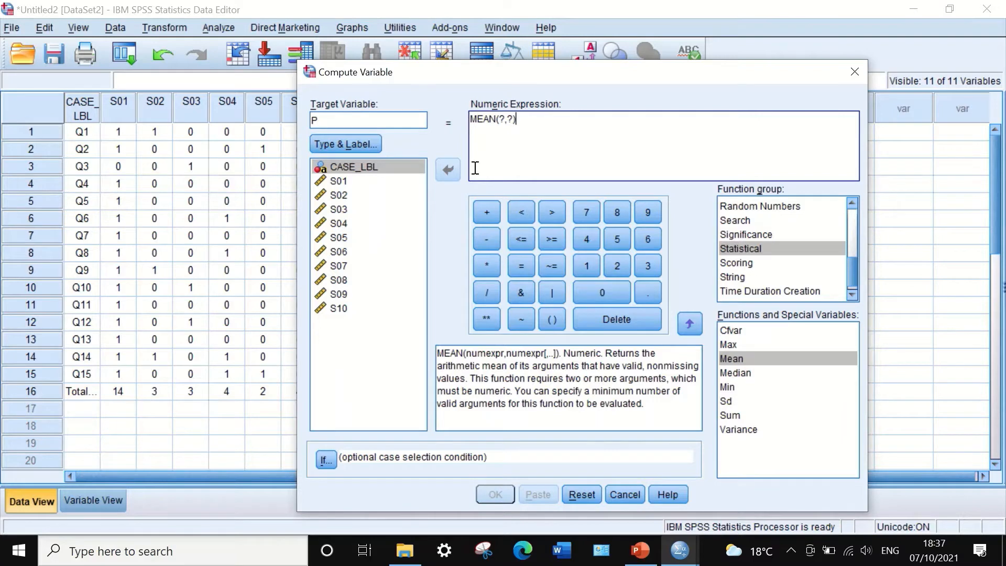
- Replace the two placeholder arguments of the MEAN function with S01 and S02
{"action": "left_click", "coordinate": [505, 119]}
{"action": "key", "text": "BackSpace"}
{"action": "left_click", "coordinate": [341, 179]}
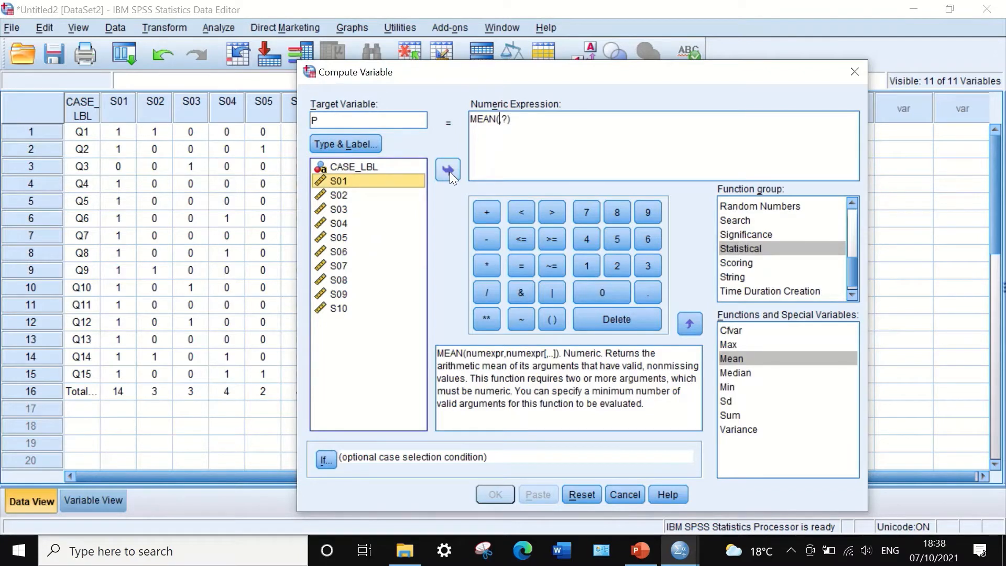
{"action": "left_click", "coordinate": [449, 170]}
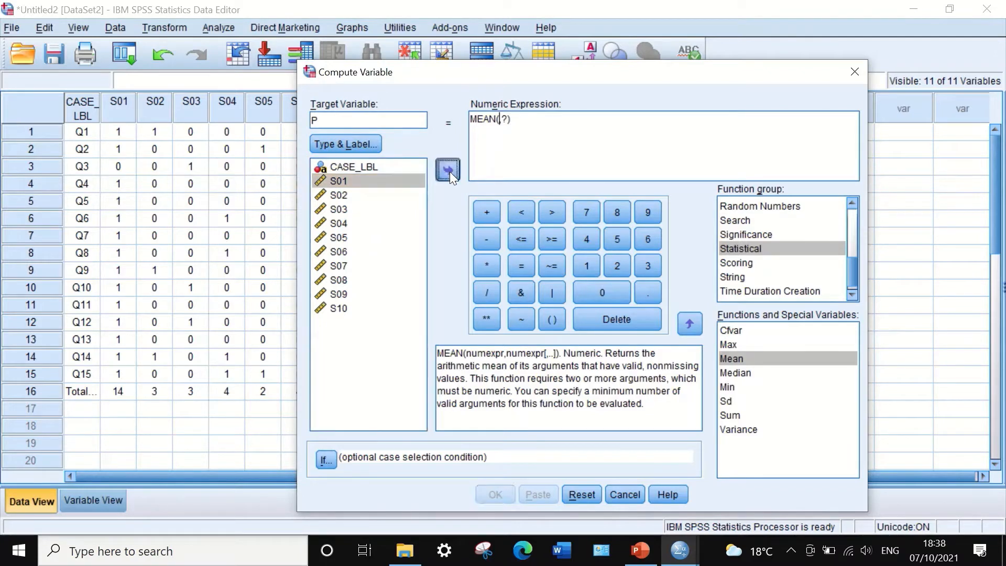
{"action": "left_click", "coordinate": [525, 119]}
{"action": "key", "text": "BackSpace"}
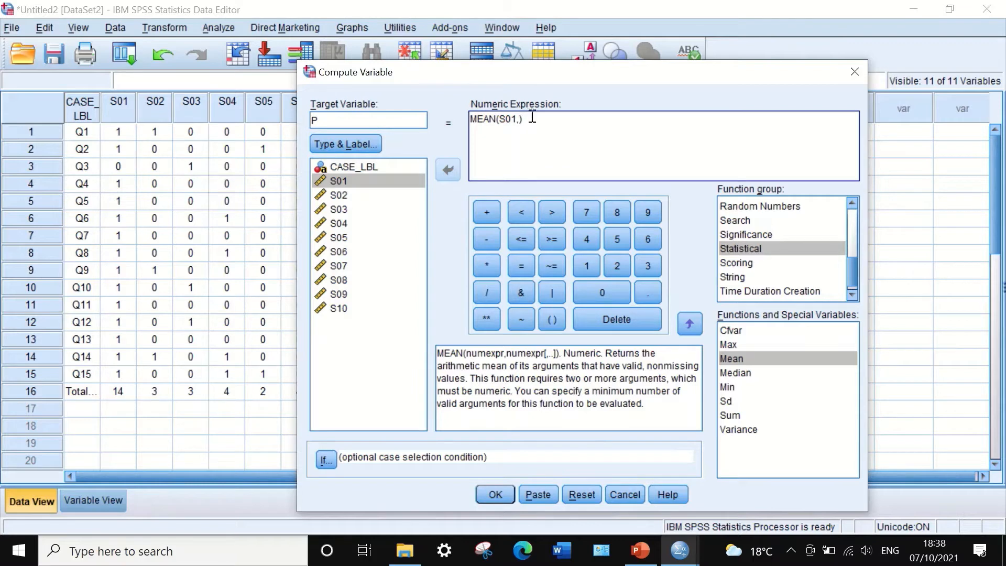
{"action": "left_click", "coordinate": [339, 195]}
{"action": "left_click", "coordinate": [449, 170]}
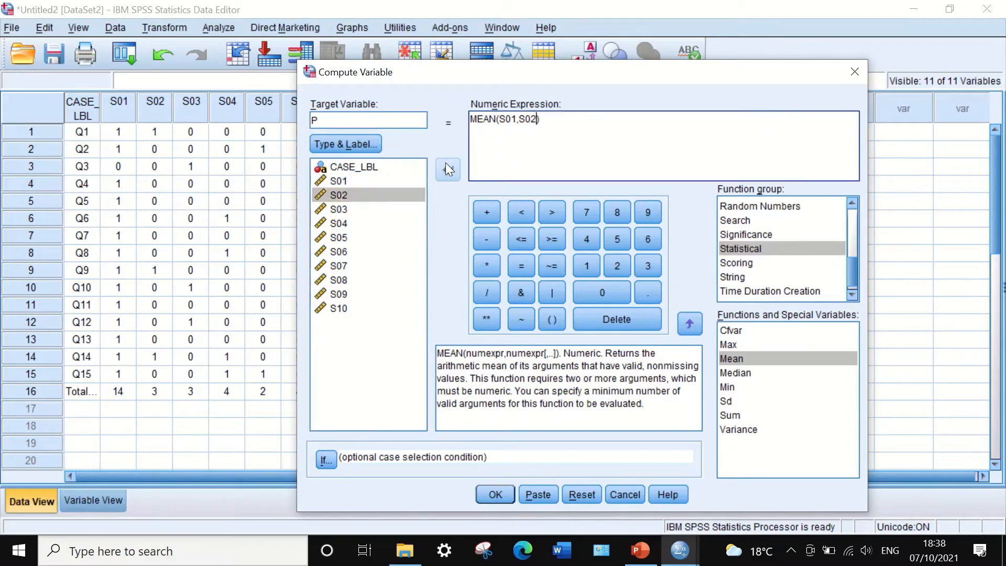
- Add S03, S04 and S05 as further comma-separated arguments of the MEAN function
{"action": "type", "text": ","}
{"action": "left_click", "coordinate": [338, 209]}
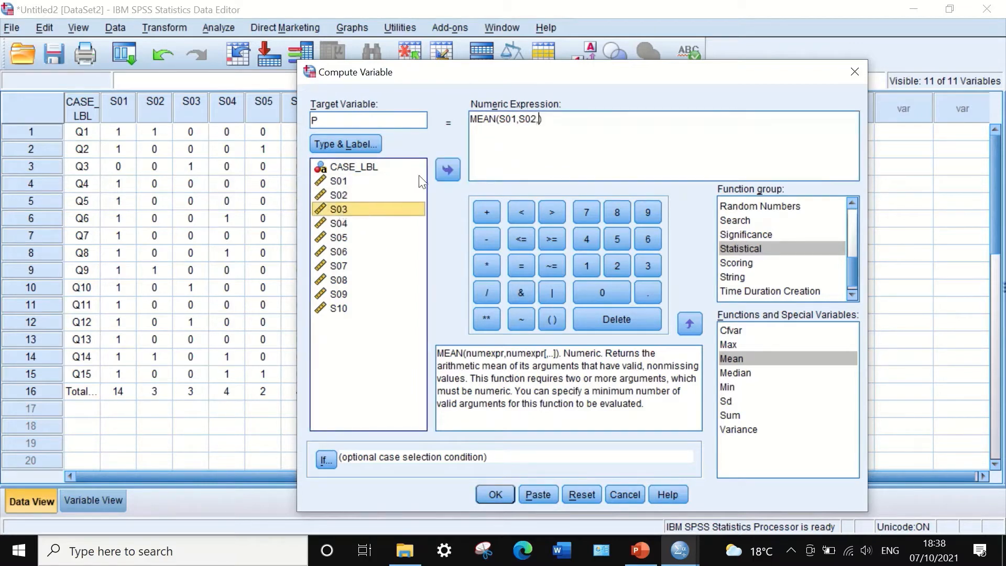
{"action": "left_click", "coordinate": [449, 169]}
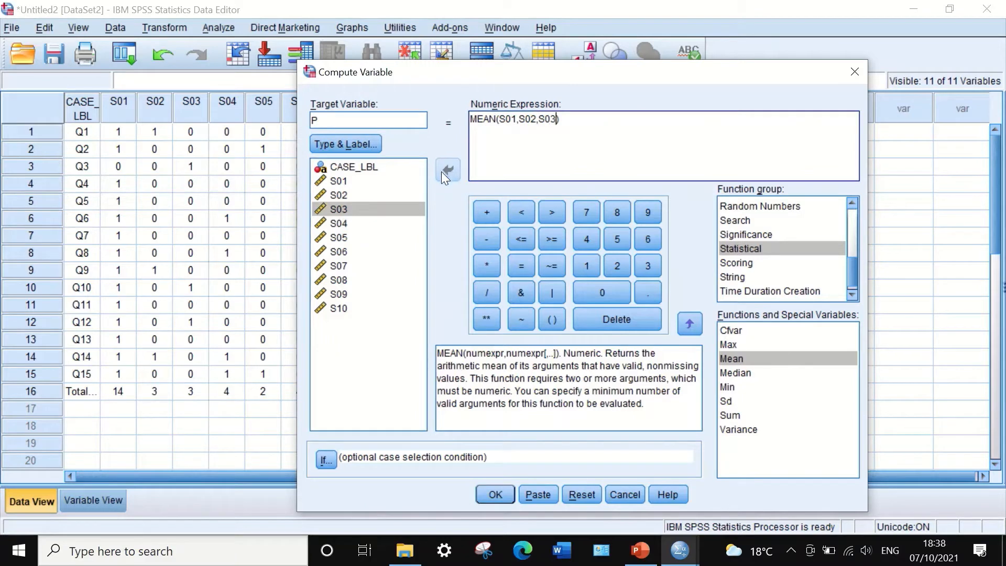
{"action": "type", "text": ","}
{"action": "left_click", "coordinate": [336, 223]}
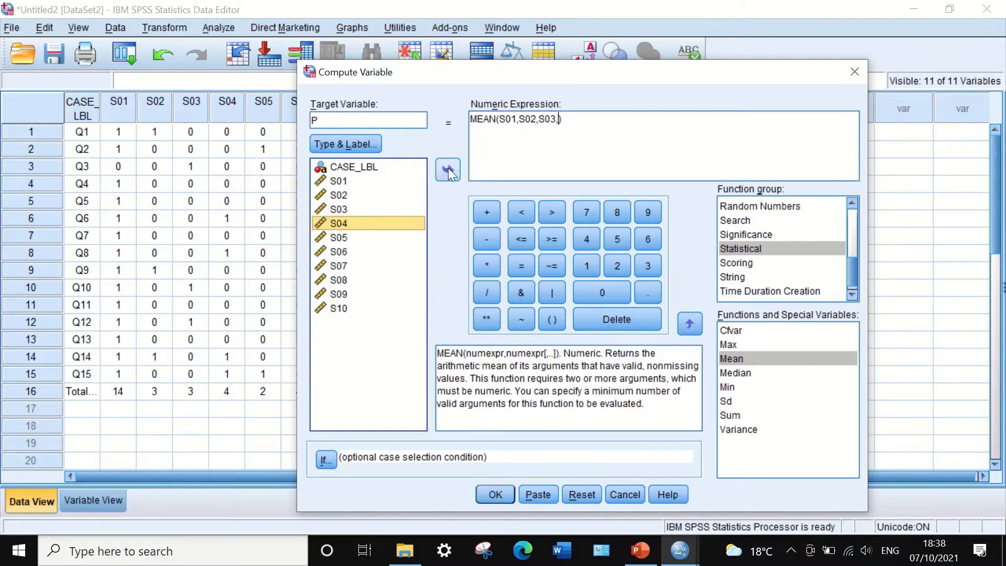
{"action": "left_click", "coordinate": [448, 168]}
{"action": "type", "text": ","}
{"action": "left_click", "coordinate": [346, 237]}
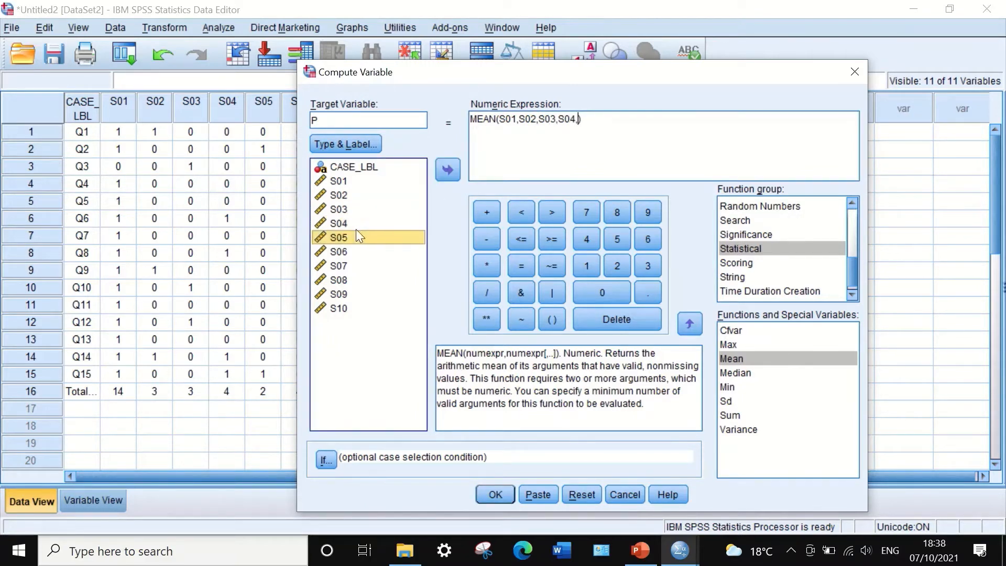
{"action": "left_click", "coordinate": [452, 165]}
- Extend the MEAN arguments with S06, S07 and S08, with a comma before each
{"action": "type", "text": ","}
{"action": "left_click", "coordinate": [340, 253]}
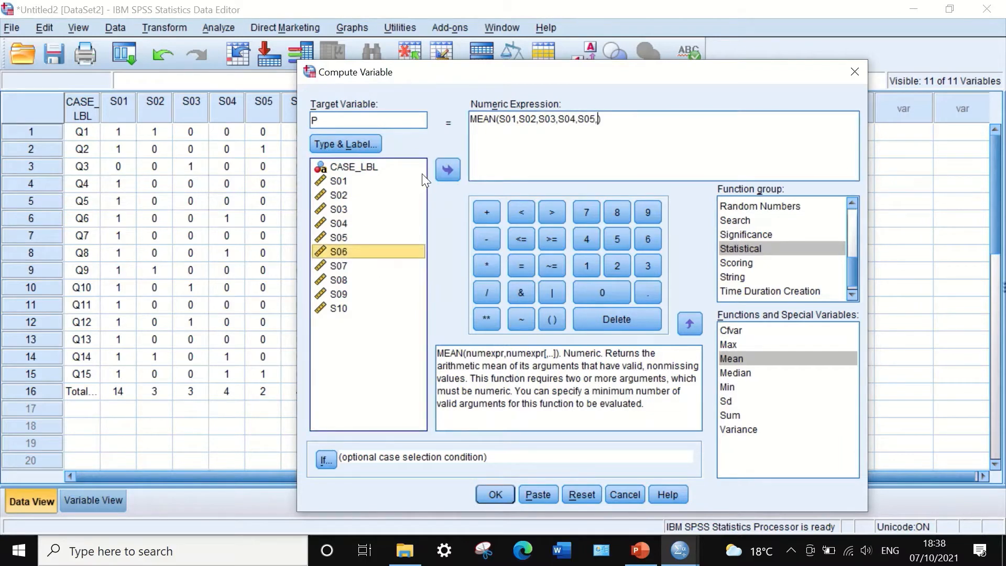
{"action": "left_click", "coordinate": [446, 169]}
{"action": "left_click", "coordinate": [336, 266]}
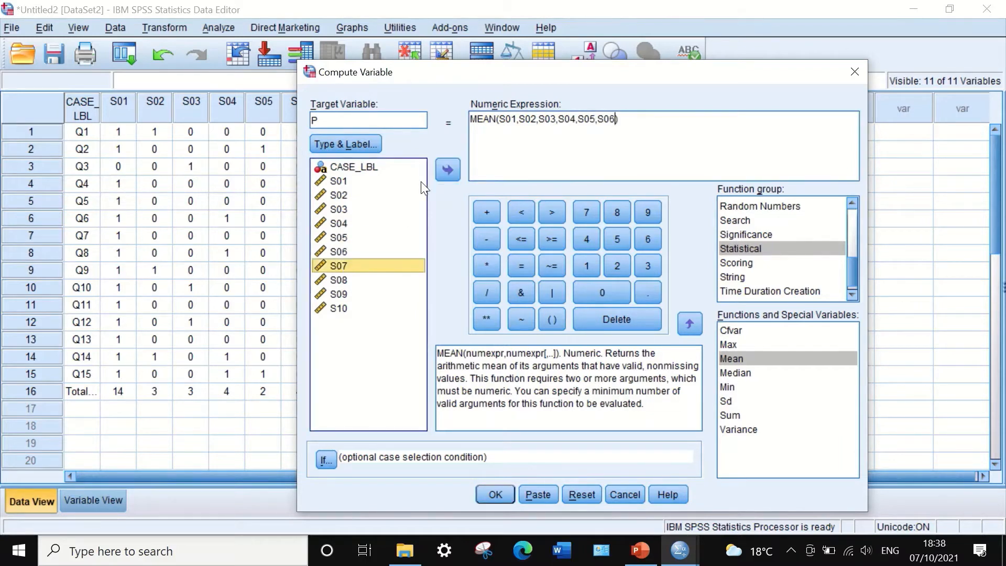
{"action": "left_click", "coordinate": [440, 164]}
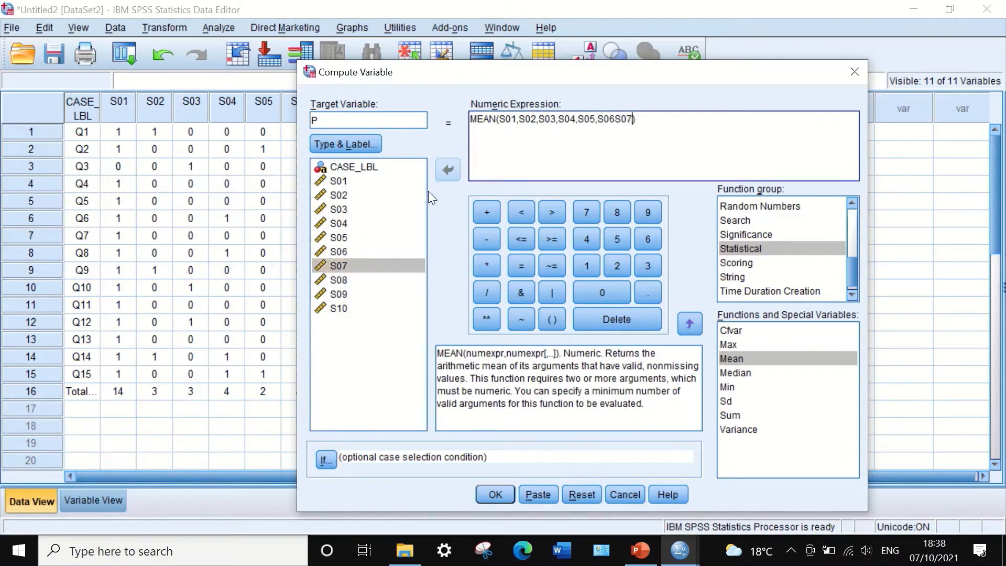
{"action": "left_click", "coordinate": [634, 119]}
{"action": "type", "text": ","}
{"action": "left_click", "coordinate": [341, 280]}
{"action": "left_click", "coordinate": [448, 168]}
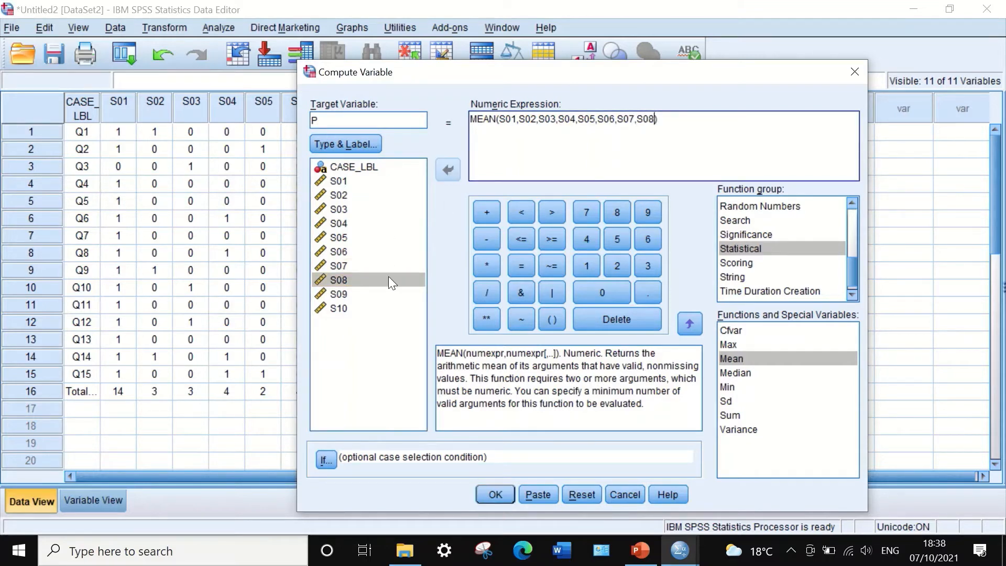
- Complete the MEAN expression with comma-separated S09 and S10, compute P, and return to the dataset
{"action": "left_click", "coordinate": [341, 294]}
{"action": "left_click", "coordinate": [449, 169]}
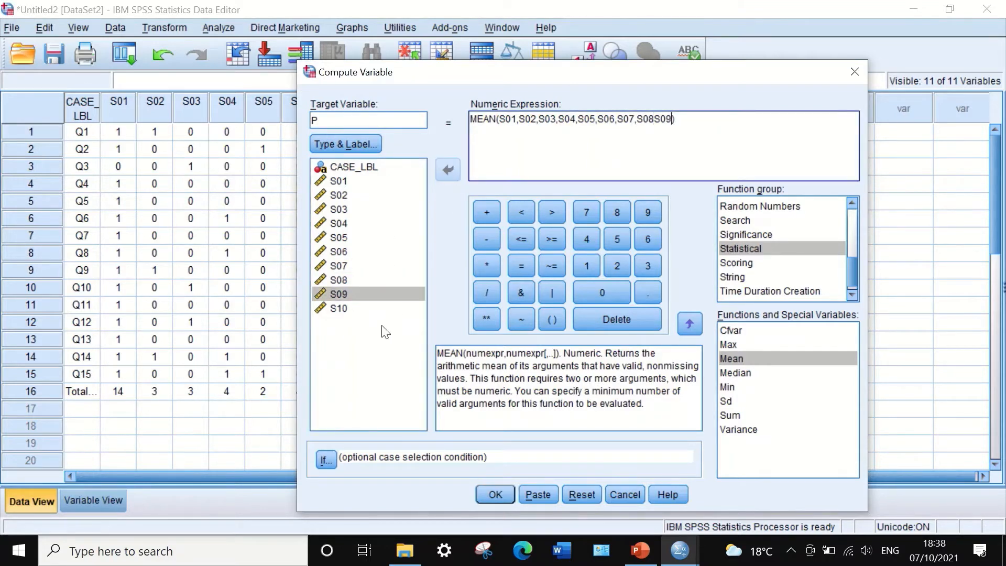
{"action": "left_click", "coordinate": [655, 120]}
{"action": "type", "text": ","}
{"action": "left_click", "coordinate": [674, 119]}
{"action": "type", "text": ","}
{"action": "left_click", "coordinate": [342, 308]}
{"action": "left_click", "coordinate": [447, 175]}
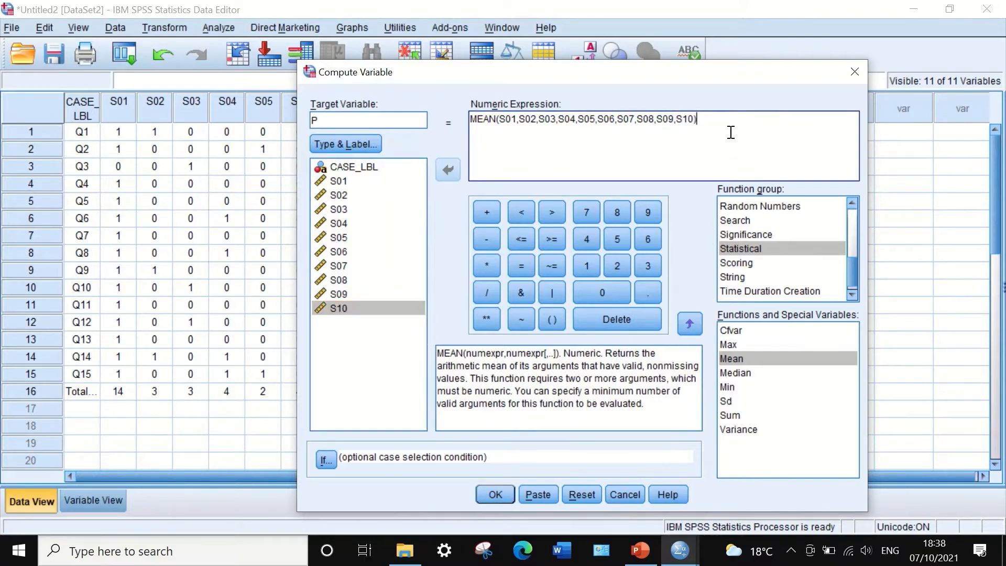
{"action": "left_click", "coordinate": [485, 492]}
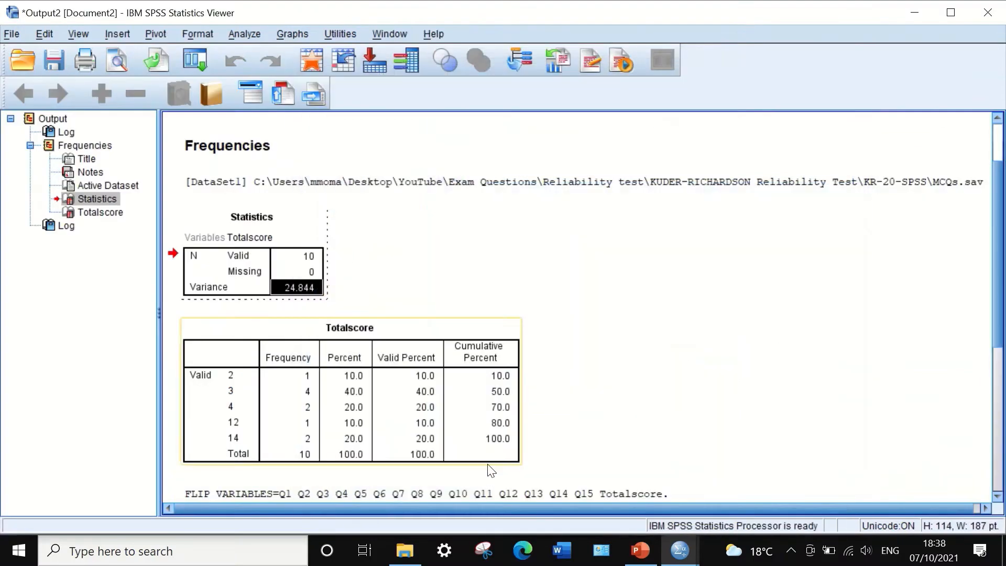
{"action": "left_click", "coordinate": [908, 16]}
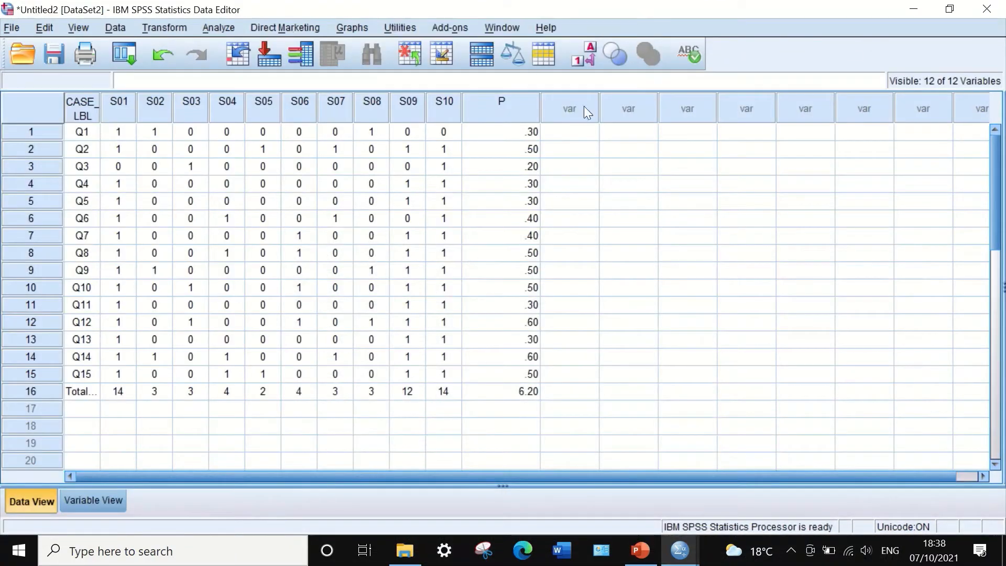
- Narrow the P column and clear its value in the total score row
{"action": "left_click_drag", "start_coordinate": [539, 102], "coordinate": [487, 104]}
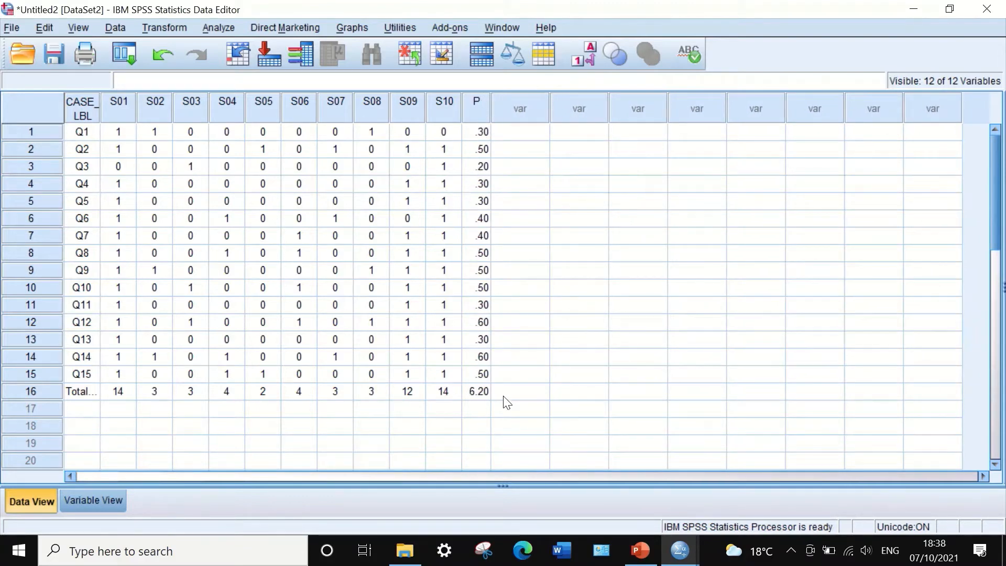
{"action": "left_click", "coordinate": [475, 392]}
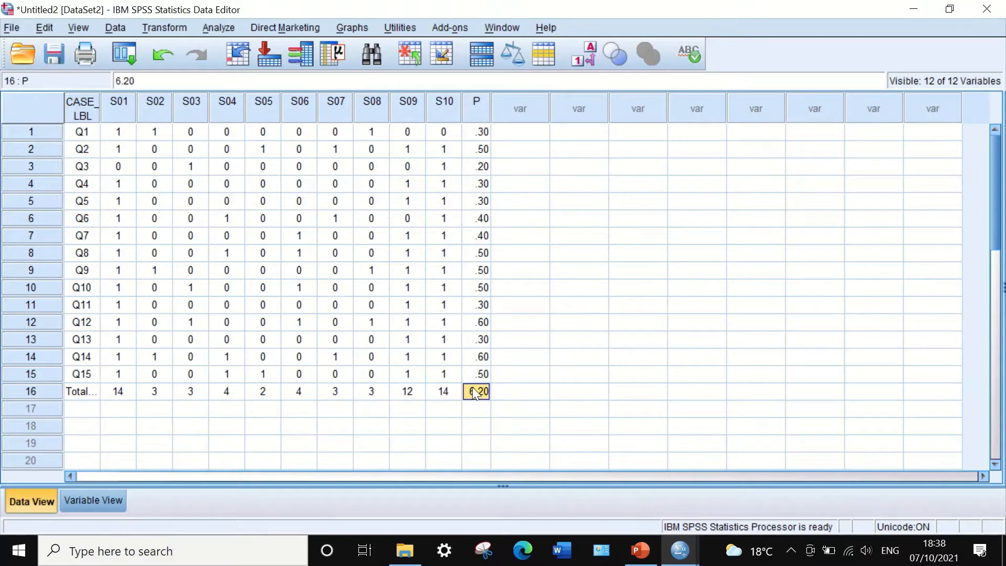
{"action": "key", "text": "Delete"}
- Start a new variable computation with the previous settings reset and q as the target variable
{"action": "left_click", "coordinate": [171, 24]}
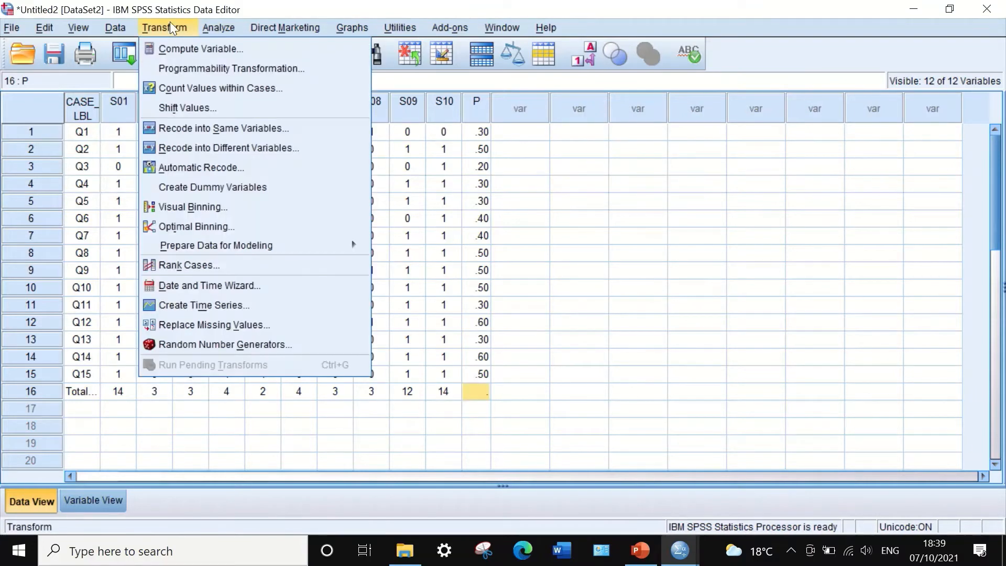
{"action": "left_click", "coordinate": [172, 48]}
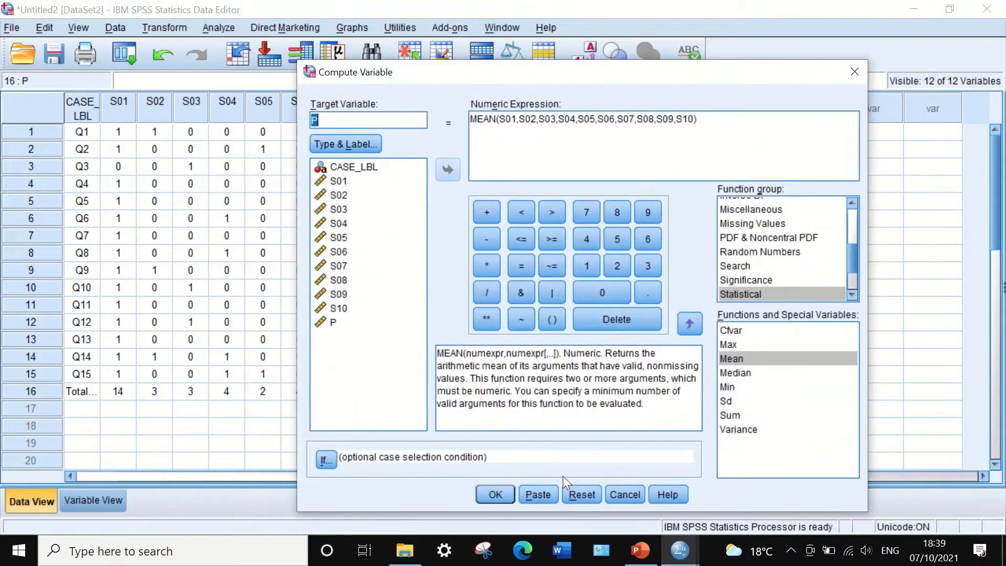
{"action": "left_click", "coordinate": [581, 494]}
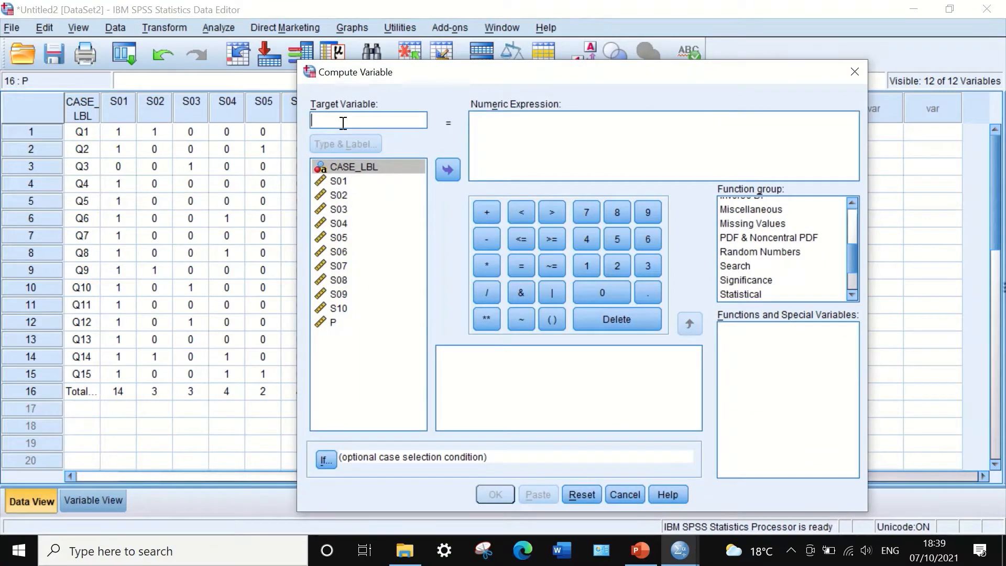
{"action": "type", "text": "q"}
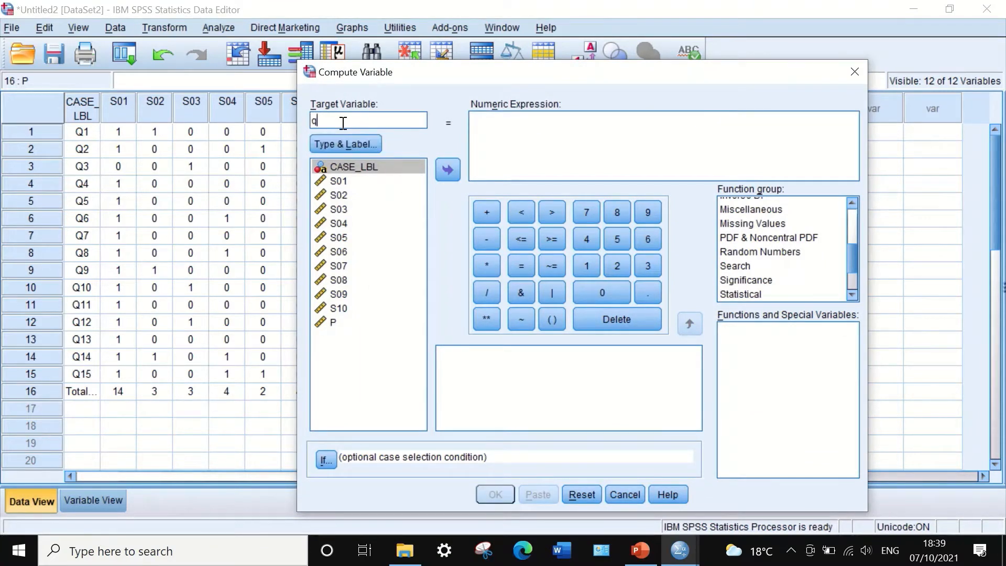
- Compute q with the expression 1 - P and narrow its column in the dataset
{"action": "left_click", "coordinate": [510, 139]}
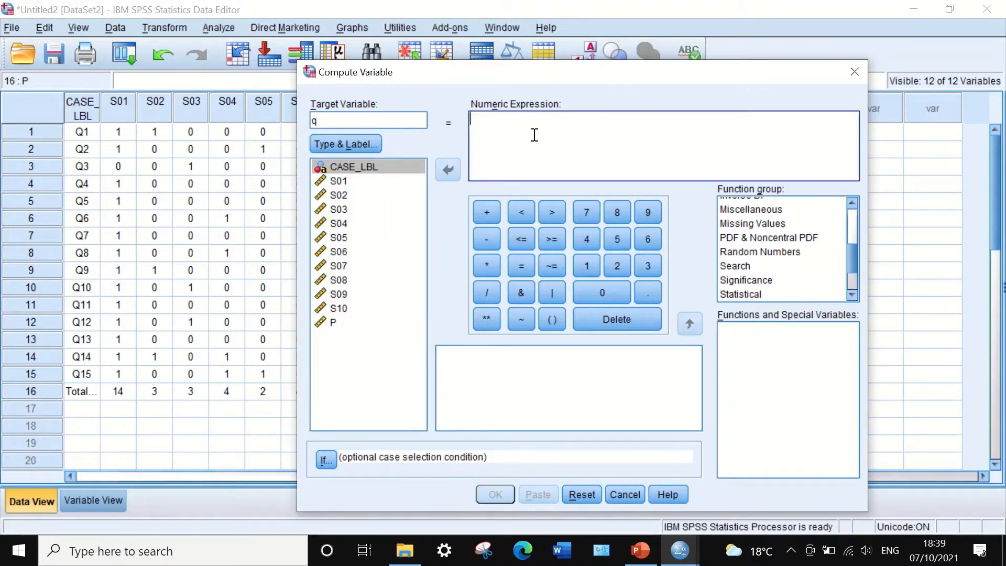
{"action": "type", "text": "1"}
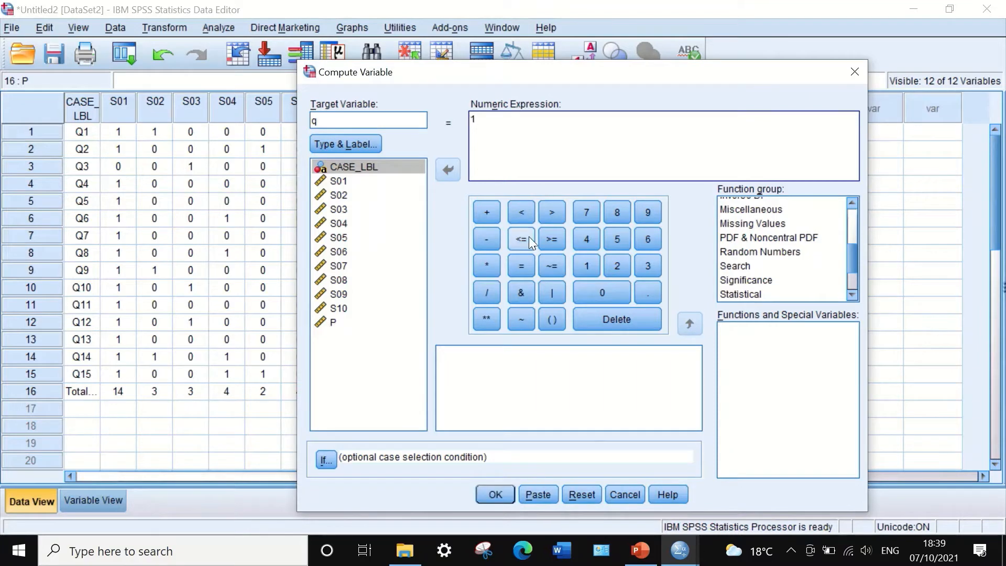
{"action": "left_click", "coordinate": [487, 239]}
{"action": "left_click", "coordinate": [320, 324]}
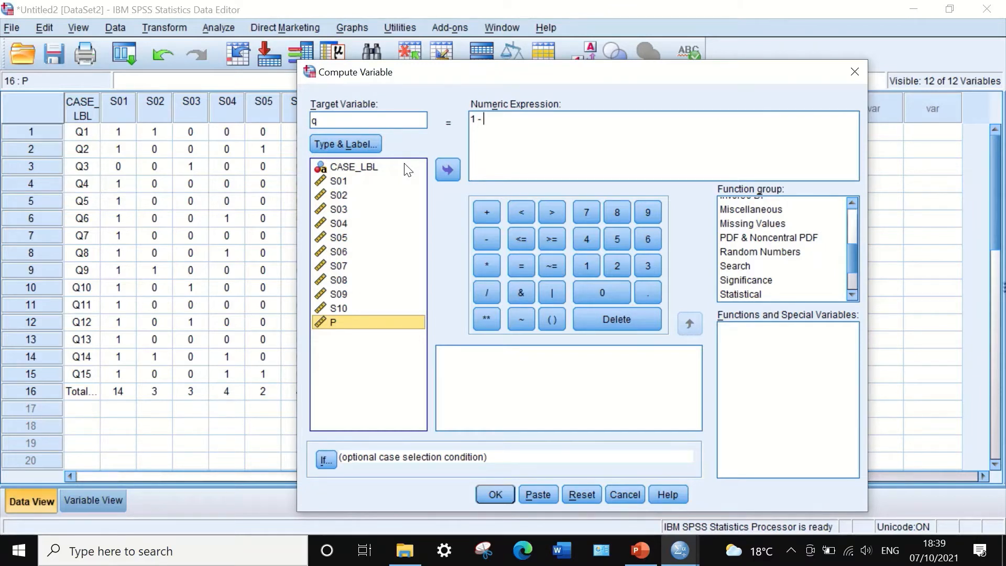
{"action": "left_click", "coordinate": [446, 170]}
{"action": "left_click", "coordinate": [495, 494]}
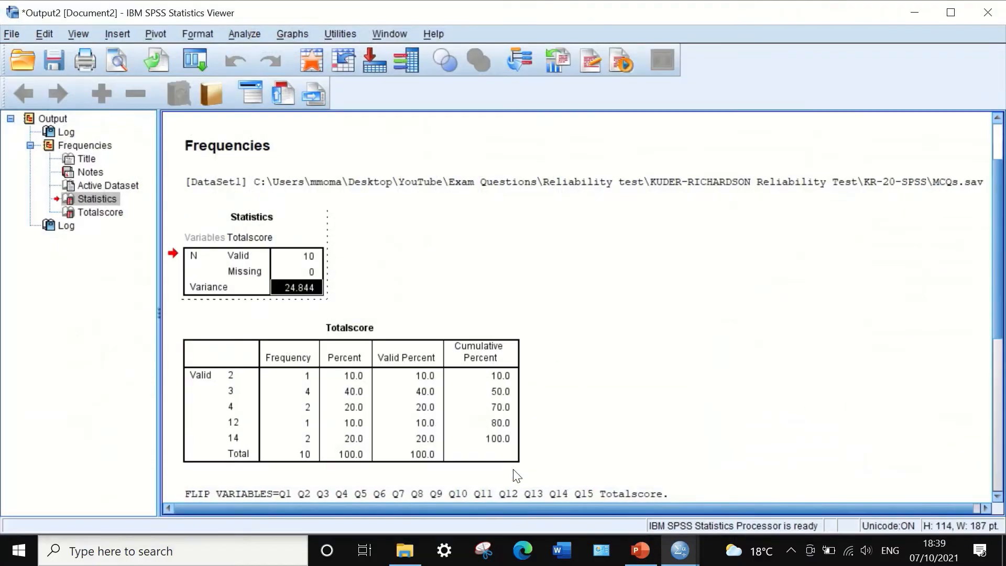
{"action": "left_click", "coordinate": [912, 12]}
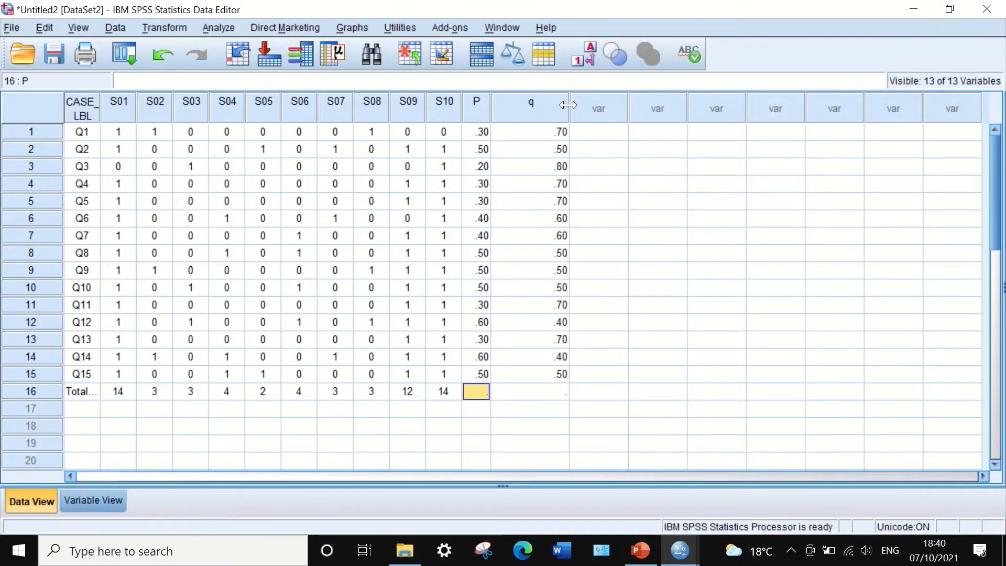
{"action": "left_click_drag", "start_coordinate": [568, 104], "coordinate": [525, 109]}
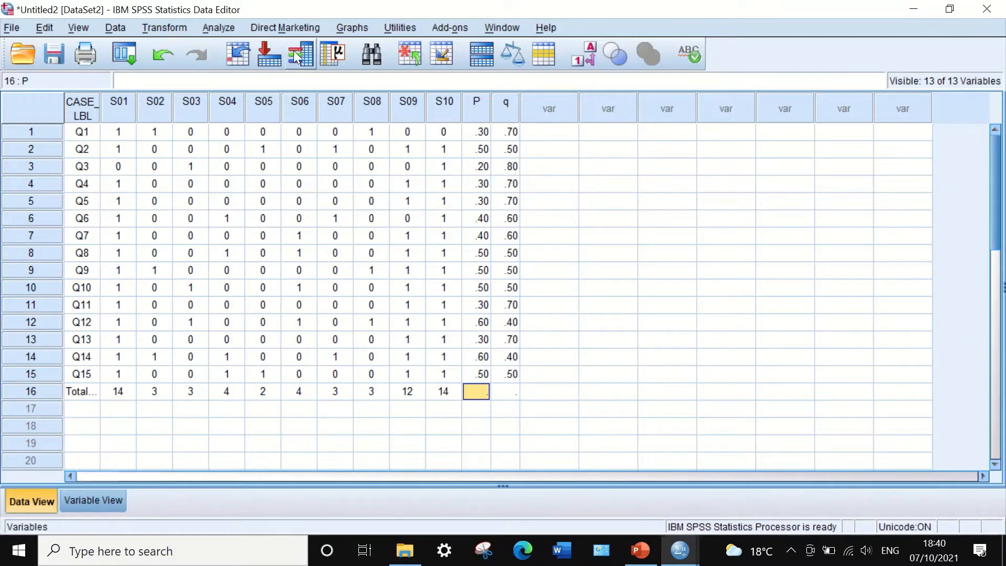
- Start another variable computation, clear the old settings and name the target variable PQ
{"action": "left_click", "coordinate": [172, 24]}
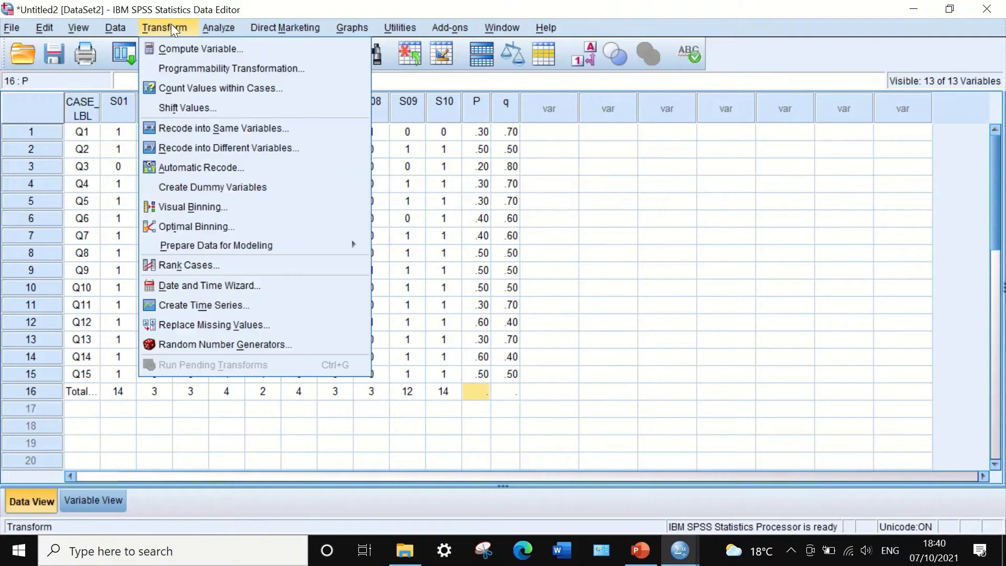
{"action": "left_click", "coordinate": [177, 52]}
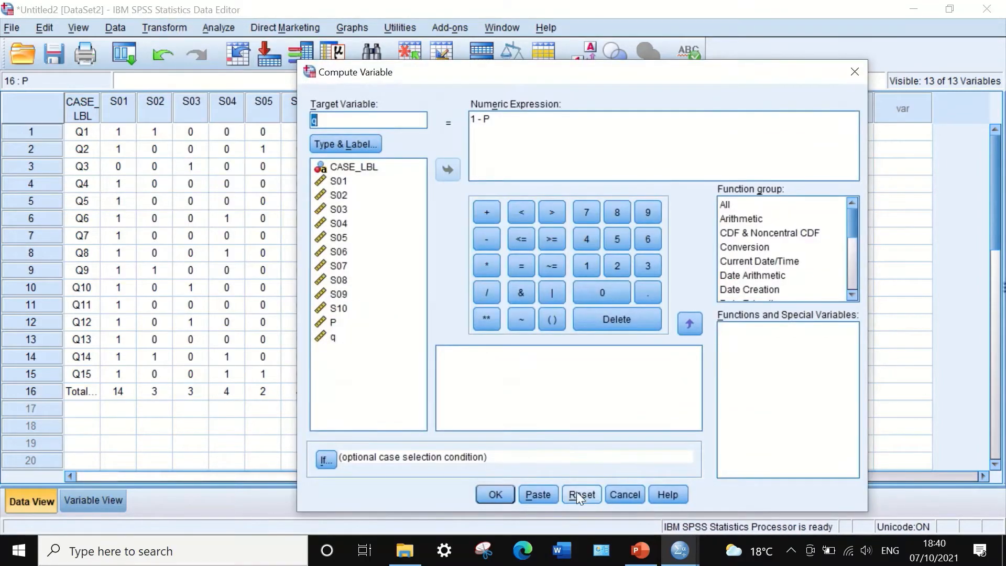
{"action": "left_click", "coordinate": [579, 495]}
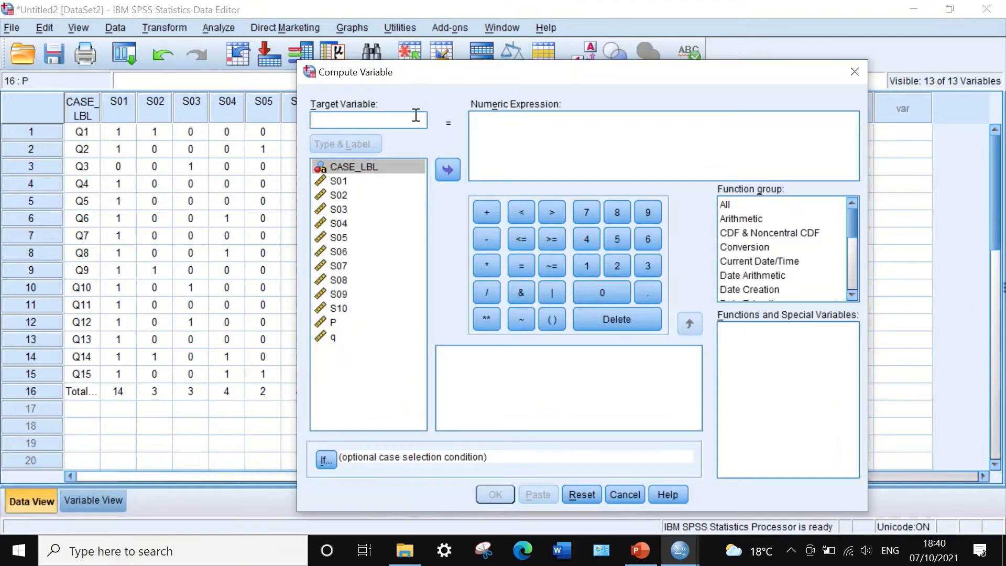
{"action": "type", "text": "PQ"}
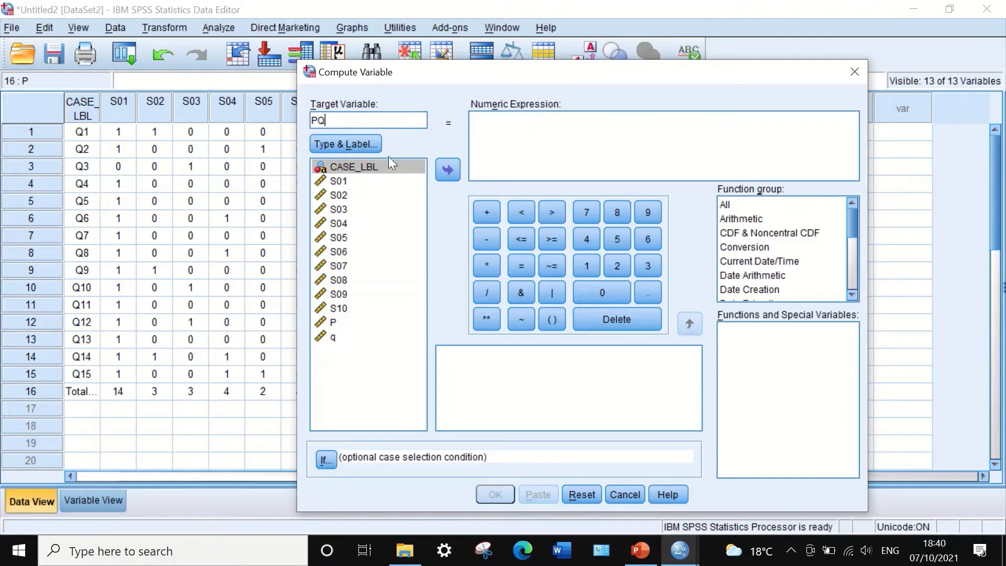
- Compute PQ with the expression P * q and return to the dataset
{"action": "left_click", "coordinate": [485, 128]}
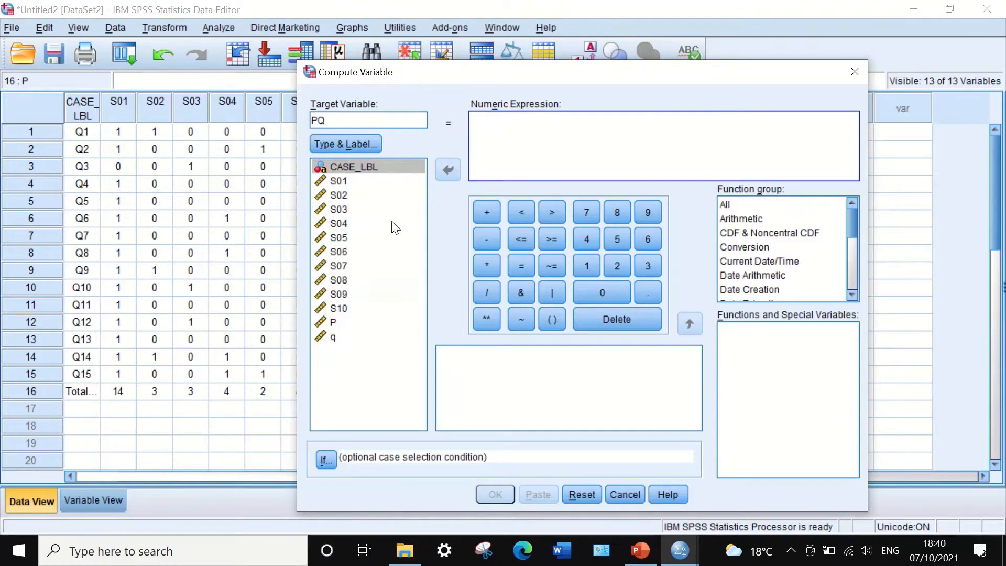
{"action": "left_click", "coordinate": [340, 322]}
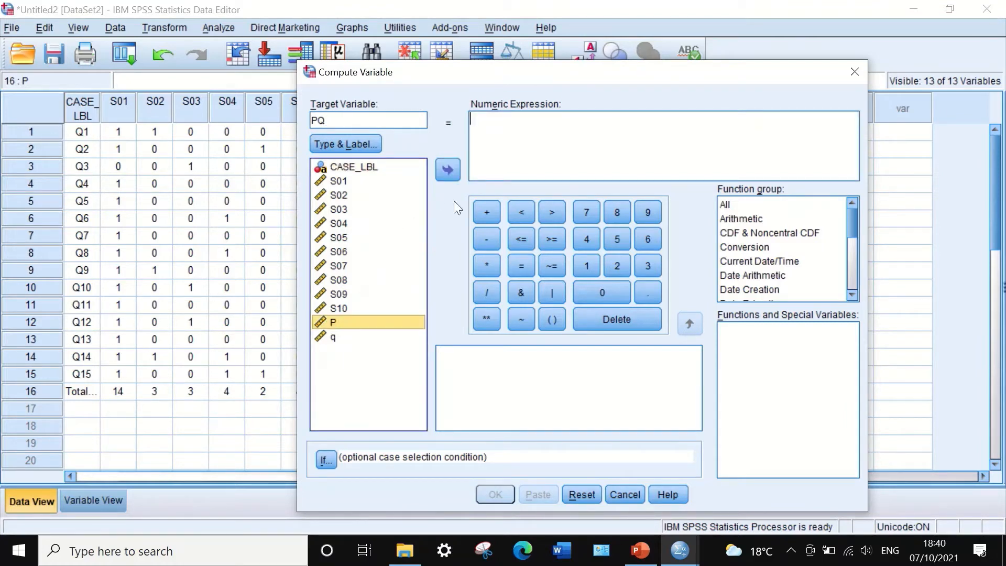
{"action": "left_click", "coordinate": [449, 164]}
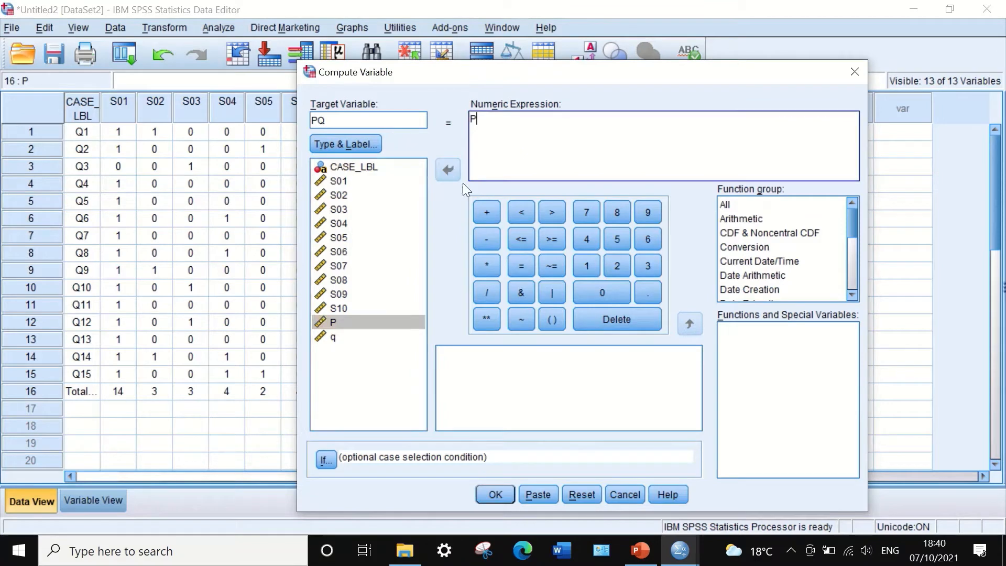
{"action": "left_click", "coordinate": [486, 266]}
{"action": "left_click", "coordinate": [335, 337]}
{"action": "left_click", "coordinate": [449, 170]}
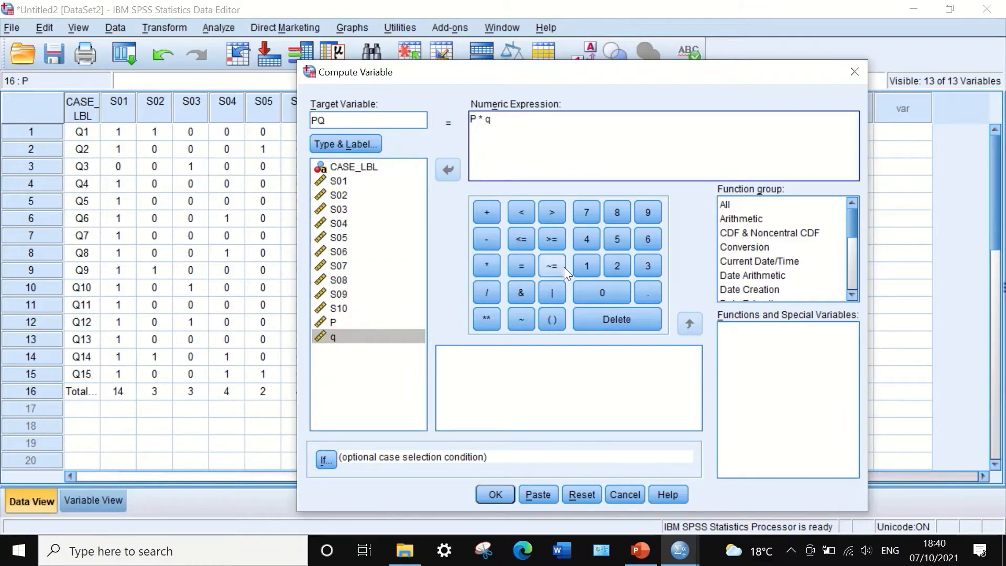
{"action": "left_click", "coordinate": [481, 493]}
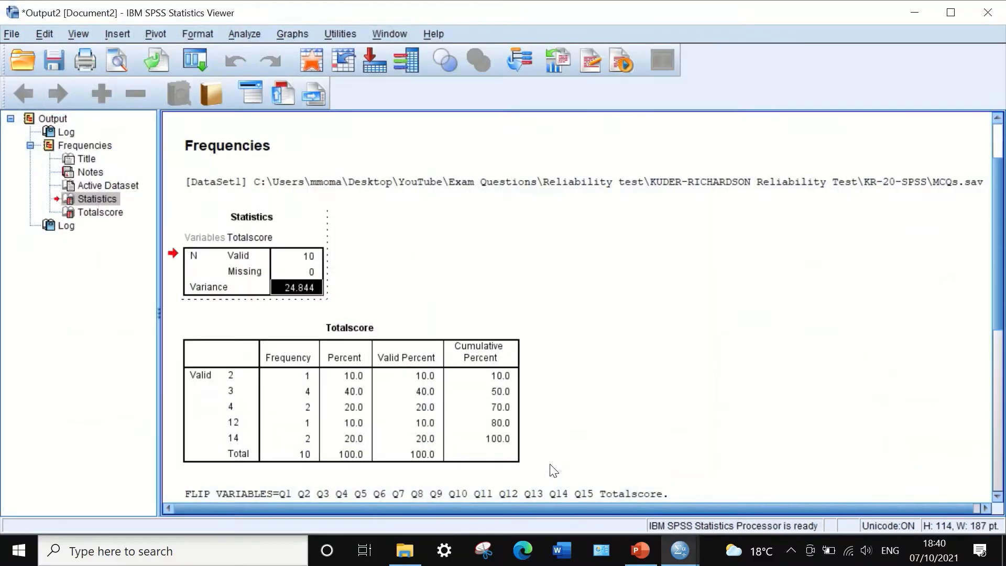
{"action": "left_click", "coordinate": [915, 8]}
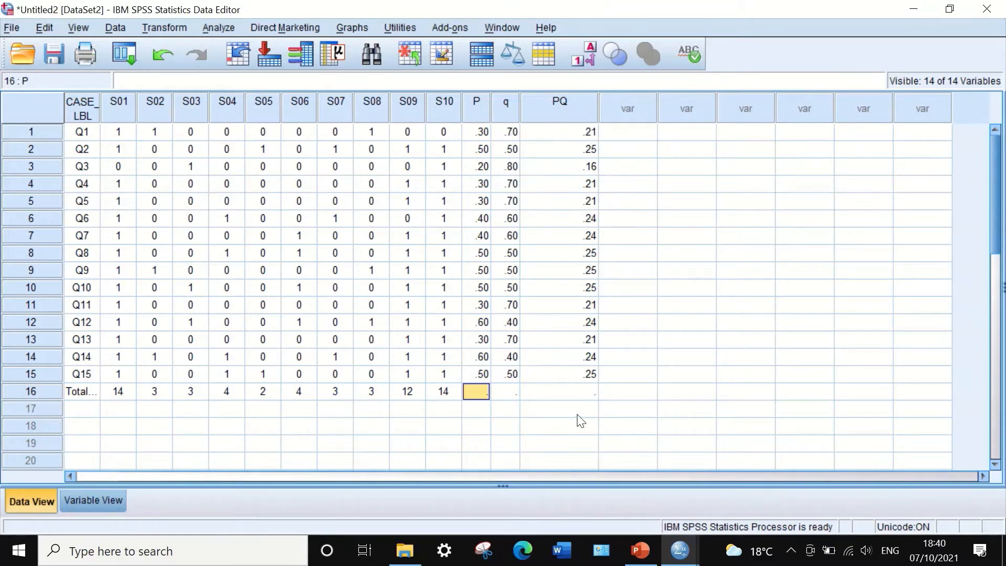
- Switch to PowerPoint to check which KR-20 formula terms are still missing, and return to the transposed SPSS dataset
{"action": "left_click", "coordinate": [640, 550]}
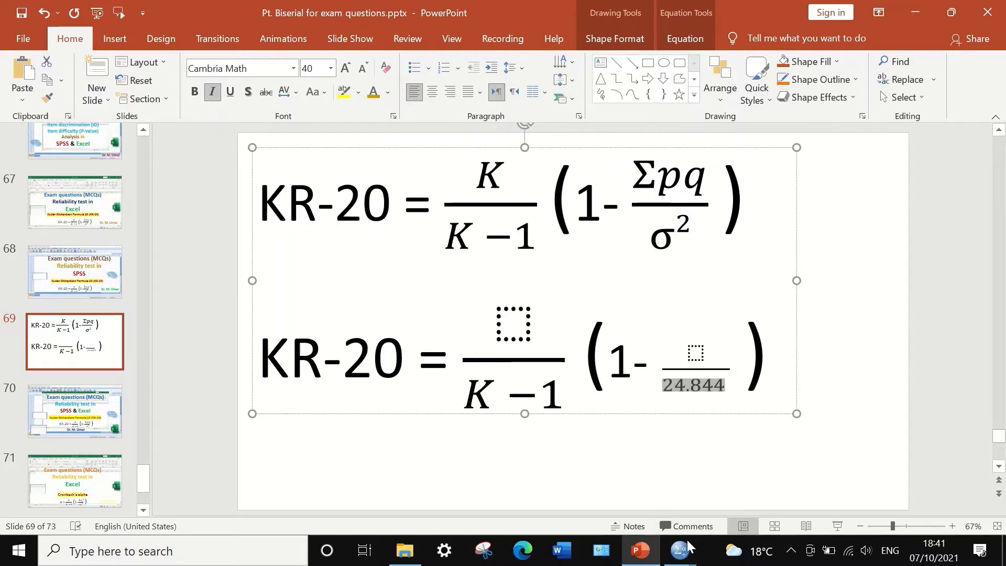
{"action": "mouse_move", "coordinate": [688, 555]}
{"action": "left_click", "coordinate": [794, 479]}
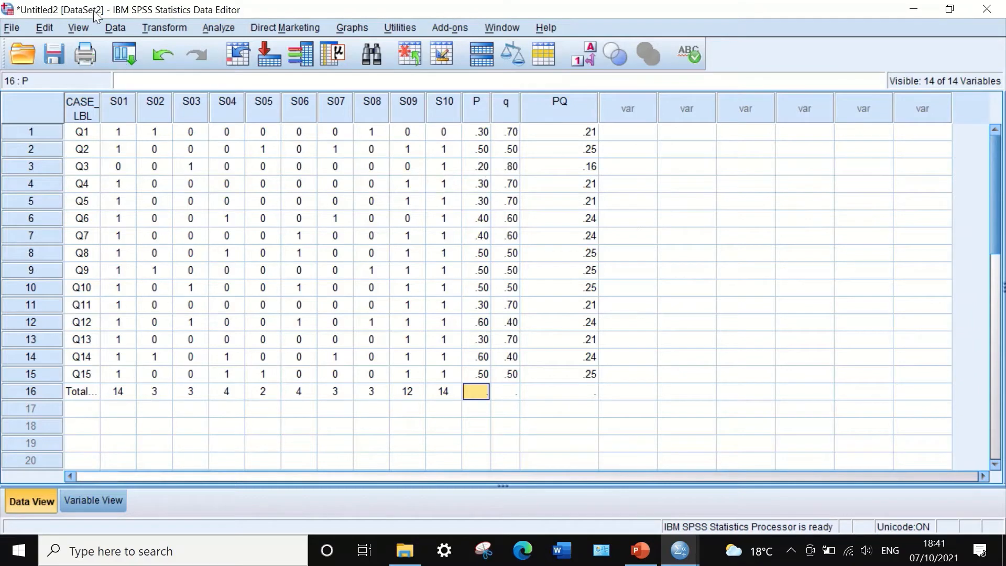
- Set up a Frequencies analysis with PQ as its only variable
{"action": "left_click", "coordinate": [216, 27]}
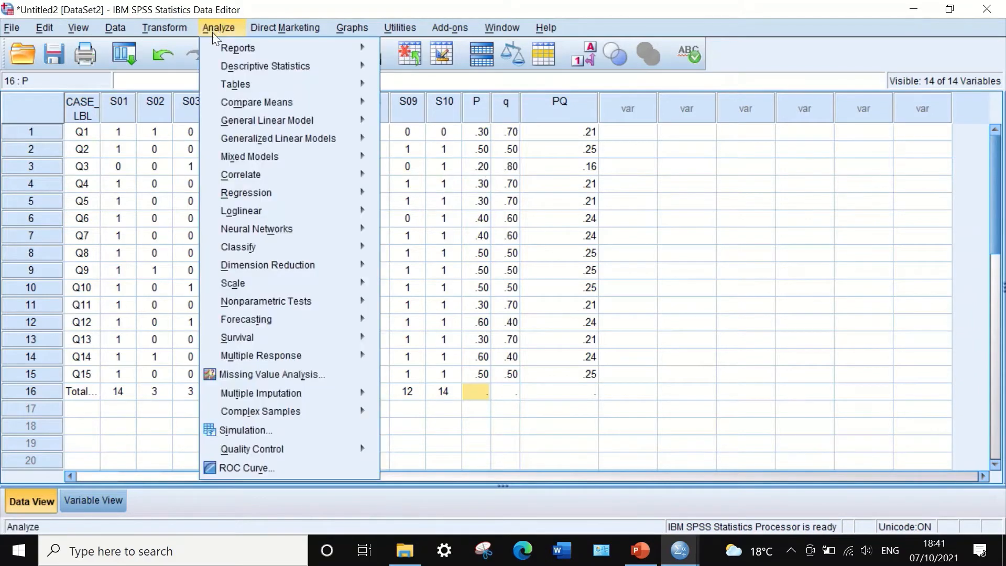
{"action": "mouse_move", "coordinate": [231, 63]}
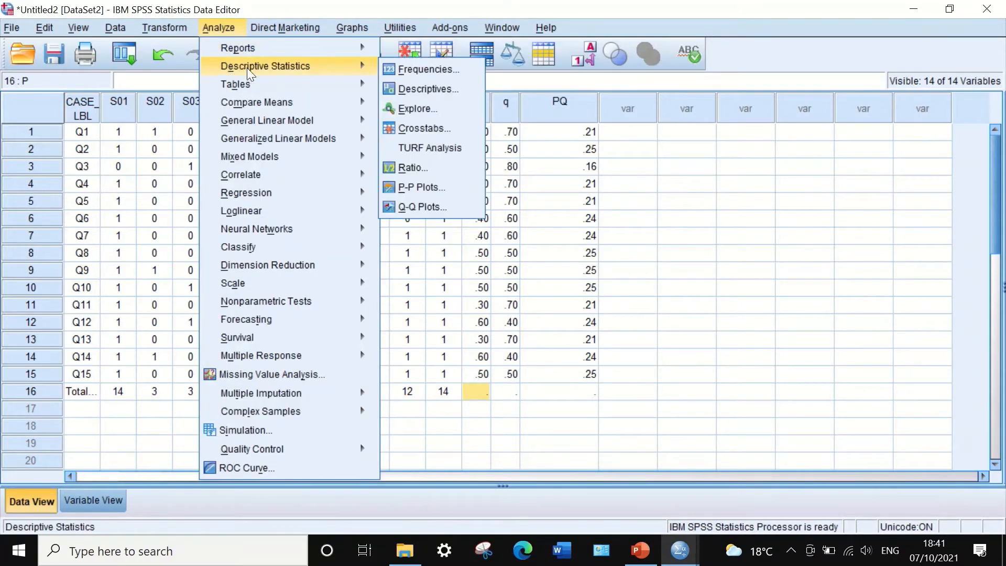
{"action": "left_click", "coordinate": [423, 69]}
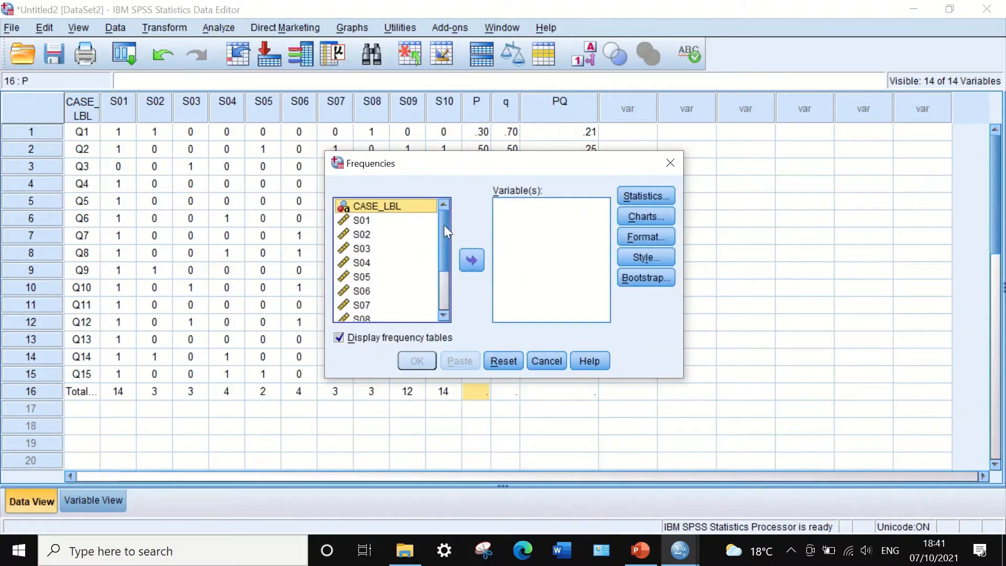
{"action": "left_click_drag", "start_coordinate": [444, 225], "coordinate": [449, 325]}
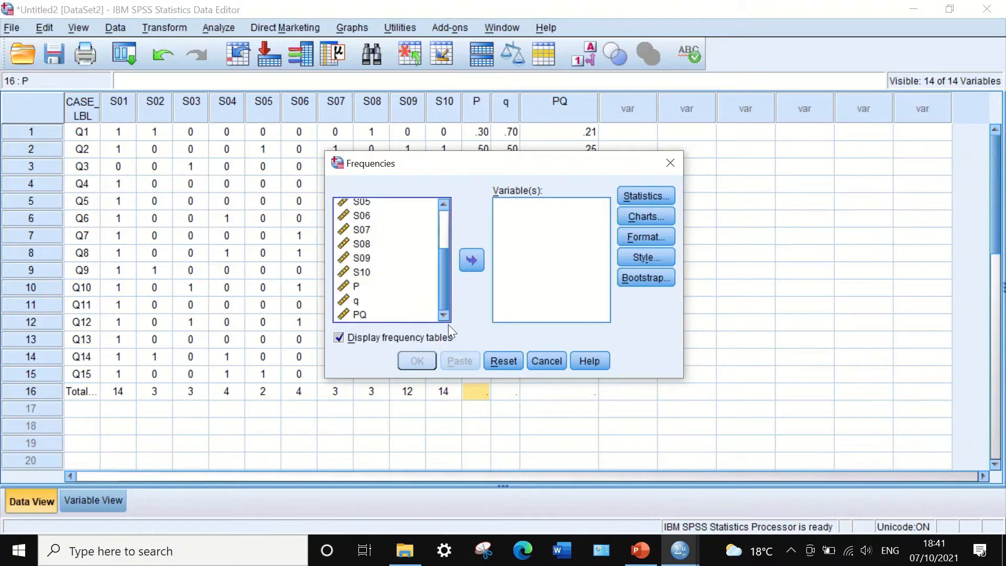
{"action": "left_click", "coordinate": [467, 263]}
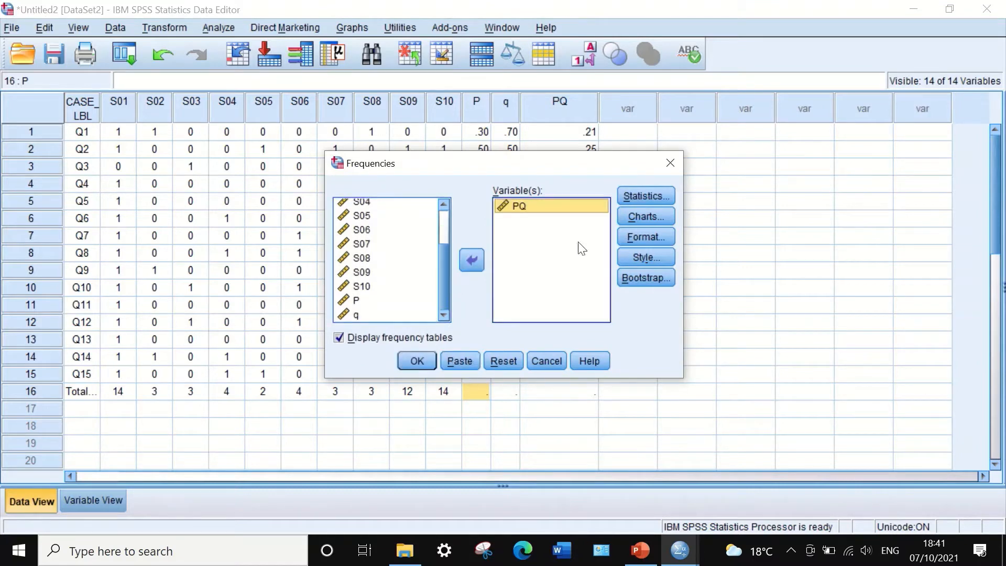
- Request the Sum statistic for PQ and run the Frequencies analysis
{"action": "left_click", "coordinate": [645, 198]}
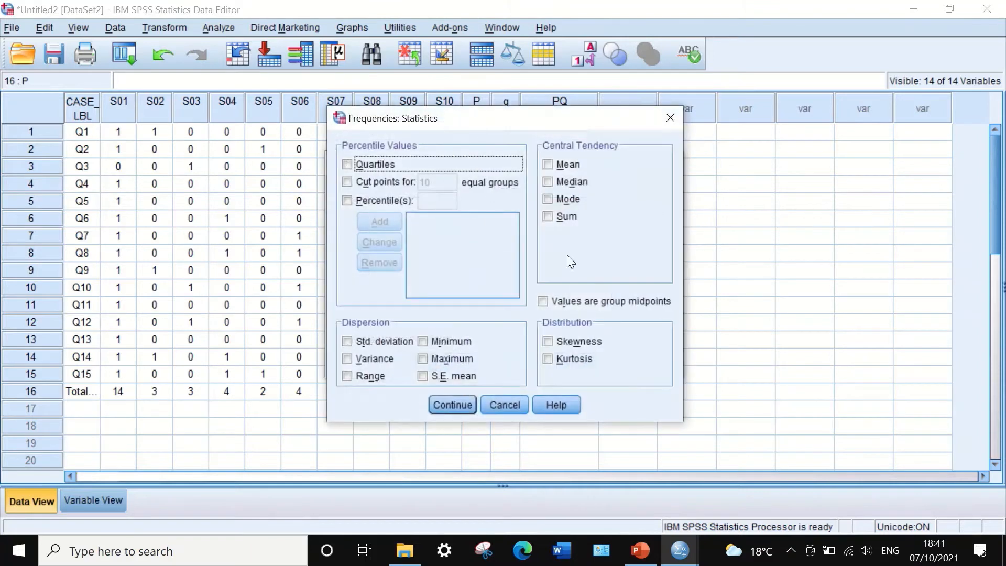
{"action": "left_click", "coordinate": [549, 216]}
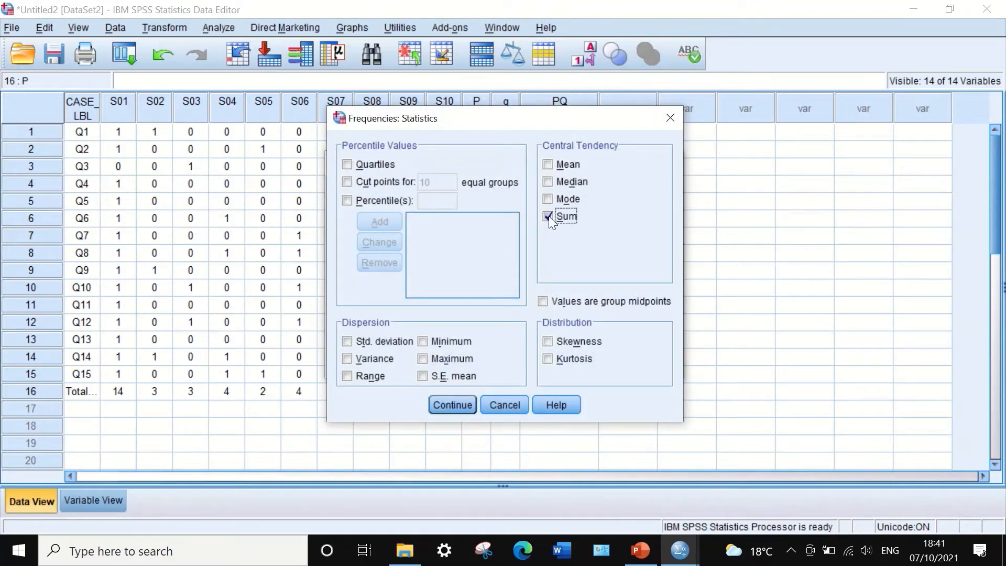
{"action": "left_click", "coordinate": [453, 404]}
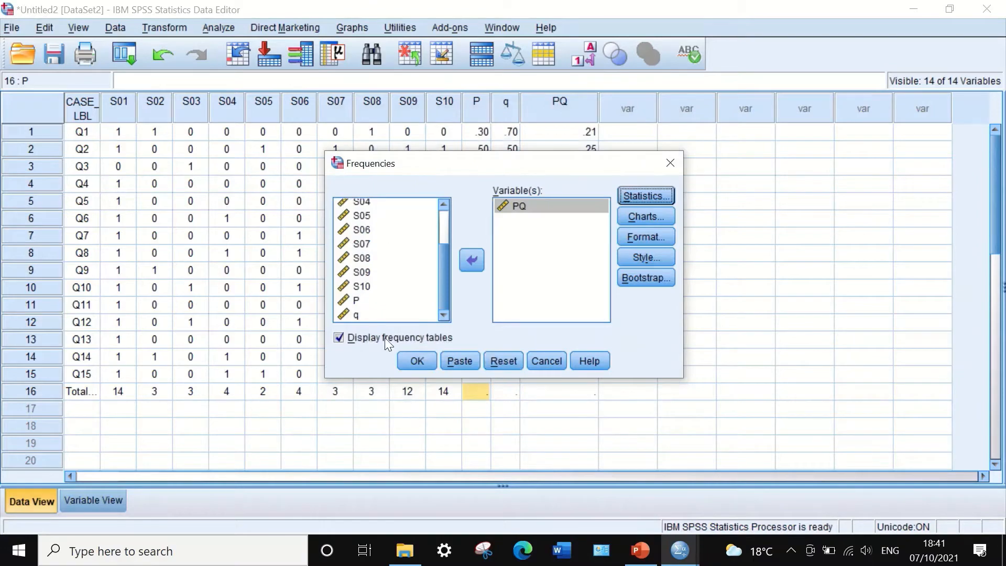
{"action": "left_click", "coordinate": [408, 356]}
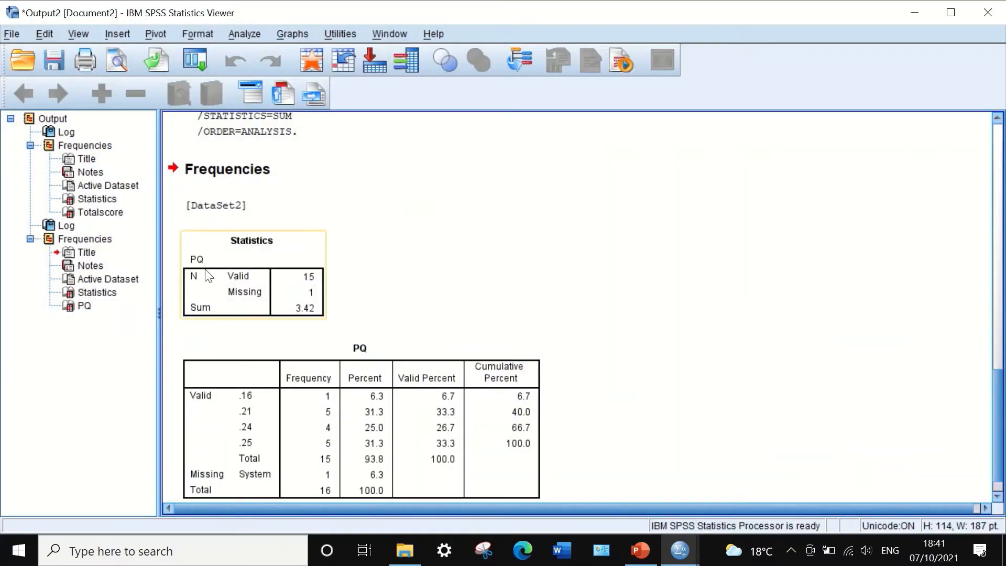
- Copy the Sum value from the PQ Statistics table in the Frequencies output
{"action": "left_click", "coordinate": [311, 313]}
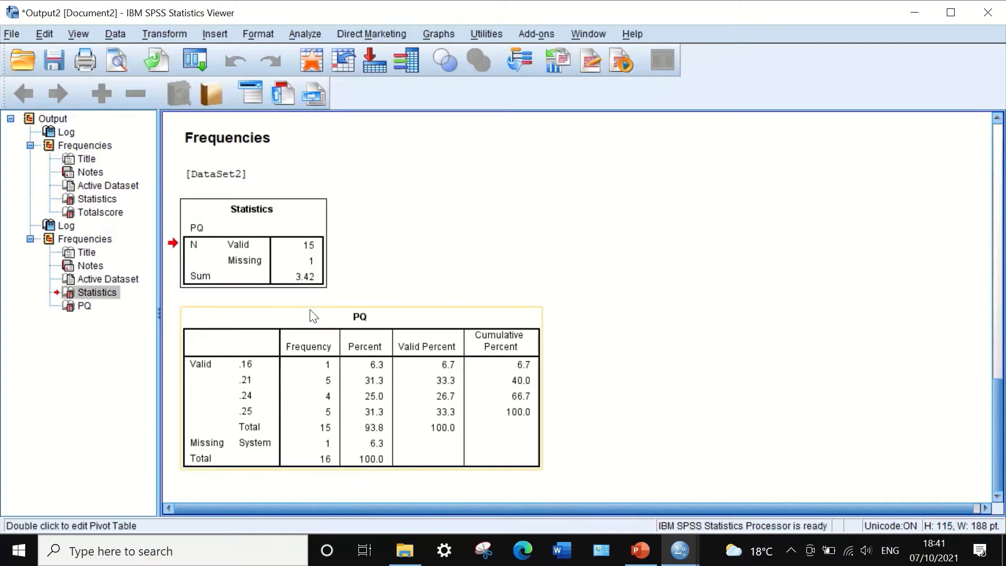
{"action": "left_click", "coordinate": [310, 313]}
{"action": "double_click", "coordinate": [305, 283]}
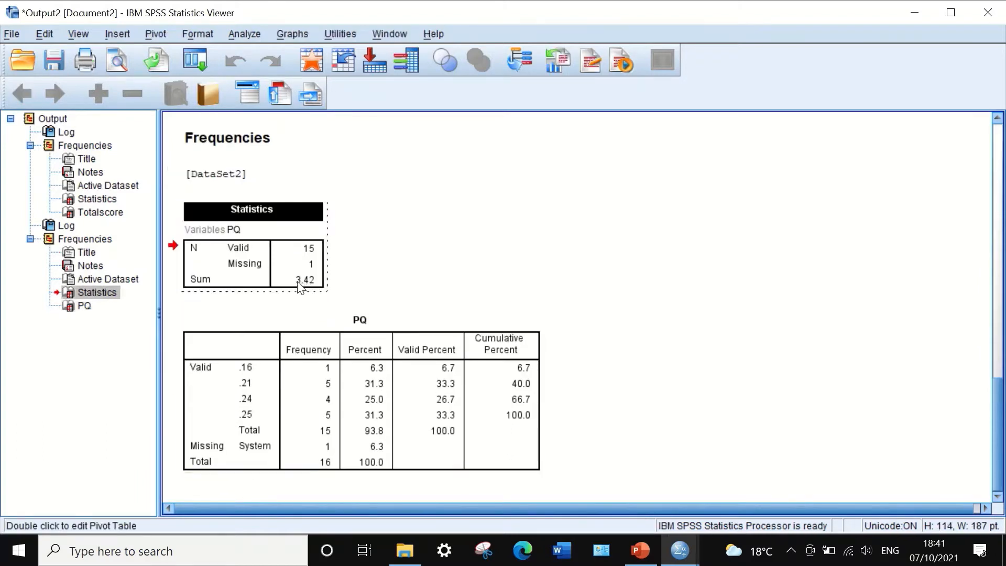
{"action": "left_click", "coordinate": [305, 282]}
{"action": "right_click", "coordinate": [305, 280]}
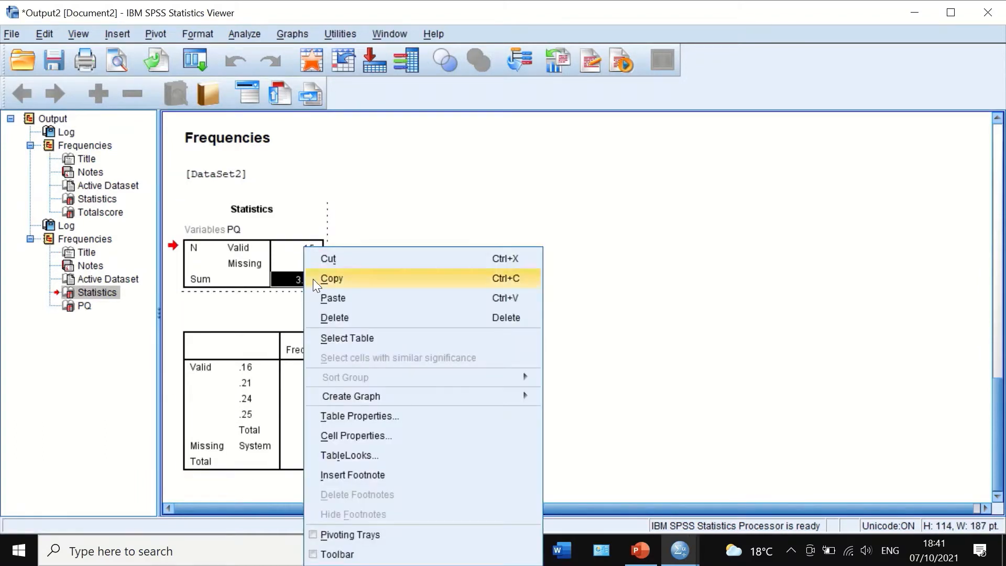
{"action": "left_click", "coordinate": [314, 279]}
- Switch to PowerPoint and paste 3.42 as plain text into the empty numerator above 24.844 in the KR-20 formula
{"action": "left_click", "coordinate": [641, 551]}
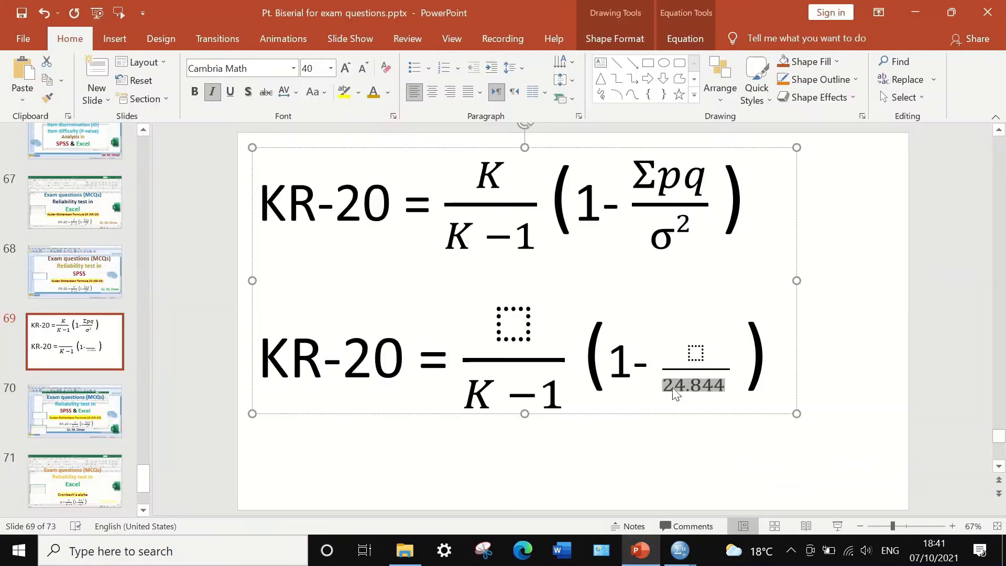
{"action": "left_click", "coordinate": [697, 352]}
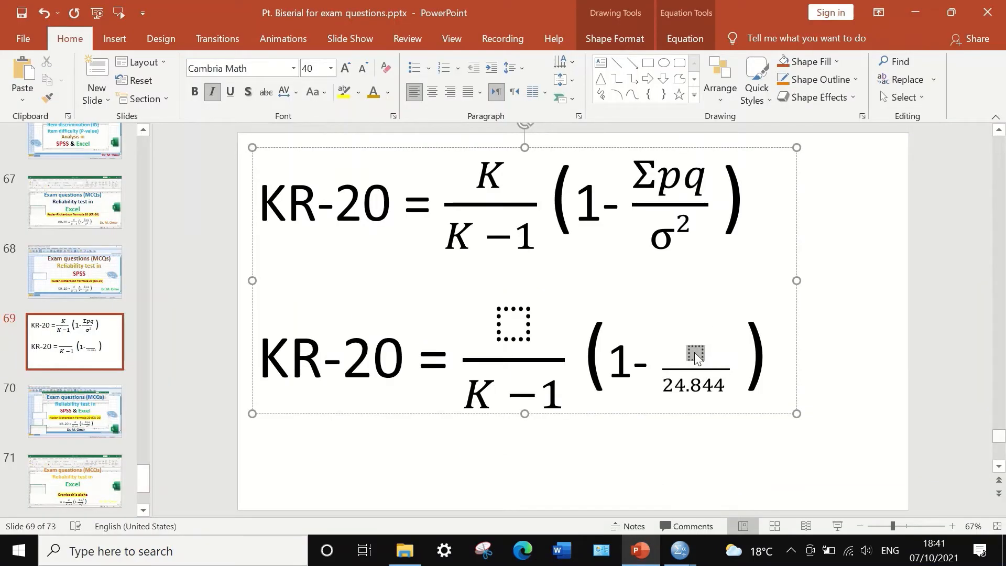
{"action": "right_click", "coordinate": [694, 351]}
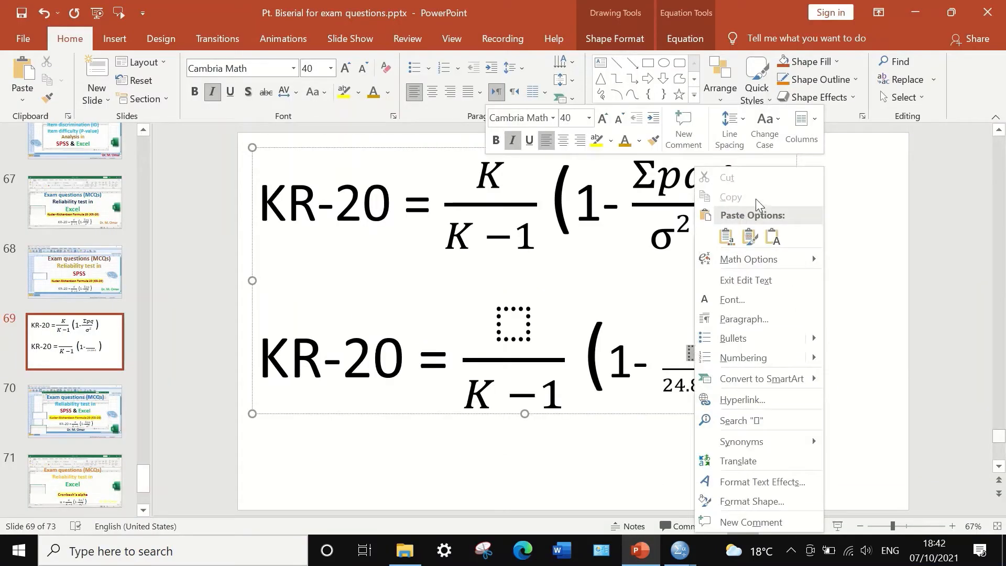
{"action": "left_click", "coordinate": [773, 238]}
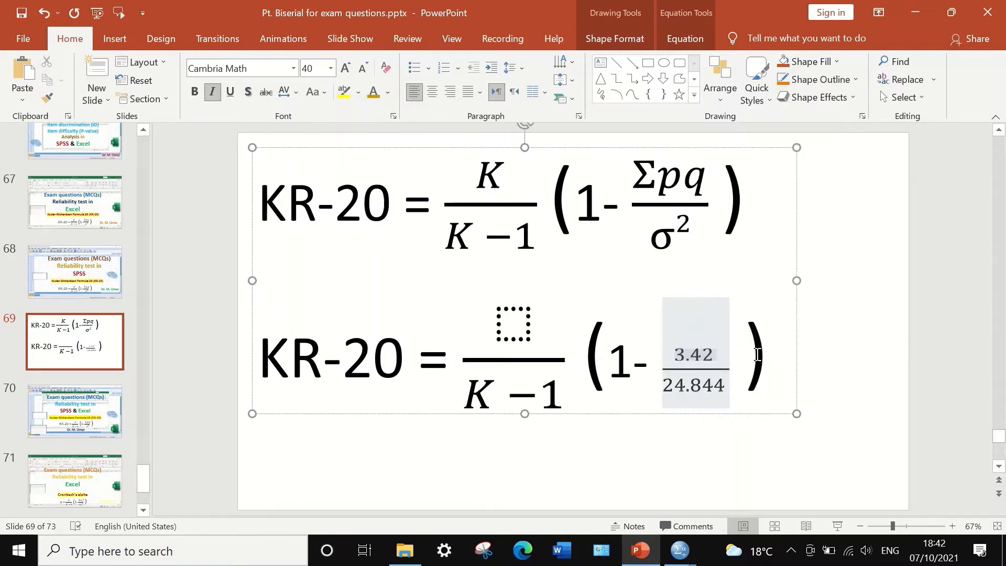
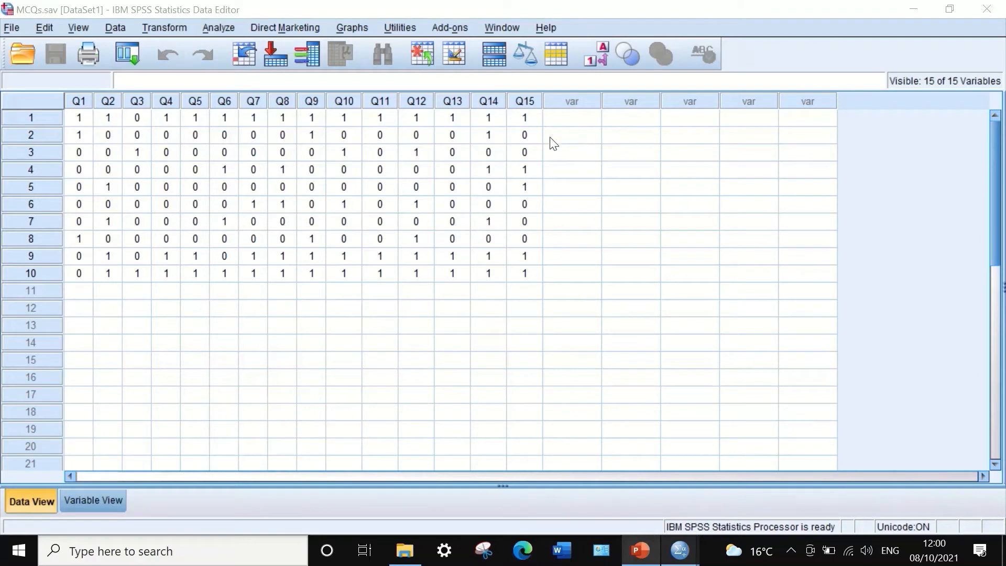
- Start a Compute Variable operation on MCQs.sav with Totalscore as the target variable
{"action": "left_click", "coordinate": [171, 29]}
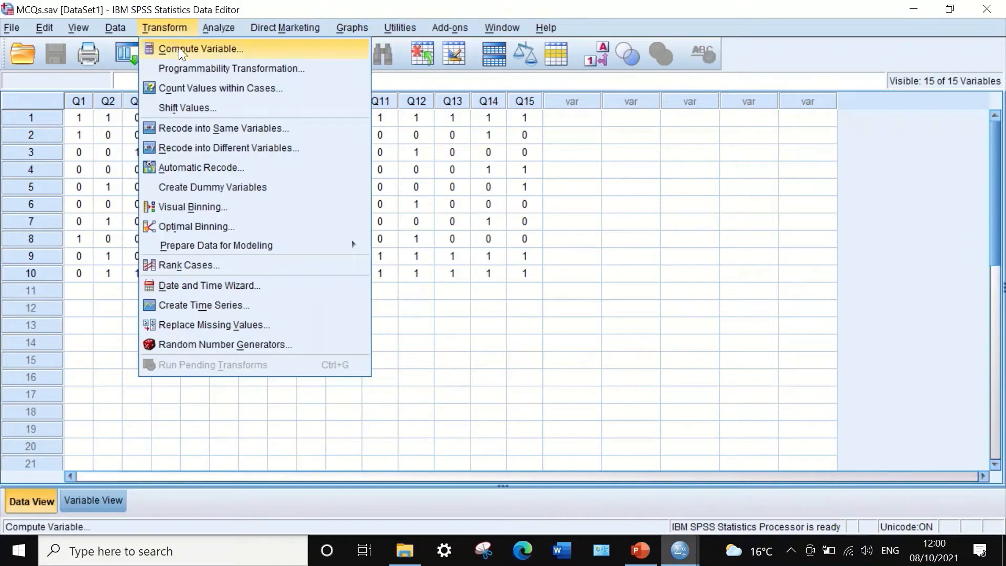
{"action": "left_click", "coordinate": [181, 50]}
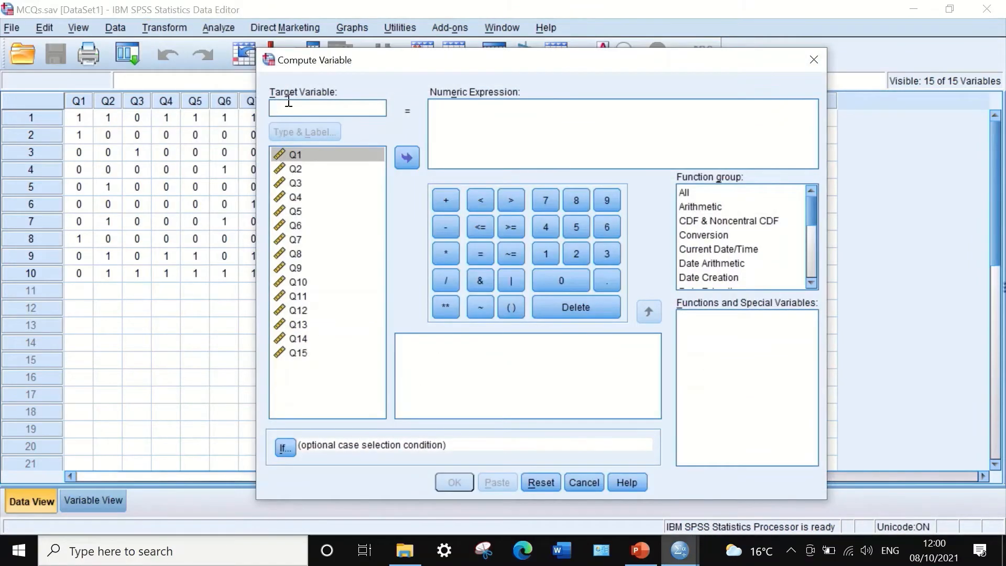
{"action": "left_click_drag", "start_coordinate": [364, 69], "coordinate": [348, 77]}
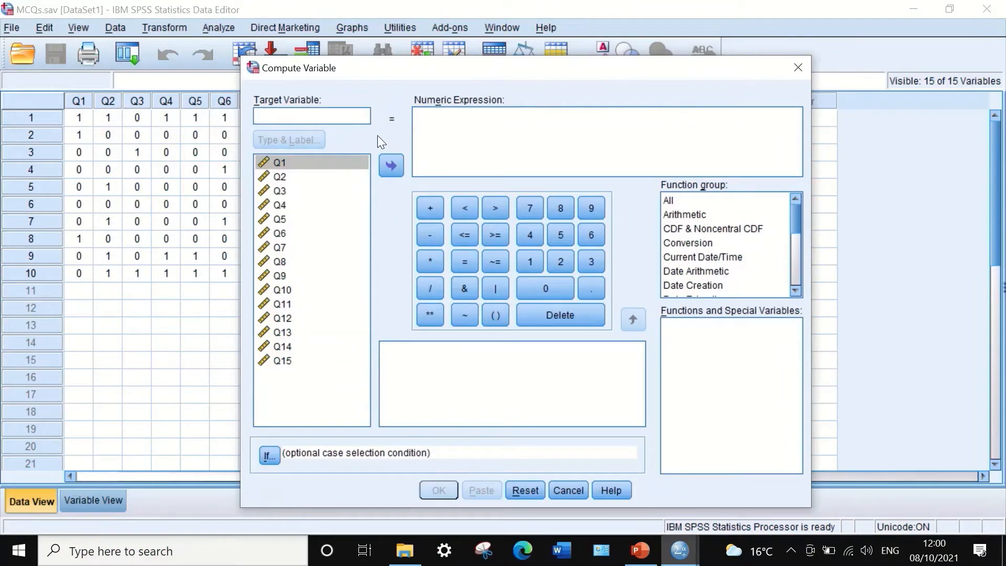
{"action": "type", "text": "Tot"}
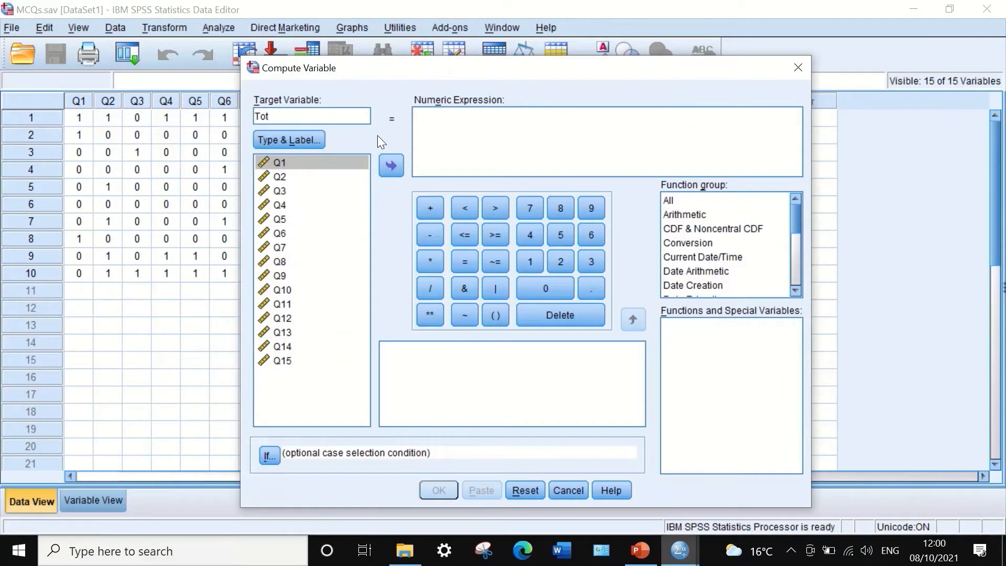
{"action": "type", "text": "alscore"}
{"action": "left_click_drag", "start_coordinate": [320, 78], "coordinate": [374, 175]}
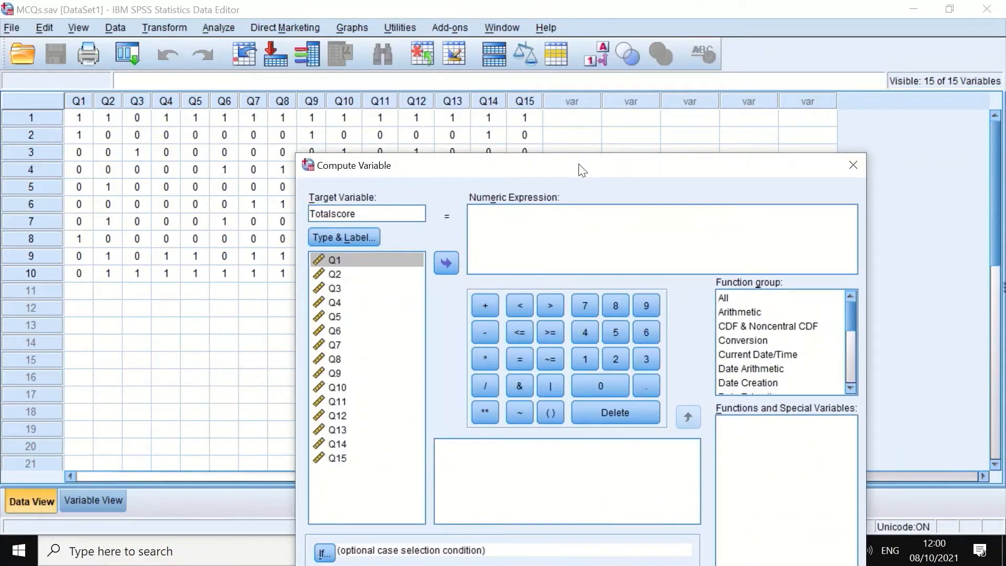
{"action": "left_click_drag", "start_coordinate": [580, 168], "coordinate": [540, 109]}
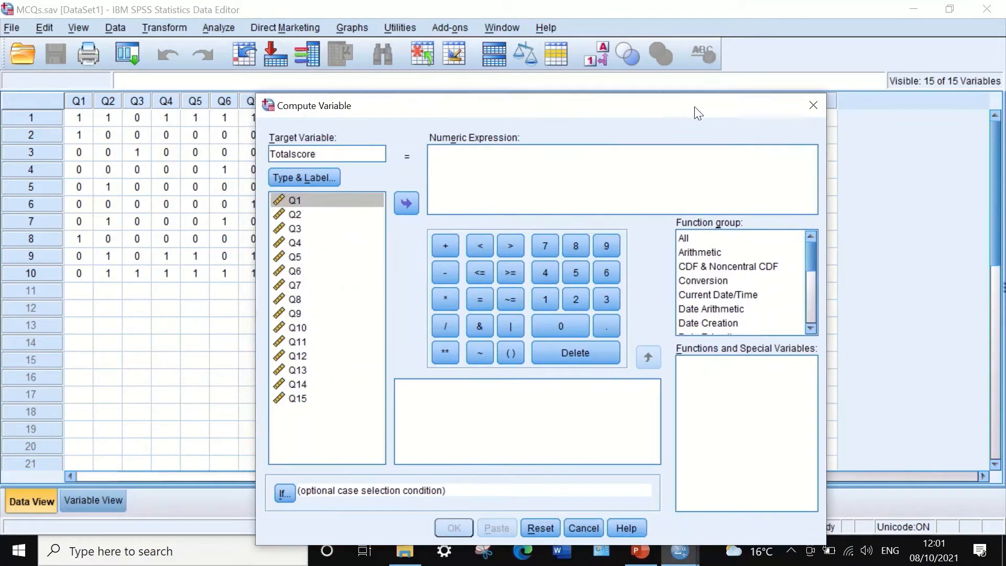
- Insert the Sum function from the Statistical function group into the numeric expression
{"action": "left_click", "coordinate": [683, 238]}
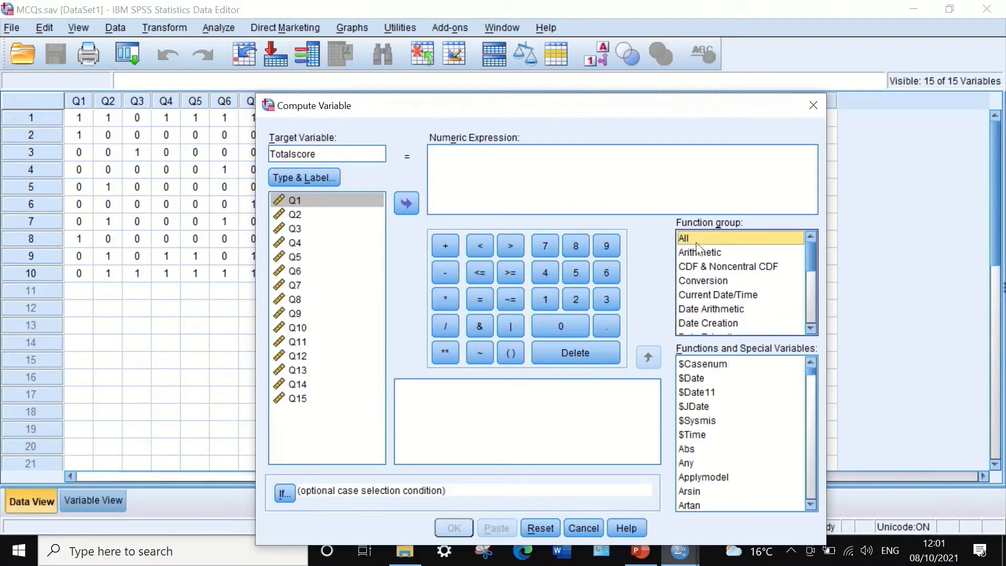
{"action": "left_click_drag", "start_coordinate": [809, 250], "coordinate": [812, 297]}
{"action": "left_click", "coordinate": [715, 317]}
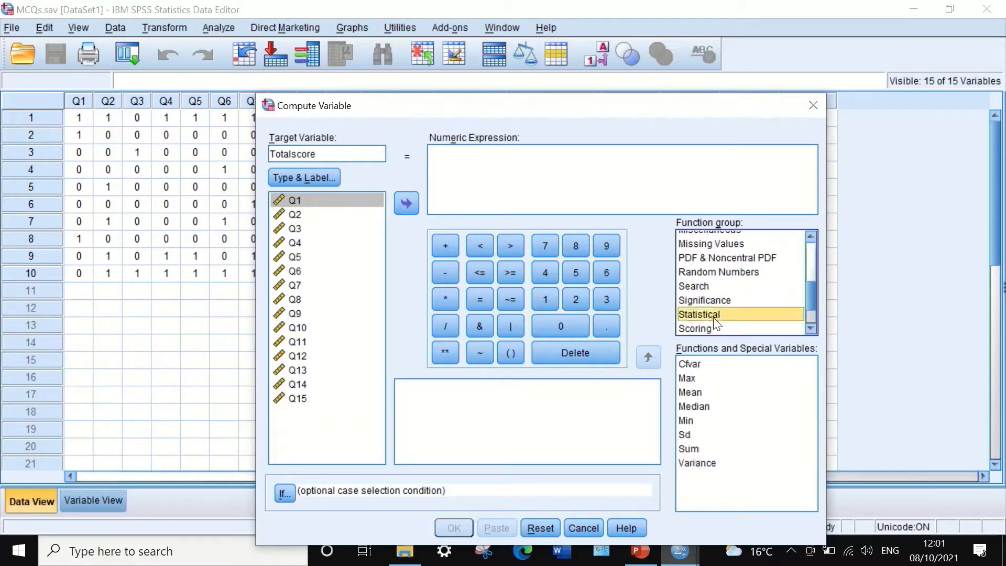
{"action": "left_click", "coordinate": [692, 448]}
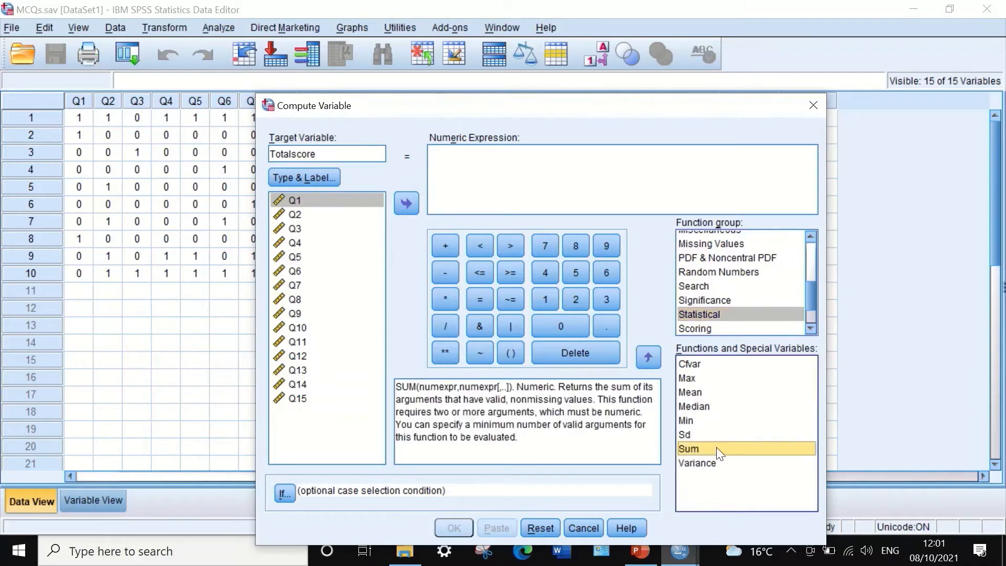
{"action": "left_click_drag", "start_coordinate": [716, 448], "coordinate": [443, 158]}
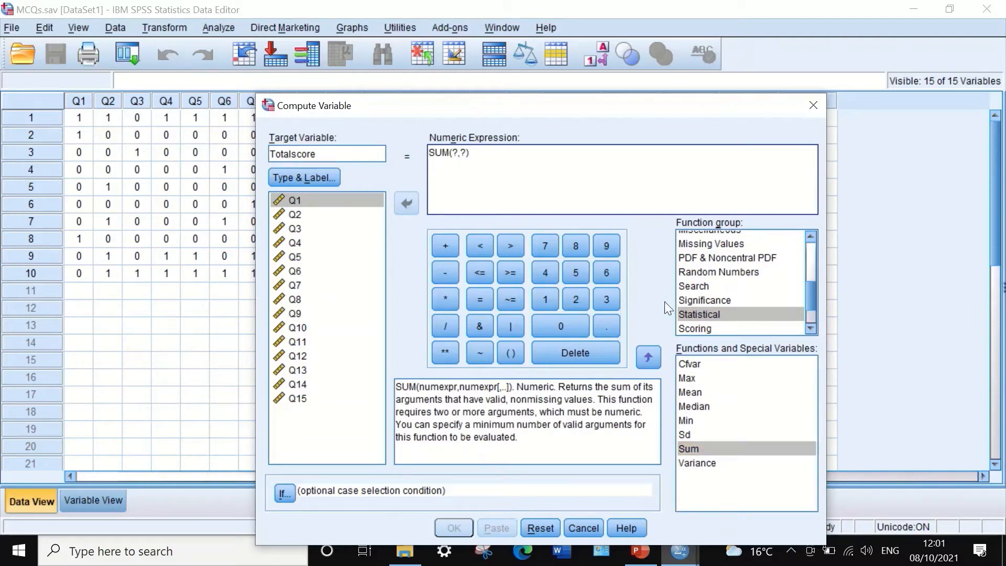
- Replace the two placeholder arguments of SUM with Q1 and Q2, followed by a comma
{"action": "double_click", "coordinate": [455, 153]}
{"action": "left_click", "coordinate": [308, 201]}
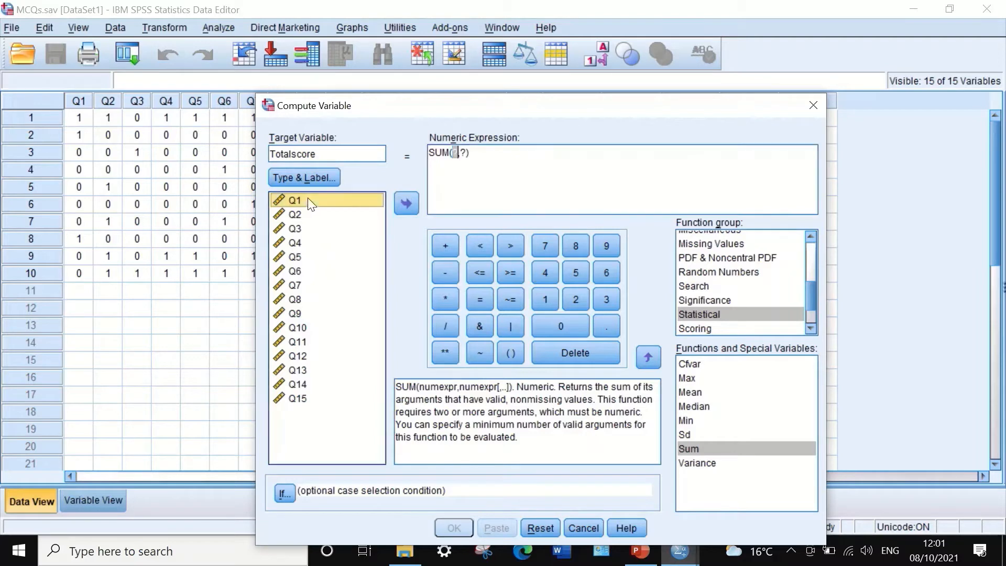
{"action": "left_click", "coordinate": [405, 205]}
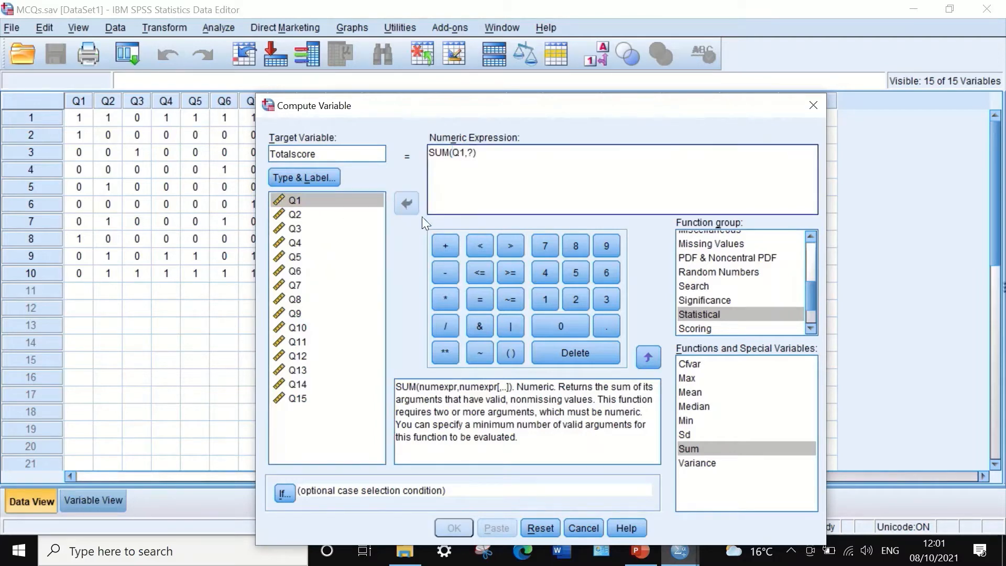
{"action": "double_click", "coordinate": [471, 152]}
{"action": "left_click", "coordinate": [371, 215]}
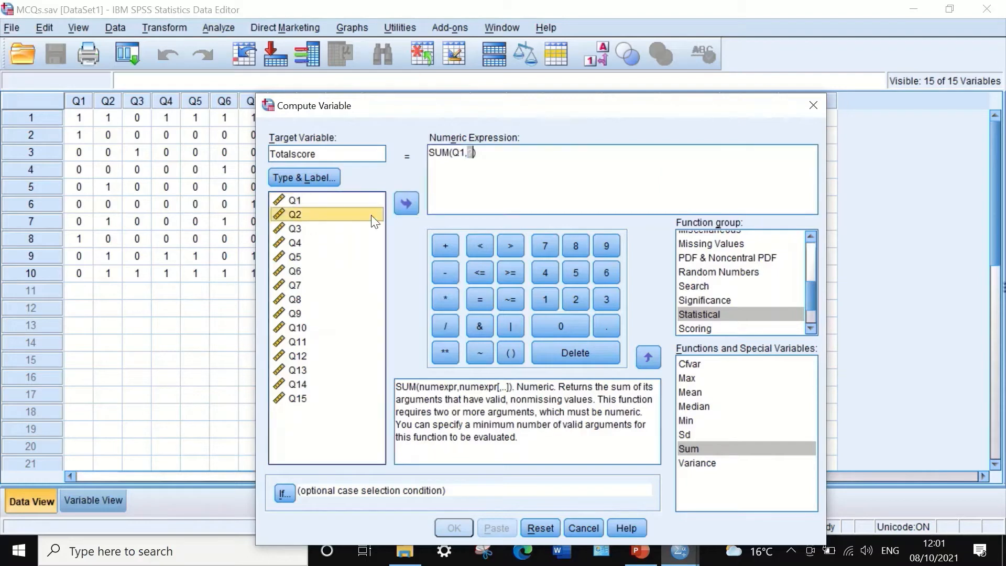
{"action": "left_click", "coordinate": [403, 206]}
{"action": "type", "text": ","}
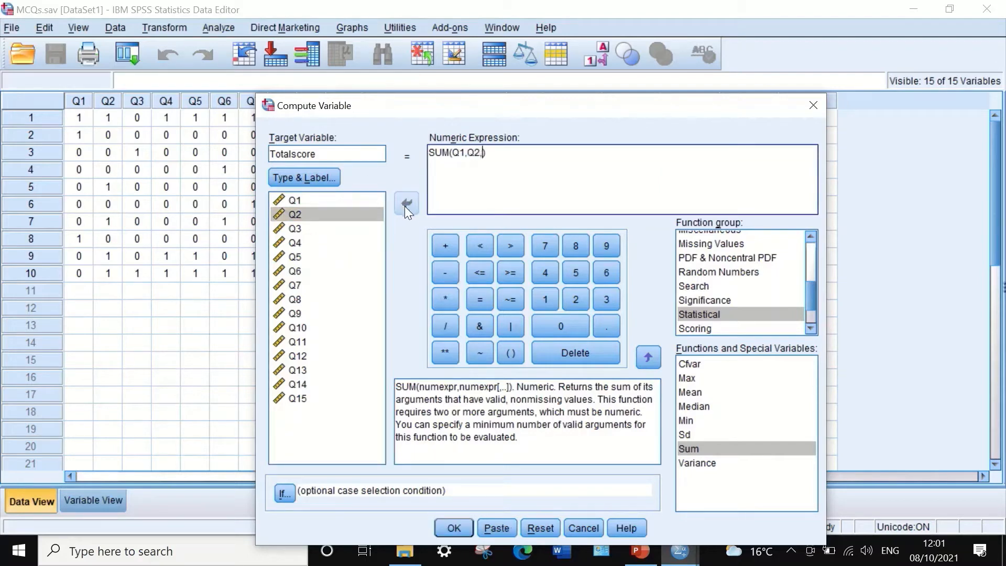
- Add Q3 and Q4 as comma-separated arguments to the SUM expression
{"action": "left_click", "coordinate": [293, 229]}
{"action": "left_click", "coordinate": [405, 205]}
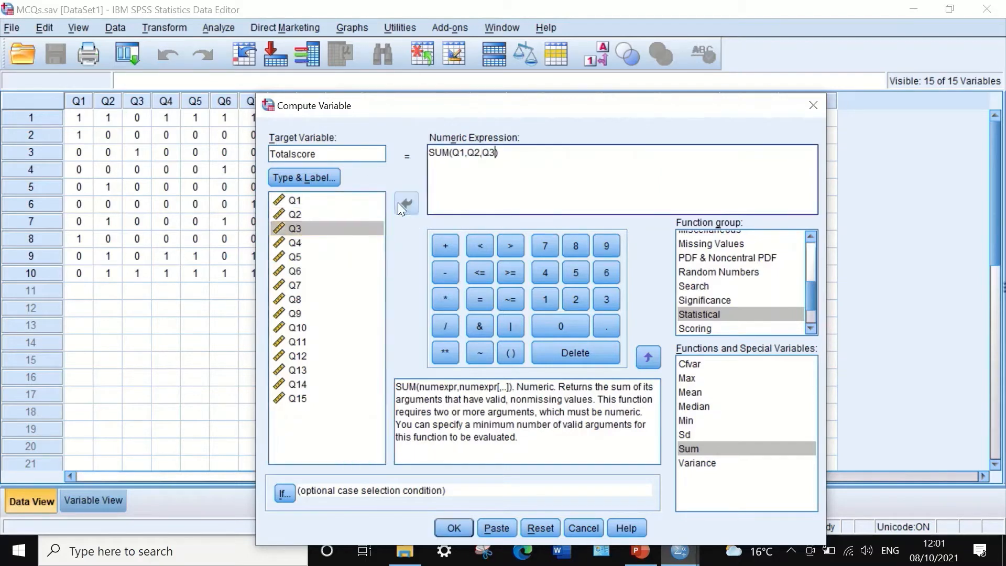
{"action": "type", "text": ","}
{"action": "left_click", "coordinate": [295, 242]}
{"action": "left_click", "coordinate": [408, 209]}
{"action": "type", "text": ",Q4,"}
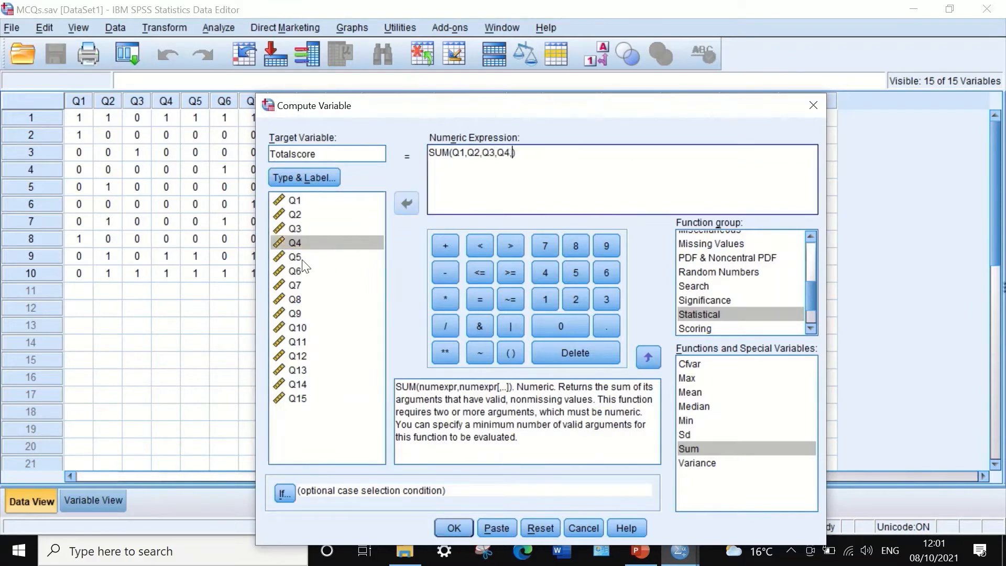
- Extend the SUM expression with the comma-separated arguments Q5, Q6 and Q7
{"action": "left_click", "coordinate": [296, 257]}
{"action": "left_click", "coordinate": [414, 203]}
{"action": "type", "text": ","}
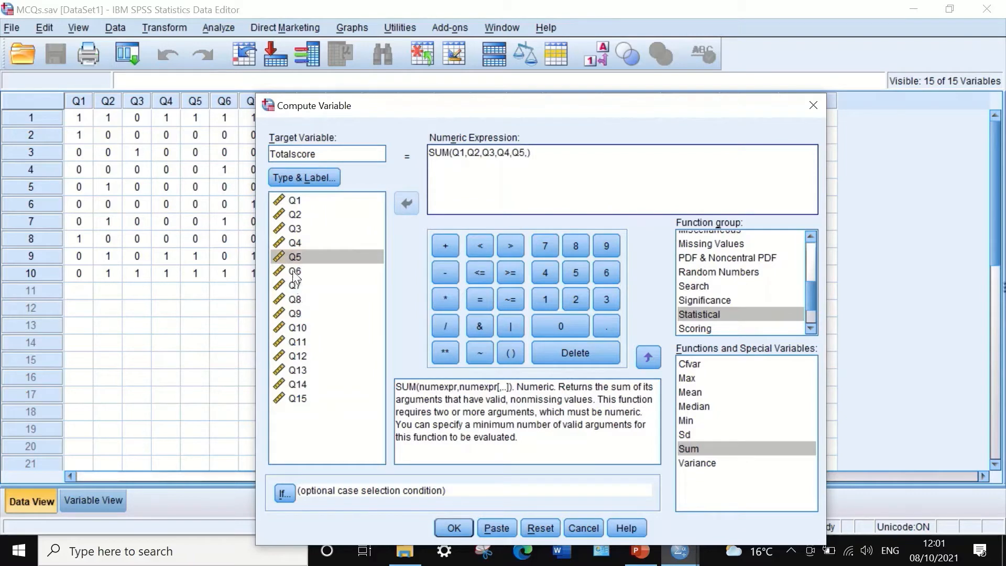
{"action": "left_click", "coordinate": [297, 271]}
{"action": "left_click", "coordinate": [410, 203]}
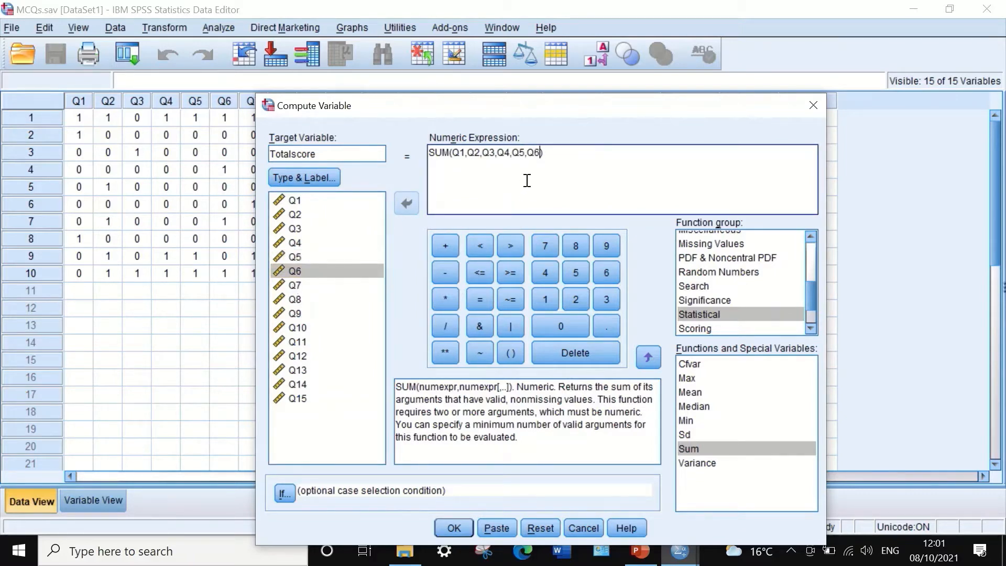
{"action": "type", "text": ","}
{"action": "left_click", "coordinate": [302, 286]}
{"action": "left_click", "coordinate": [412, 203]}
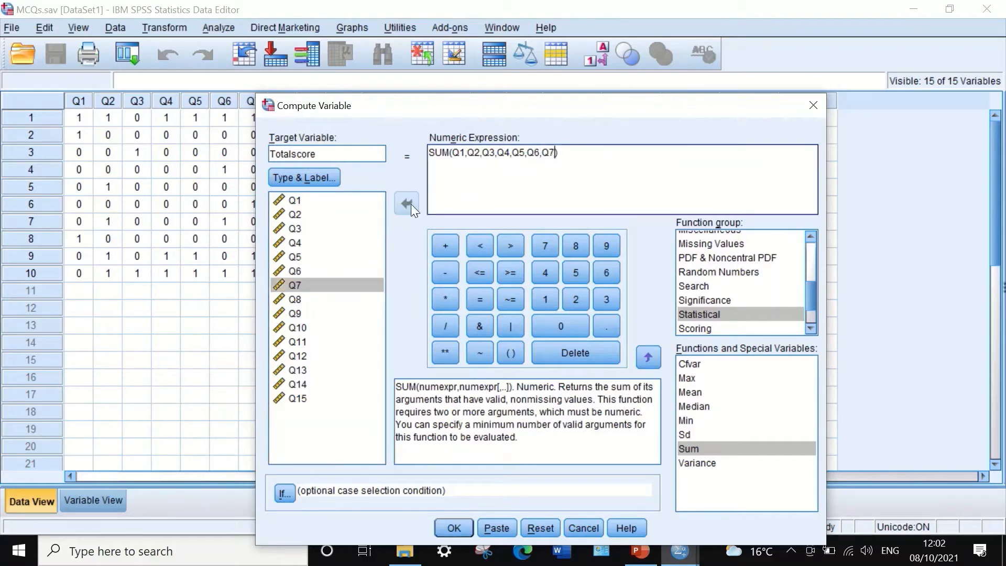
- Add Q8 to the SUM expression, with a comma before it and another after it
{"action": "left_click", "coordinate": [353, 302]}
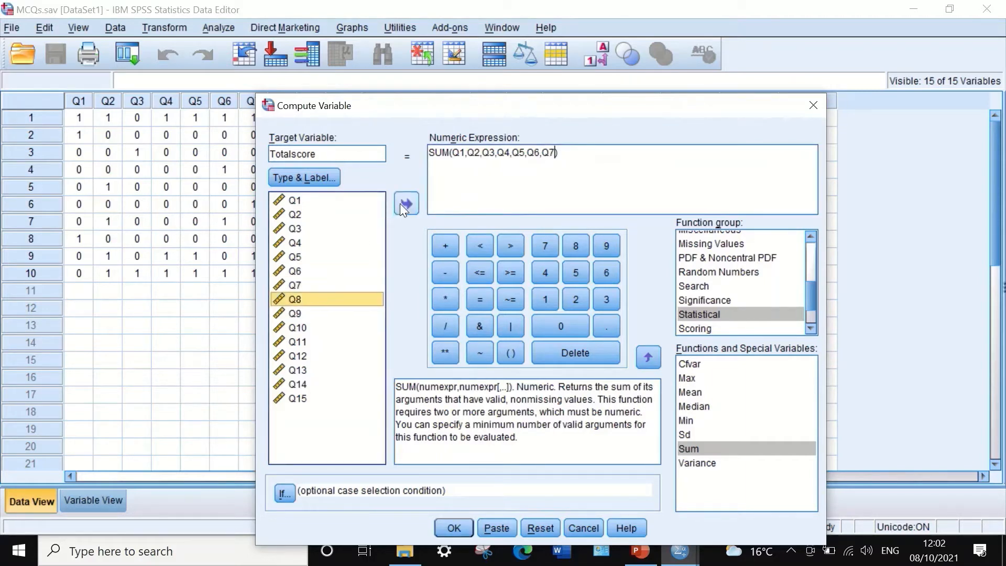
{"action": "left_click", "coordinate": [401, 204]}
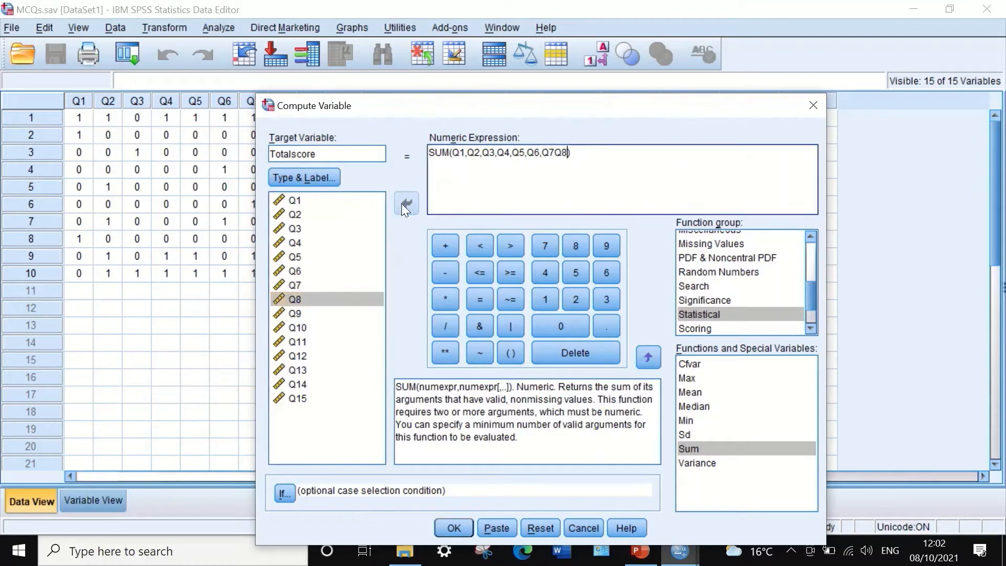
{"action": "left_click", "coordinate": [556, 152]}
{"action": "type", "text": ","}
{"action": "left_click", "coordinate": [573, 152]}
{"action": "type", "text": ","}
{"action": "key", "text": "BackSpace"}
{"action": "left_click", "coordinate": [569, 153]}
{"action": "type", "text": ",Q8,"}
- Append Q9, Q10 and Q11 to the SUM expression, separated by commas
{"action": "left_click", "coordinate": [298, 313]}
{"action": "left_click", "coordinate": [408, 204]}
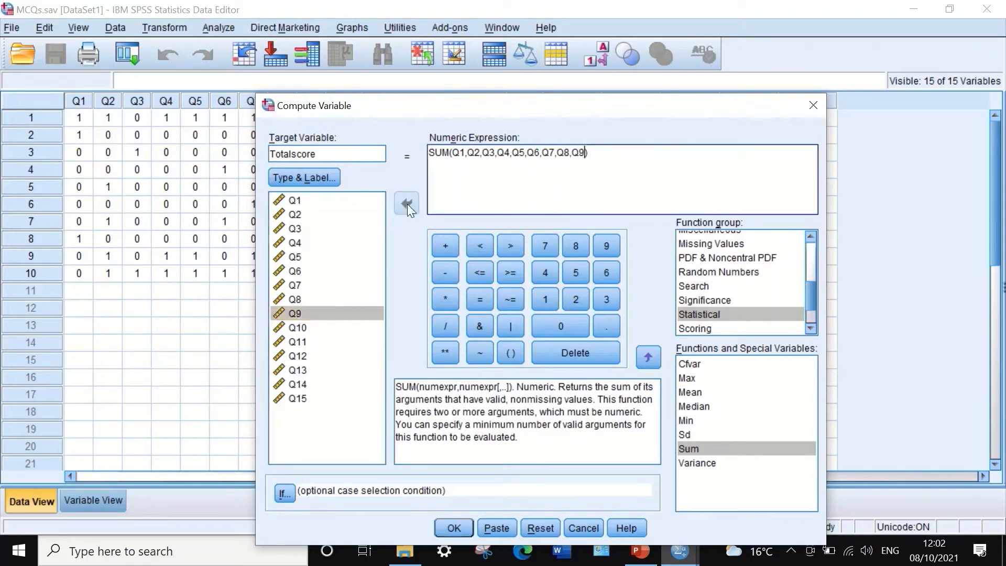
{"action": "type", "text": ","}
{"action": "left_click", "coordinate": [297, 328]}
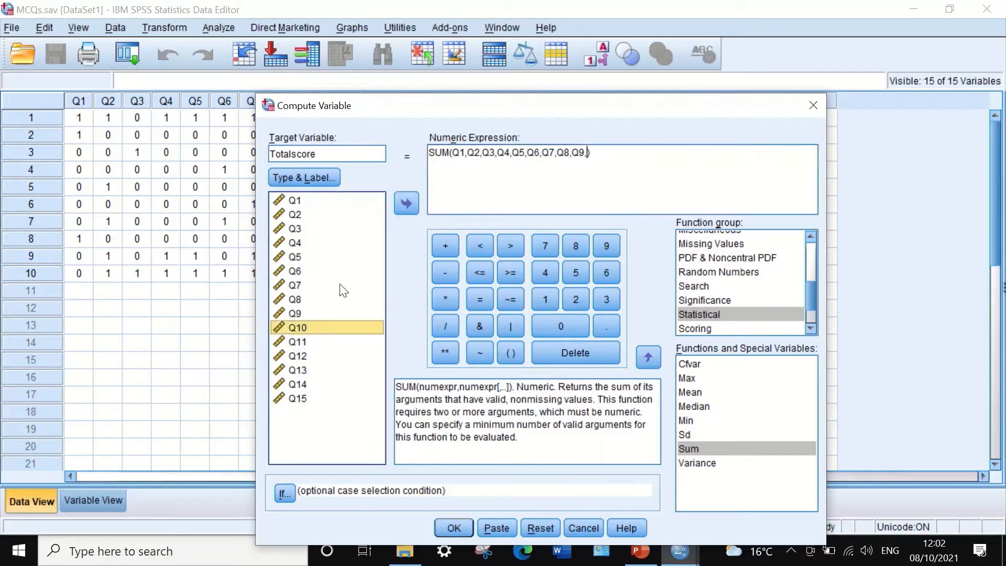
{"action": "left_click", "coordinate": [407, 203]}
{"action": "type", "text": ","}
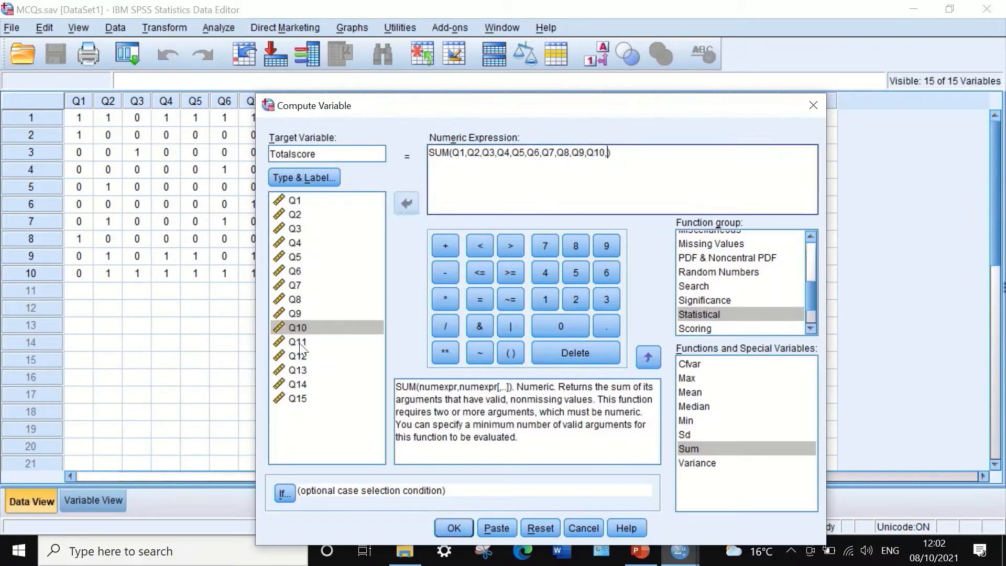
{"action": "left_click", "coordinate": [310, 341]}
{"action": "left_click", "coordinate": [408, 207]}
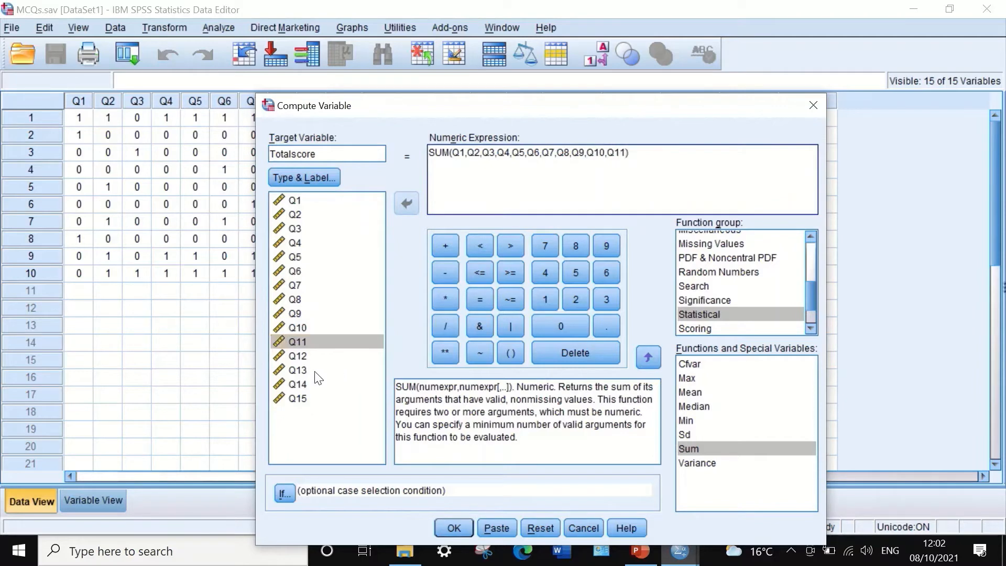
- Append Q12 and Q13 to the SUM expression, separated by commas
{"action": "left_click", "coordinate": [297, 356]}
{"action": "left_click", "coordinate": [409, 204]}
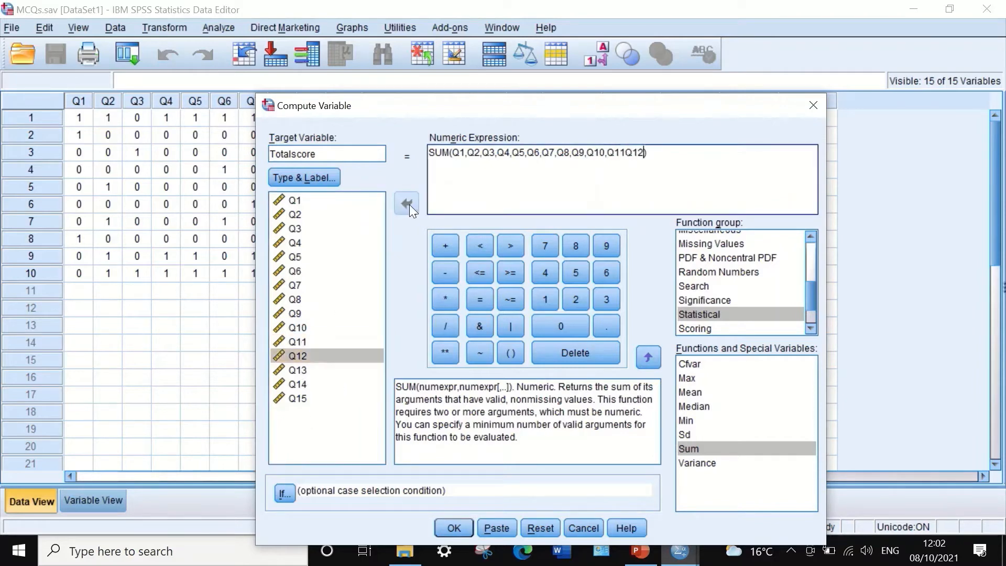
{"action": "left_click", "coordinate": [627, 153]}
{"action": "type", "text": ","}
{"action": "left_click", "coordinate": [290, 370]}
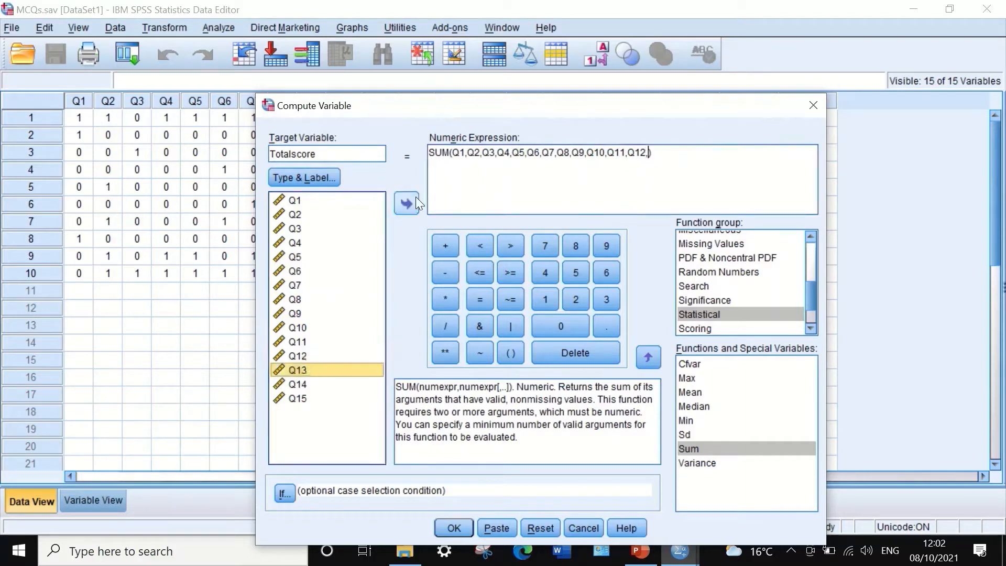
{"action": "left_click", "coordinate": [407, 203]}
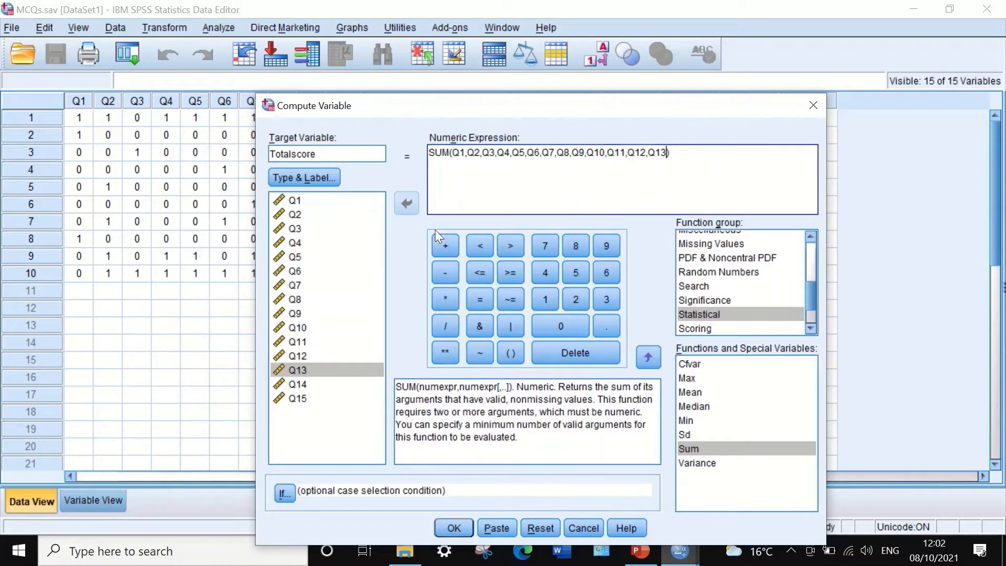
- Append Q14 and Q15 as the final SUM arguments and compute the Totalscore variable, returning to the data
{"action": "left_click", "coordinate": [298, 385]}
{"action": "left_click", "coordinate": [407, 204]}
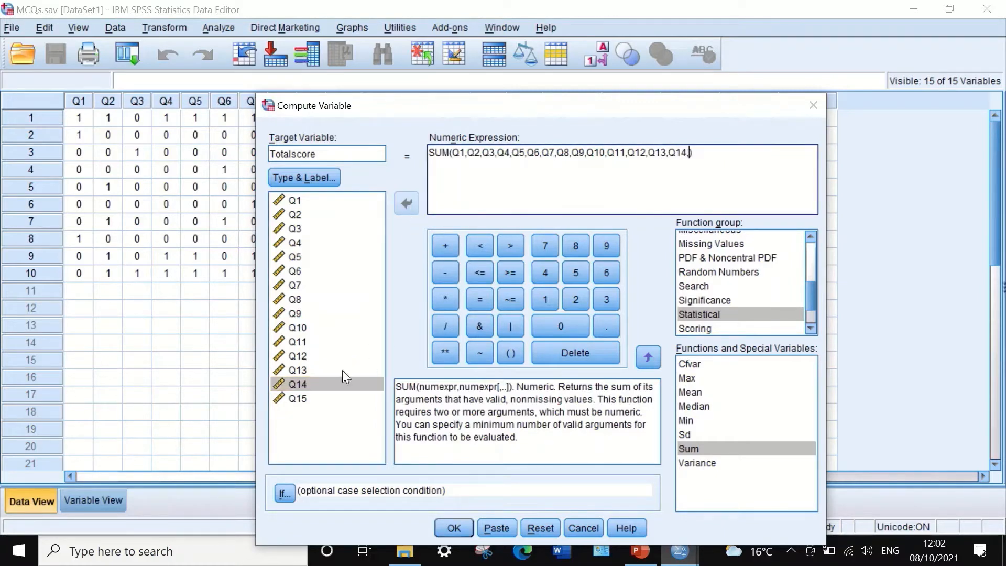
{"action": "left_click", "coordinate": [298, 399]}
{"action": "left_click", "coordinate": [408, 200]}
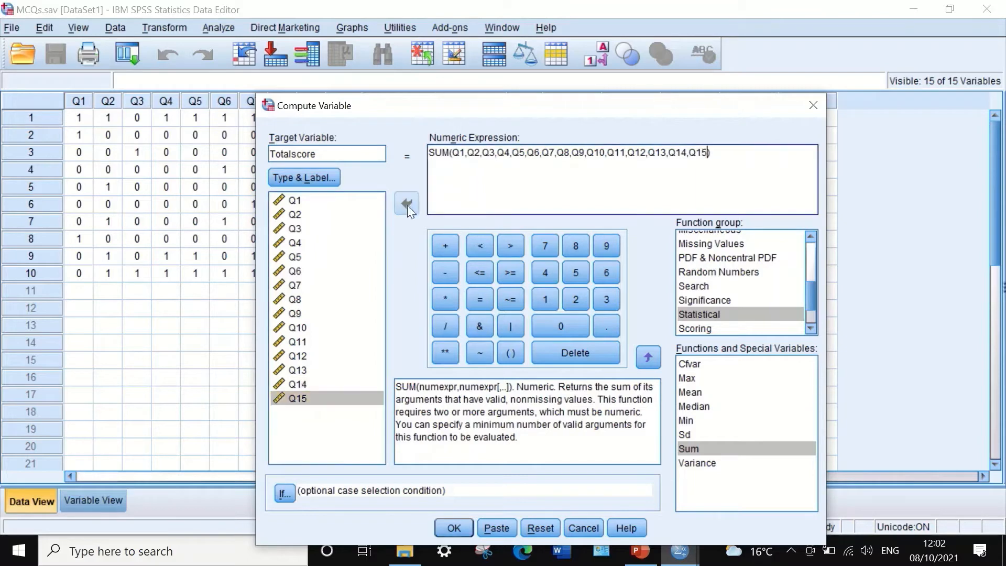
{"action": "left_click", "coordinate": [452, 529]}
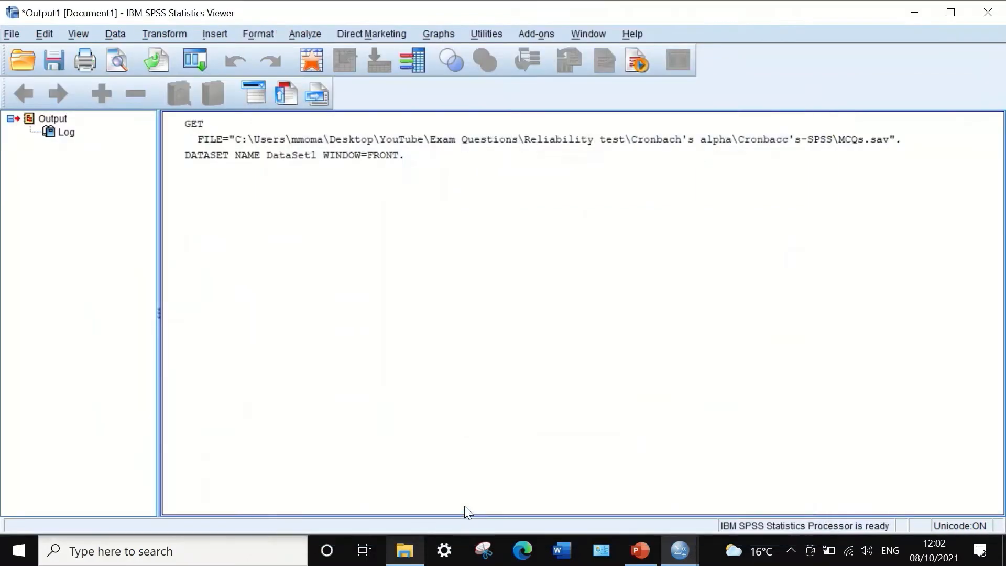
{"action": "left_click", "coordinate": [913, 12]}
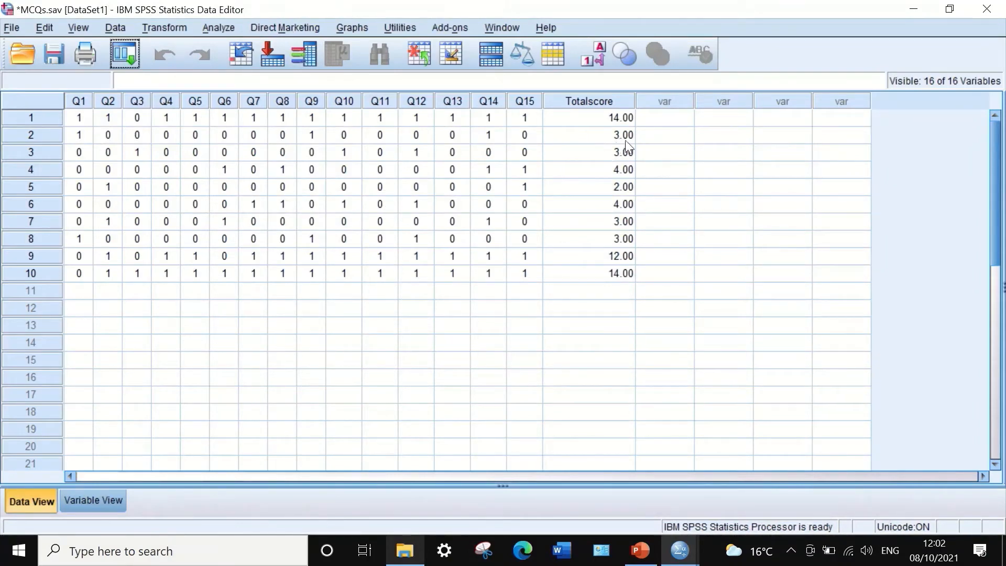
- Narrow the Totalscore column to a width of 9 and set the variable's decimals to 0
{"action": "left_click_drag", "start_coordinate": [634, 99], "coordinate": [615, 100]}
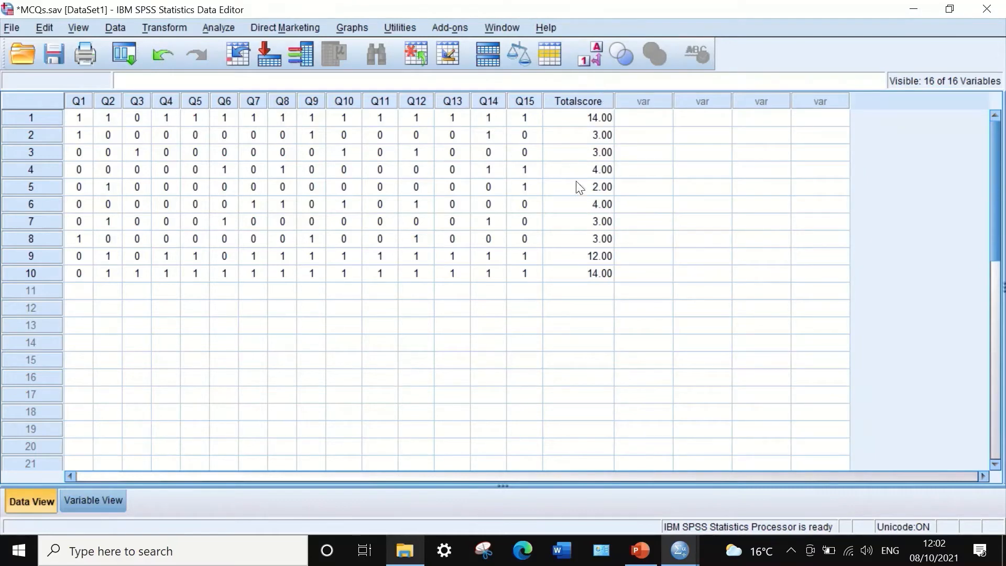
{"action": "left_click", "coordinate": [93, 499]}
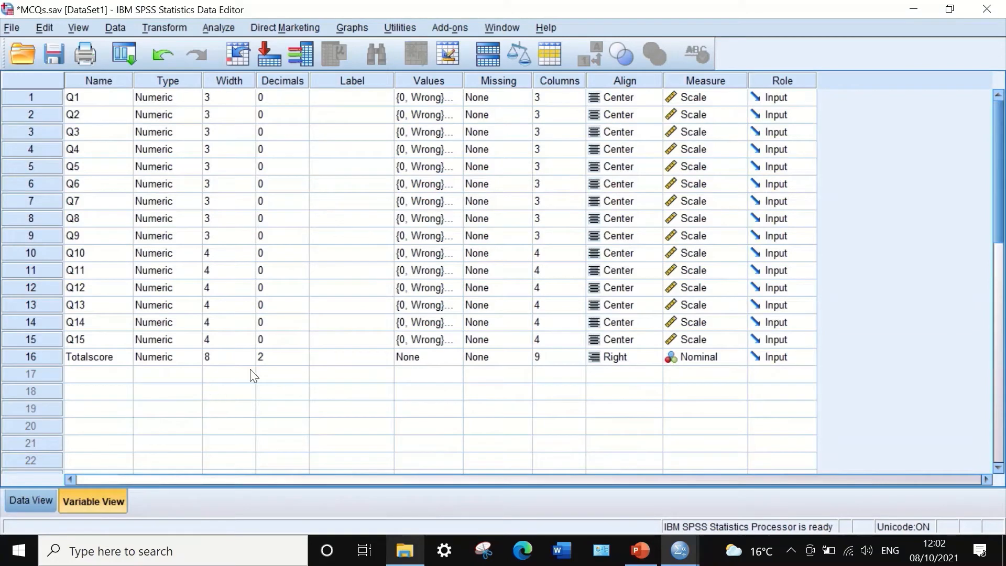
{"action": "left_click", "coordinate": [278, 357]}
{"action": "left_click", "coordinate": [301, 361]}
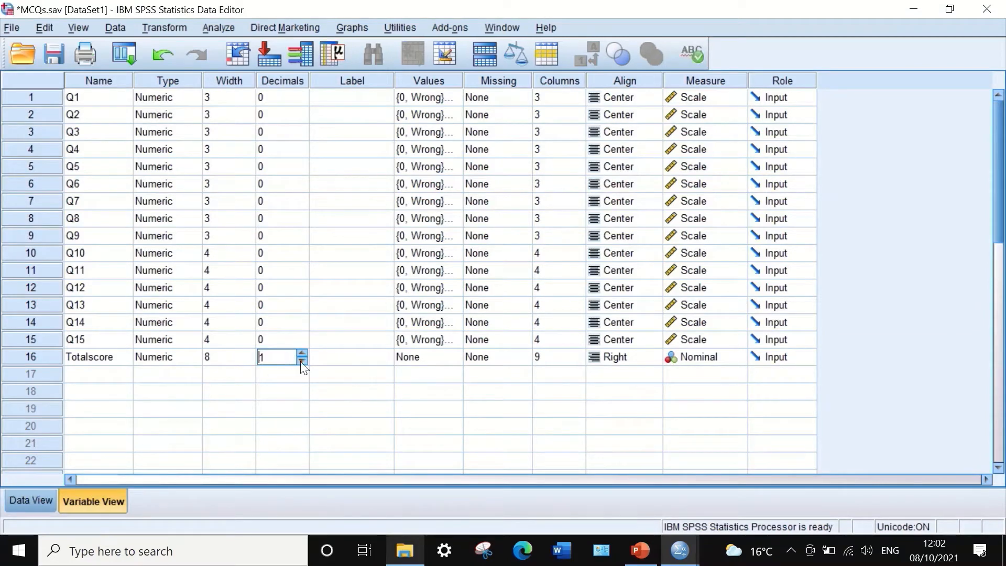
{"action": "left_click", "coordinate": [301, 361]}
- Set Totalscore's measurement level to Scale and its alignment to Center
{"action": "left_click", "coordinate": [715, 360]}
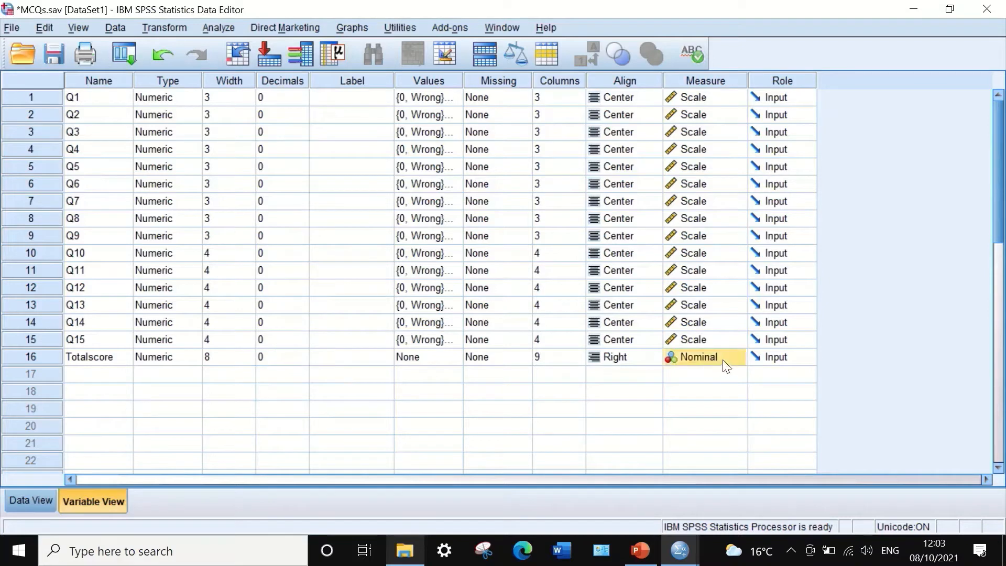
{"action": "left_click", "coordinate": [723, 358]}
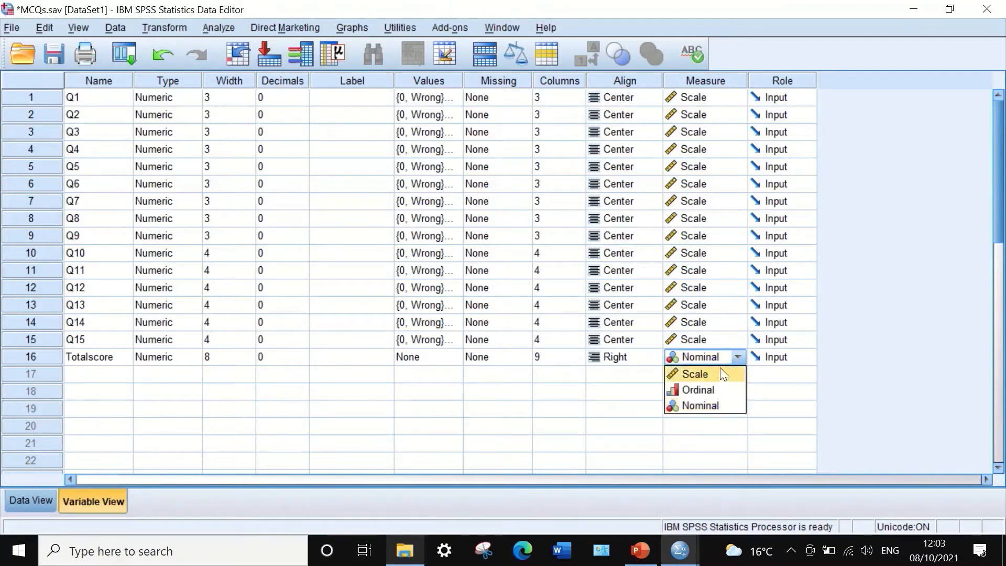
{"action": "left_click", "coordinate": [702, 375]}
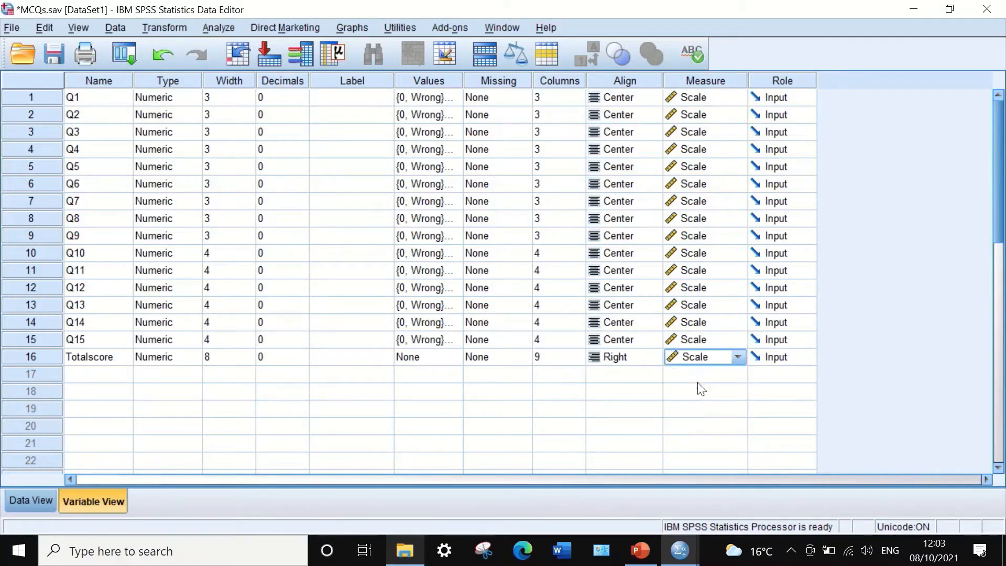
{"action": "left_click", "coordinate": [627, 364]}
{"action": "left_click", "coordinate": [621, 364]}
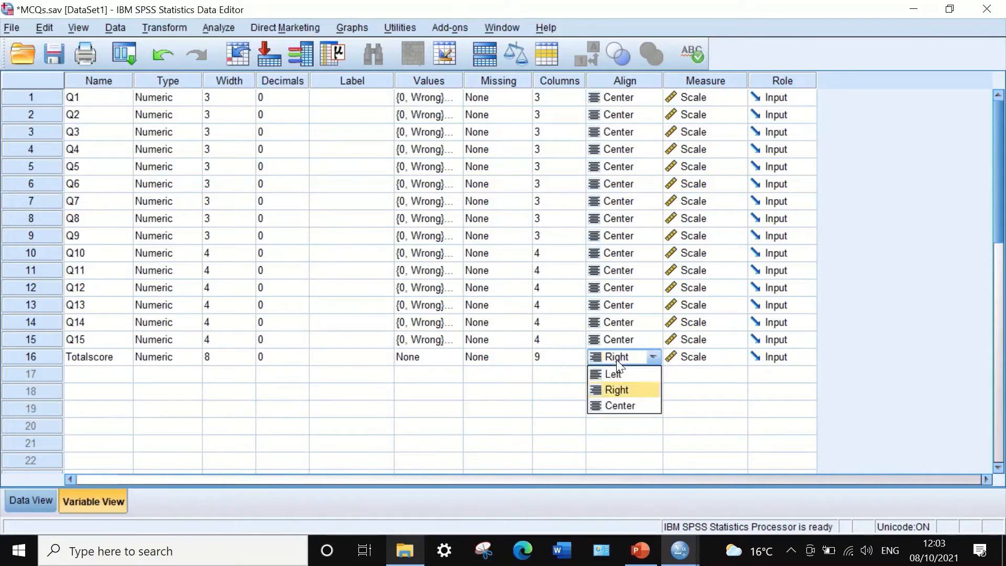
{"action": "left_click", "coordinate": [618, 407]}
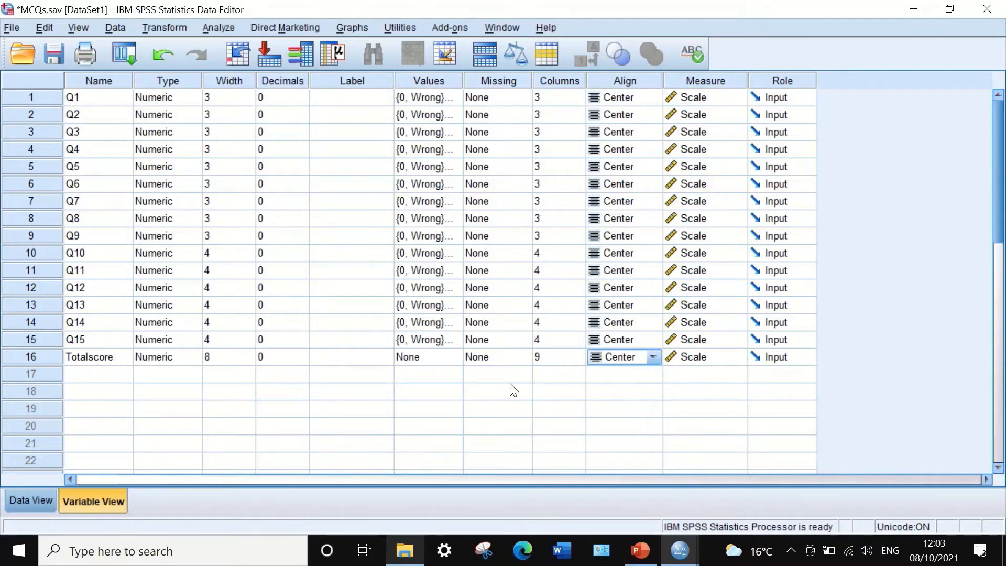
- Reduce Totalscore's display column width to match that of Q15, and return to the data values
{"action": "left_click", "coordinate": [574, 361]}
{"action": "left_click", "coordinate": [578, 361]}
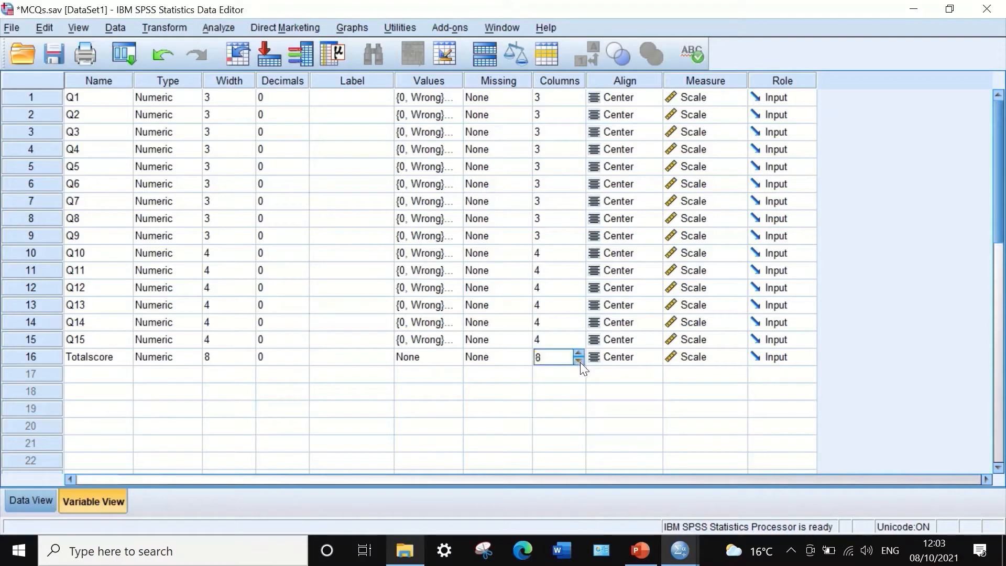
{"action": "left_click", "coordinate": [578, 361]}
{"action": "left_click", "coordinate": [579, 361]}
{"action": "left_click", "coordinate": [36, 500]}
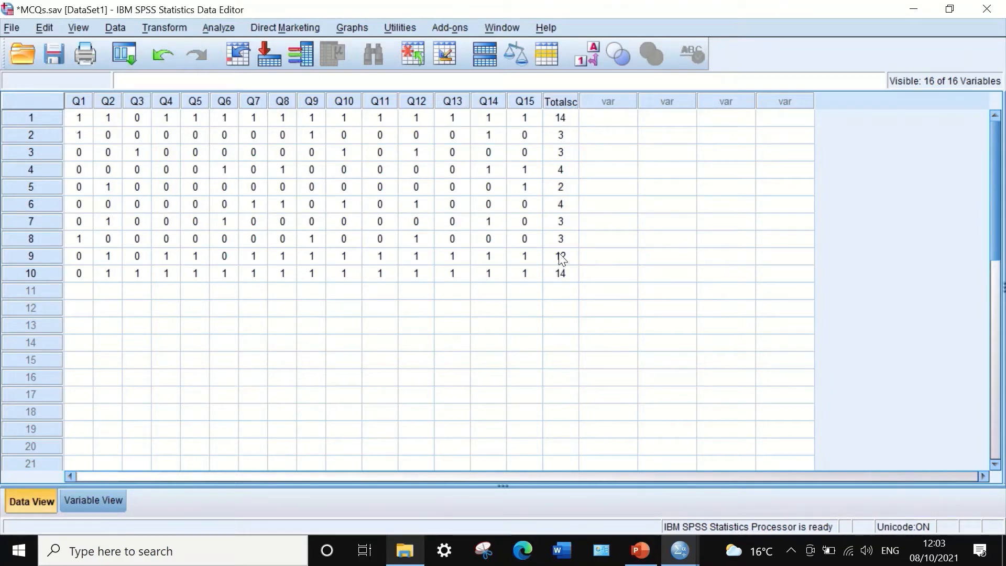
- Switch to PowerPoint to examine the Cronbach's alpha formulas on slide 73, and return to the MCQs.sav dataset in SPSS
{"action": "left_click", "coordinate": [640, 550]}
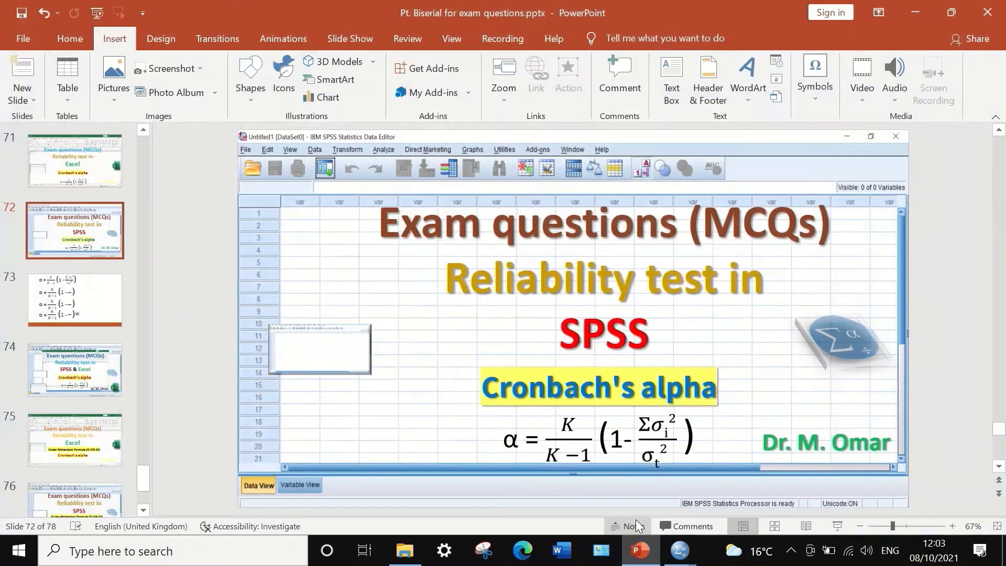
{"action": "left_click", "coordinate": [99, 325]}
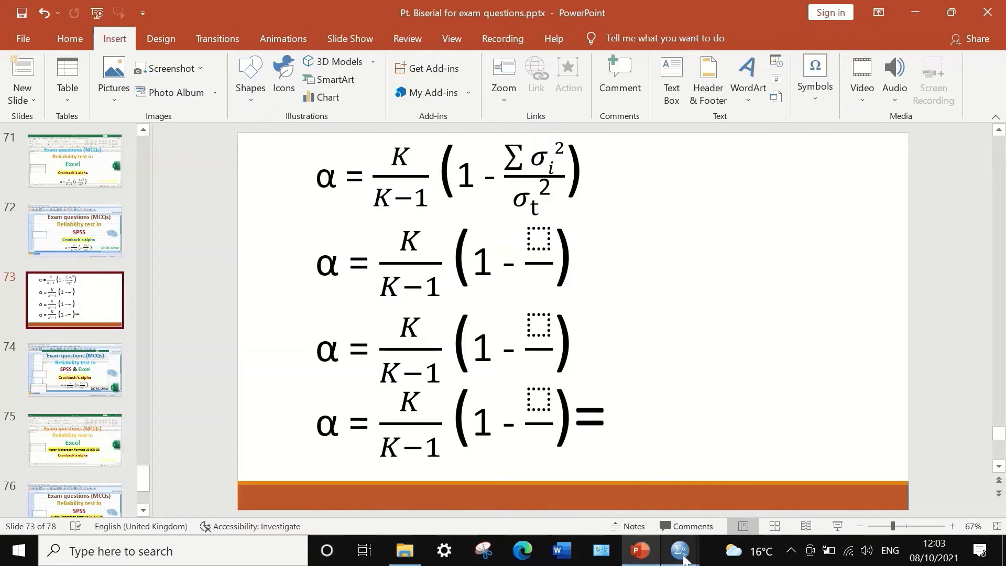
{"action": "mouse_move", "coordinate": [681, 557]}
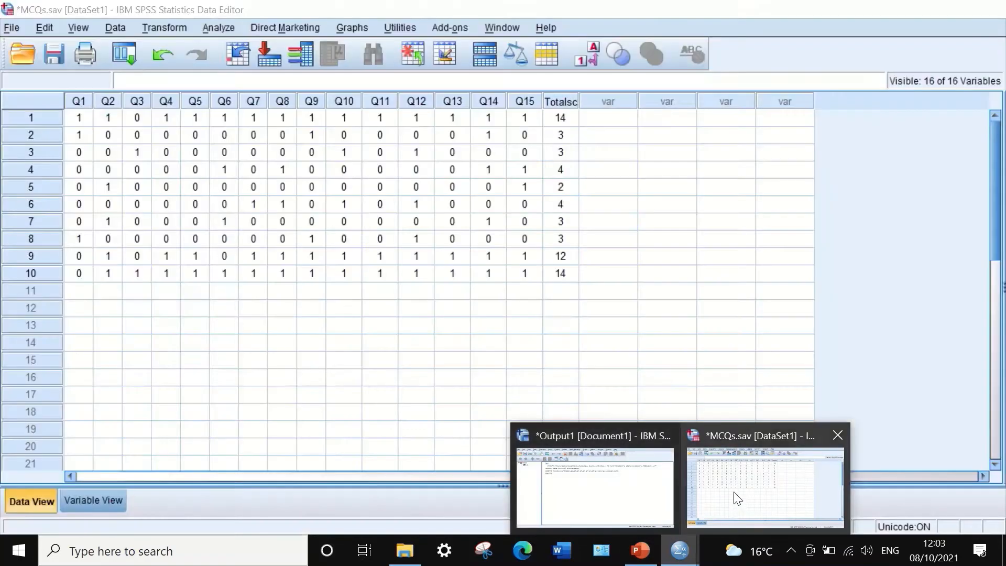
{"action": "left_click", "coordinate": [737, 500]}
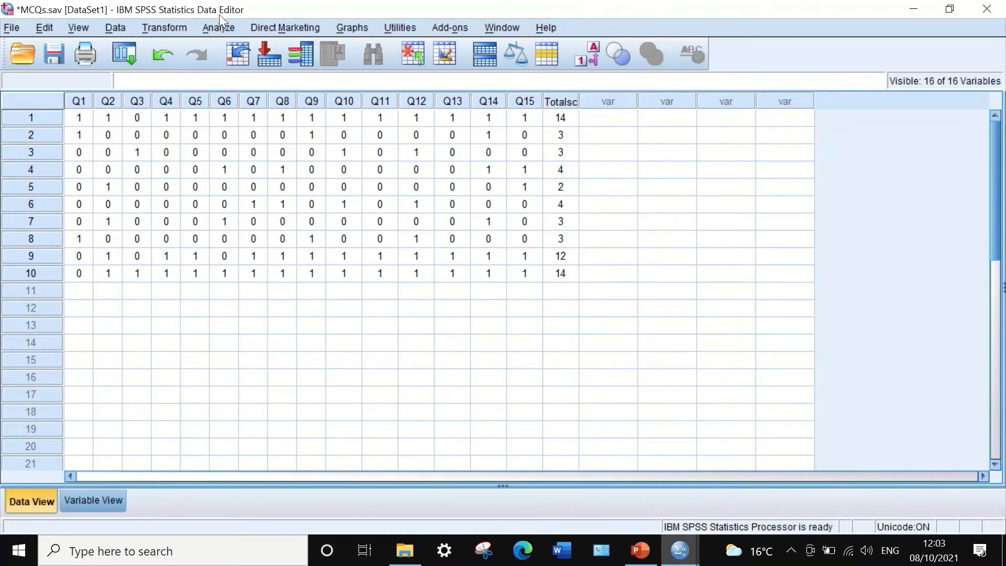
- Start a Frequencies analysis with Totalscore as its only variable
{"action": "left_click", "coordinate": [219, 28]}
{"action": "mouse_move", "coordinate": [229, 66]}
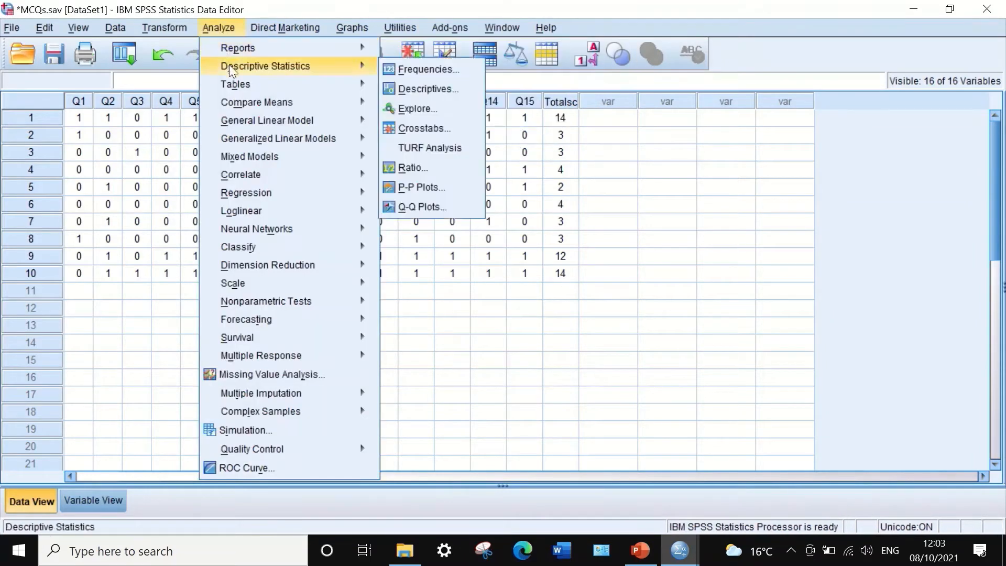
{"action": "left_click", "coordinate": [402, 70]}
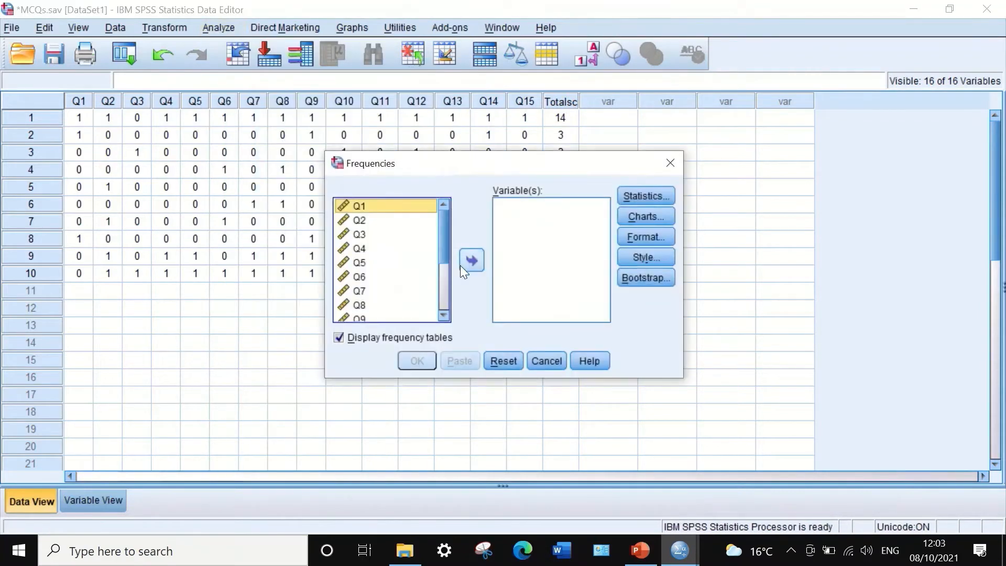
{"action": "left_click_drag", "start_coordinate": [441, 224], "coordinate": [449, 275]}
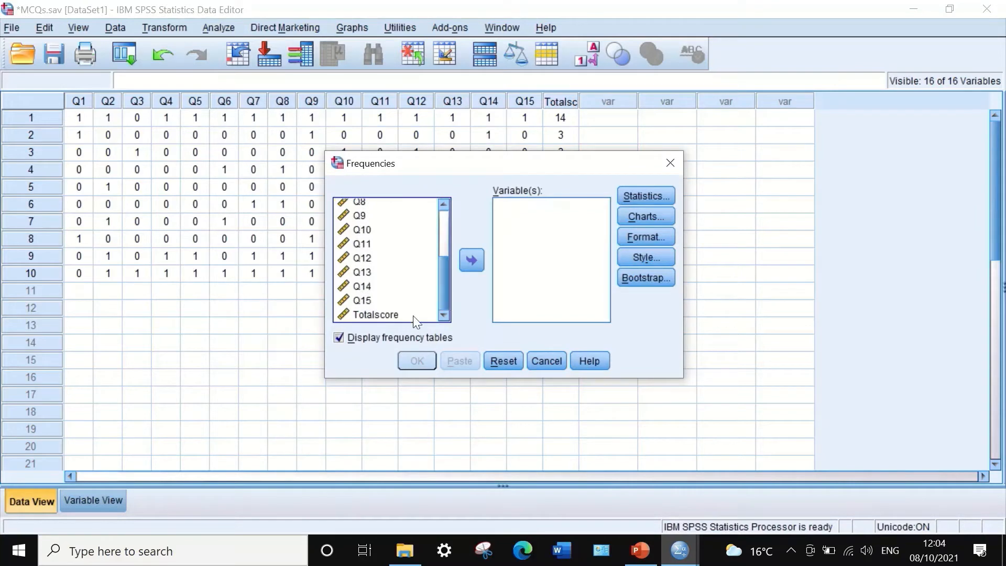
{"action": "left_click", "coordinate": [363, 314]}
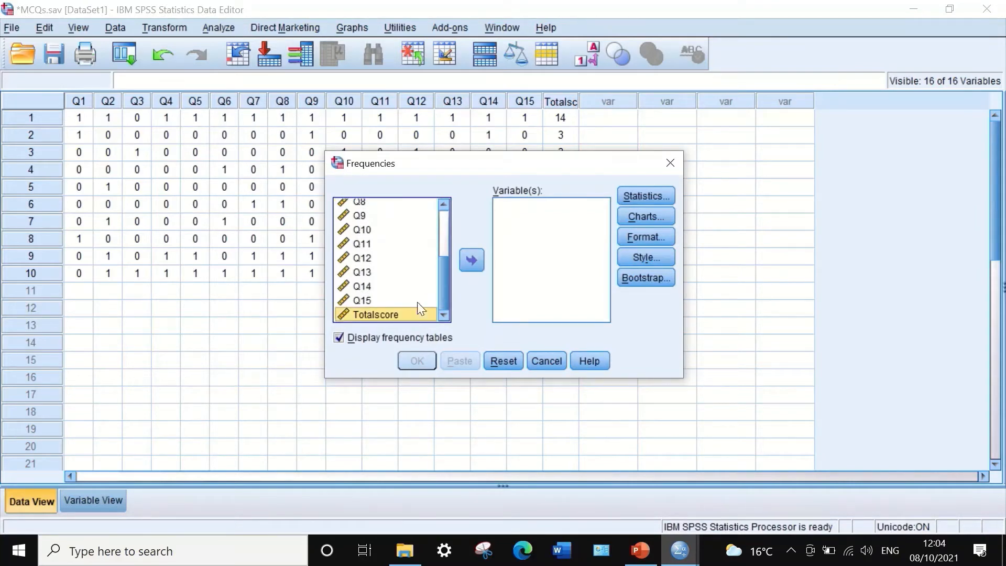
{"action": "left_click_drag", "start_coordinate": [390, 316], "coordinate": [527, 224]}
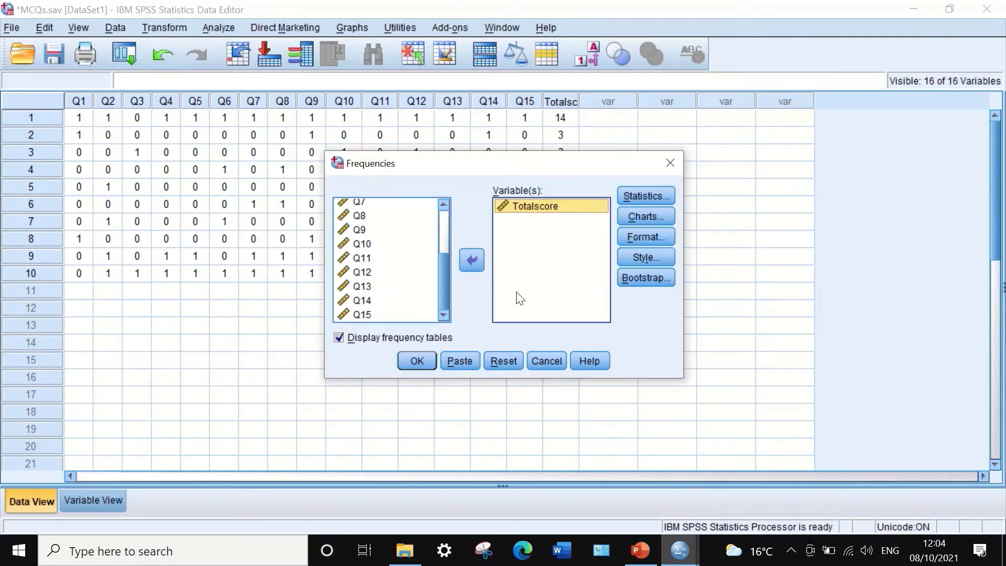
- Request the variance among the Frequencies statistics for Totalscore and run the analysis
{"action": "left_click", "coordinate": [642, 191]}
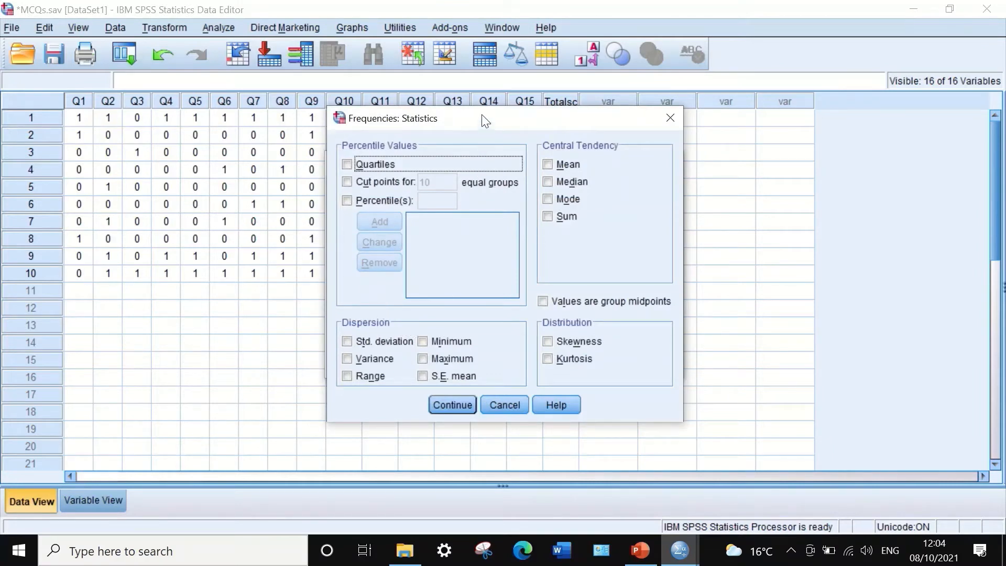
{"action": "left_click", "coordinate": [347, 359]}
{"action": "left_click", "coordinate": [454, 404]}
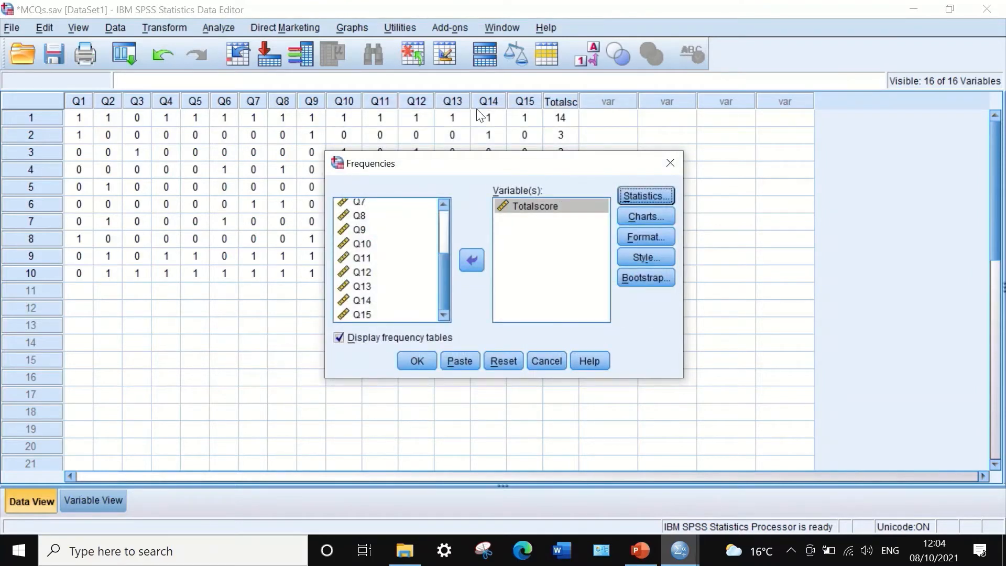
{"action": "left_click", "coordinate": [416, 361]}
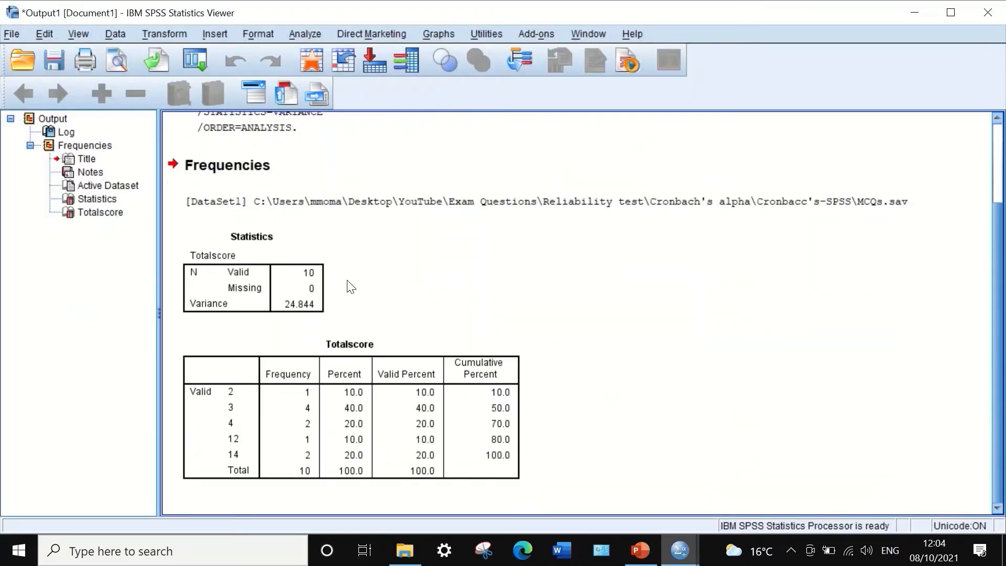
- Copy the variance value of Totalscore from the Statistics table in the Frequencies output
{"action": "scroll", "coordinate": [361, 309], "scroll_direction": "up", "scroll_amount": 3}
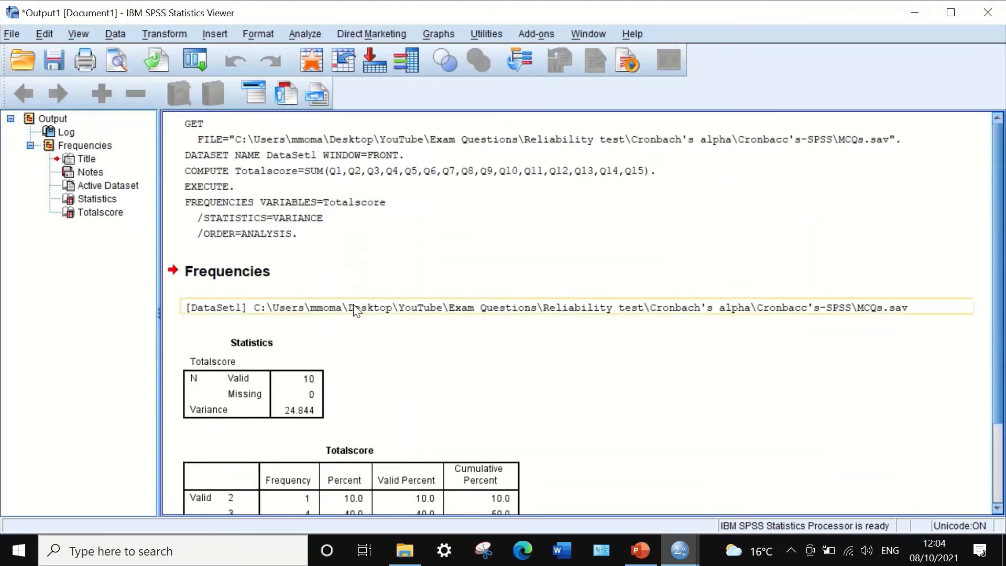
{"action": "scroll", "coordinate": [331, 373], "scroll_direction": "down", "scroll_amount": 3}
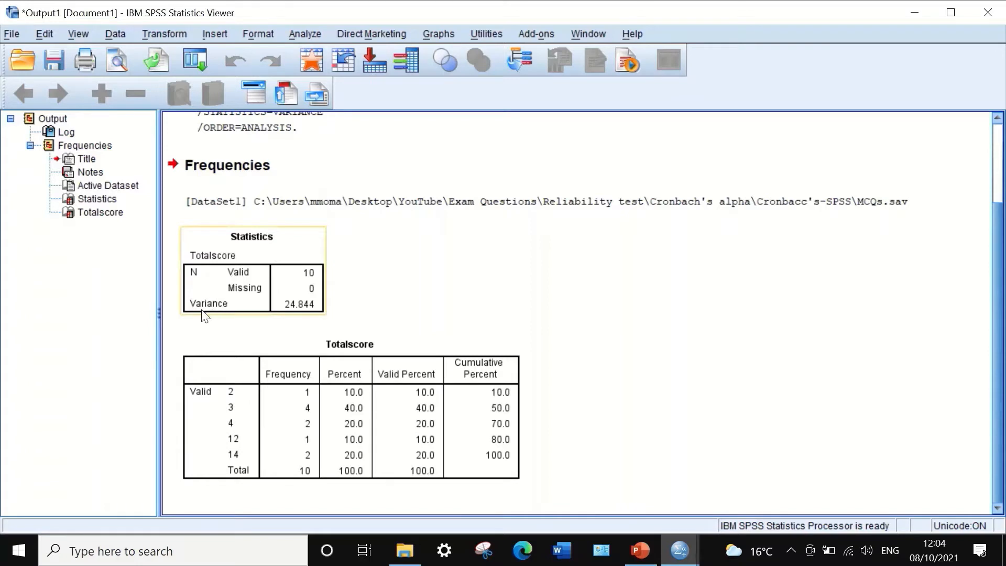
{"action": "left_click", "coordinate": [304, 315]}
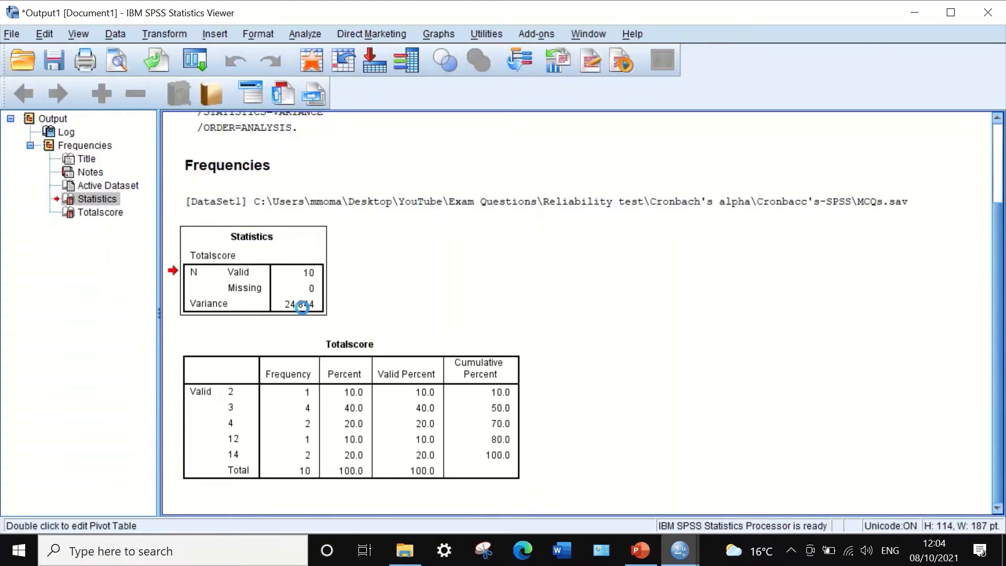
{"action": "double_click", "coordinate": [306, 313]}
{"action": "left_click", "coordinate": [307, 312]}
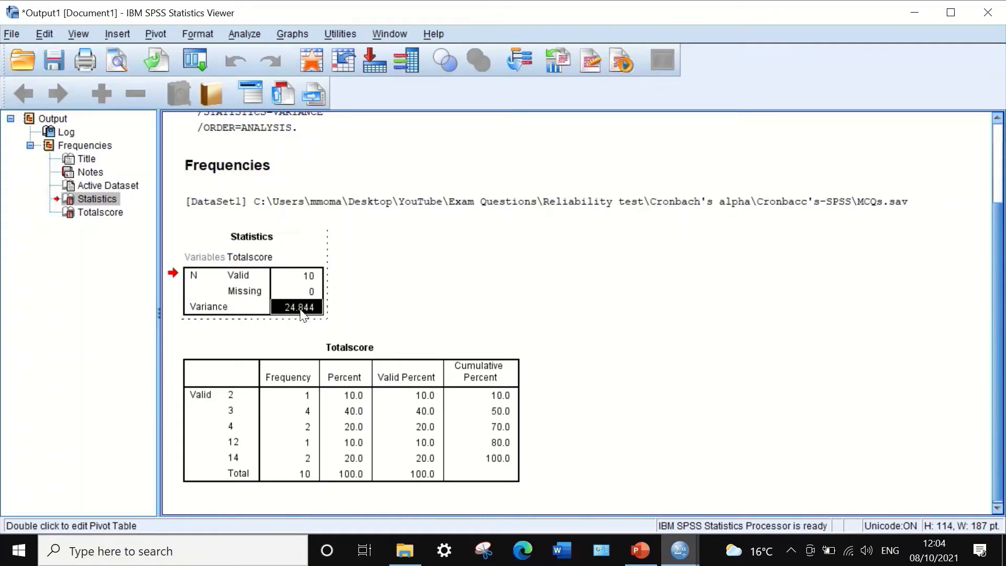
{"action": "right_click", "coordinate": [297, 314]}
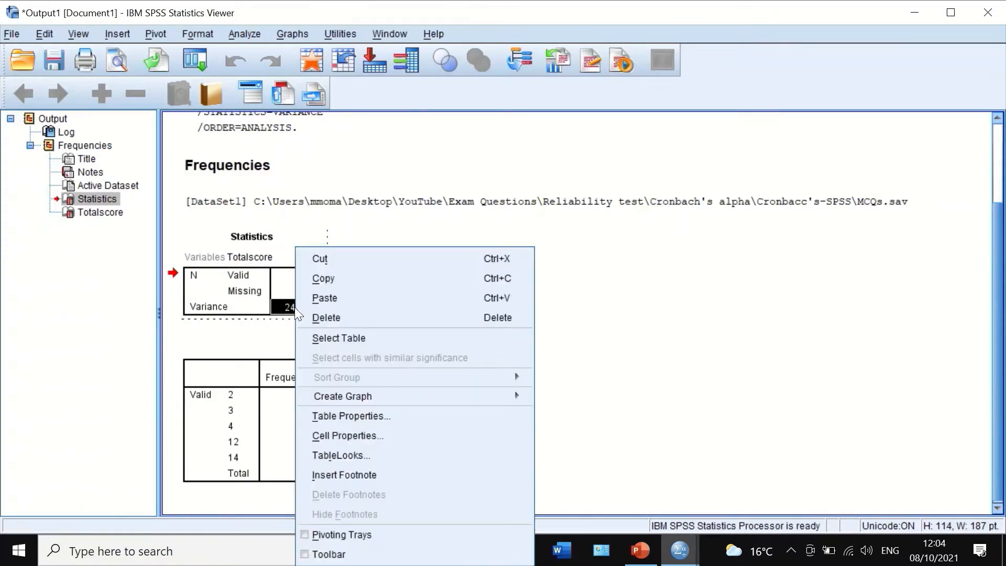
{"action": "left_click", "coordinate": [325, 278]}
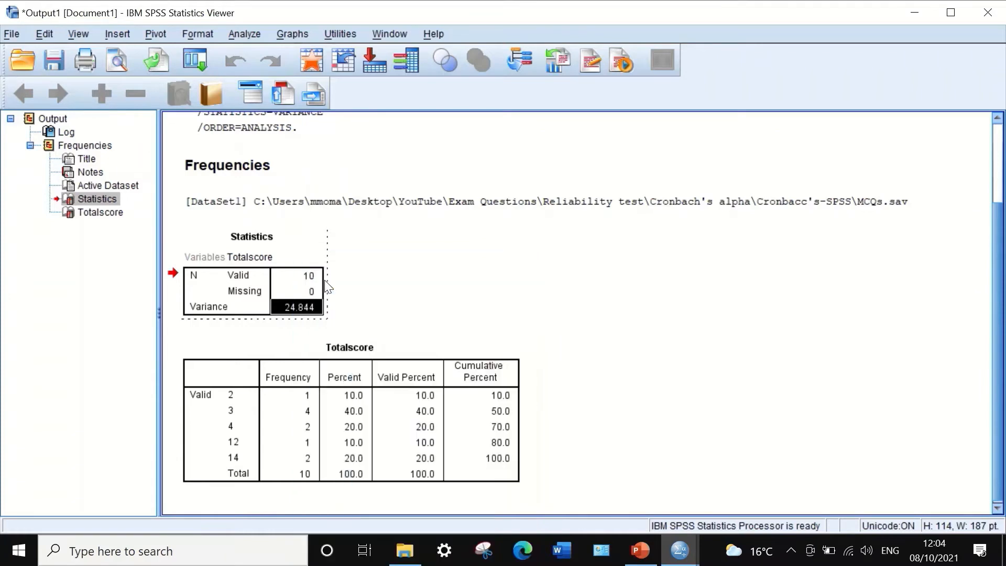
- Switch to PowerPoint and paste the copied variance as text into the second alpha formula's denominator, shortened to 24.84
{"action": "left_click", "coordinate": [636, 545]}
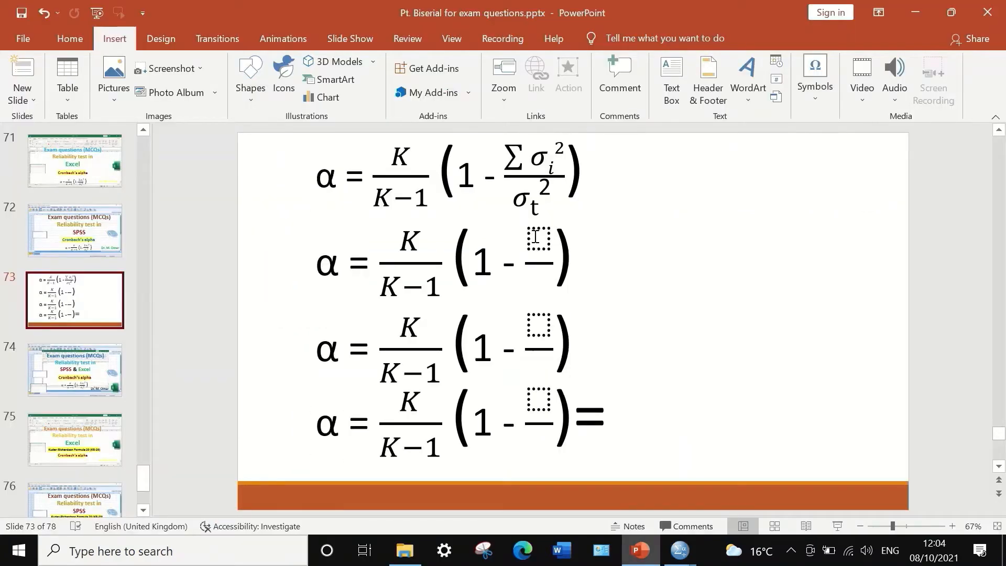
{"action": "left_click", "coordinate": [537, 285]}
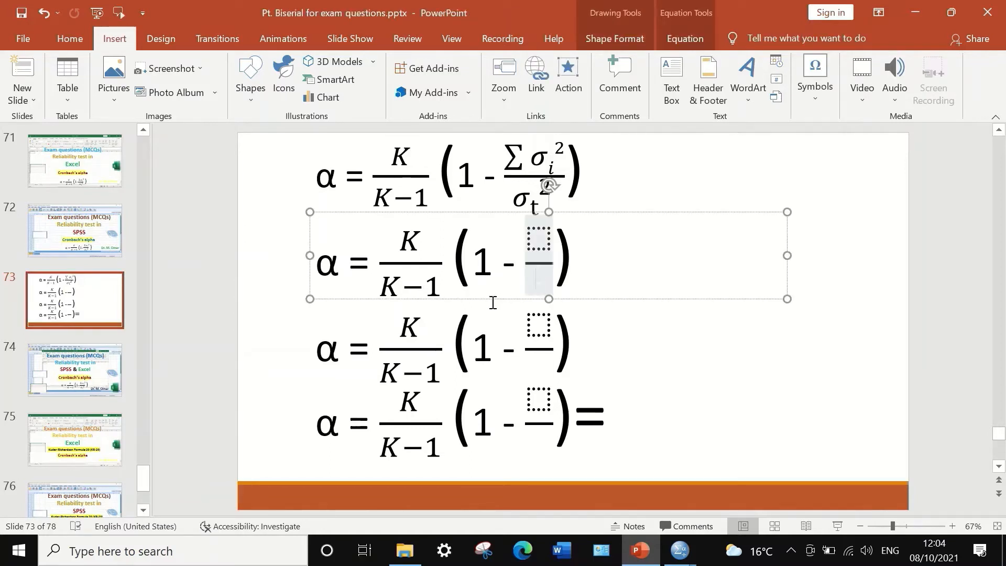
{"action": "right_click", "coordinate": [540, 282]}
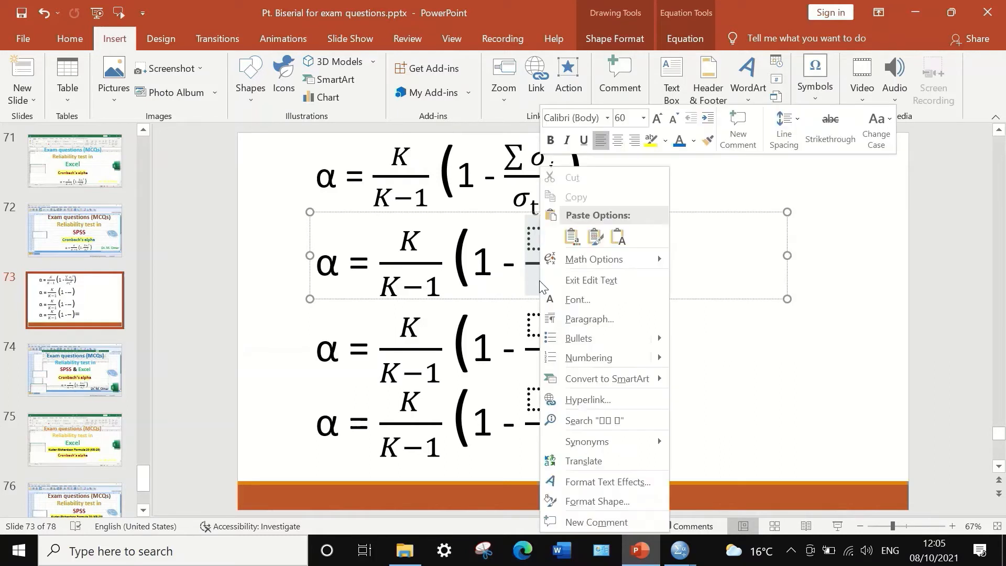
{"action": "left_click", "coordinate": [618, 238]}
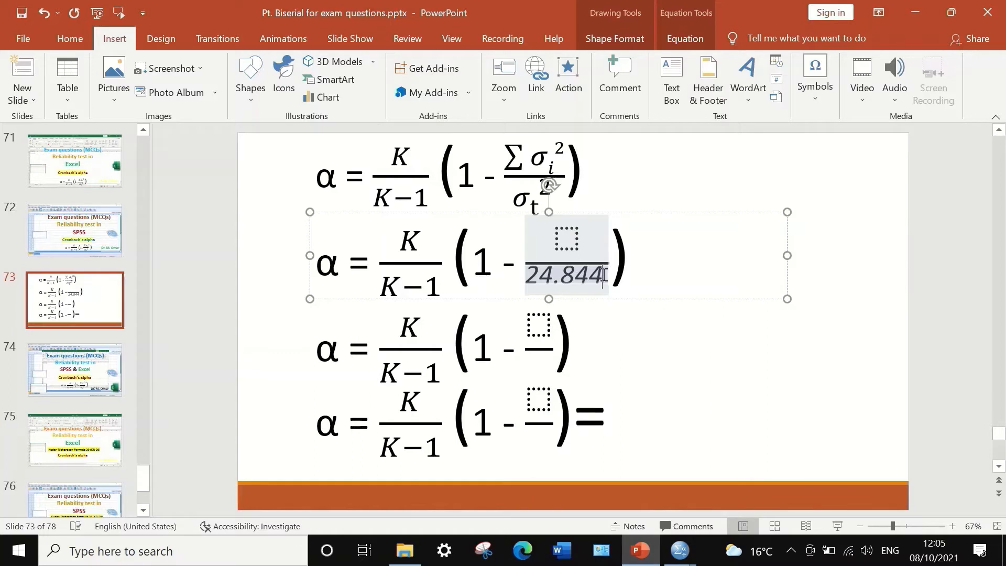
{"action": "key", "text": "BackSpace"}
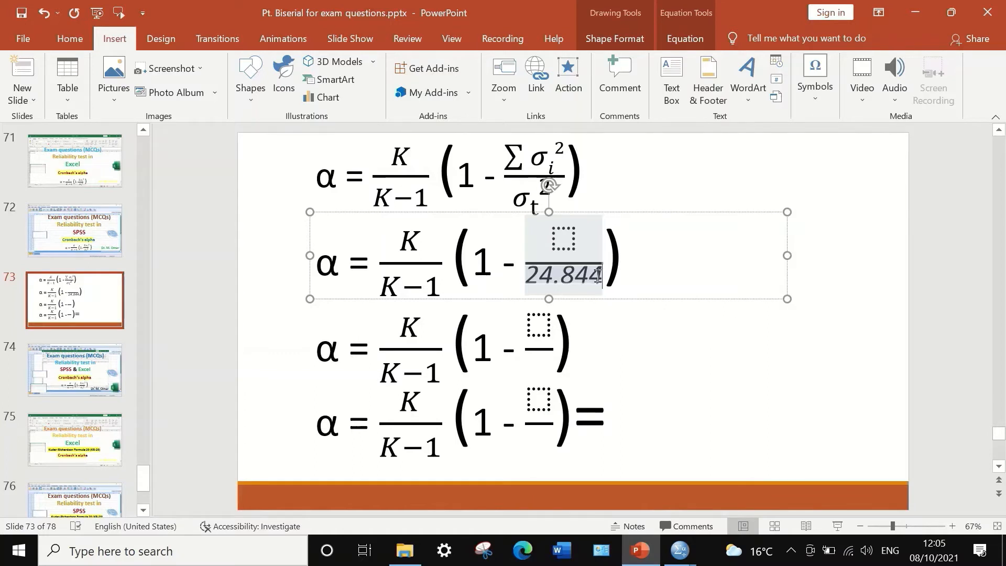
{"action": "key", "text": "BackSpace"}
{"action": "left_click", "coordinate": [620, 326]}
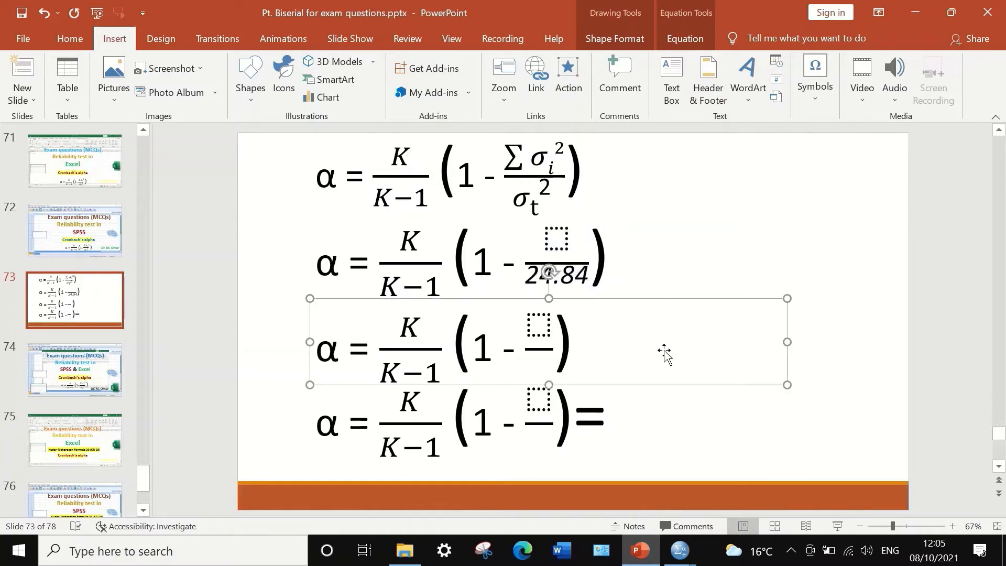
{"action": "left_click", "coordinate": [619, 252]}
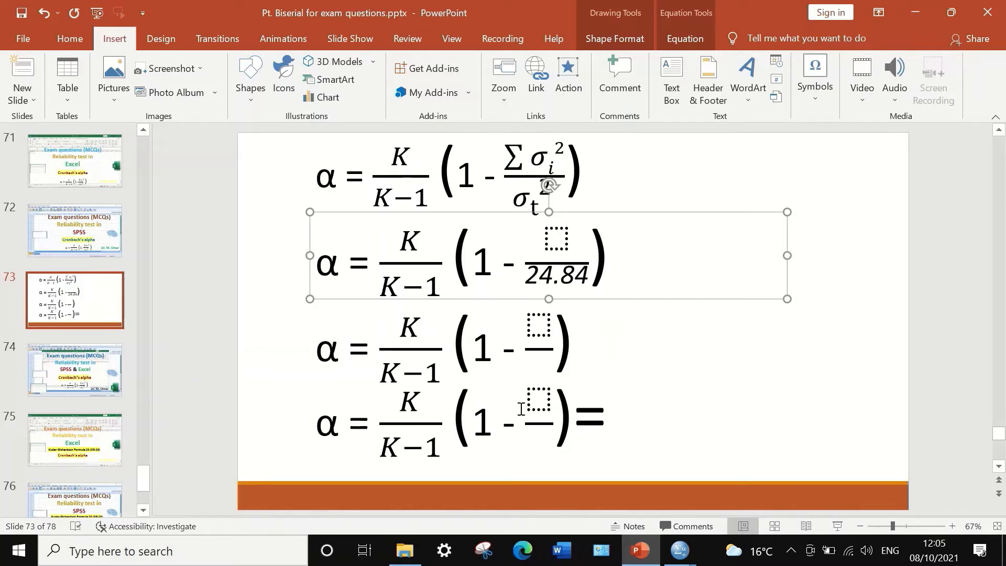
- Return to the MCQs.sav dataset in SPSS and transpose all its variables, Q1 to Q15 and Totalscore, into a new dataset
{"action": "mouse_move", "coordinate": [680, 551]}
{"action": "left_click", "coordinate": [707, 483]}
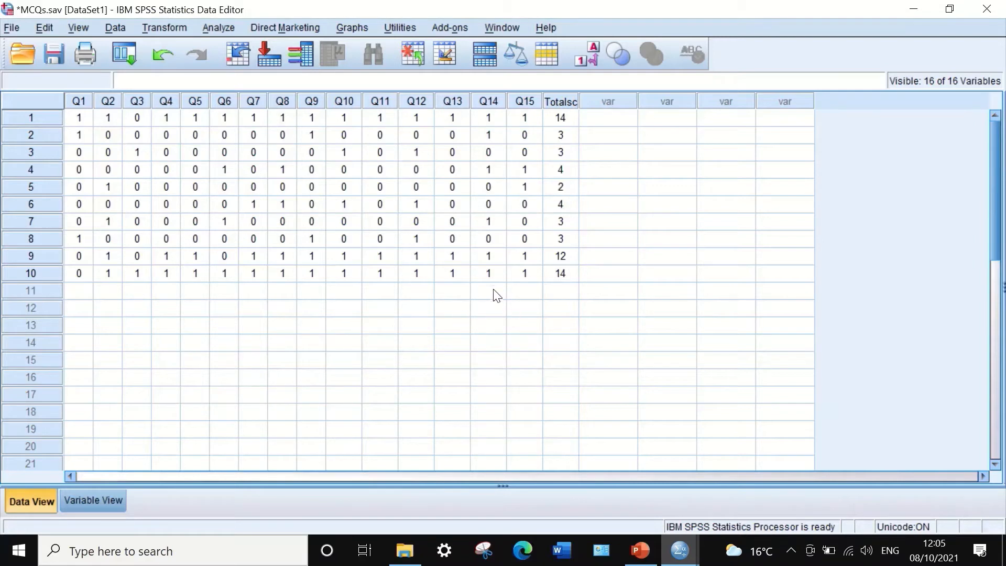
{"action": "left_click", "coordinate": [114, 28]}
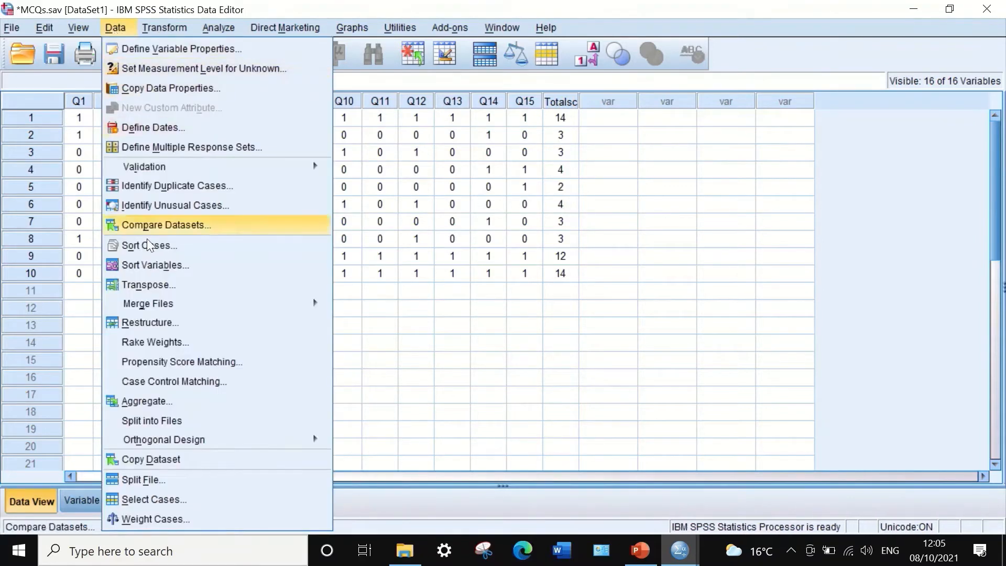
{"action": "left_click", "coordinate": [162, 285]}
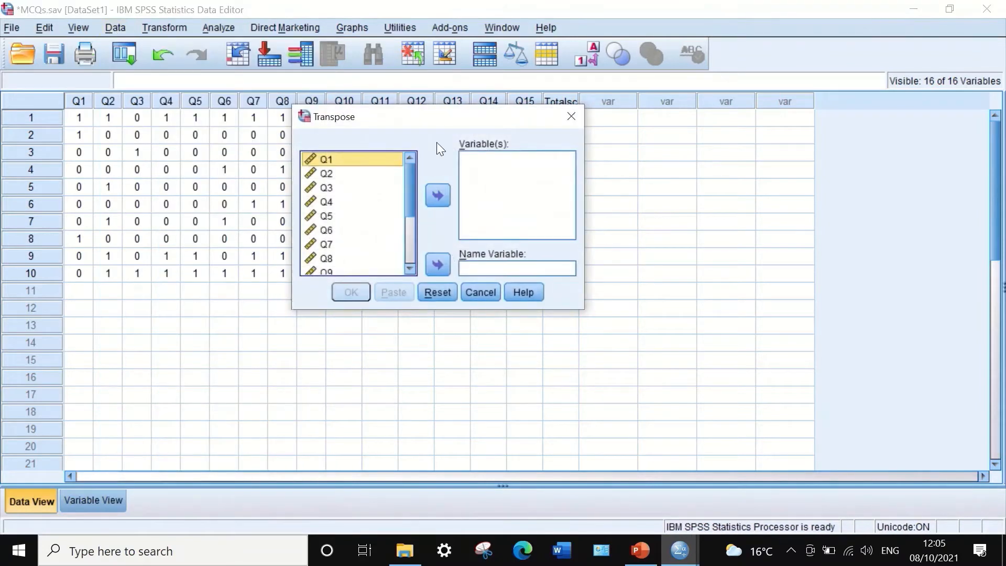
{"action": "left_click_drag", "start_coordinate": [437, 118], "coordinate": [471, 120]}
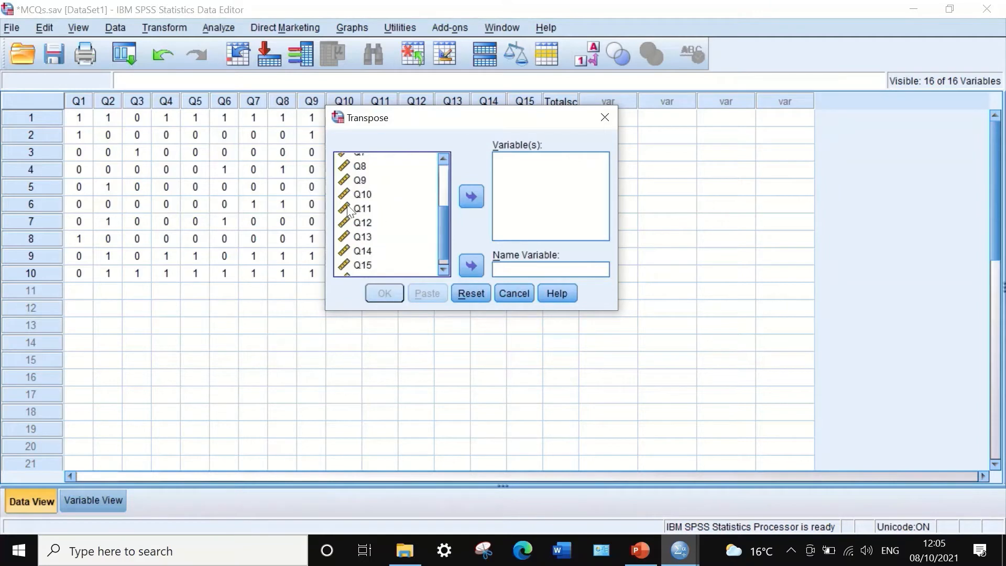
{"action": "key", "text": "ctrl+a"}
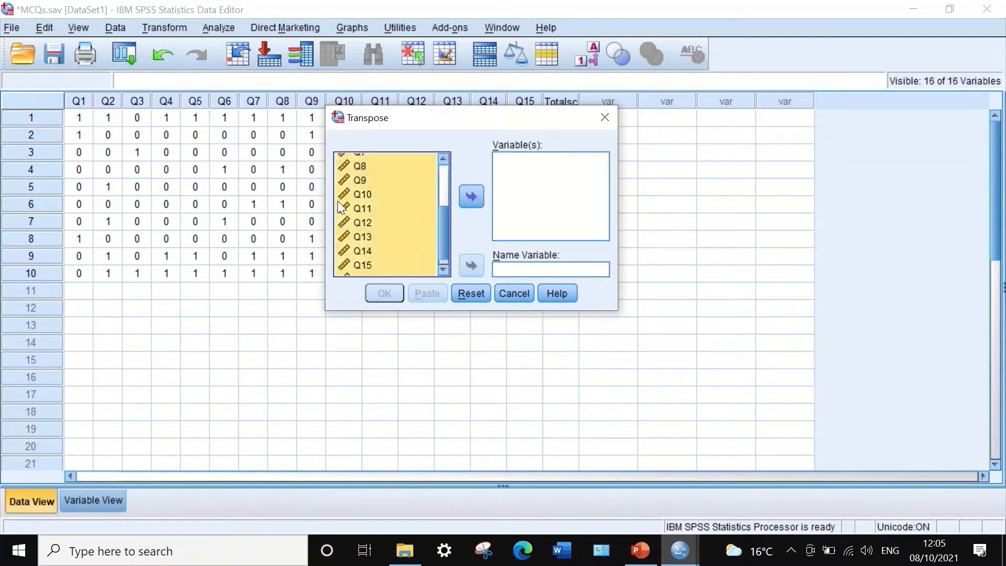
{"action": "left_click", "coordinate": [470, 197]}
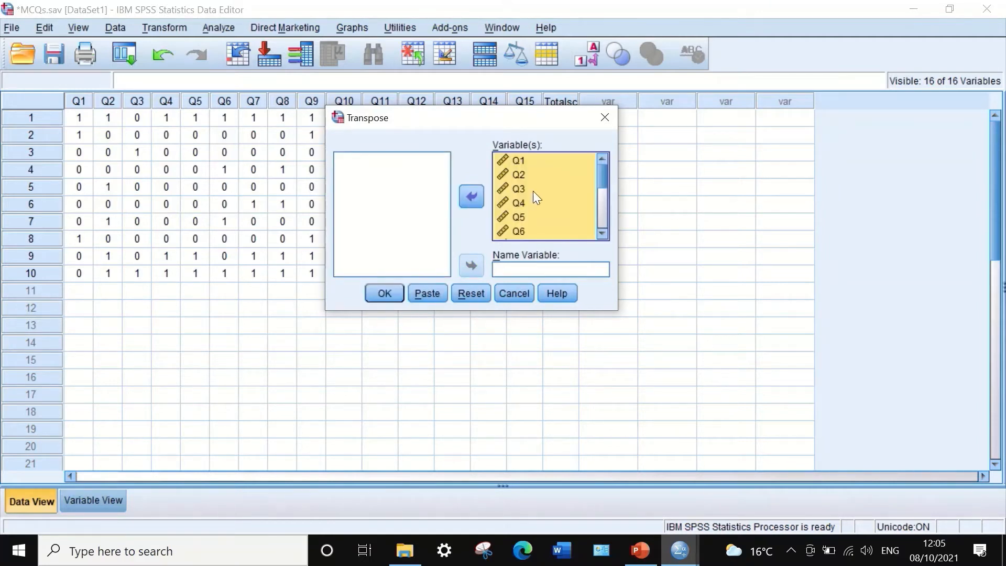
{"action": "left_click_drag", "start_coordinate": [603, 173], "coordinate": [608, 238]}
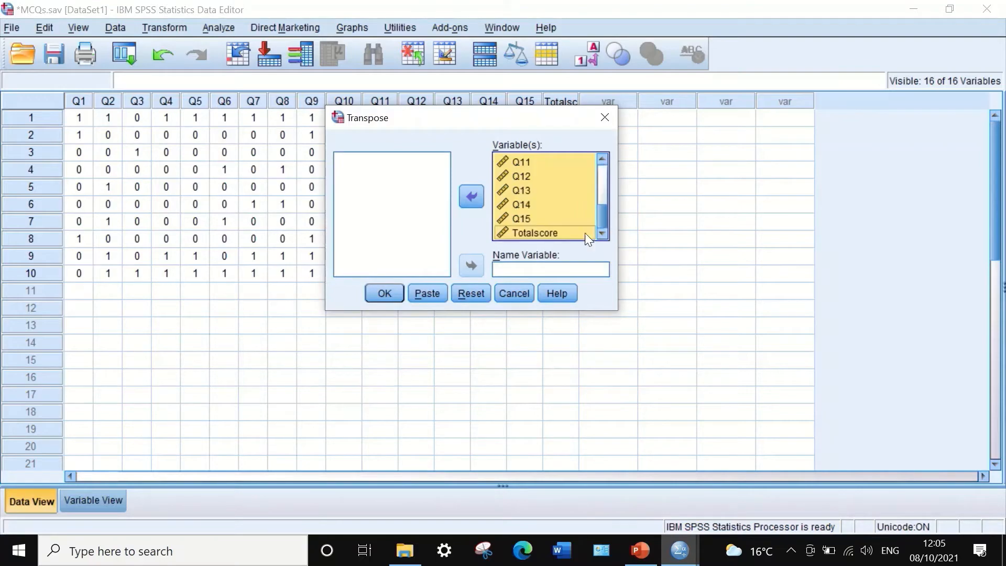
{"action": "left_click", "coordinate": [367, 293]}
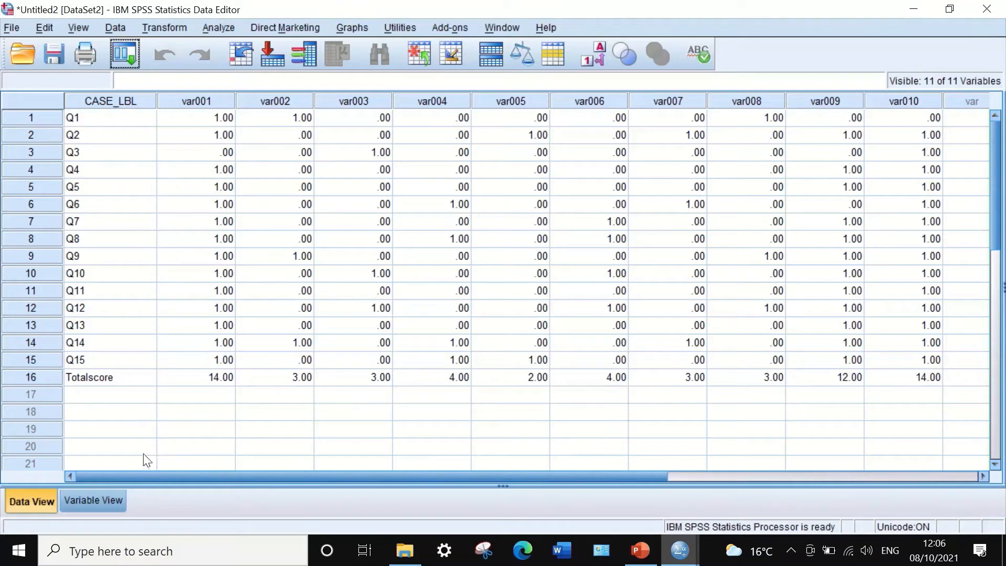
- Set the decimals of var001 to var010 in the transposed dataset to 0
{"action": "left_click", "coordinate": [102, 500]}
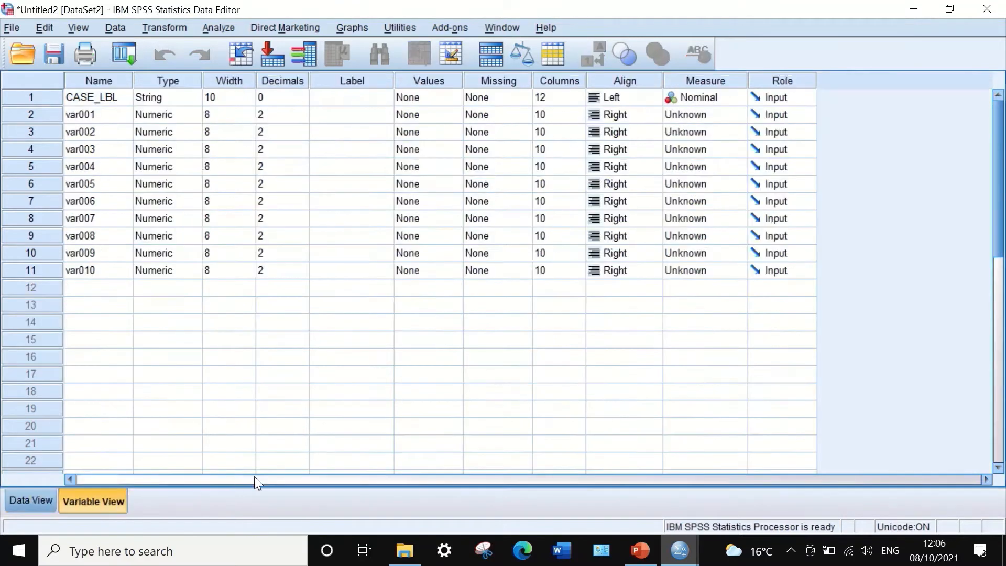
{"action": "left_click", "coordinate": [285, 115]}
{"action": "left_click", "coordinate": [302, 118]}
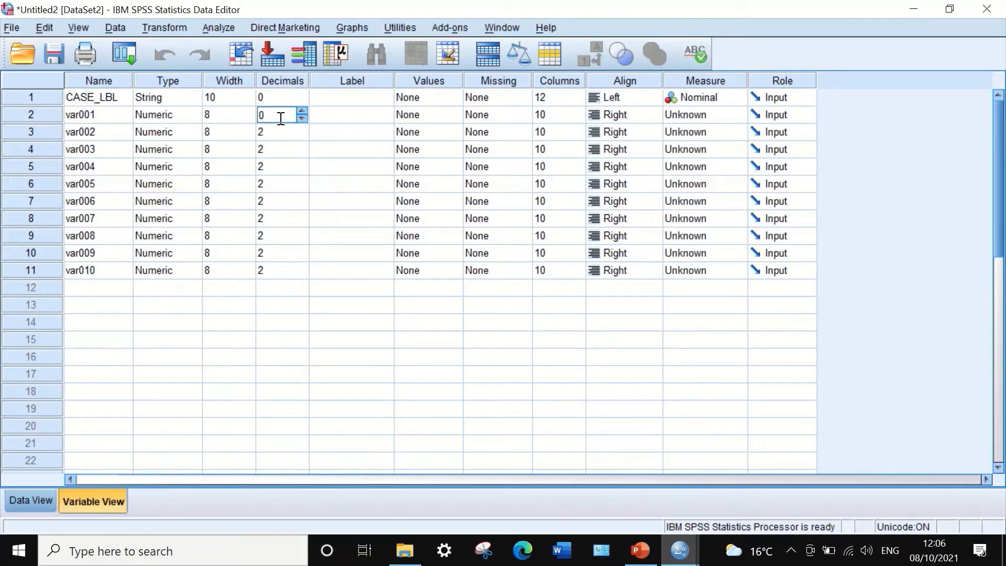
{"action": "left_click", "coordinate": [277, 98]}
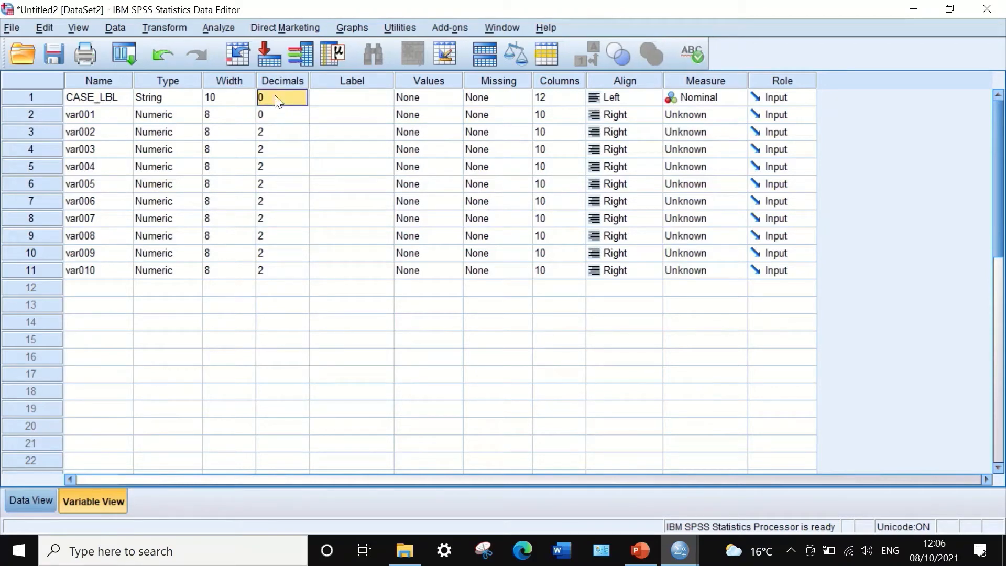
{"action": "left_click", "coordinate": [274, 114]}
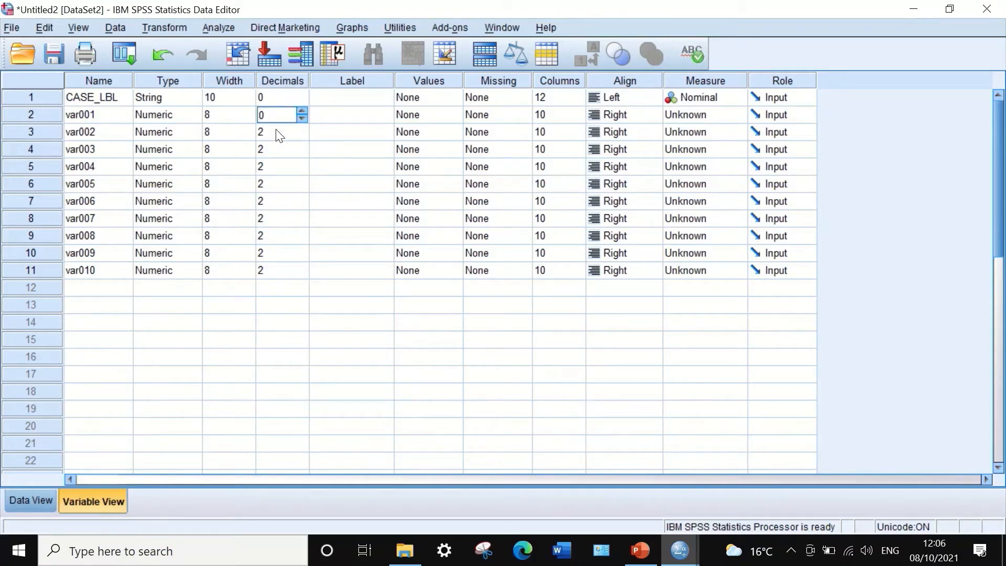
{"action": "left_click_drag", "start_coordinate": [276, 135], "coordinate": [270, 268]}
{"action": "type", "text": "0"}
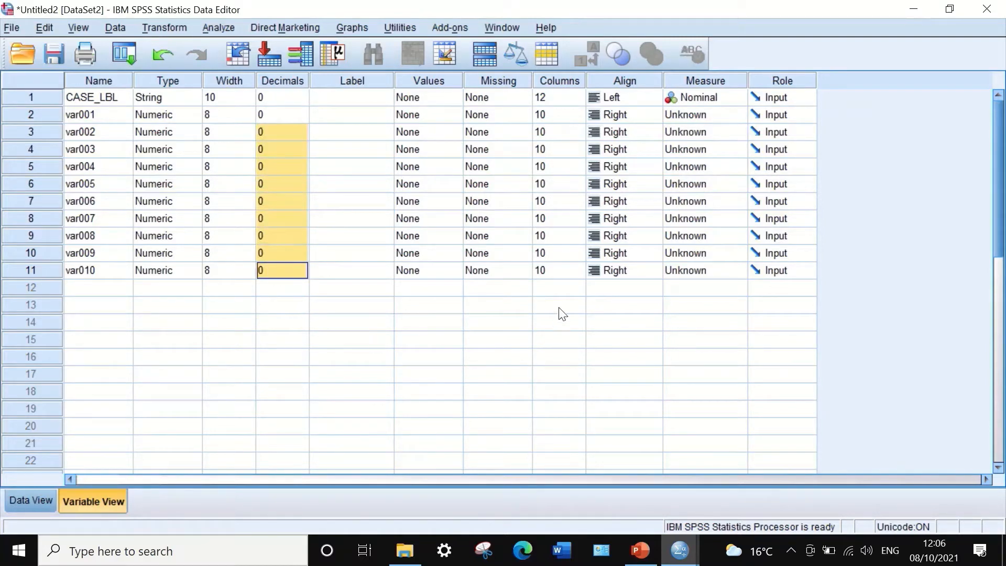
- Set the measurement level of var001 to var010 to Scale
{"action": "left_click", "coordinate": [718, 114]}
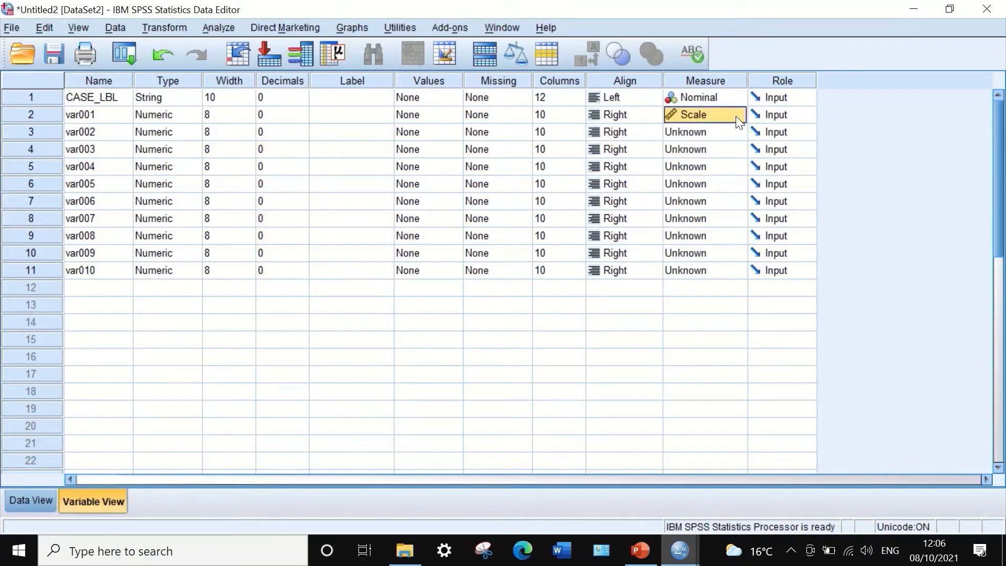
{"action": "left_click", "coordinate": [708, 130]}
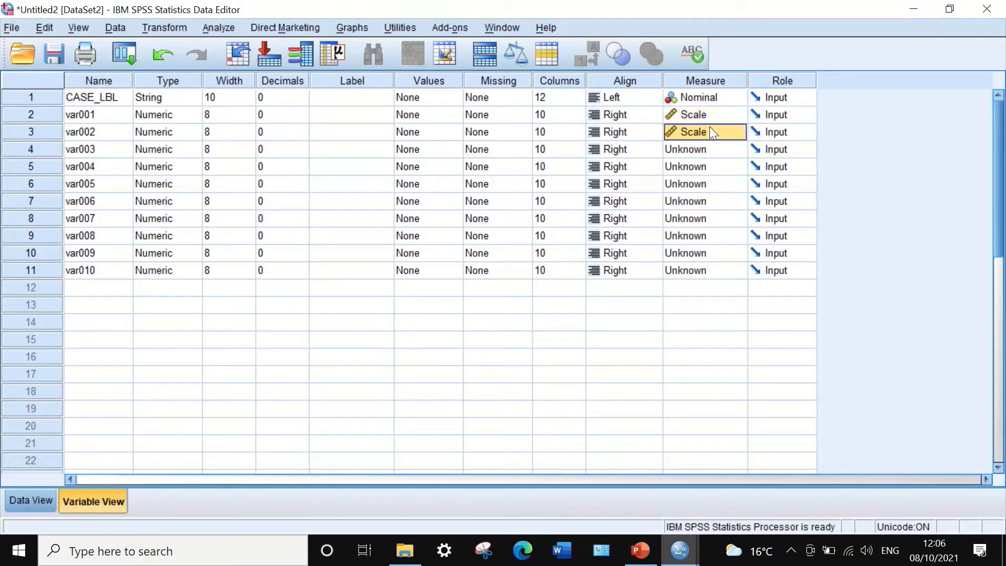
{"action": "left_click", "coordinate": [703, 151]}
{"action": "left_click", "coordinate": [692, 167]}
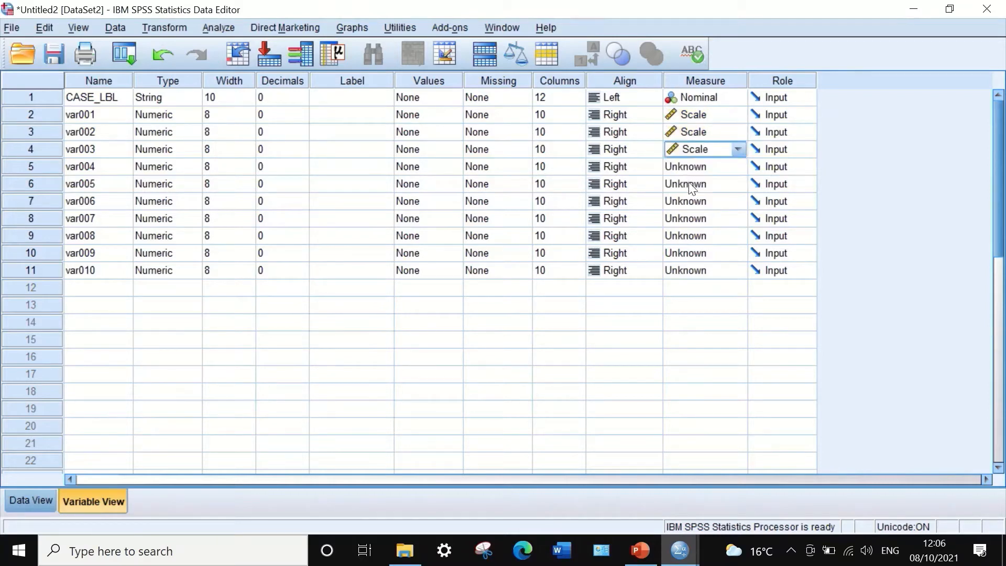
{"action": "left_click", "coordinate": [690, 169]}
{"action": "left_click", "coordinate": [693, 184]}
{"action": "left_click", "coordinate": [694, 185]}
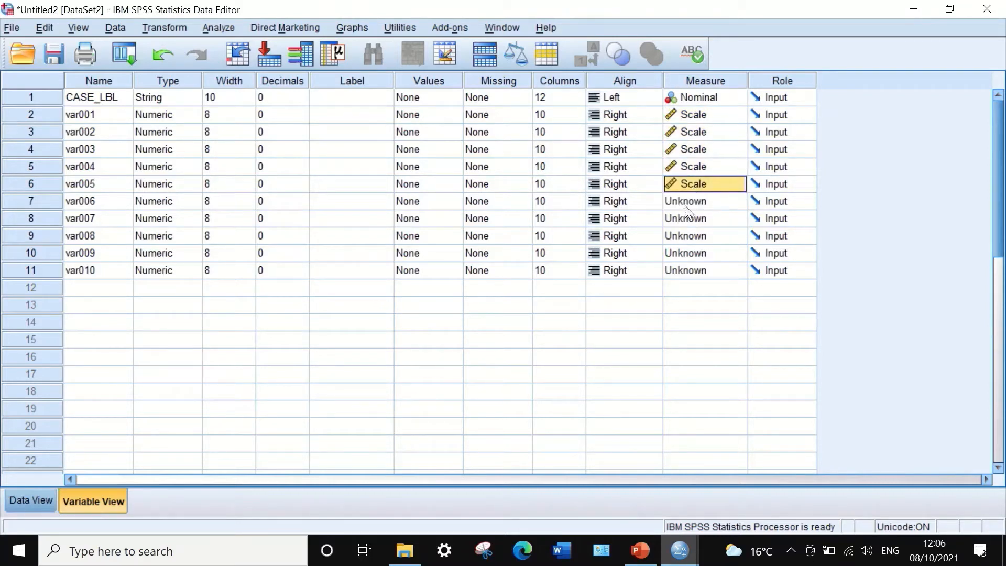
{"action": "left_click", "coordinate": [685, 205]}
{"action": "left_click", "coordinate": [687, 220]}
{"action": "left_click", "coordinate": [687, 224]}
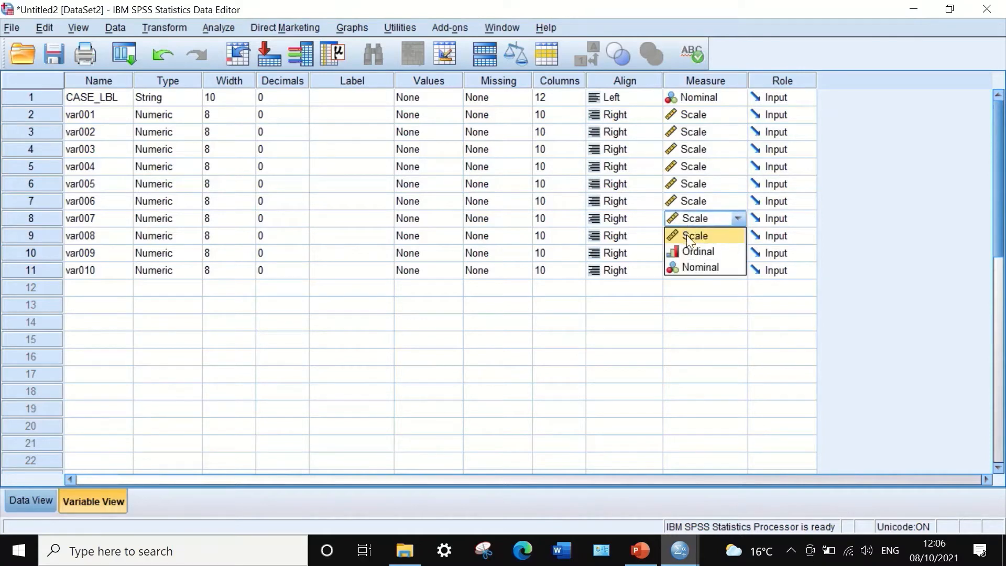
{"action": "left_click", "coordinate": [687, 235]}
{"action": "left_click", "coordinate": [690, 238]}
{"action": "left_click", "coordinate": [693, 253]}
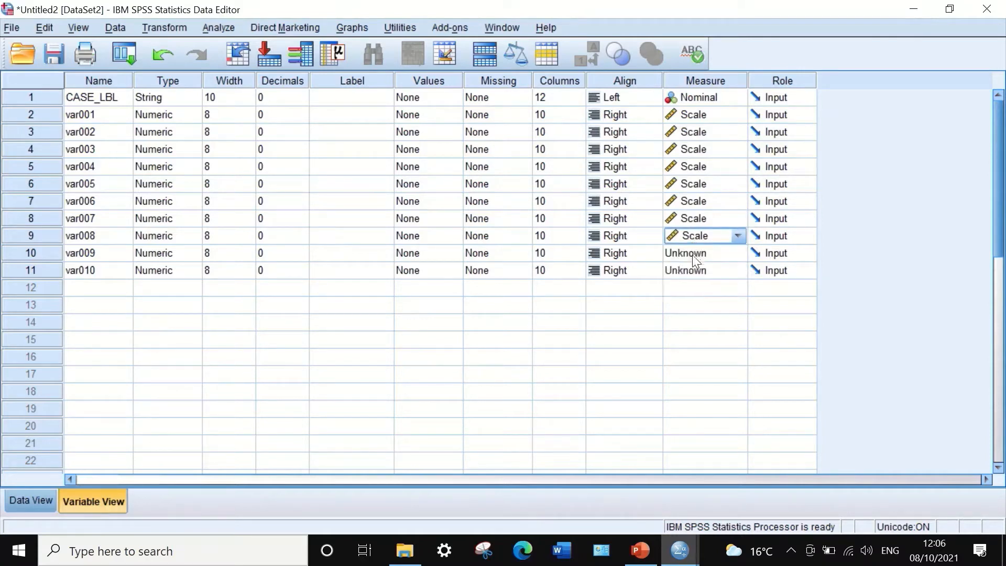
{"action": "left_click", "coordinate": [693, 254]}
{"action": "left_click", "coordinate": [690, 268]}
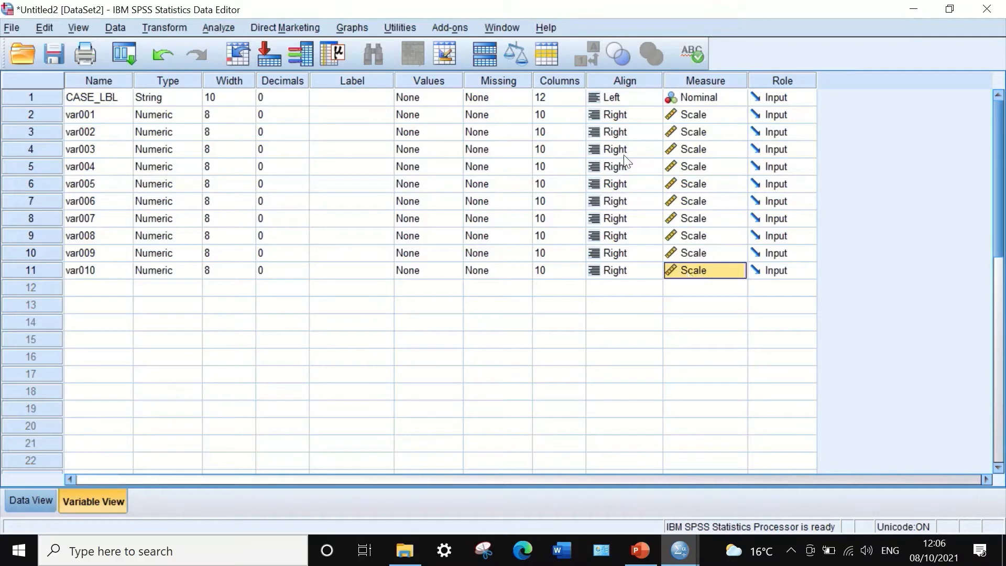
- Set the alignment of CASE_LBL and var001 to Center
{"action": "left_click", "coordinate": [634, 101]}
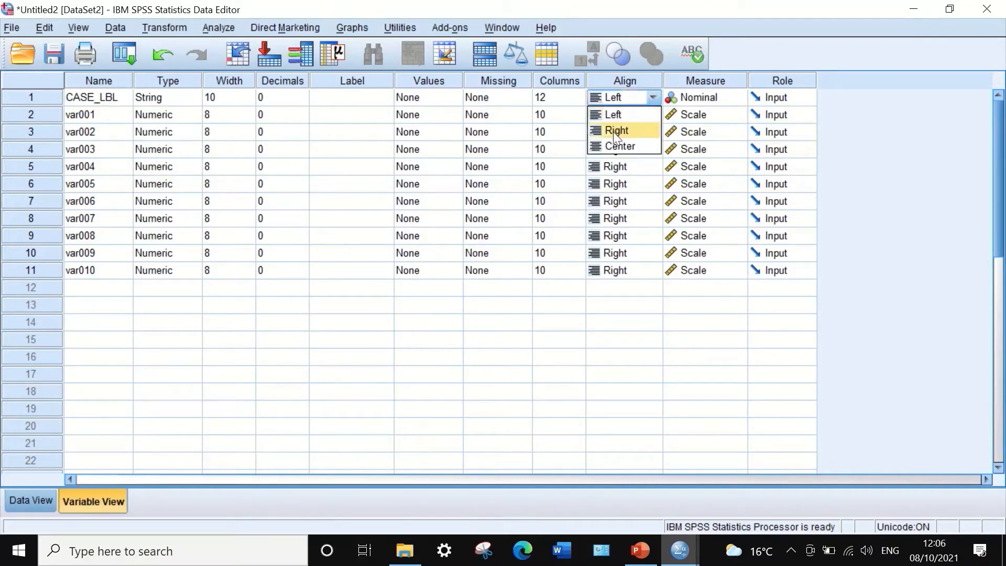
{"action": "left_click", "coordinate": [613, 131]}
{"action": "left_click", "coordinate": [641, 99]}
{"action": "left_click", "coordinate": [628, 145]}
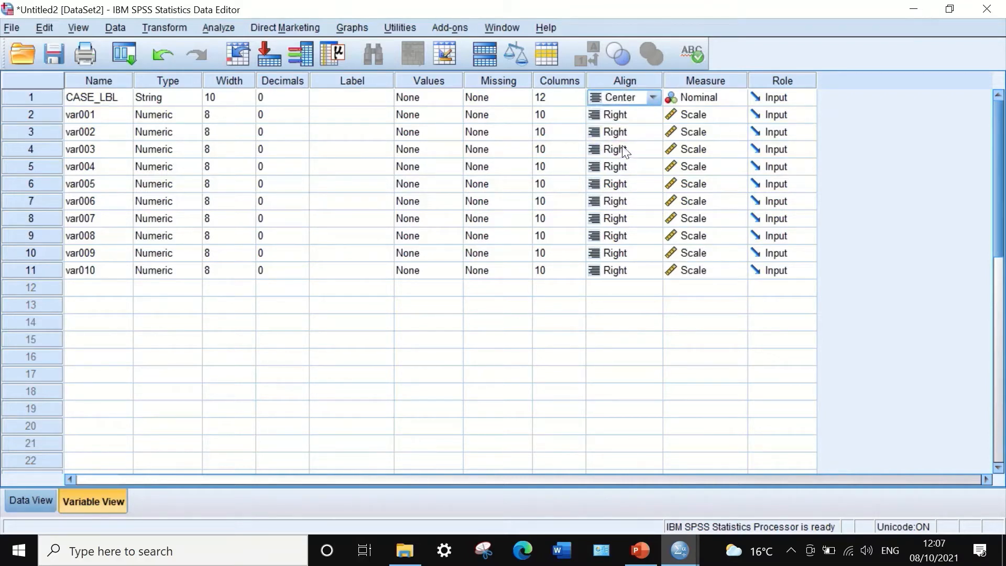
{"action": "left_click", "coordinate": [635, 120]}
{"action": "left_click", "coordinate": [636, 118]}
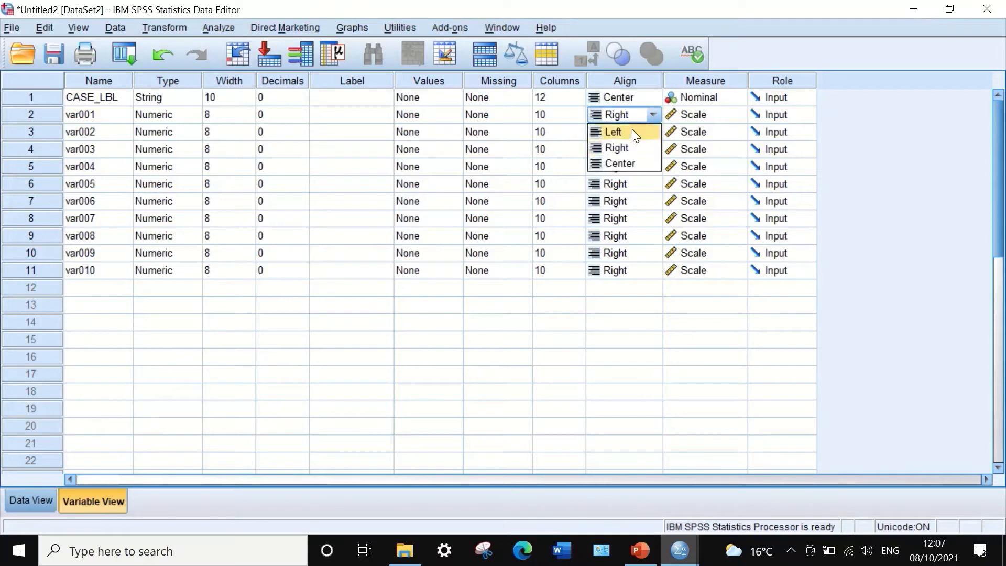
{"action": "left_click", "coordinate": [622, 162]}
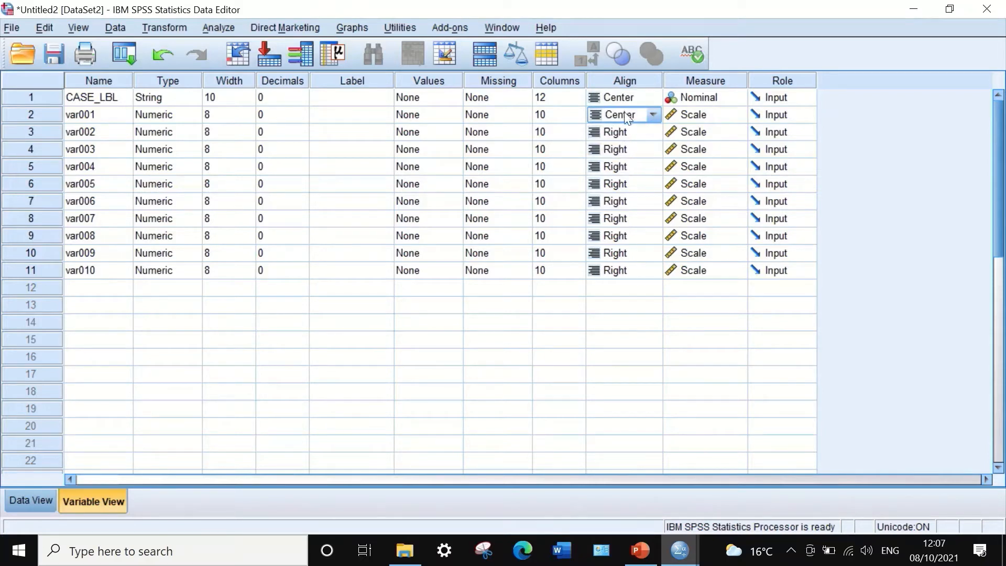
- Copy the Center alignment and paste it to var002 through var010
{"action": "left_click", "coordinate": [639, 100]}
{"action": "left_click", "coordinate": [640, 94]}
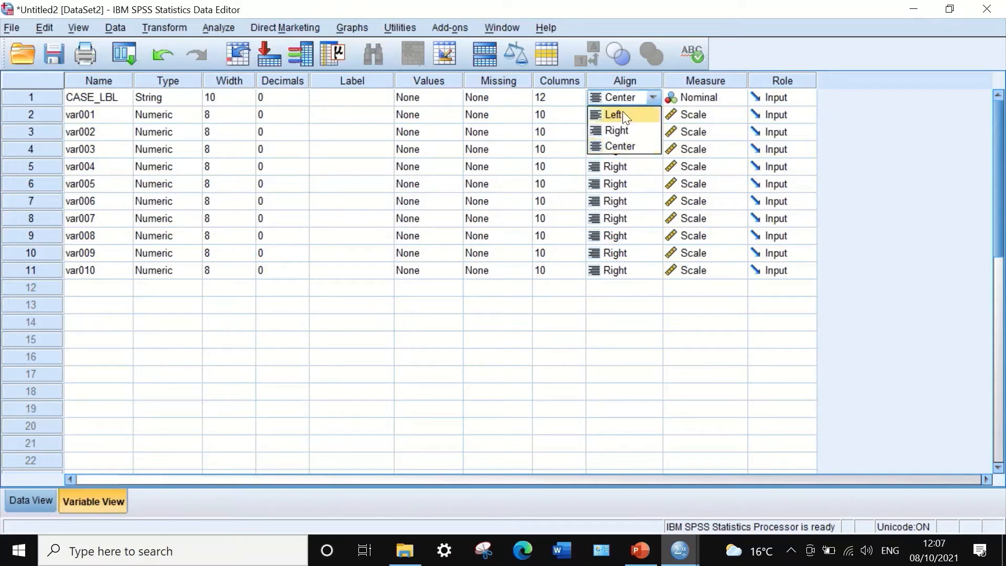
{"action": "left_click", "coordinate": [616, 171]}
{"action": "left_click", "coordinate": [649, 98]}
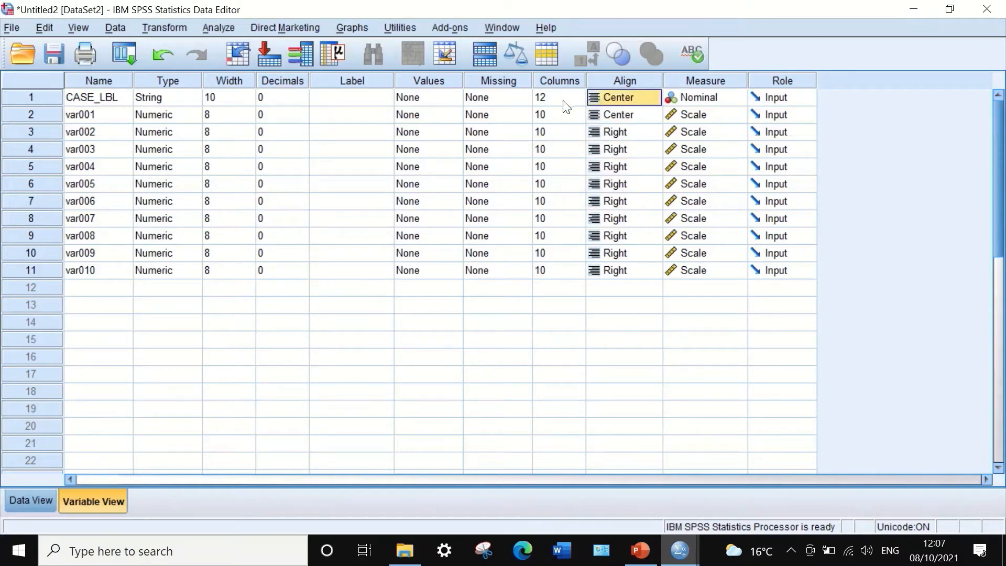
{"action": "left_click_drag", "start_coordinate": [630, 132], "coordinate": [637, 271]}
{"action": "right_click", "coordinate": [638, 168]}
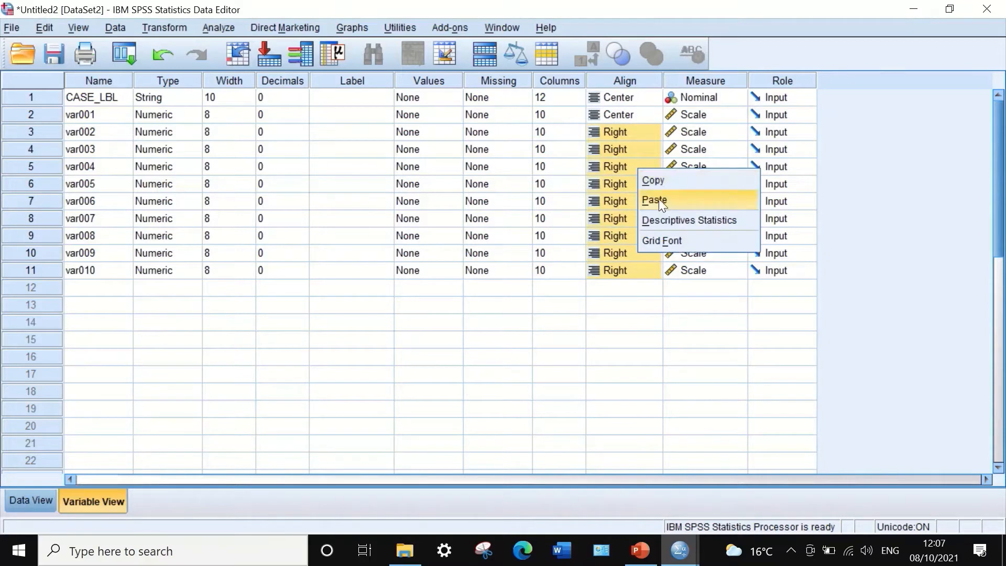
{"action": "left_click", "coordinate": [659, 200]}
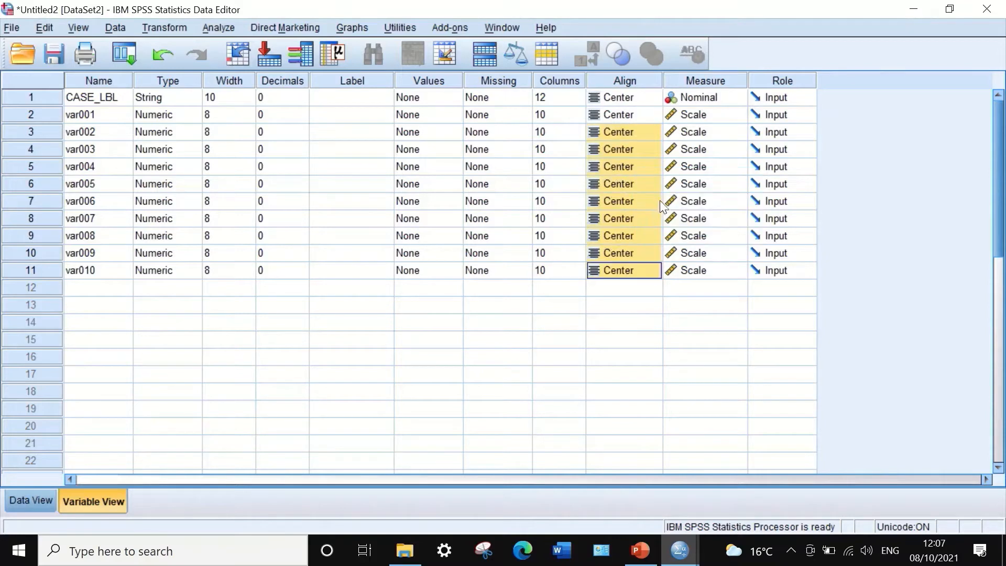
- Set the display column width of CASE_LBL to 4
{"action": "left_click", "coordinate": [571, 99]}
{"action": "left_click", "coordinate": [581, 102]}
{"action": "left_click", "coordinate": [582, 101]}
{"action": "left_click", "coordinate": [582, 101]}
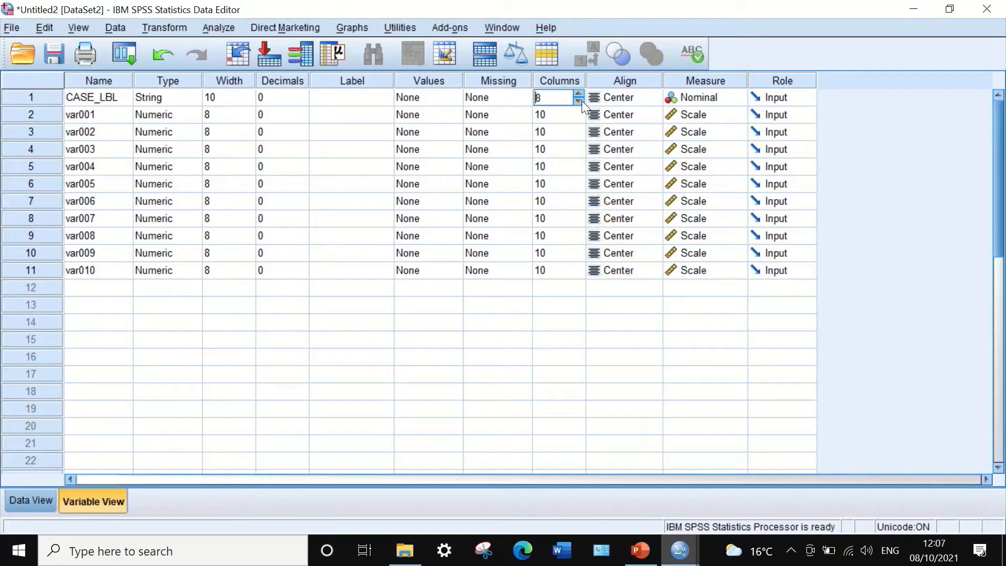
{"action": "left_click", "coordinate": [582, 101]}
{"action": "left_click", "coordinate": [582, 100]}
{"action": "left_click", "coordinate": [582, 101]}
{"action": "left_click", "coordinate": [581, 100]}
{"action": "left_click", "coordinate": [582, 100]}
- Copy the column width of 4 from CASE_LBL and paste it to var001 through var010
{"action": "left_click", "coordinate": [578, 120]}
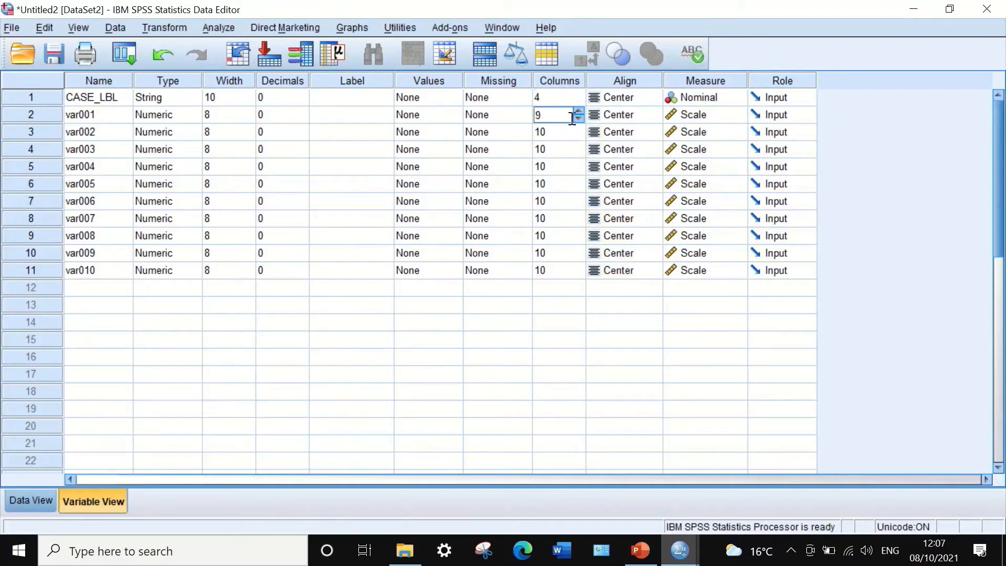
{"action": "left_click", "coordinate": [544, 95]}
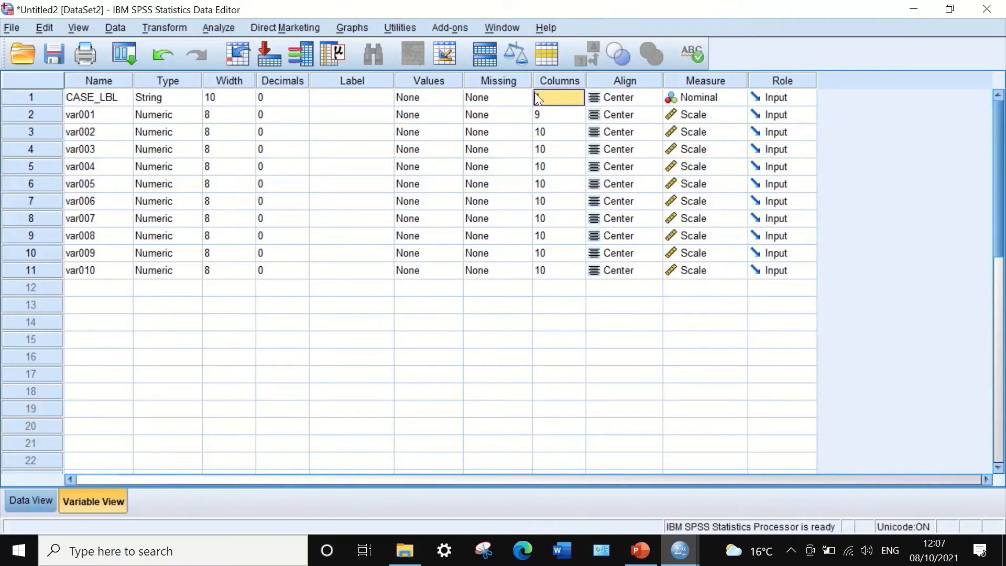
{"action": "left_click_drag", "start_coordinate": [557, 115], "coordinate": [556, 271]}
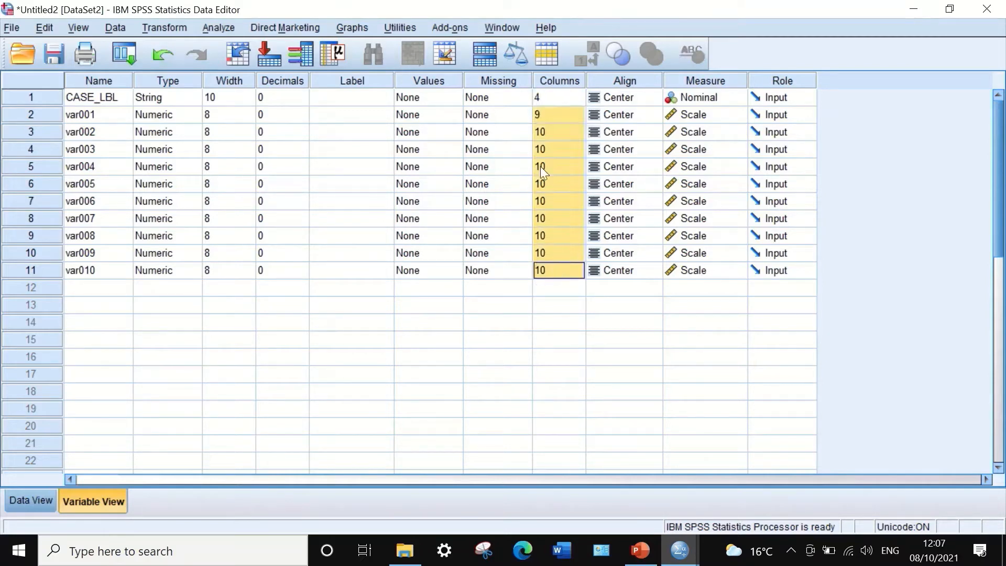
{"action": "right_click", "coordinate": [561, 122]}
{"action": "left_click", "coordinate": [577, 152]}
- Rename var001 through var010 by replacing every "var0" with "S" in the variable names
{"action": "left_click", "coordinate": [101, 118]}
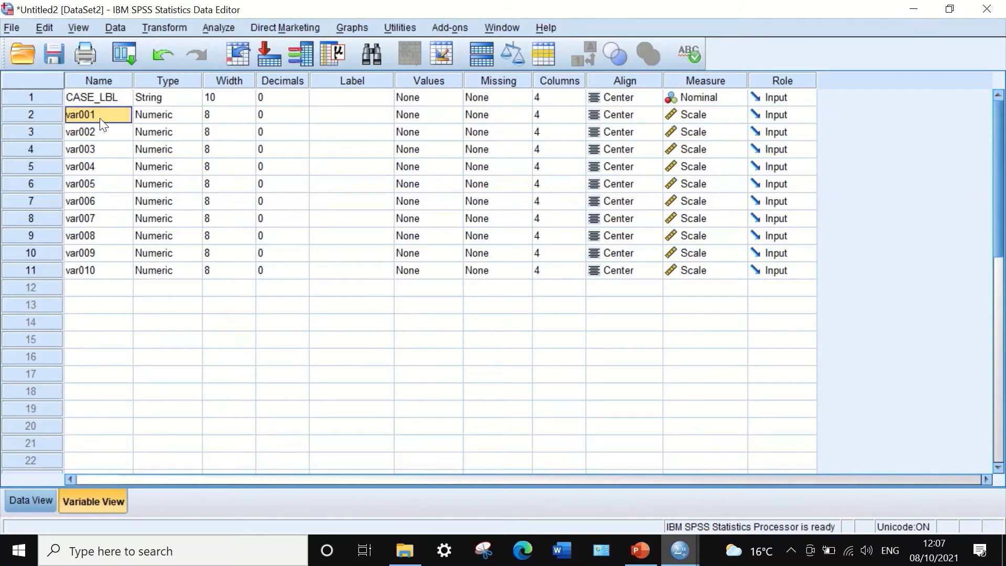
{"action": "key", "text": "ctrl+f"}
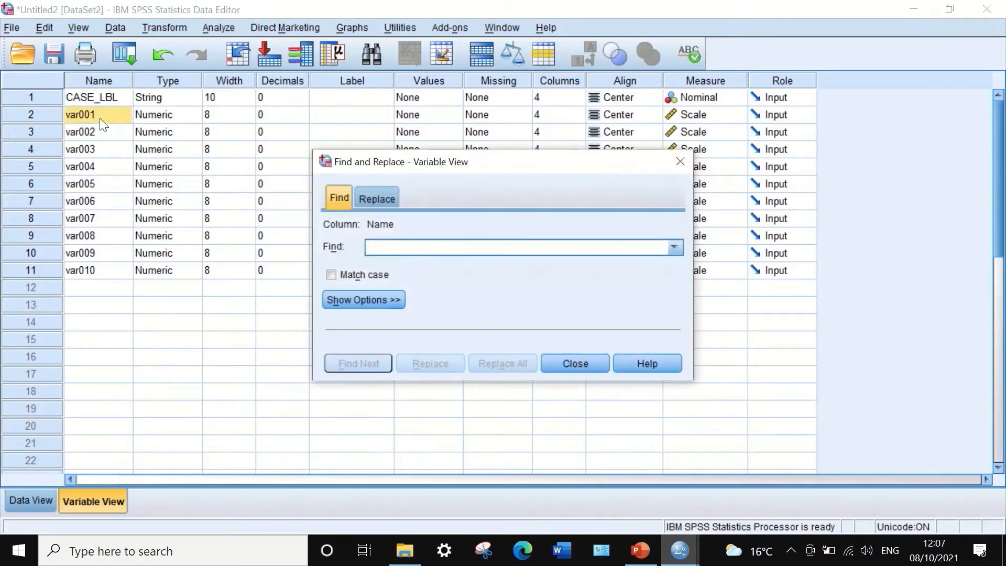
{"action": "left_click", "coordinate": [382, 197]}
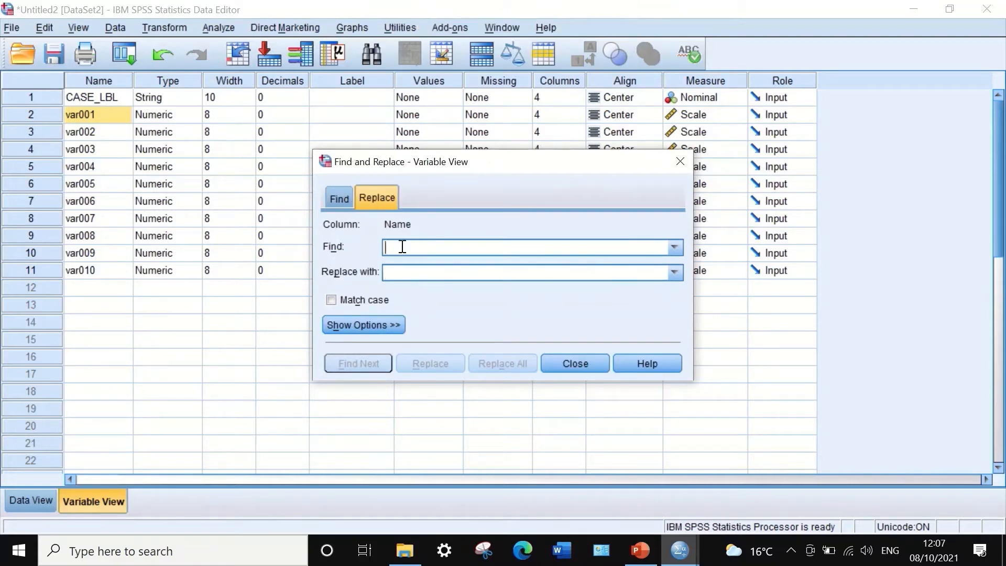
{"action": "type", "text": "var0"}
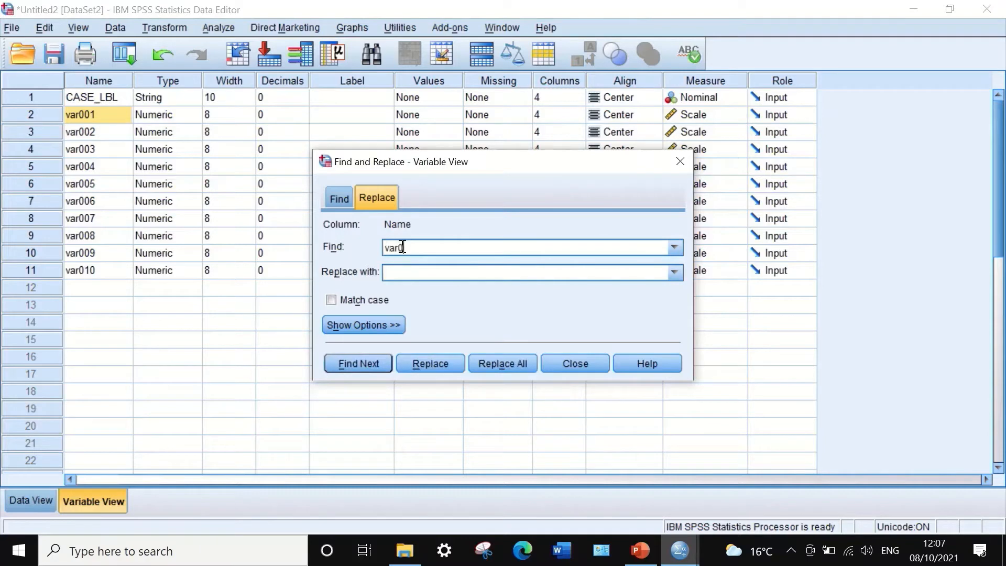
{"action": "left_click", "coordinate": [459, 272]}
{"action": "type", "text": "S"}
{"action": "left_click_drag", "start_coordinate": [112, 260], "coordinate": [100, 129]}
{"action": "left_click_drag", "start_coordinate": [89, 266], "coordinate": [82, 117]}
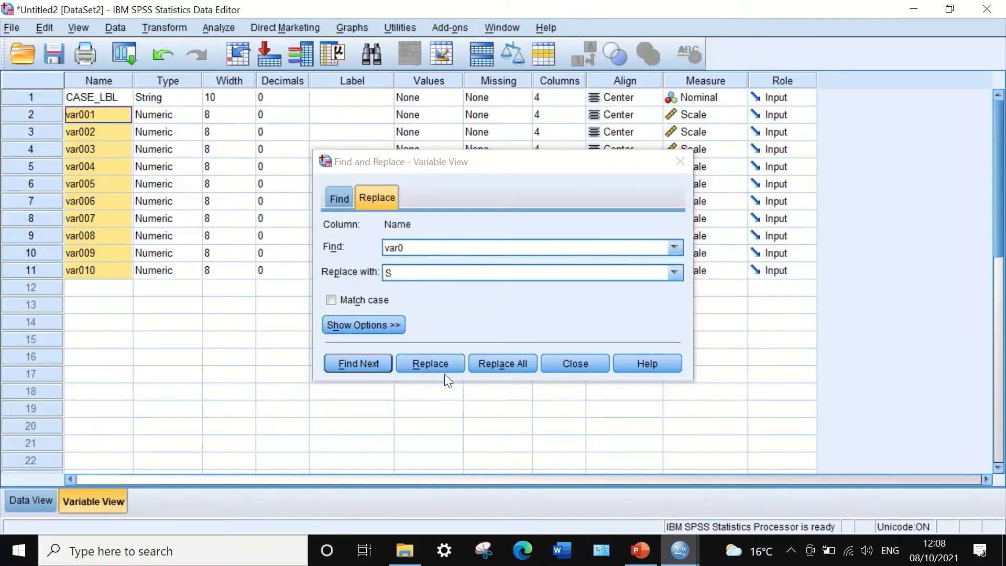
{"action": "left_click", "coordinate": [493, 362]}
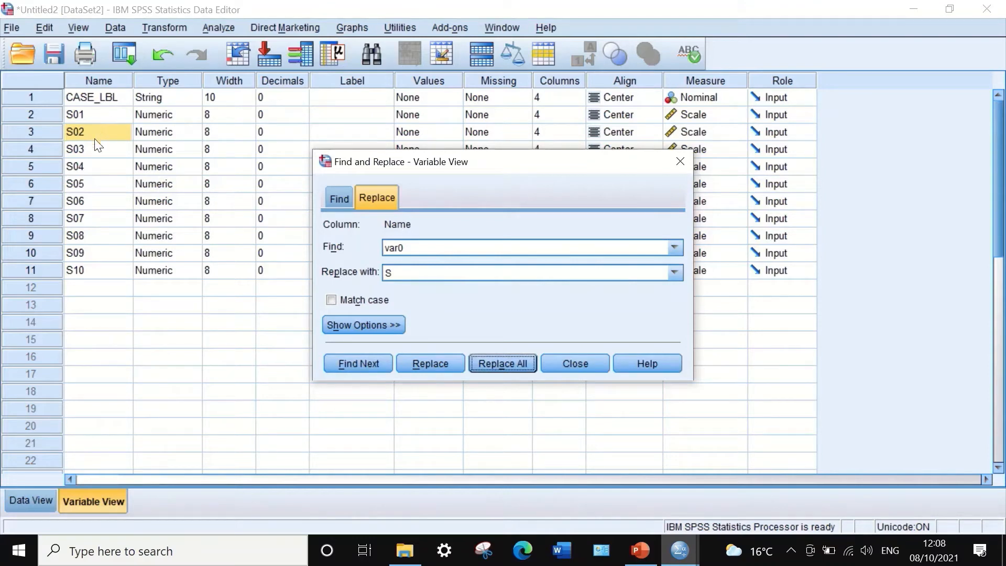
{"action": "left_click", "coordinate": [578, 363]}
- Begin computing a new variable from the transposed data with VarQ as target, and list all available functions
{"action": "left_click", "coordinate": [42, 499]}
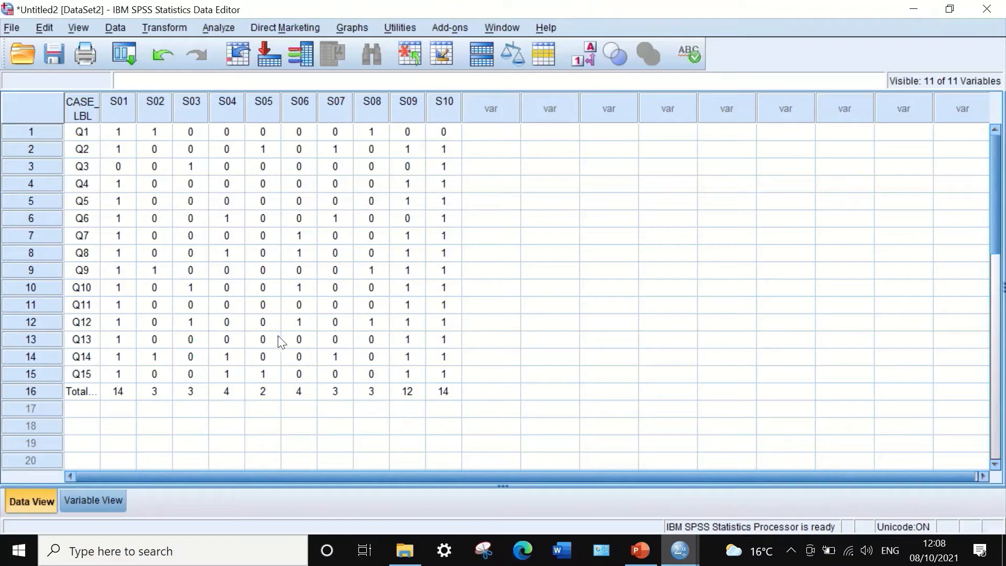
{"action": "left_click", "coordinate": [171, 25]}
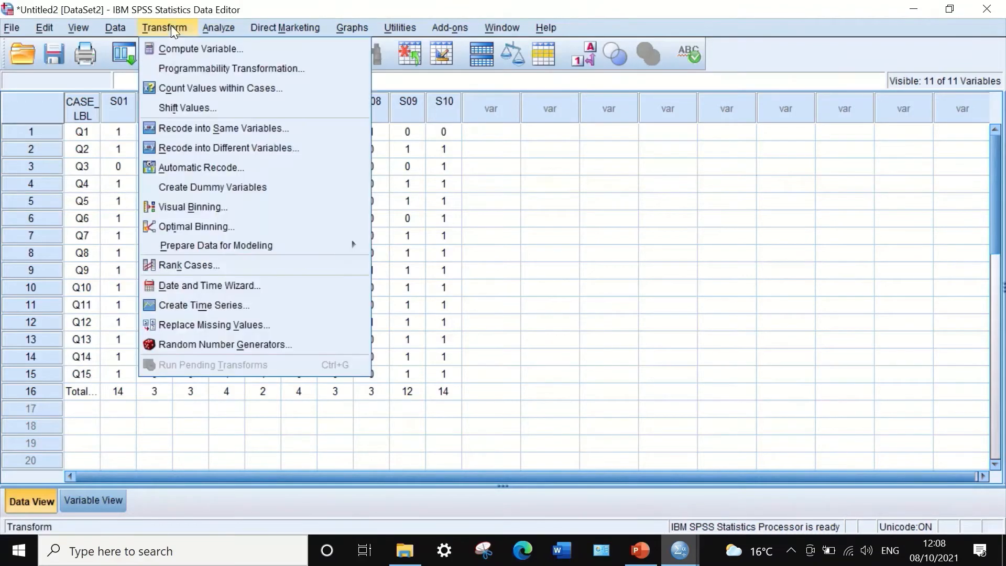
{"action": "left_click", "coordinate": [181, 47]}
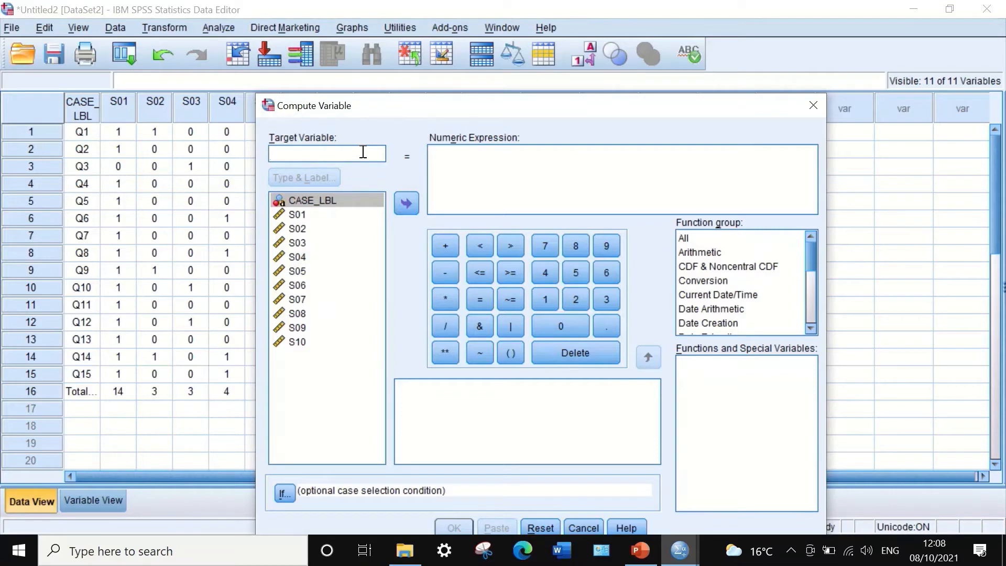
{"action": "type", "text": "Var"}
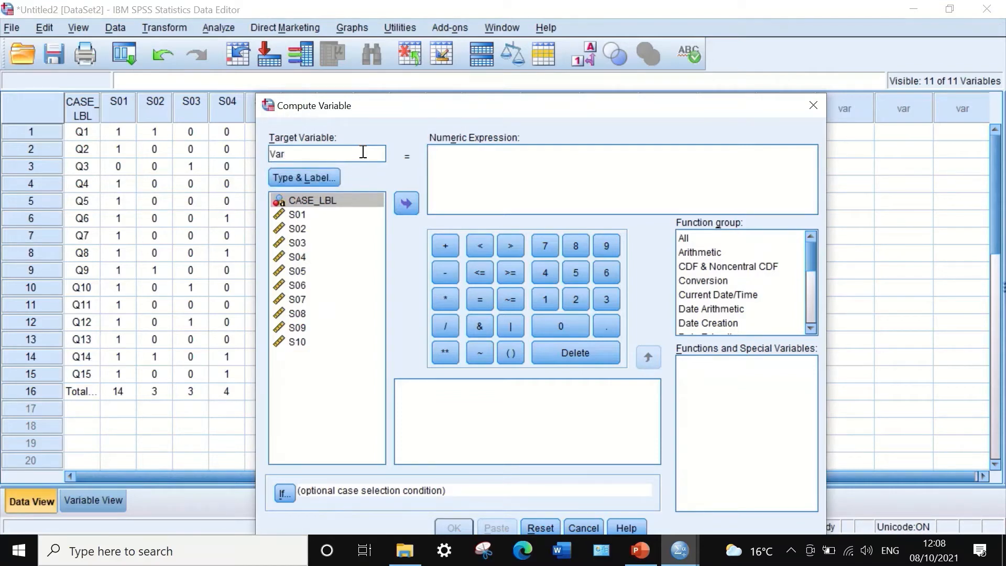
{"action": "type", "text": "Q"}
{"action": "left_click", "coordinate": [693, 244]}
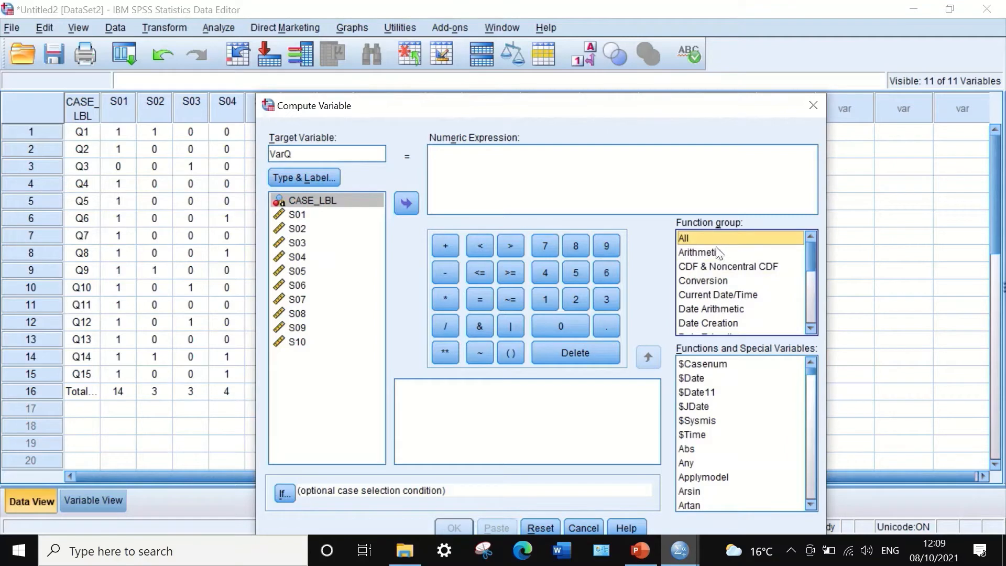
- Insert the Variance function from the Statistical function group into the numeric expression for the target variable VarQ
{"action": "left_click_drag", "start_coordinate": [809, 253], "coordinate": [810, 304]}
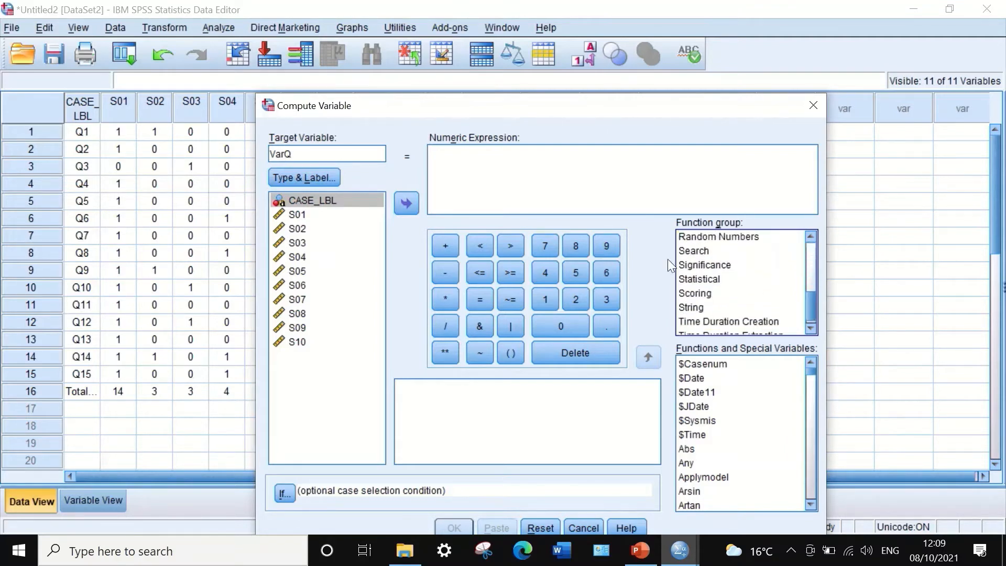
{"action": "left_click", "coordinate": [699, 280]}
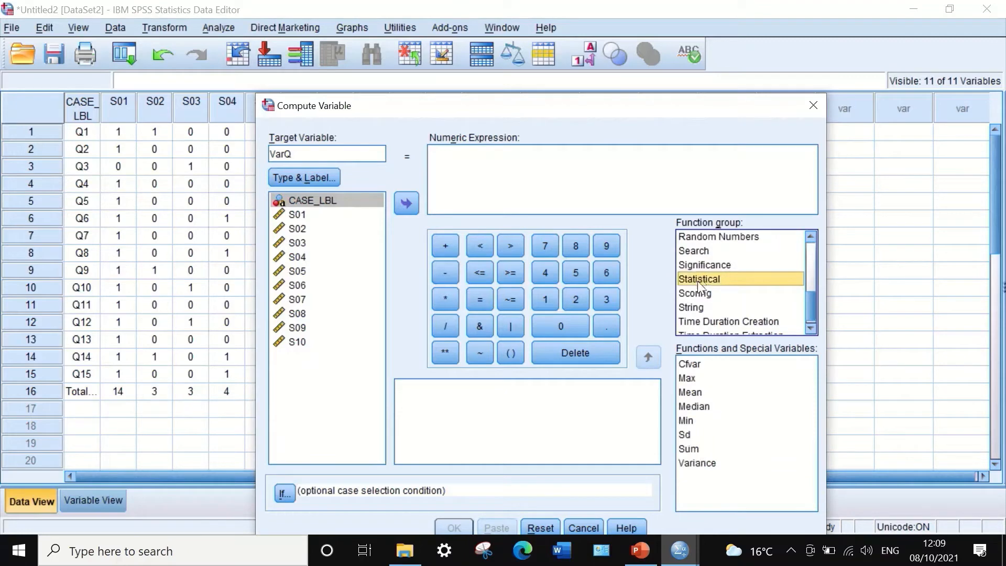
{"action": "left_click", "coordinate": [705, 465]}
{"action": "left_click_drag", "start_coordinate": [708, 469], "coordinate": [445, 157]}
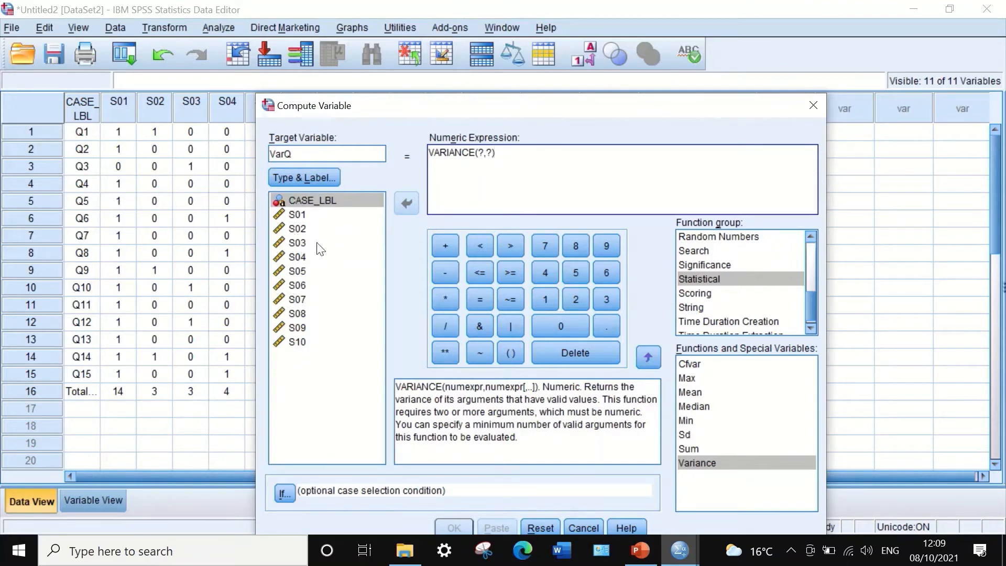
- Replace the placeholders in the VARIANCE function with the variables S01 and S02, separated by a comma
{"action": "left_click", "coordinate": [290, 217]}
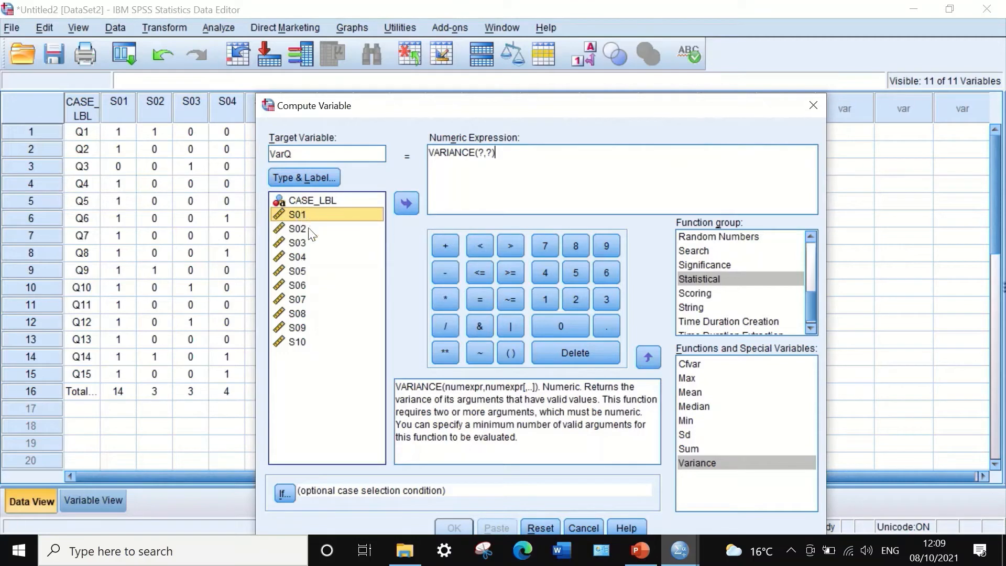
{"action": "double_click", "coordinate": [479, 153]}
{"action": "key", "text": "Delete"}
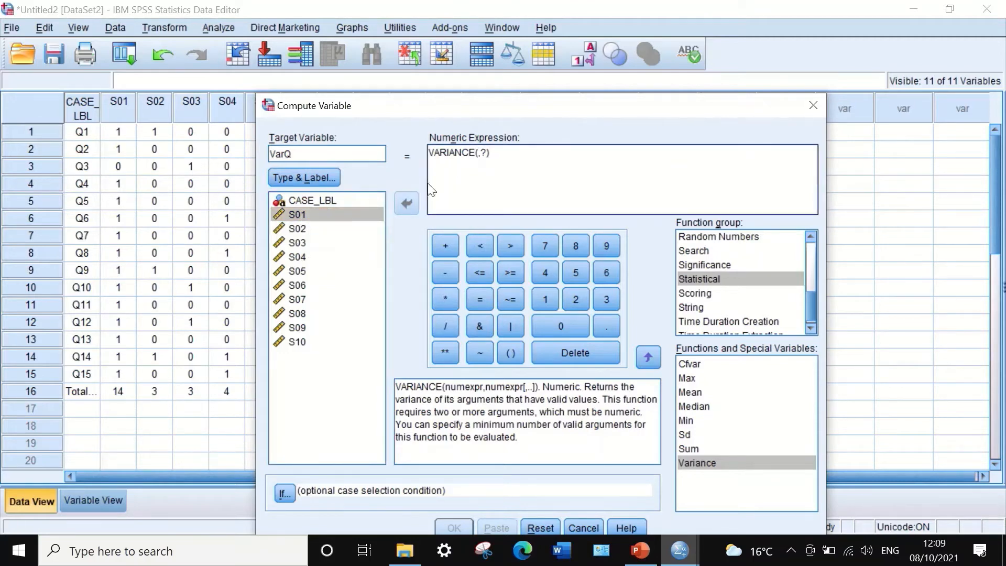
{"action": "left_click", "coordinate": [315, 216]}
{"action": "left_click", "coordinate": [400, 204]}
{"action": "double_click", "coordinate": [500, 152]}
{"action": "key", "text": "BackSpace"}
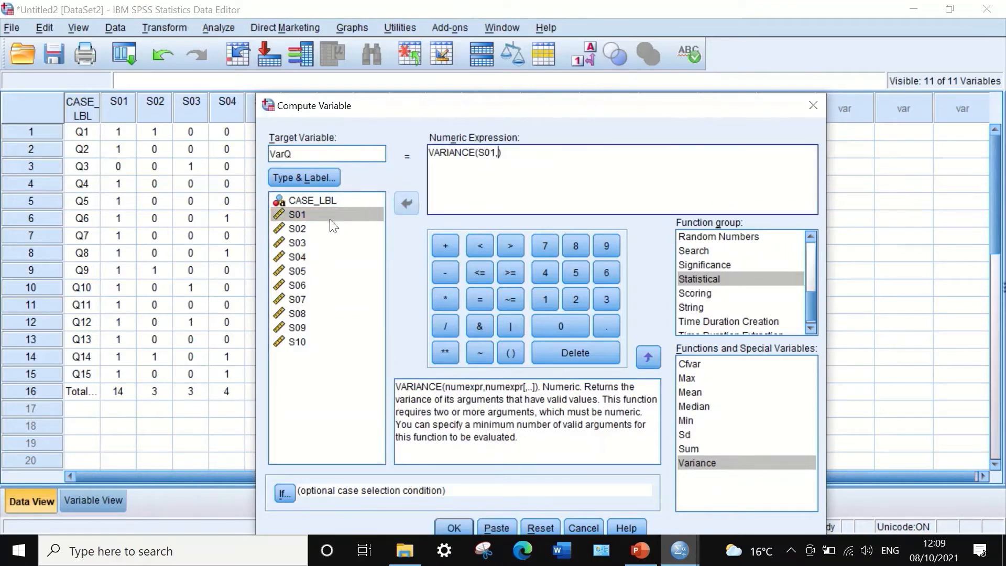
{"action": "left_click", "coordinate": [314, 229]}
{"action": "left_click", "coordinate": [315, 229]}
{"action": "left_click", "coordinate": [407, 198]}
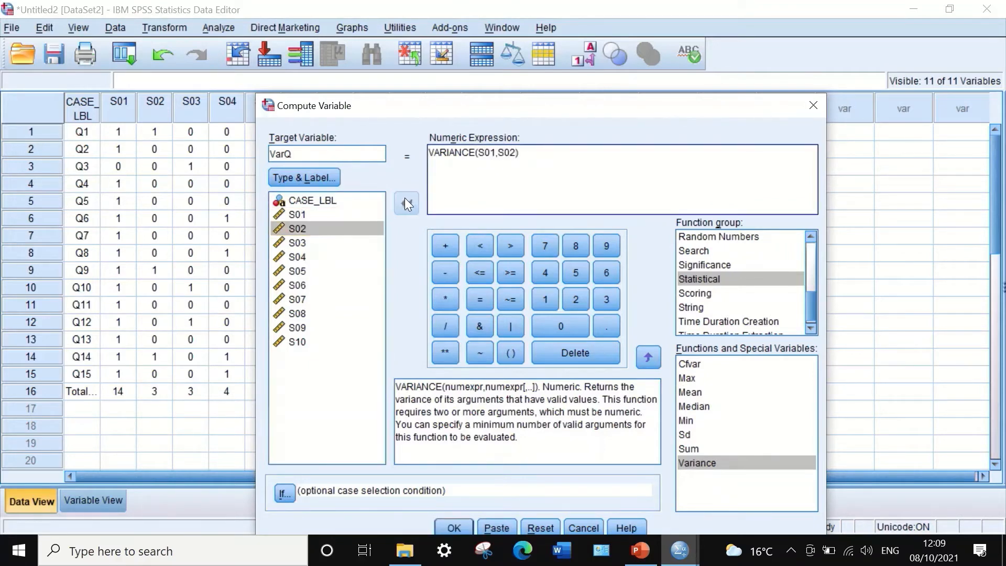
- Extend the VARIANCE arguments with S03, S04, S05 and S06, separated by commas
{"action": "left_click", "coordinate": [299, 241]}
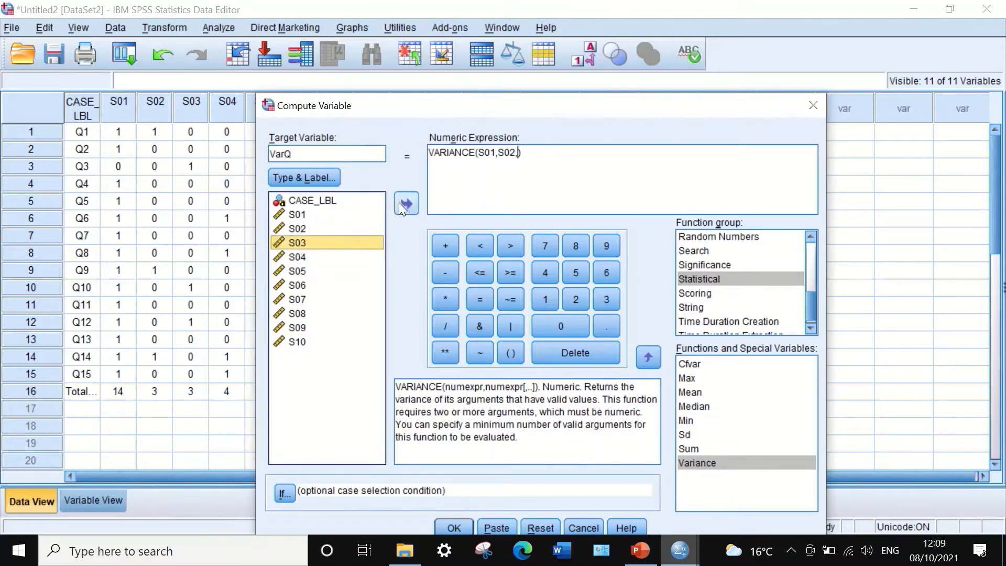
{"action": "left_click", "coordinate": [406, 204]}
{"action": "type", "text": ","}
{"action": "left_click", "coordinate": [303, 255]}
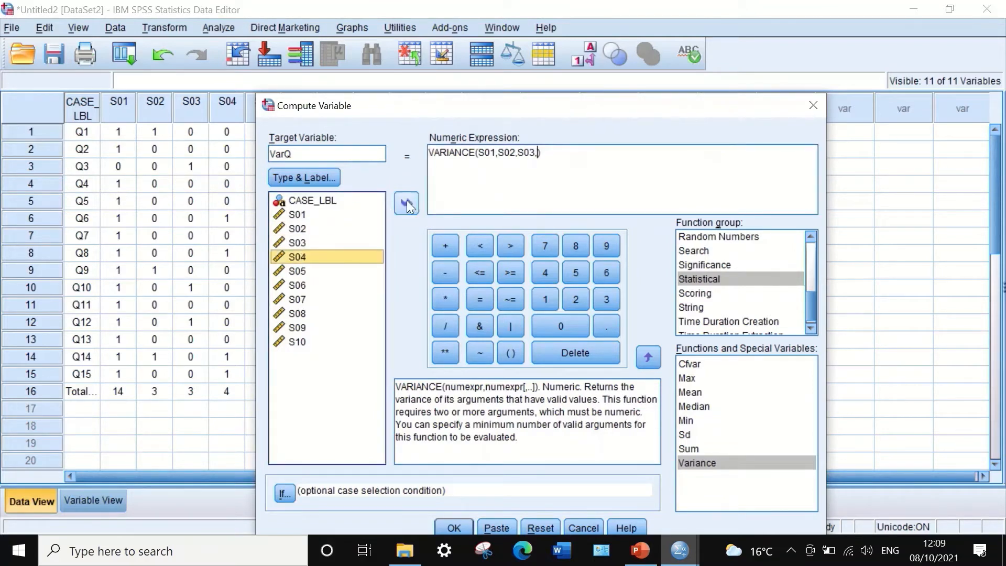
{"action": "left_click", "coordinate": [407, 205]}
{"action": "type", "text": ","}
{"action": "left_click", "coordinate": [301, 271]}
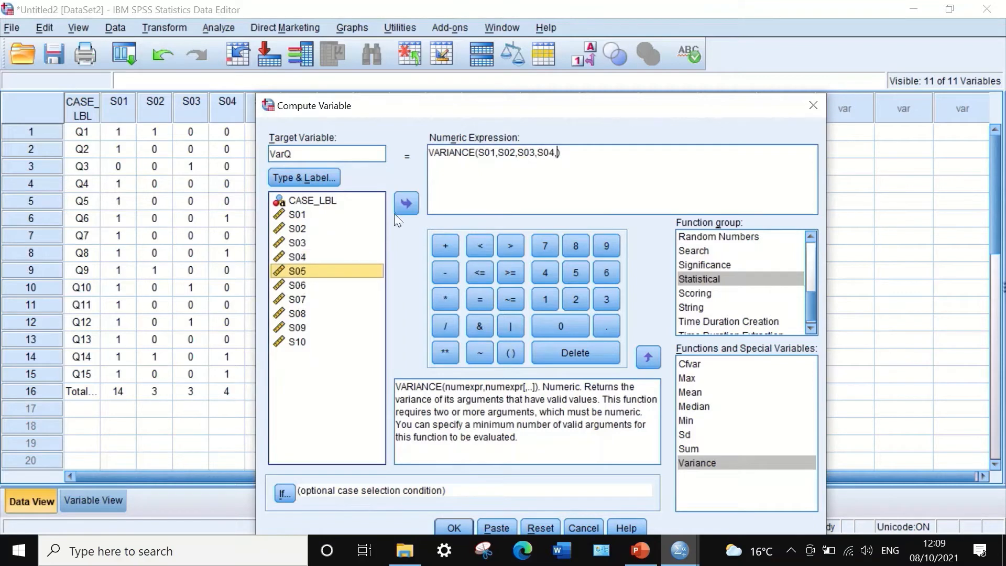
{"action": "left_click", "coordinate": [403, 205]}
{"action": "type", "text": ","}
{"action": "left_click", "coordinate": [306, 285]}
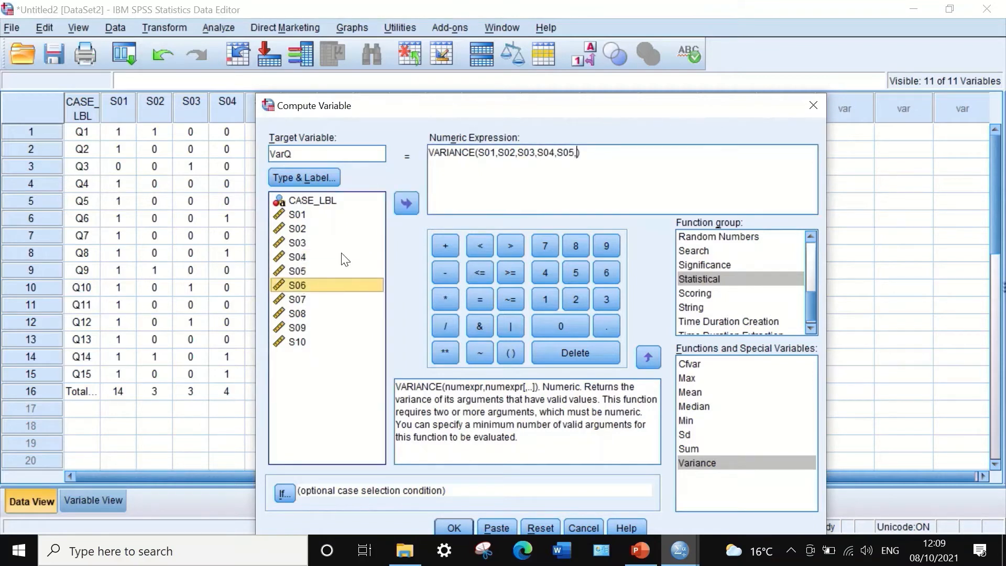
{"action": "left_click", "coordinate": [406, 204]}
{"action": "type", "text": ","}
- Complete the VARIANCE arguments with S07, S08, S09 and S10, and run the computation, returning to the data editor
{"action": "left_click", "coordinate": [299, 301]}
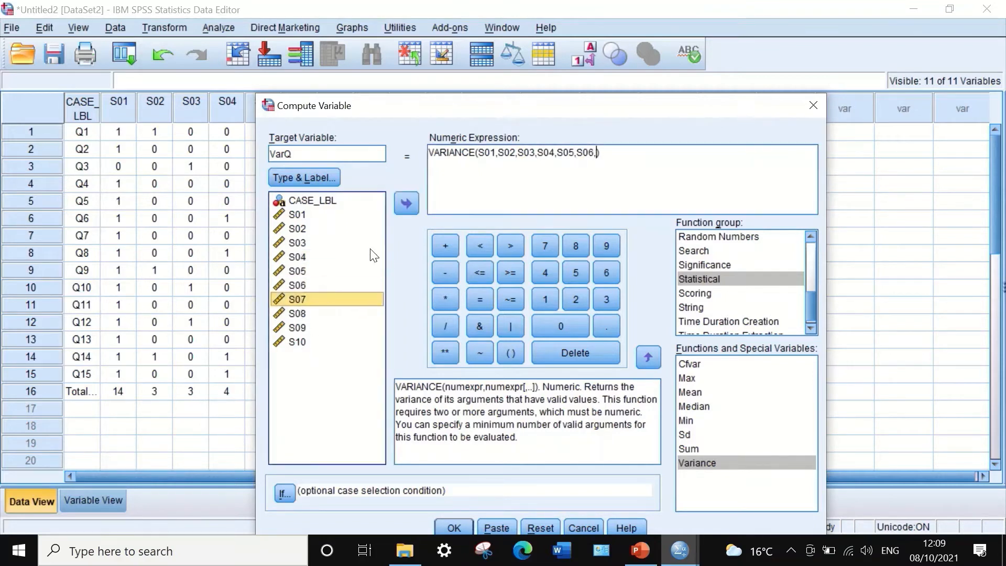
{"action": "left_click", "coordinate": [408, 206]}
{"action": "type", "text": ","}
{"action": "left_click", "coordinate": [295, 314]}
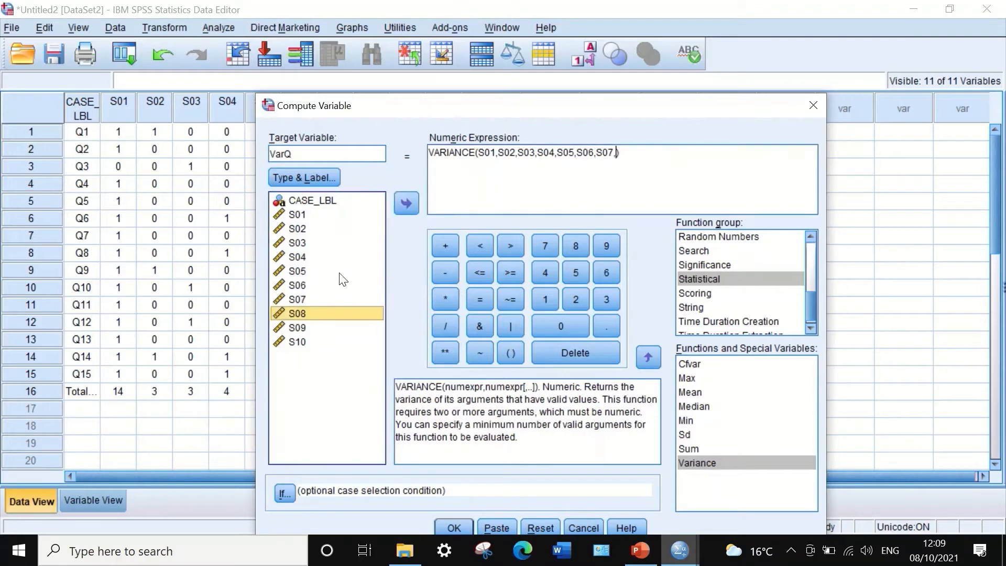
{"action": "left_click", "coordinate": [408, 204]}
{"action": "type", "text": ","}
{"action": "left_click", "coordinate": [297, 328]}
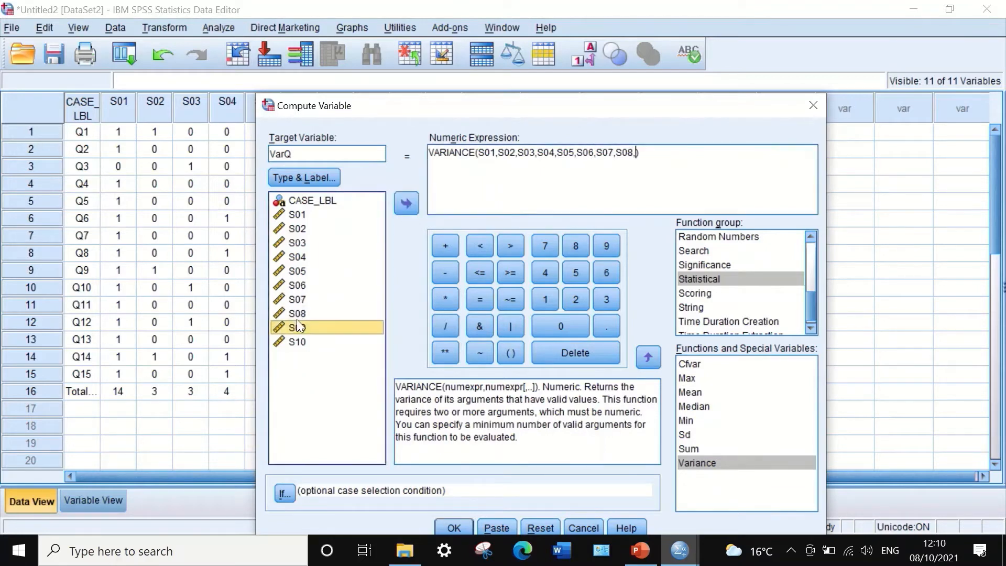
{"action": "left_click", "coordinate": [405, 207]}
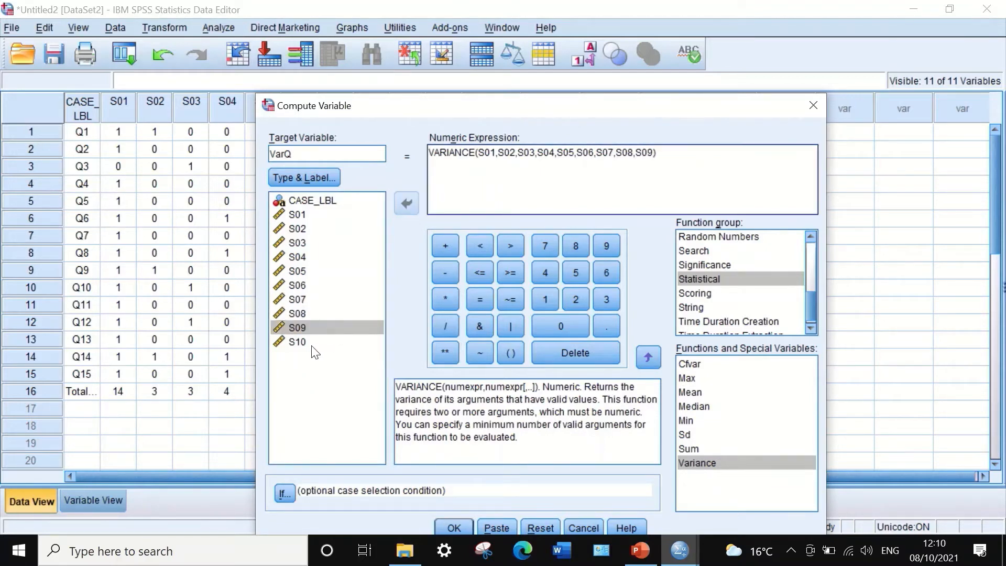
{"action": "type", "text": ","}
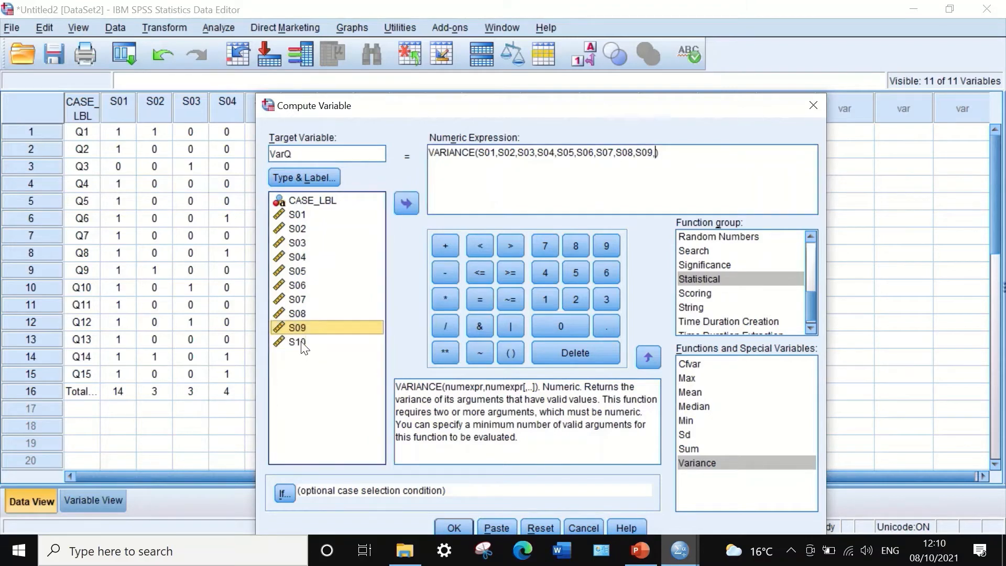
{"action": "left_click", "coordinate": [300, 344]}
{"action": "left_click", "coordinate": [403, 206]}
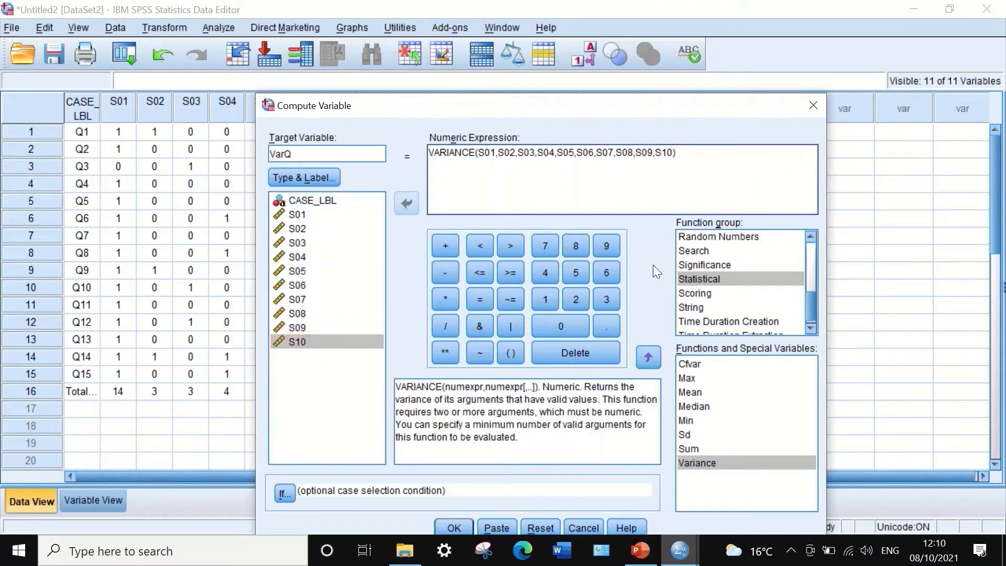
{"action": "left_click", "coordinate": [450, 526]}
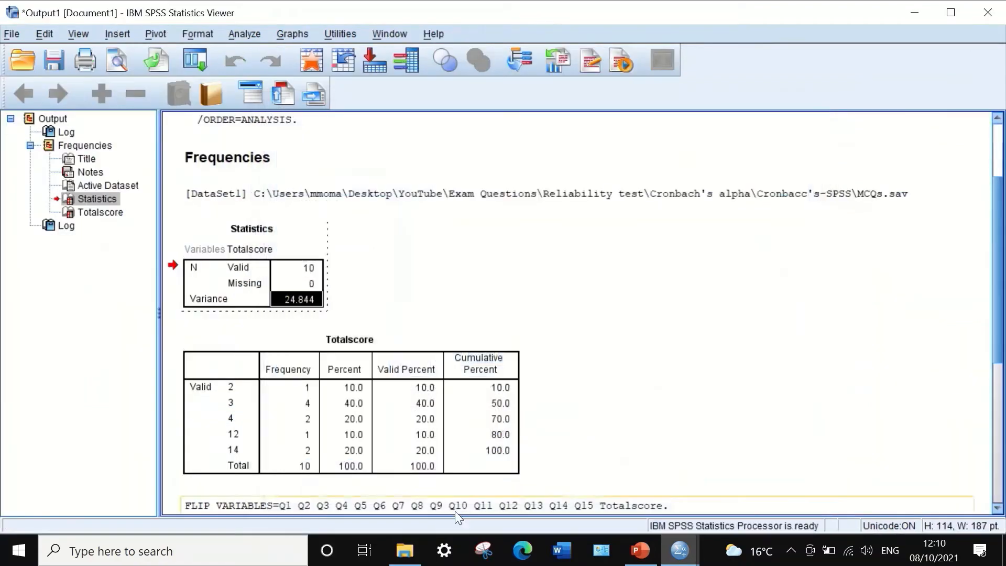
{"action": "left_click", "coordinate": [911, 9]}
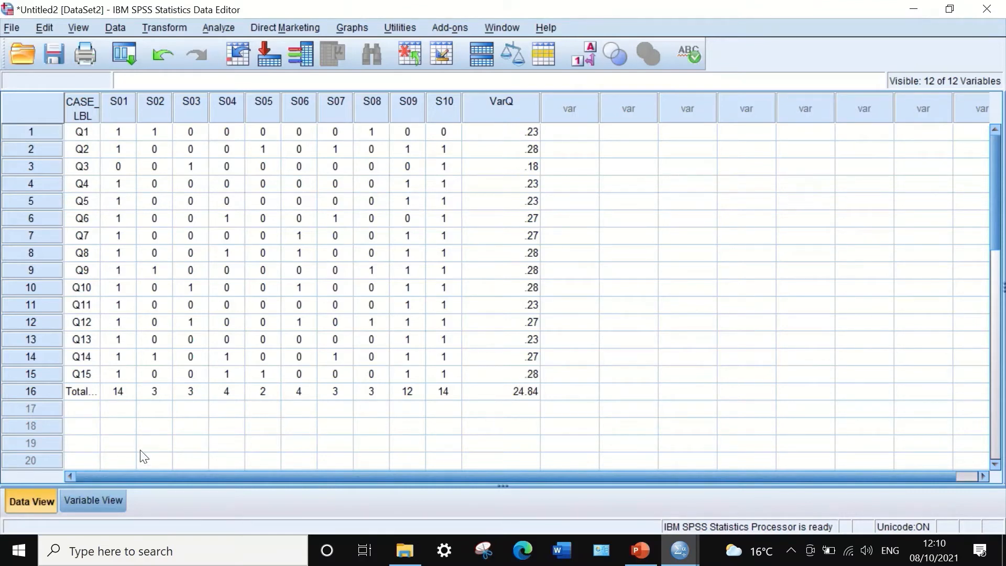
- Set the alignment of the VarQ variable to Center in the variable definitions
{"action": "left_click", "coordinate": [101, 500]}
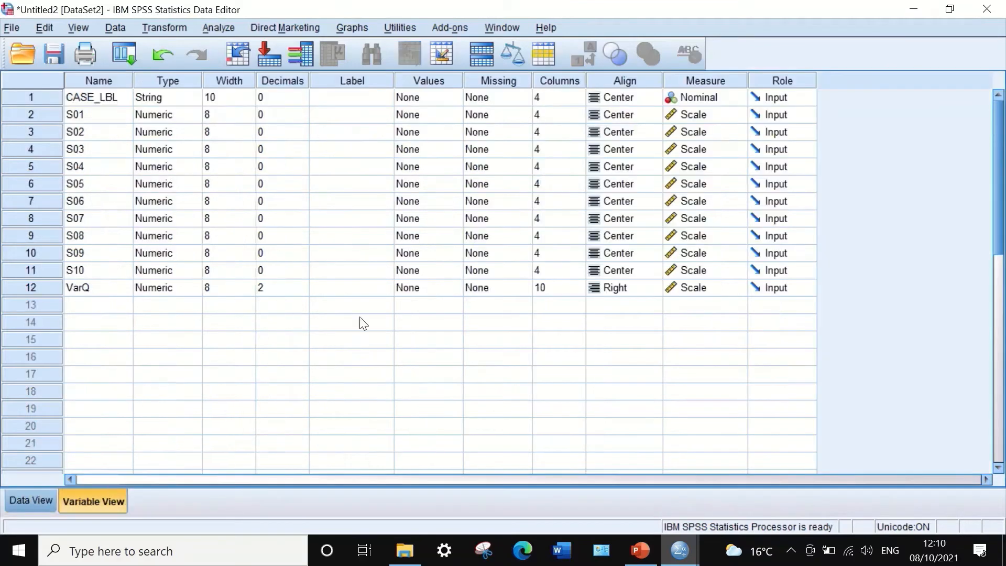
{"action": "left_click", "coordinate": [633, 292]}
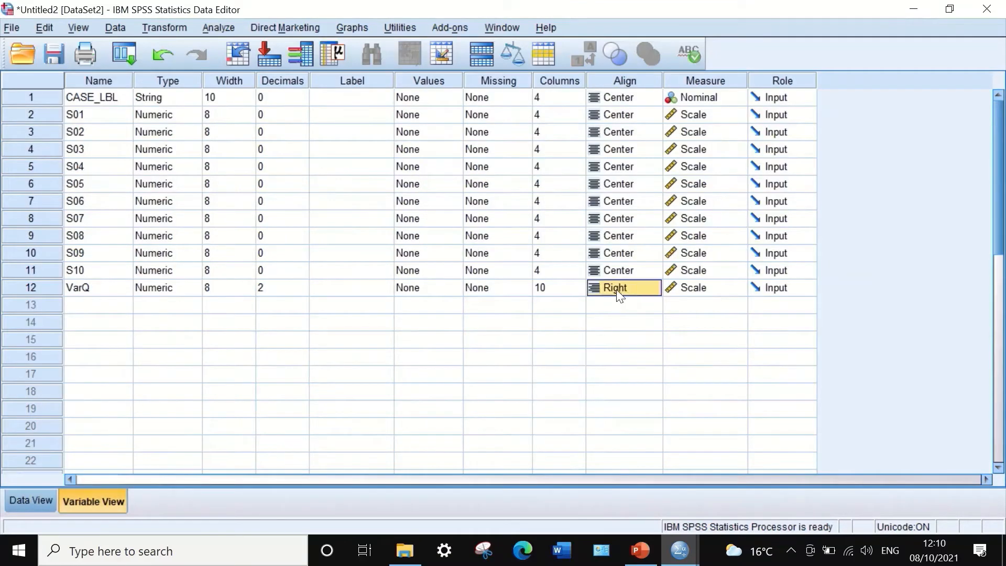
{"action": "left_click", "coordinate": [614, 294]}
{"action": "left_click", "coordinate": [619, 337]}
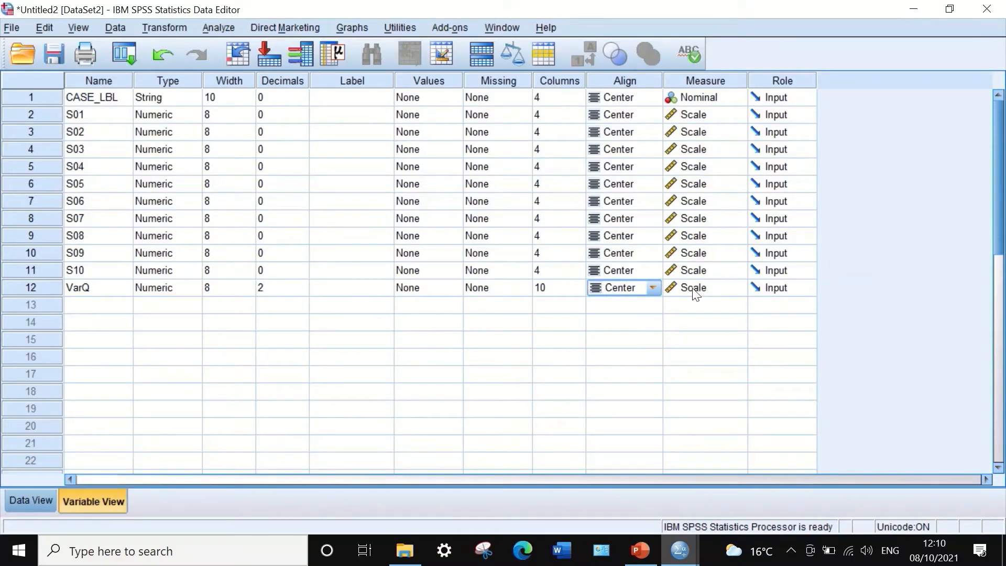
- Reduce the number of decimals for VarQ to 0
{"action": "left_click", "coordinate": [278, 288]}
{"action": "left_click", "coordinate": [302, 292]}
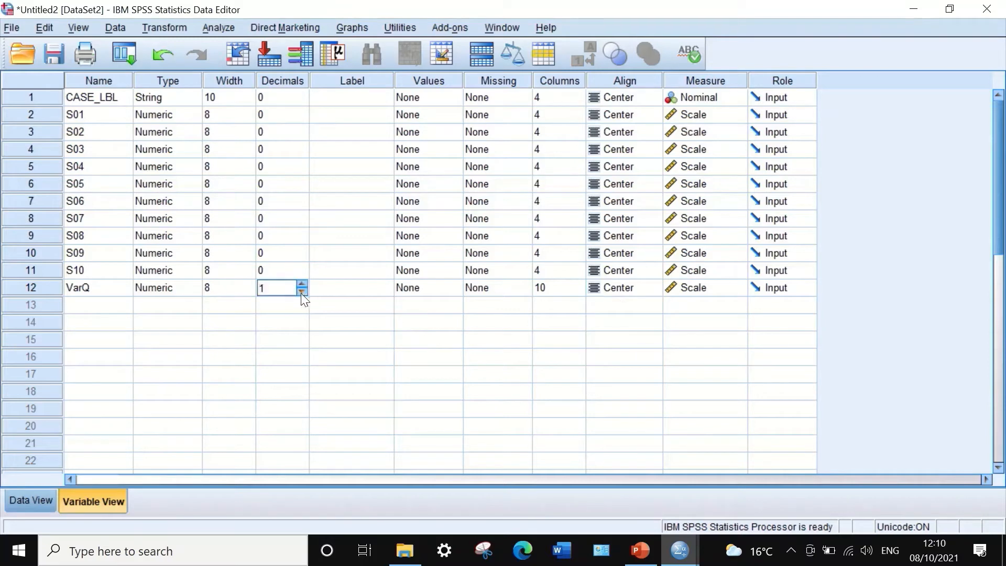
{"action": "left_click", "coordinate": [301, 292]}
- Clear the VarQ value of the total score case in row 16 of the data
{"action": "left_click", "coordinate": [31, 501]}
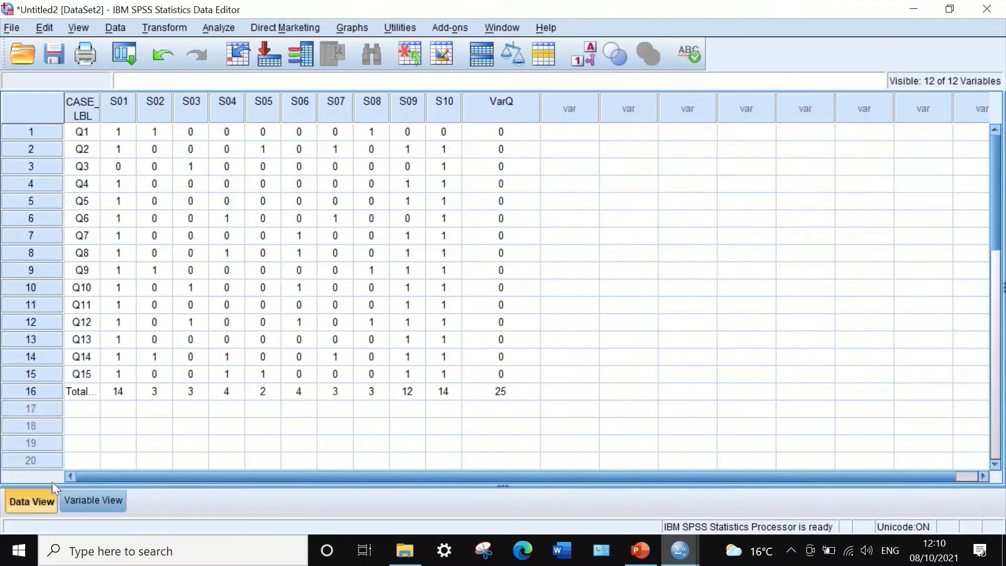
{"action": "left_click", "coordinate": [501, 393]}
{"action": "key", "text": "Delete"}
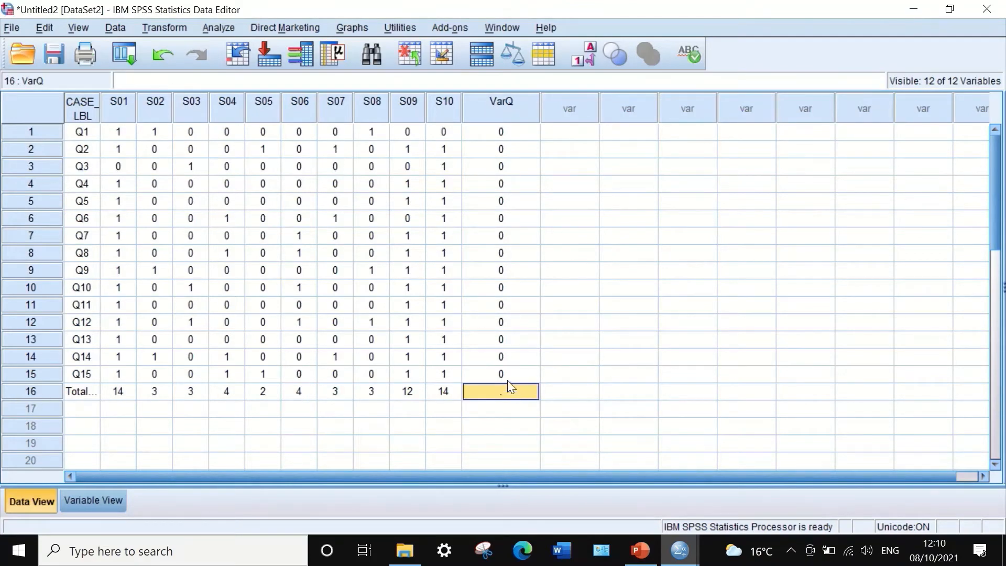
- Set the decimals of VarQ to 2 and return to the data values
{"action": "left_click", "coordinate": [121, 497]}
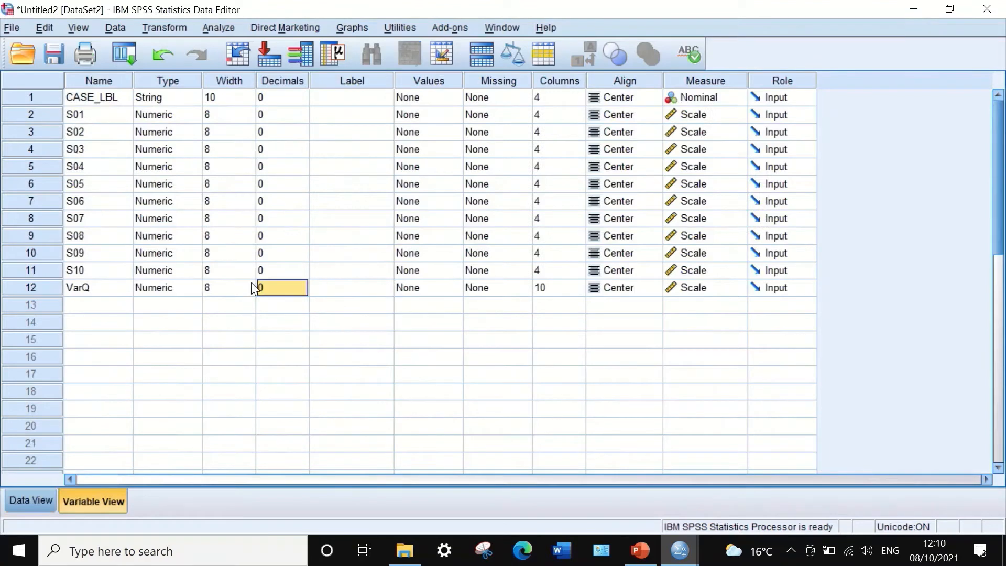
{"action": "left_click", "coordinate": [303, 284]}
{"action": "left_click", "coordinate": [303, 284]}
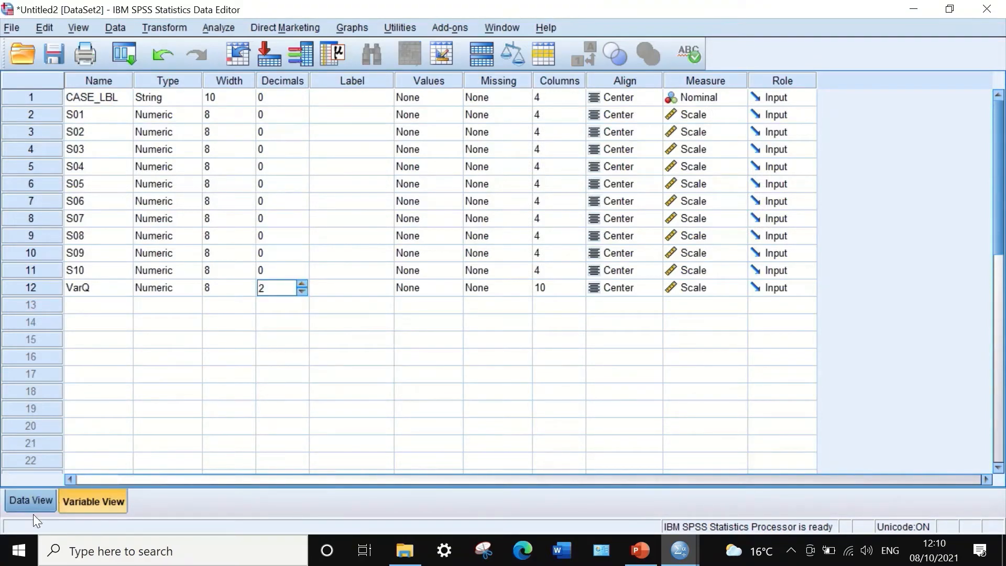
{"action": "left_click", "coordinate": [29, 501]}
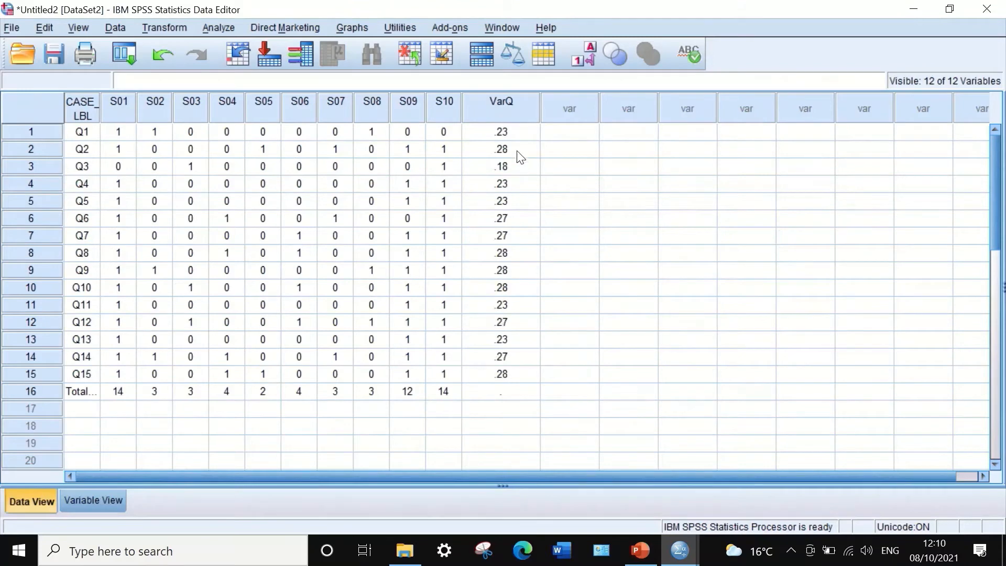
{"action": "left_click", "coordinate": [90, 503]}
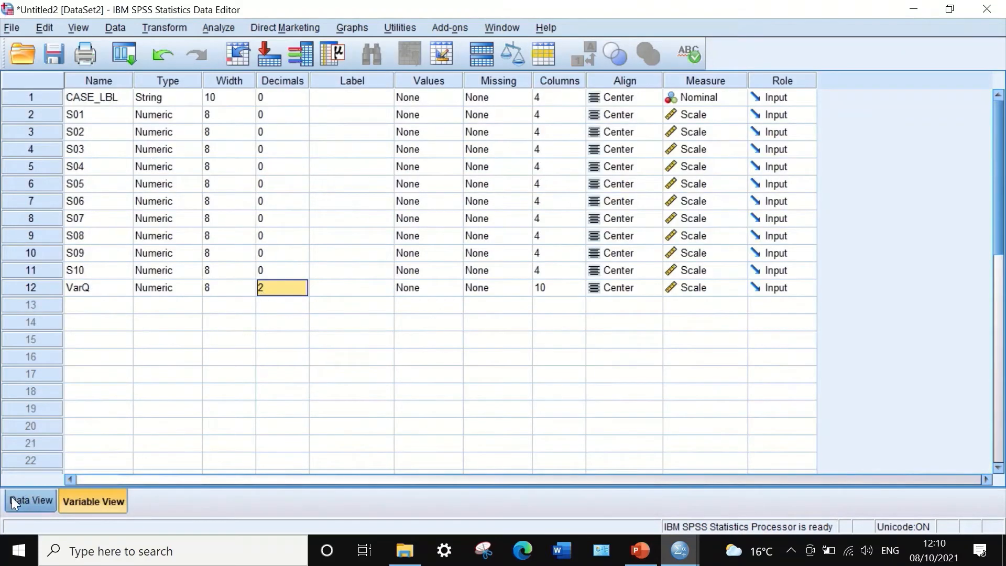
{"action": "left_click", "coordinate": [29, 500]}
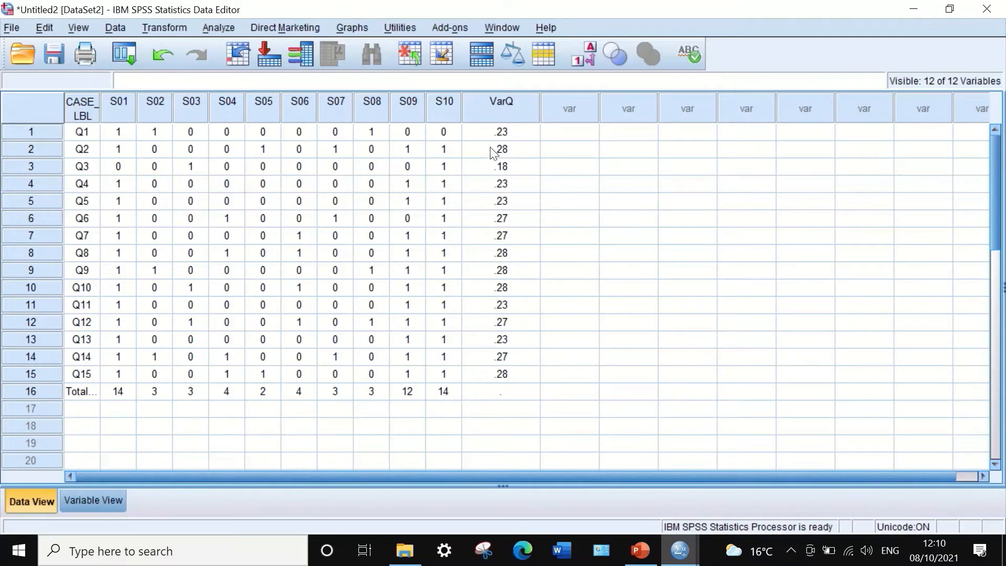
- Switch to PowerPoint to review the alpha formula on slide 73, and return to the Untitled2 dataset in SPSS
{"action": "left_click", "coordinate": [640, 551]}
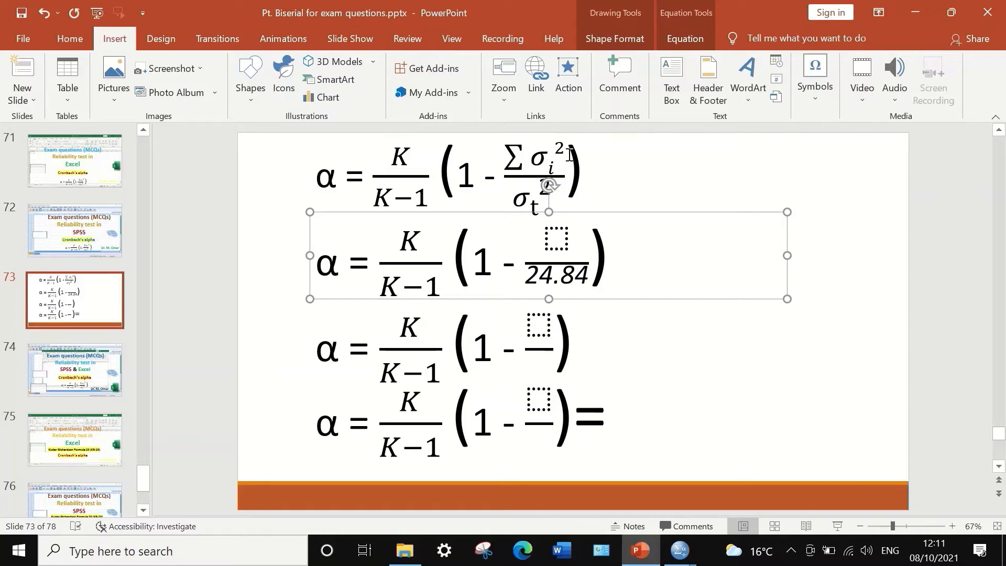
{"action": "mouse_move", "coordinate": [680, 551]}
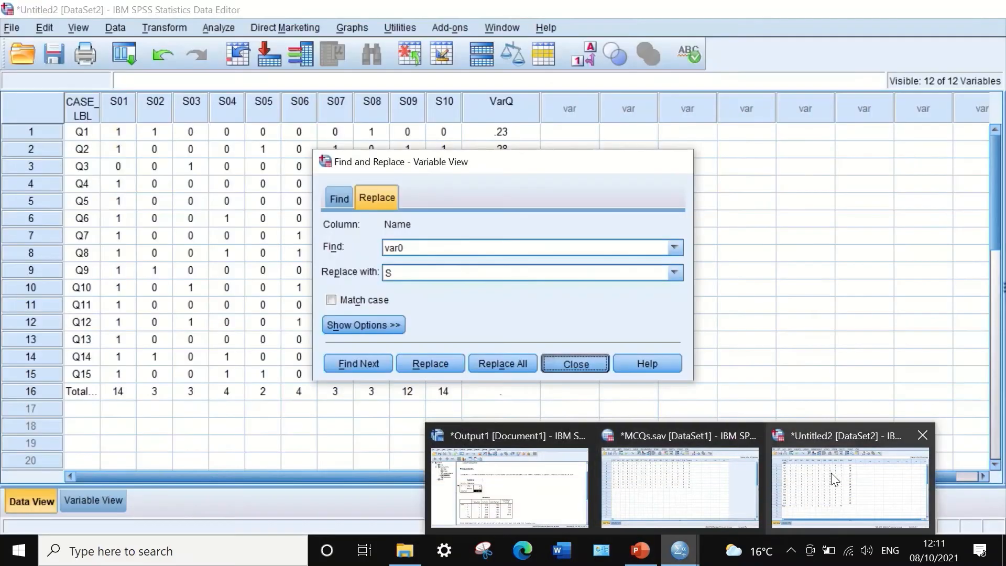
{"action": "left_click", "coordinate": [831, 473]}
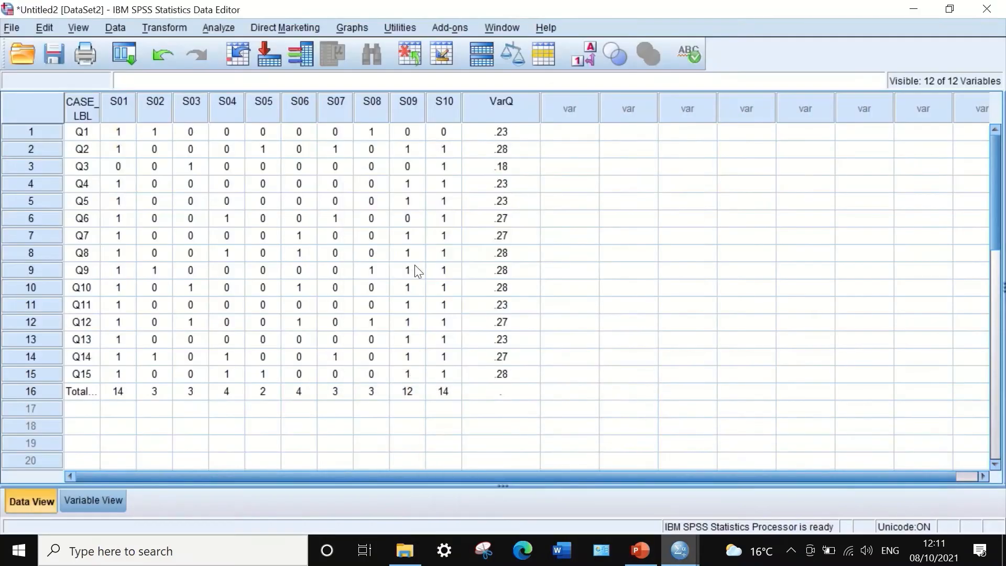
- Start a Frequencies analysis with VarQ as the only variable
{"action": "left_click", "coordinate": [217, 27]}
{"action": "mouse_move", "coordinate": [243, 65]}
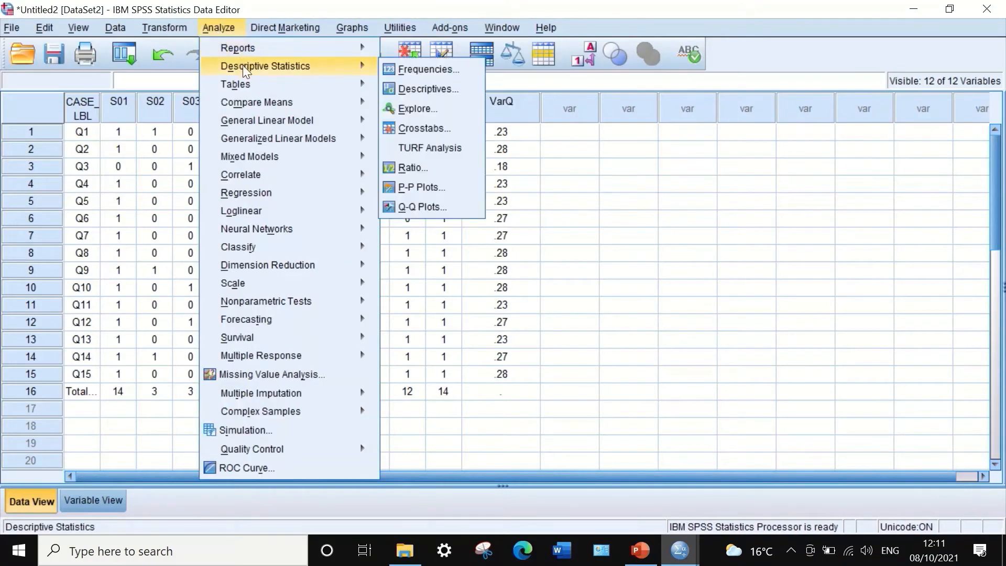
{"action": "left_click", "coordinate": [404, 67]}
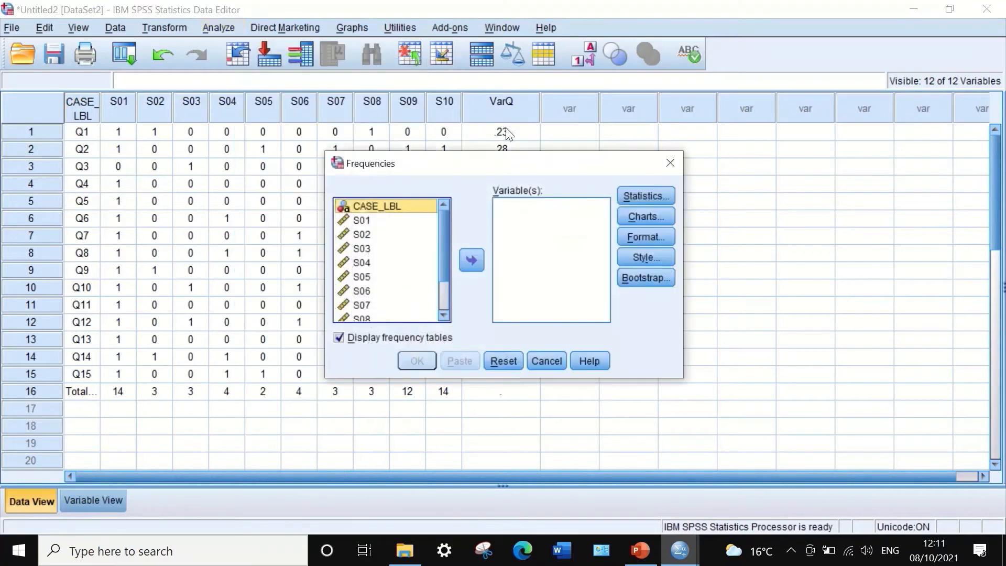
{"action": "scroll", "coordinate": [442, 226], "scroll_direction": "down", "scroll_amount": 2}
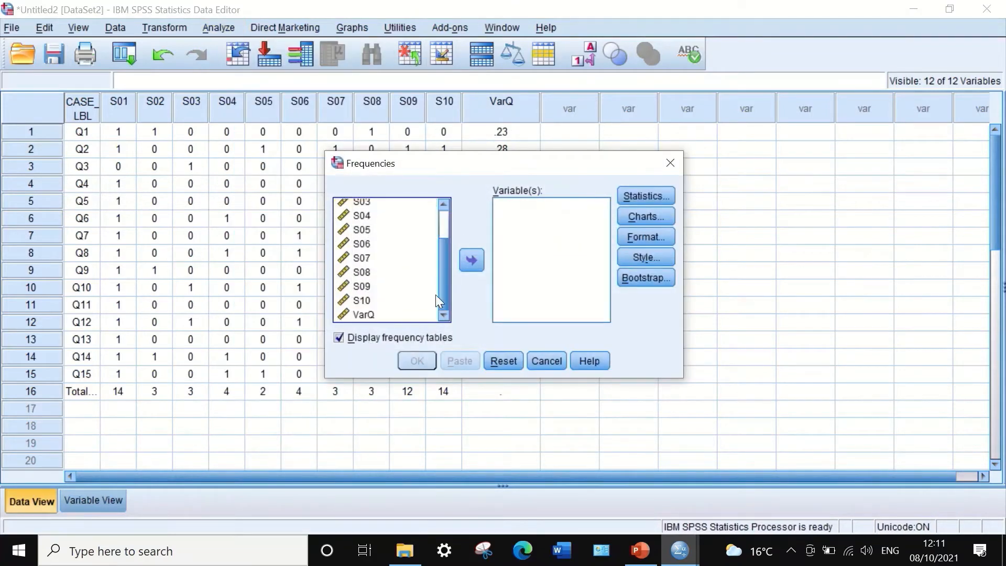
{"action": "left_click", "coordinate": [373, 314]}
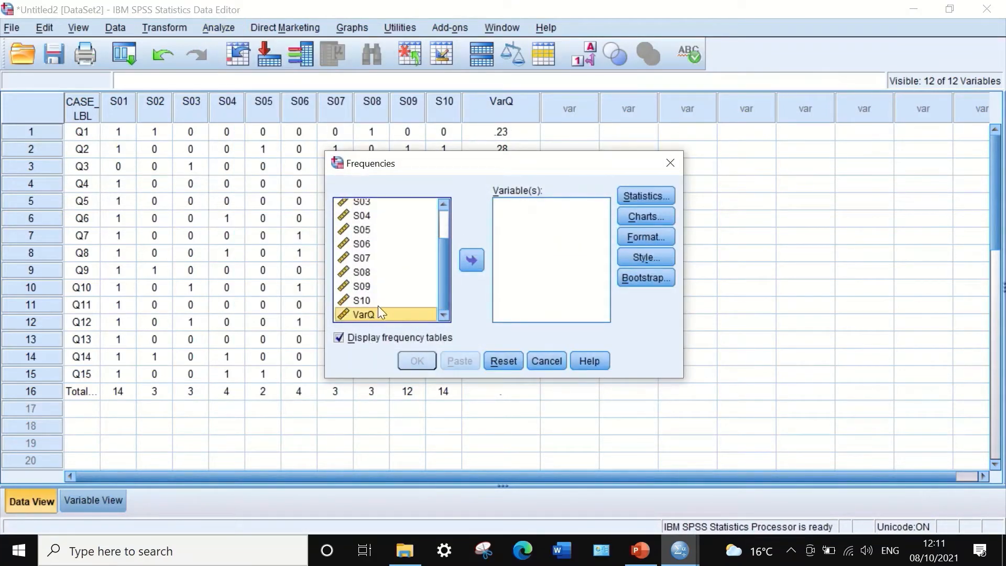
{"action": "left_click", "coordinate": [472, 260]}
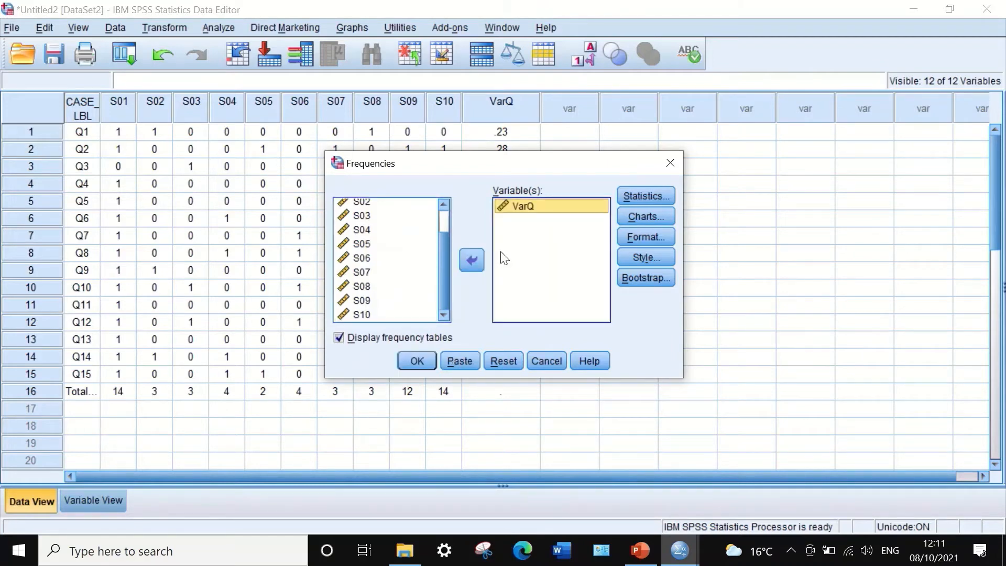
- Request the sum statistic for VarQ and run the Frequencies analysis
{"action": "left_click", "coordinate": [635, 196]}
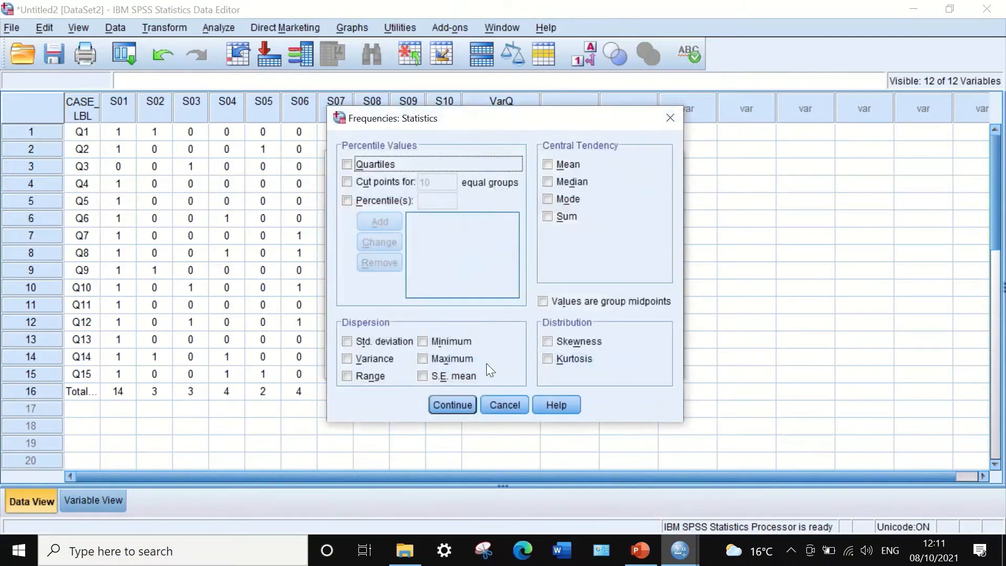
{"action": "left_click", "coordinate": [566, 219]}
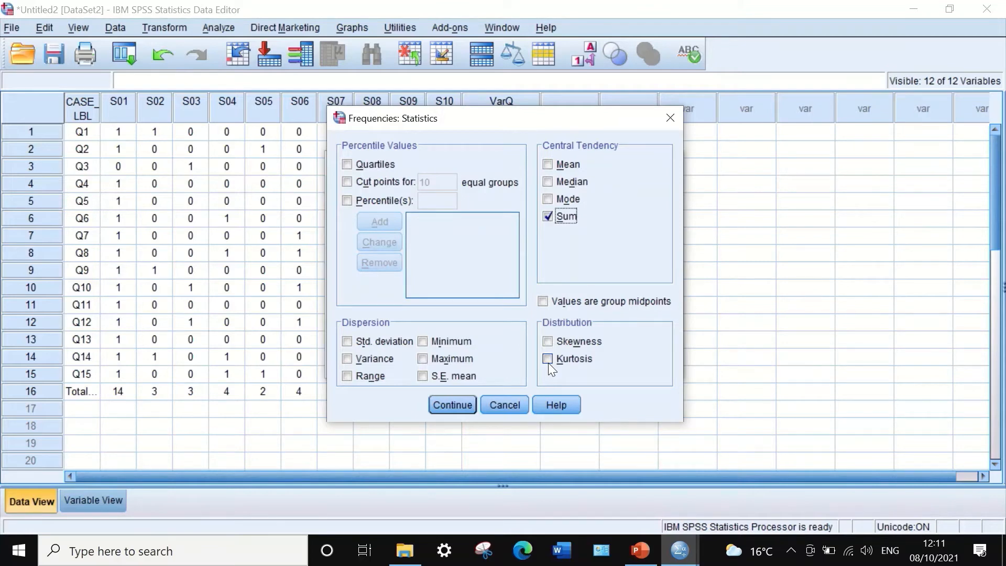
{"action": "left_click", "coordinate": [452, 406]}
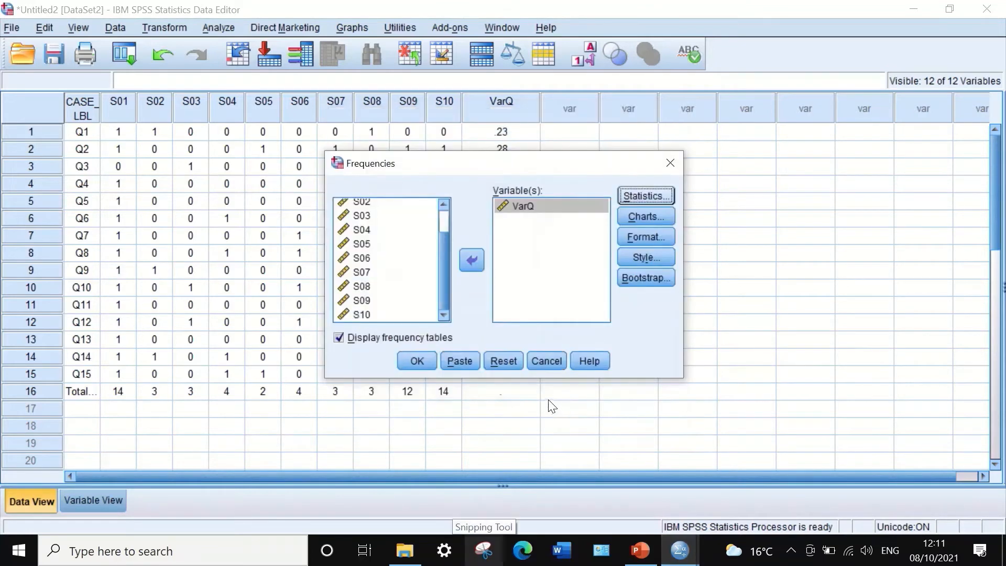
{"action": "left_click", "coordinate": [419, 358]}
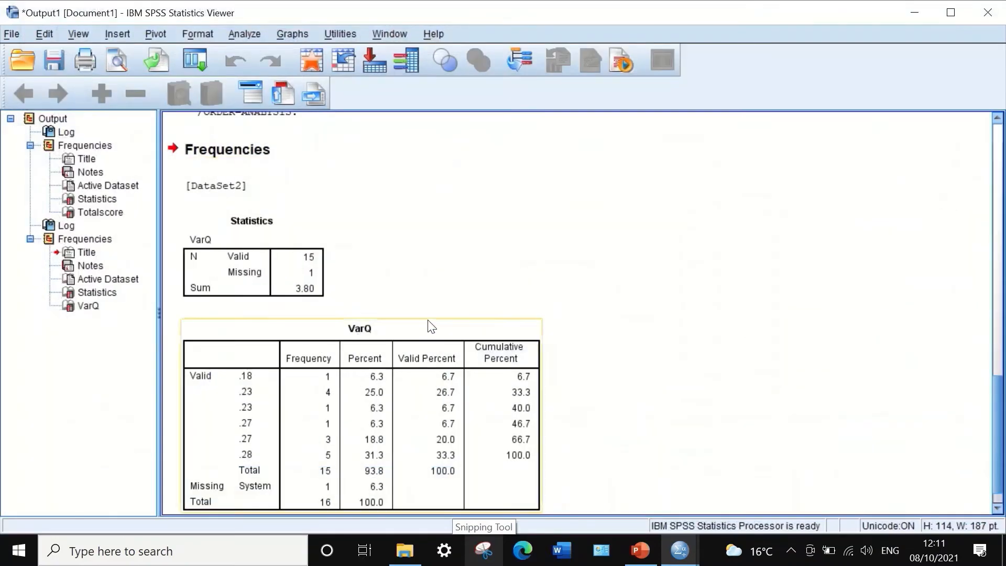
- Open the VarQ Statistics table for editing and inspect the Sum value at full precision
{"action": "scroll", "coordinate": [425, 321], "scroll_direction": "down", "scroll_amount": 1}
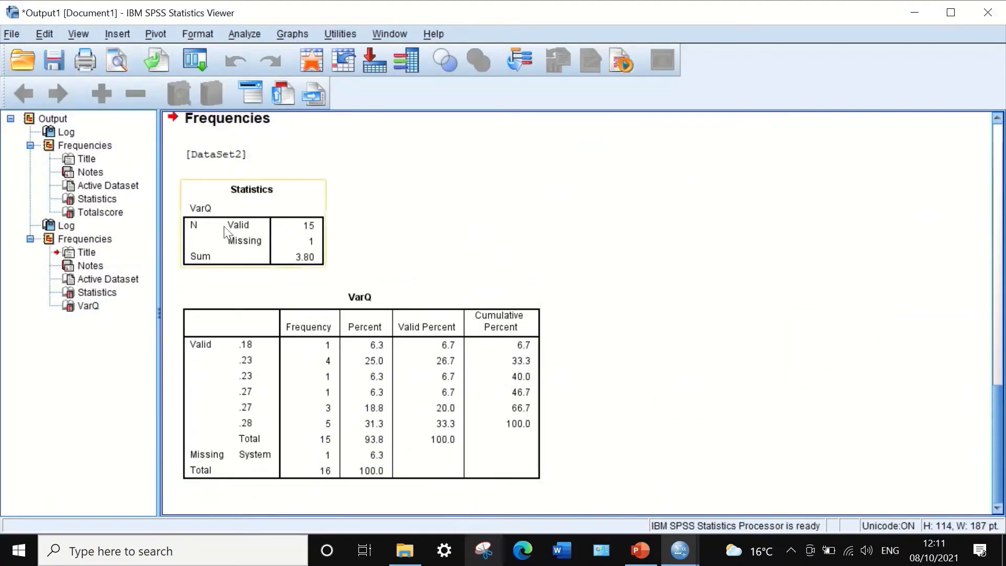
{"action": "double_click", "coordinate": [298, 258]}
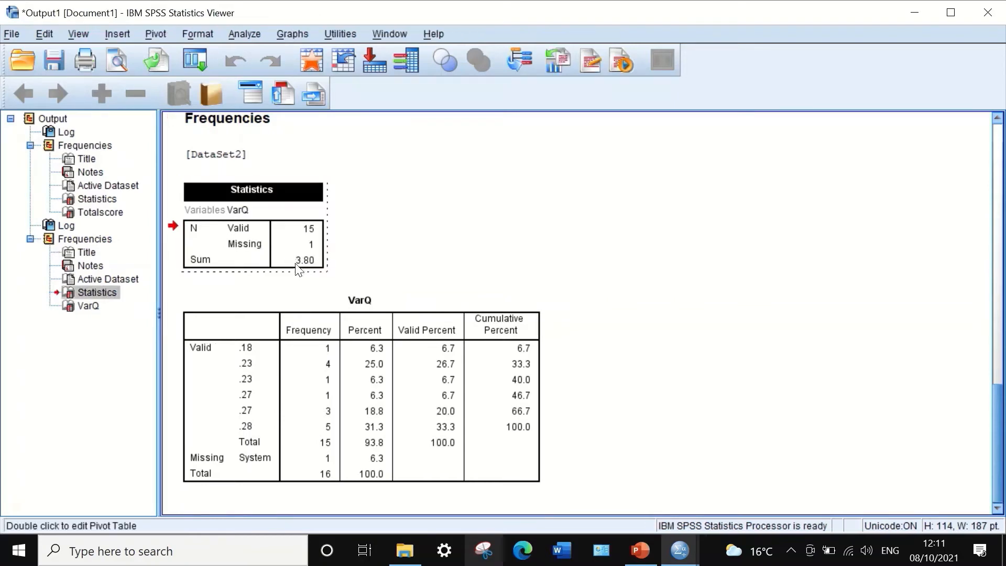
{"action": "double_click", "coordinate": [296, 262]}
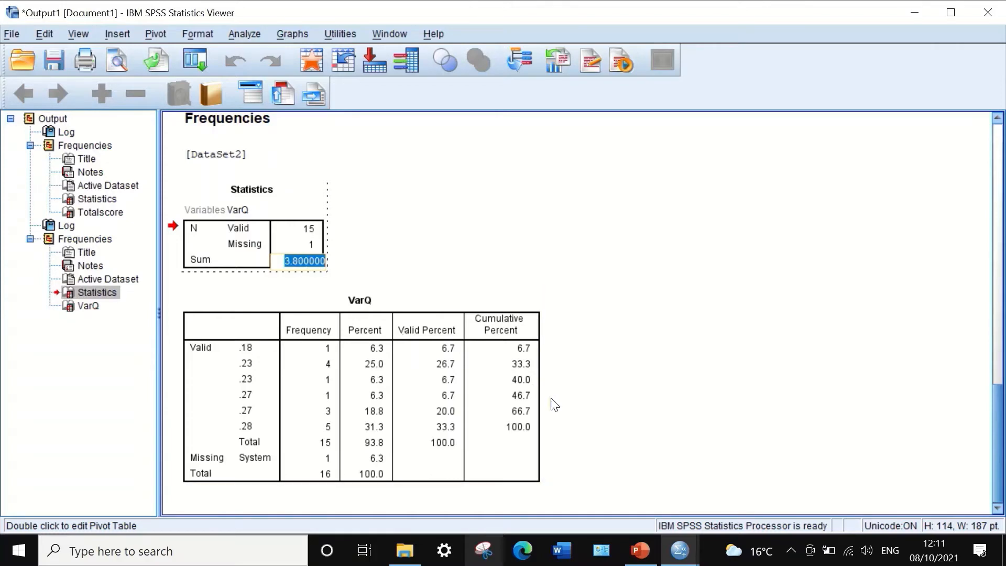
- Switch to PowerPoint and enter 3.8 as the empty numerator in the second alpha formula on slide 73
{"action": "mouse_move", "coordinate": [640, 550]}
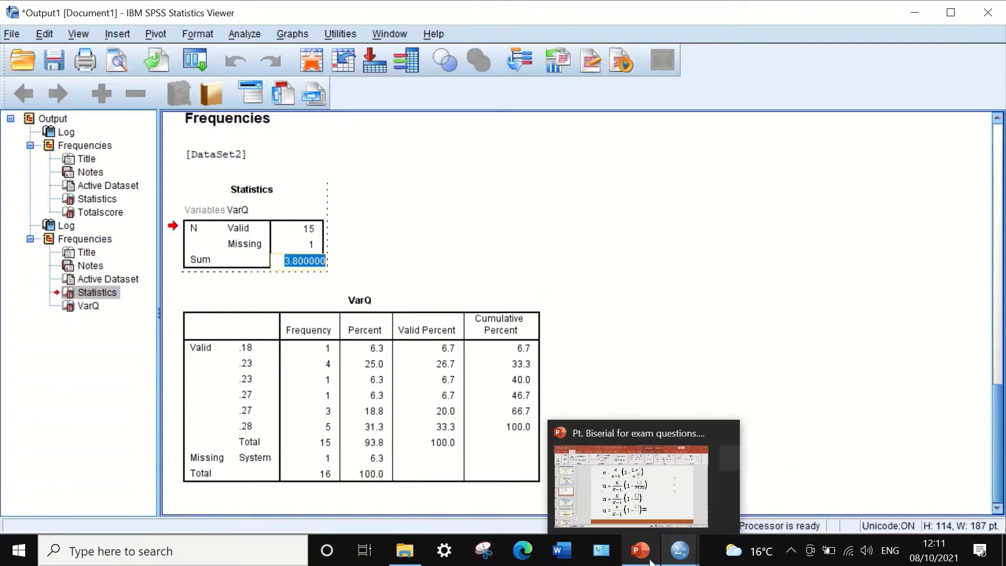
{"action": "left_click", "coordinate": [646, 419]}
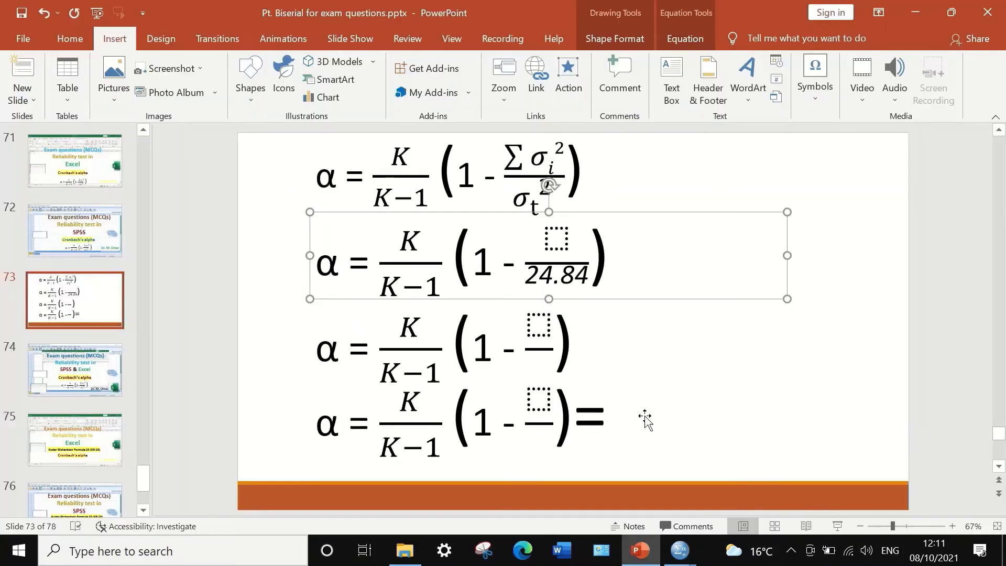
{"action": "left_click", "coordinate": [561, 241]}
{"action": "type", "text": "3.8"}
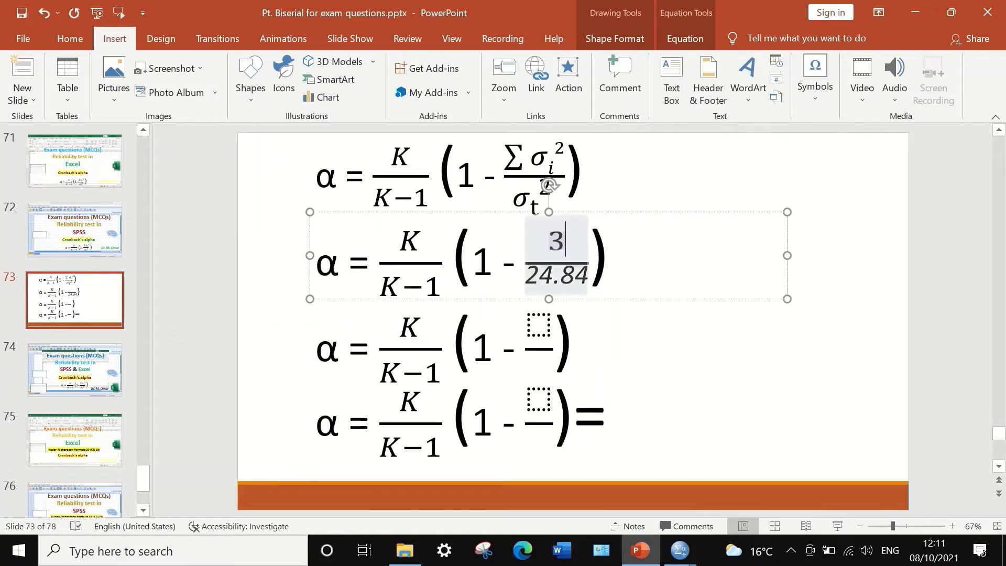
{"action": "left_click", "coordinate": [713, 361]}
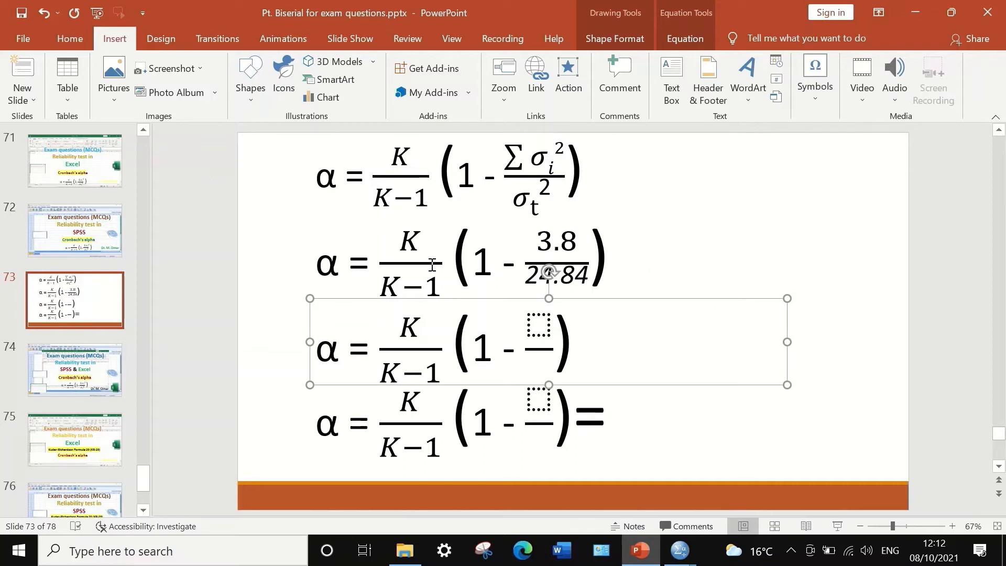
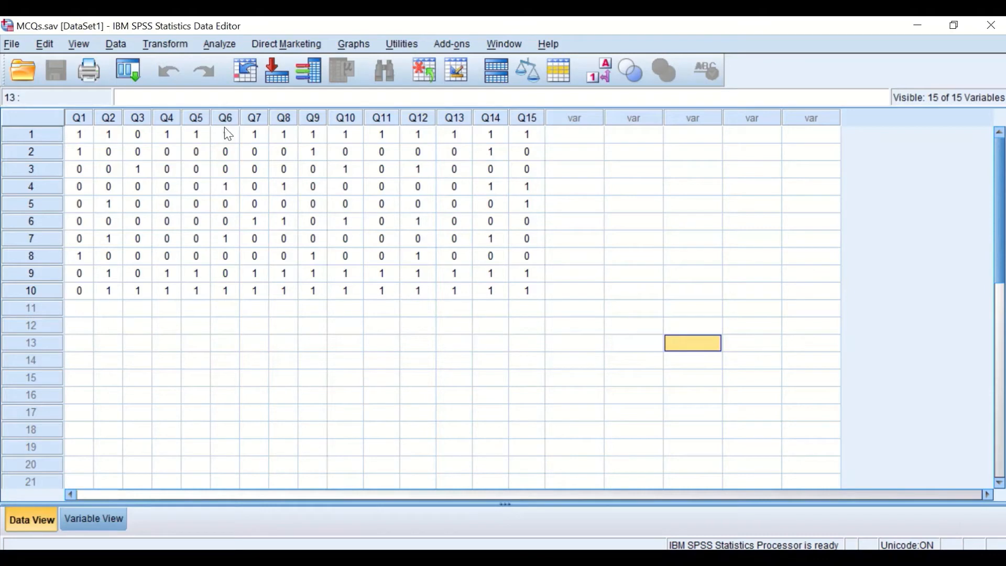
- Set up a Reliability Analysis of the MCQs data with Q1 to Q15 as items and Alpha as the model
{"action": "left_click", "coordinate": [220, 45]}
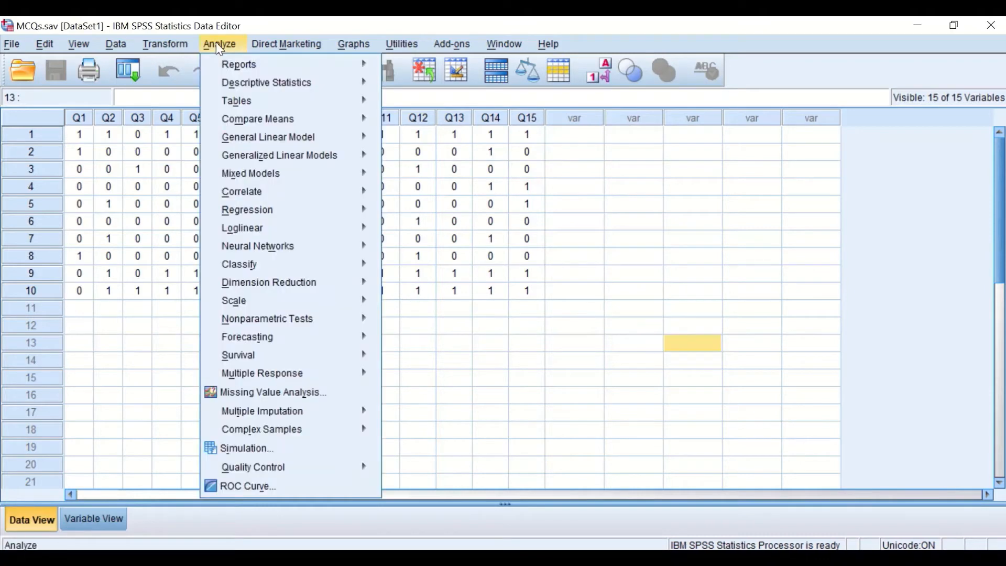
{"action": "mouse_move", "coordinate": [246, 302]}
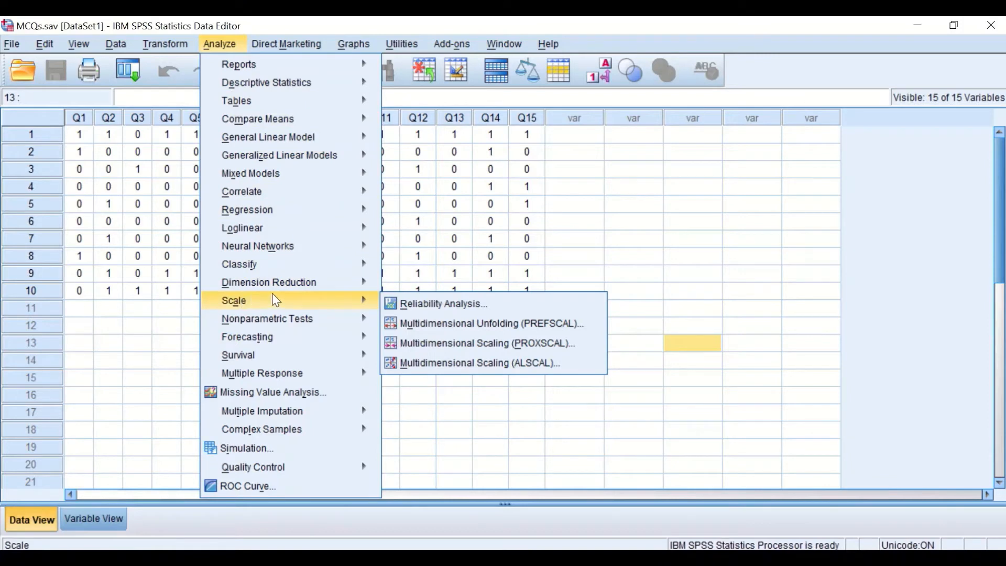
{"action": "left_click", "coordinate": [437, 314]}
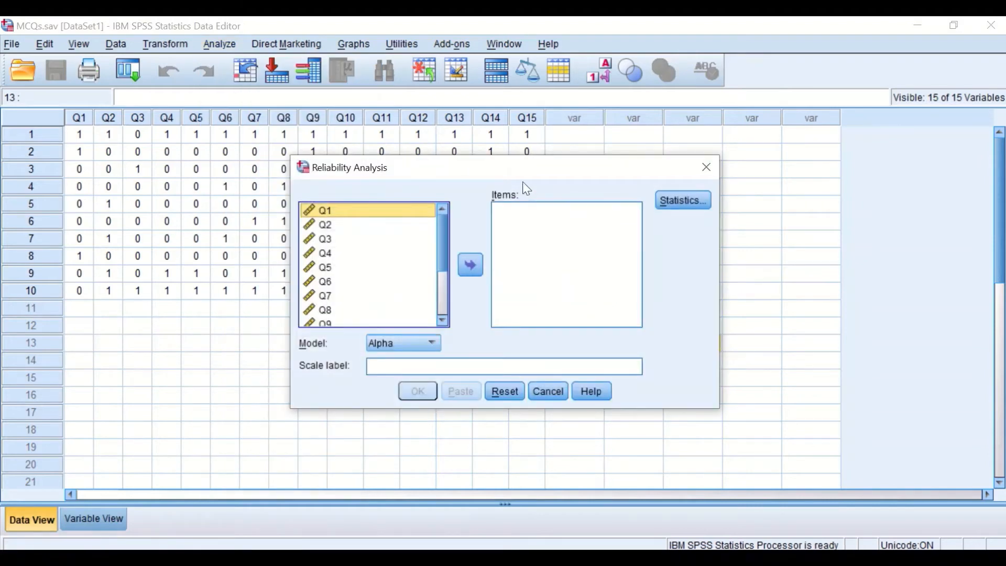
{"action": "left_click_drag", "start_coordinate": [501, 168], "coordinate": [395, 160]}
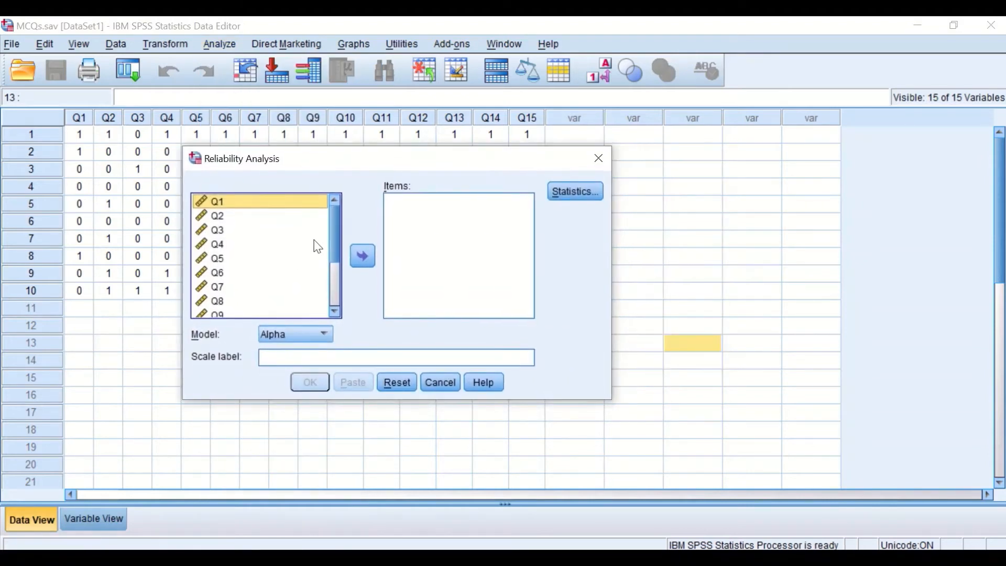
{"action": "mouse_move", "coordinate": [337, 219]}
{"action": "left_mouse_down"}
{"action": "mouse_move", "coordinate": [337, 282]}
{"action": "mouse_move", "coordinate": [330, 201]}
{"action": "left_mouse_up"}
{"action": "key", "text": "ctrl+a"}
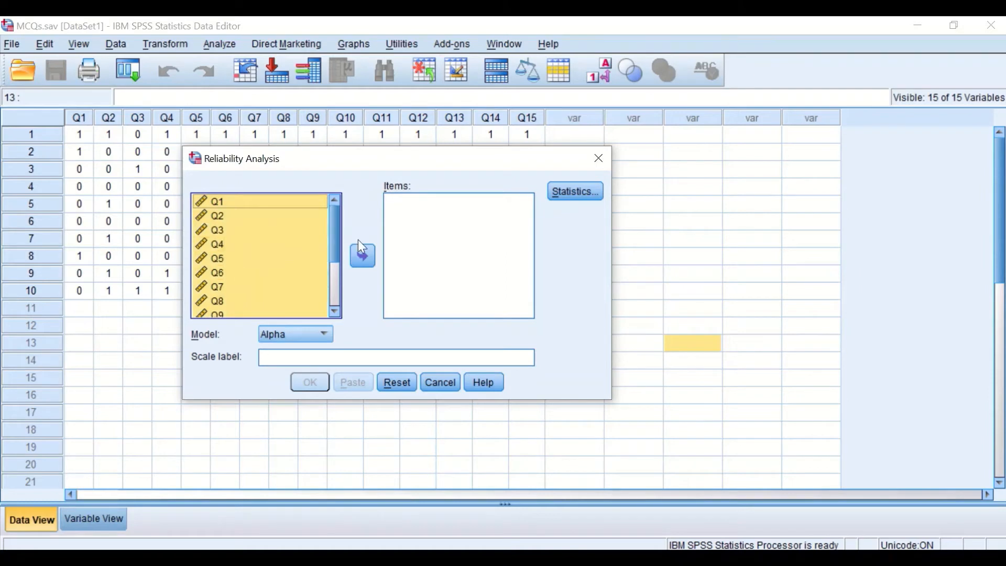
{"action": "left_click", "coordinate": [363, 258]}
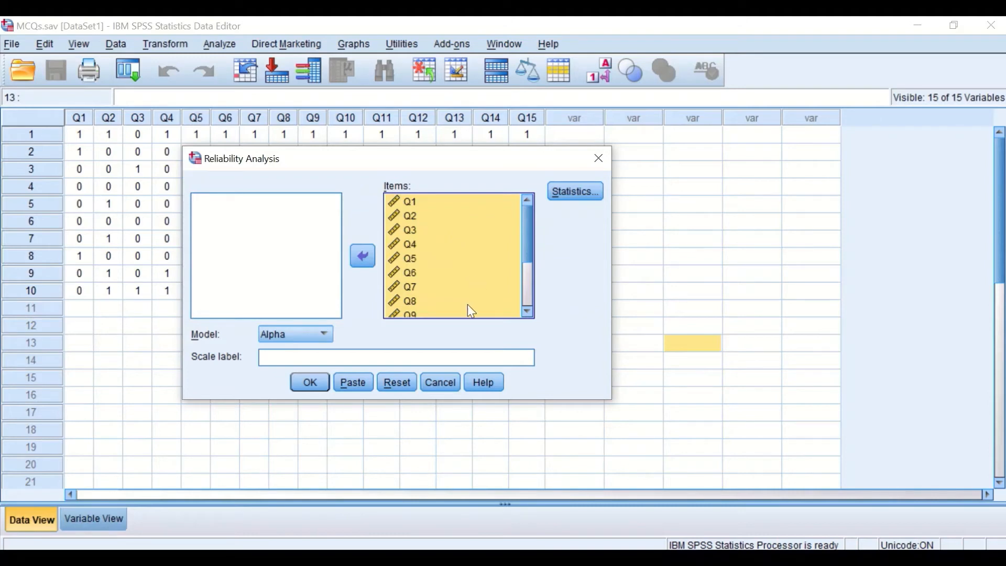
{"action": "left_click", "coordinate": [325, 335]}
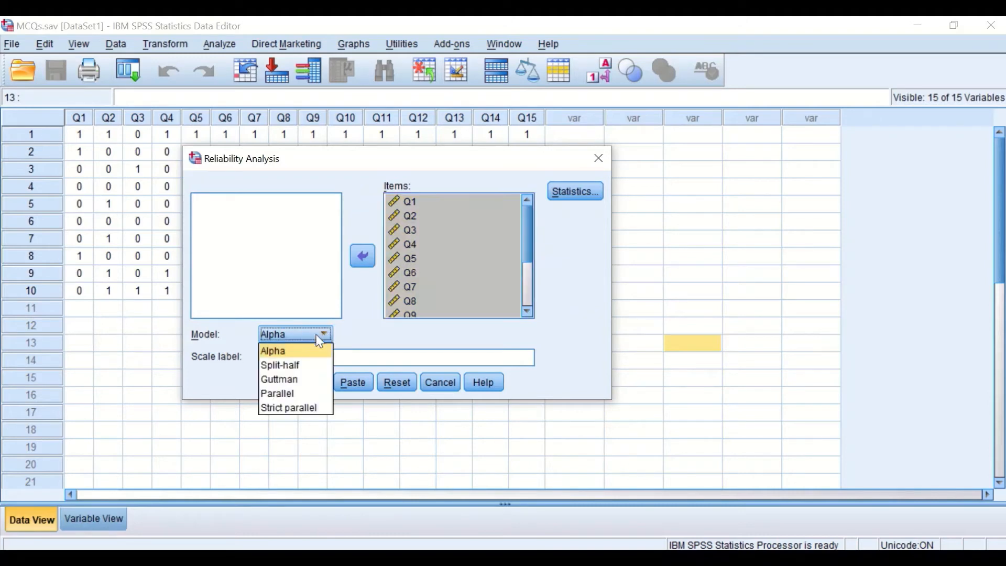
{"action": "left_click", "coordinate": [364, 340]}
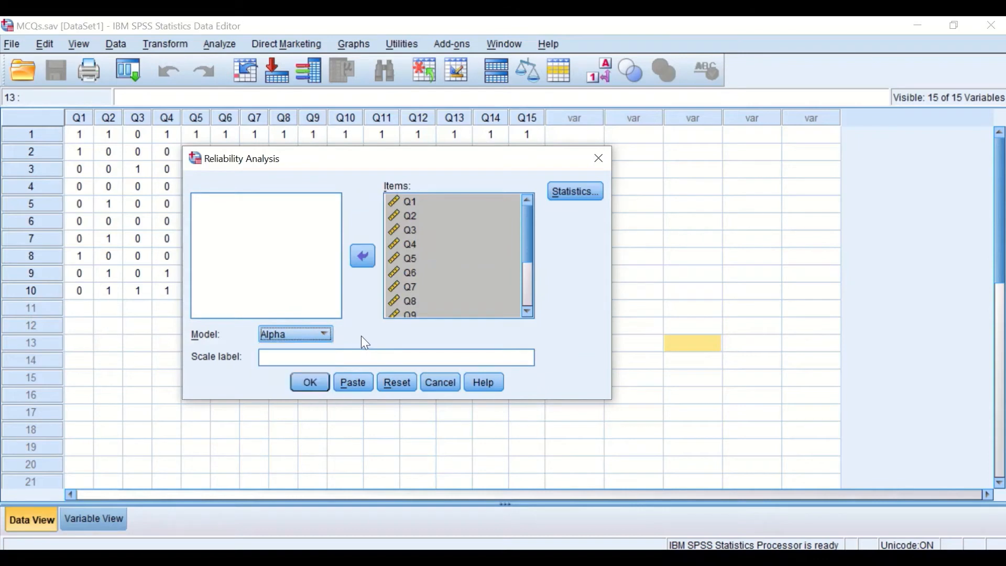
- Request the scale-if-item-deleted descriptives and an ANOVA table with the F test for the reliability analysis
{"action": "left_click", "coordinate": [580, 191]}
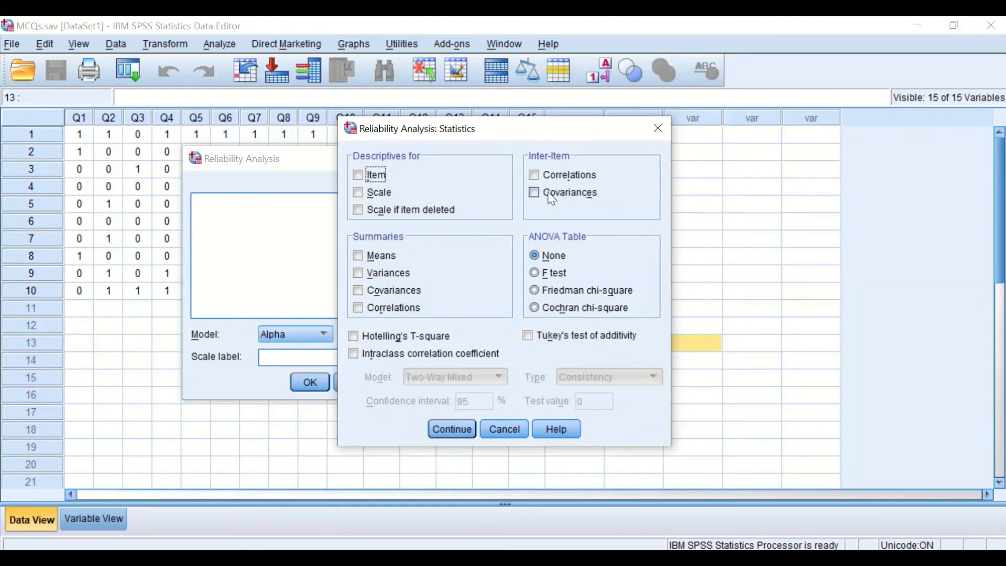
{"action": "left_click_drag", "start_coordinate": [517, 138], "coordinate": [459, 140]}
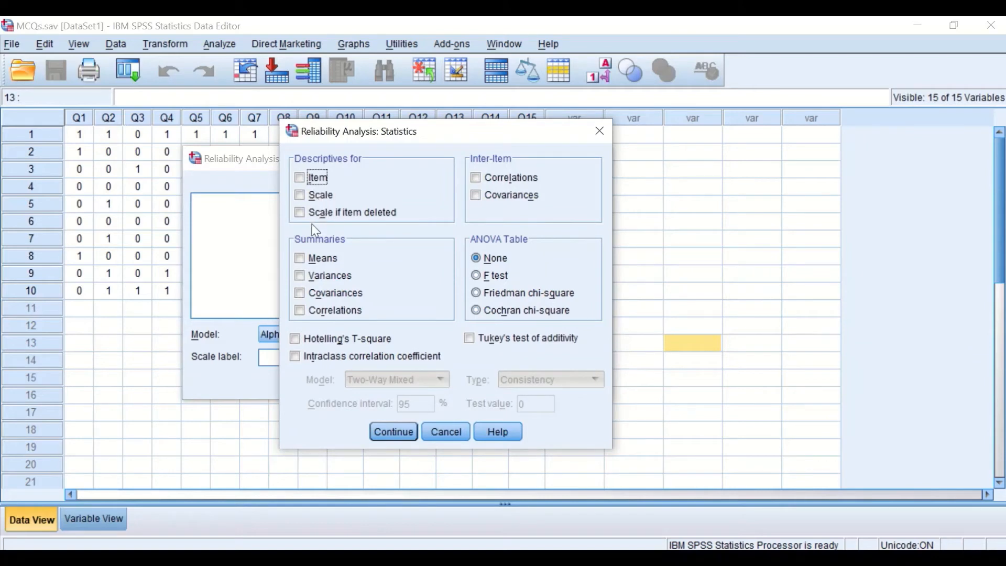
{"action": "left_click", "coordinate": [301, 215]}
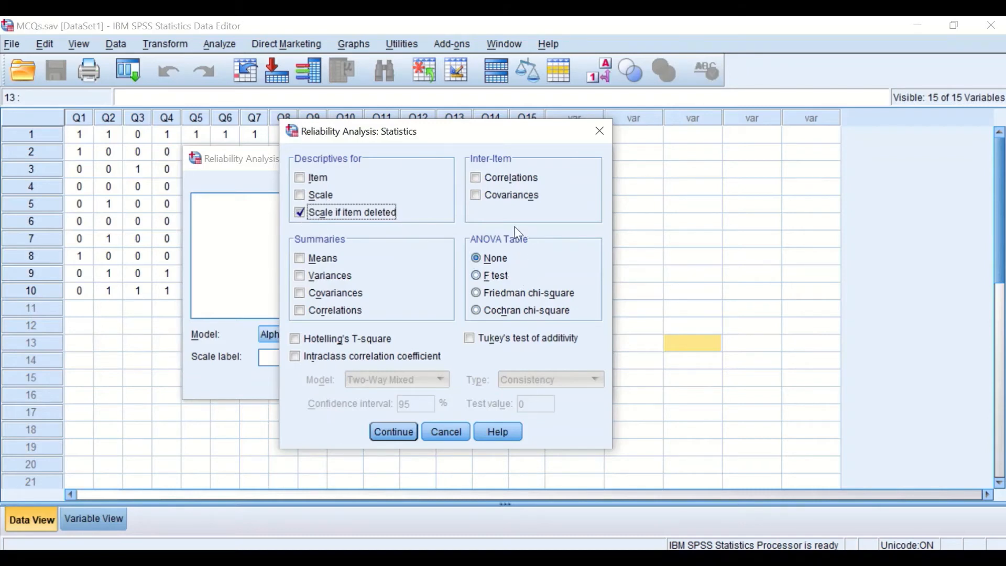
{"action": "left_click", "coordinate": [476, 274]}
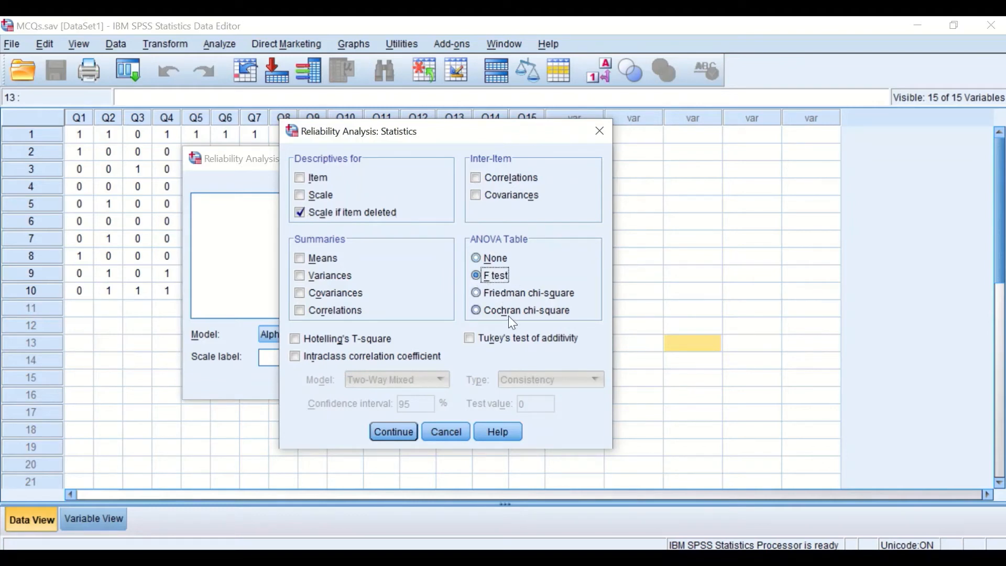
{"action": "left_click", "coordinate": [393, 432]}
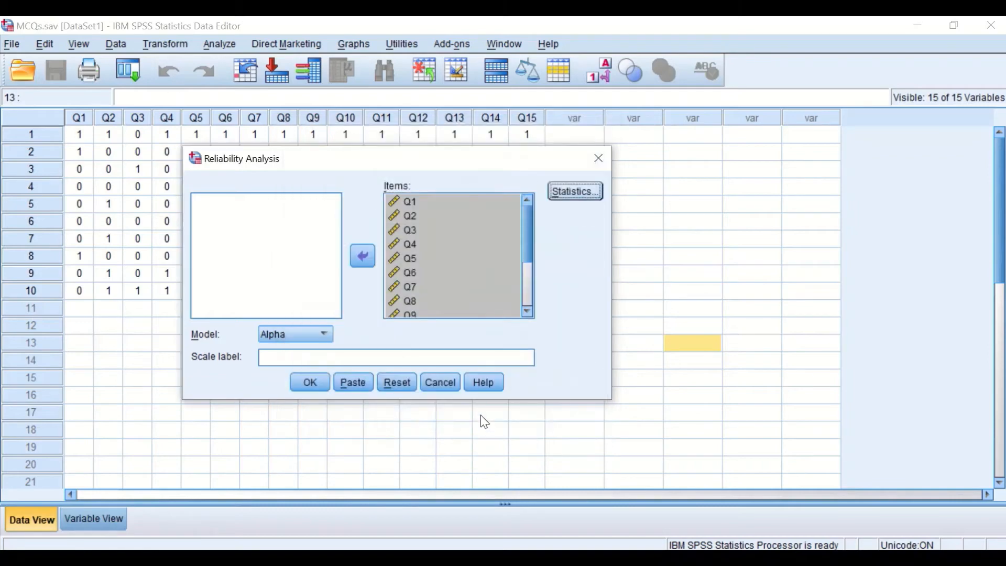
- Run the reliability analysis and review the Cronbach's alpha, item-total statistics and ANOVA tables
{"action": "left_click", "coordinate": [309, 382]}
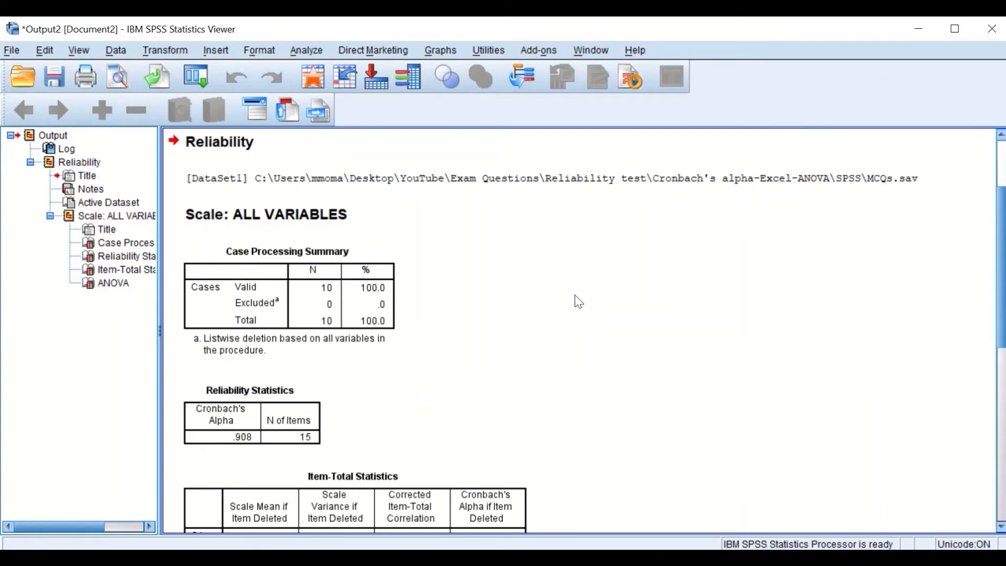
{"action": "scroll", "coordinate": [548, 286], "scroll_direction": "down", "scroll_amount": 3}
{"action": "scroll", "coordinate": [550, 286], "scroll_direction": "up", "scroll_amount": 5}
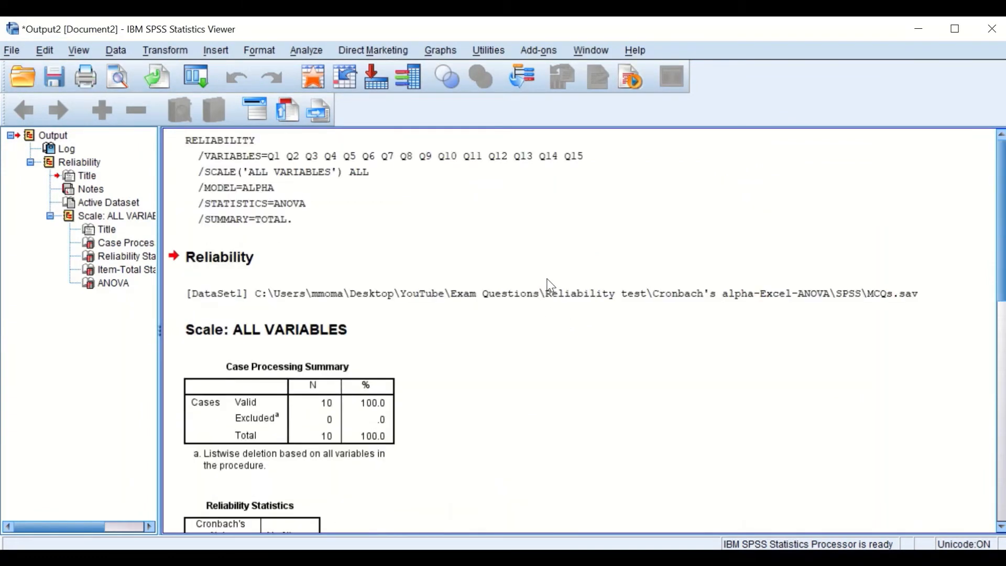
{"action": "scroll", "coordinate": [551, 286], "scroll_direction": "down", "scroll_amount": 10}
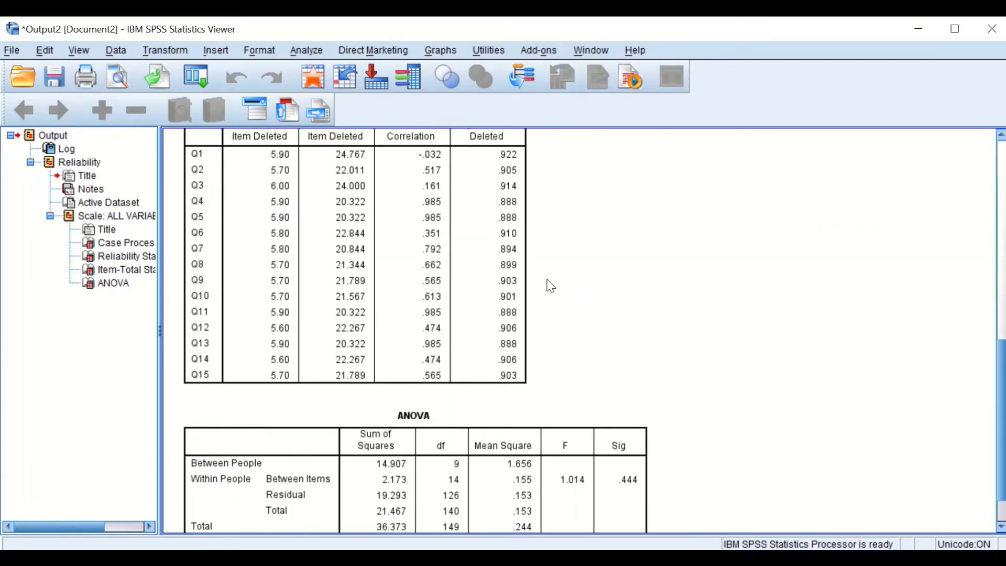
{"action": "scroll", "coordinate": [550, 286], "scroll_direction": "up", "scroll_amount": 7}
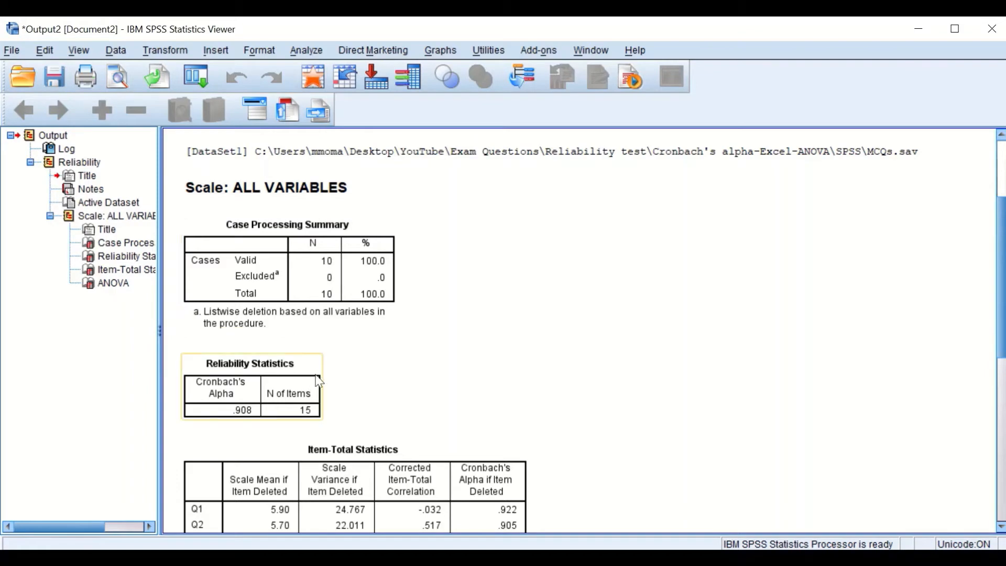
{"action": "scroll", "coordinate": [315, 383], "scroll_direction": "down", "scroll_amount": 3}
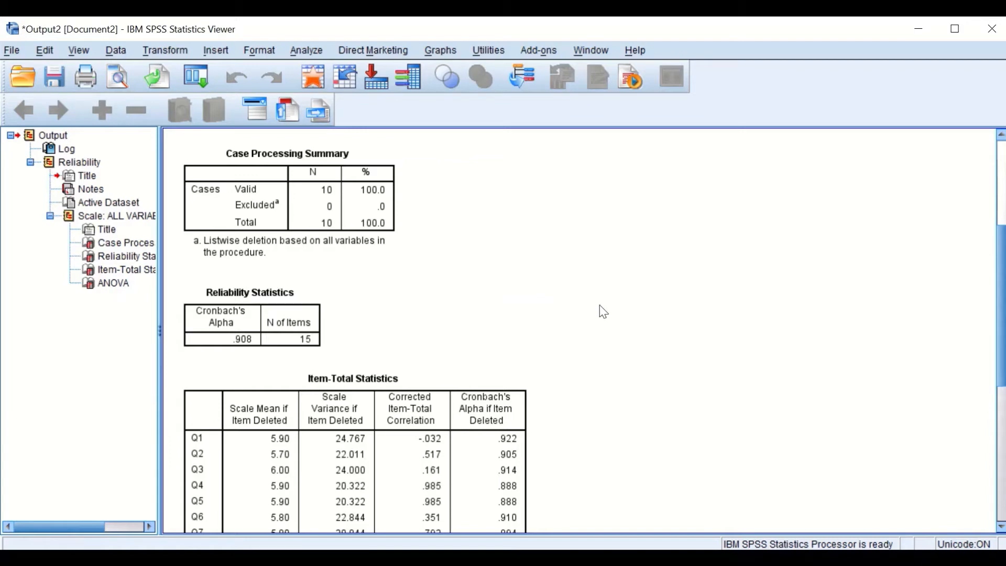
- Examine the Item-Total Statistics, comparing each question's Cronbach's alpha if item deleted with the overall alpha
{"action": "scroll", "coordinate": [647, 302], "scroll_direction": "down", "scroll_amount": 2}
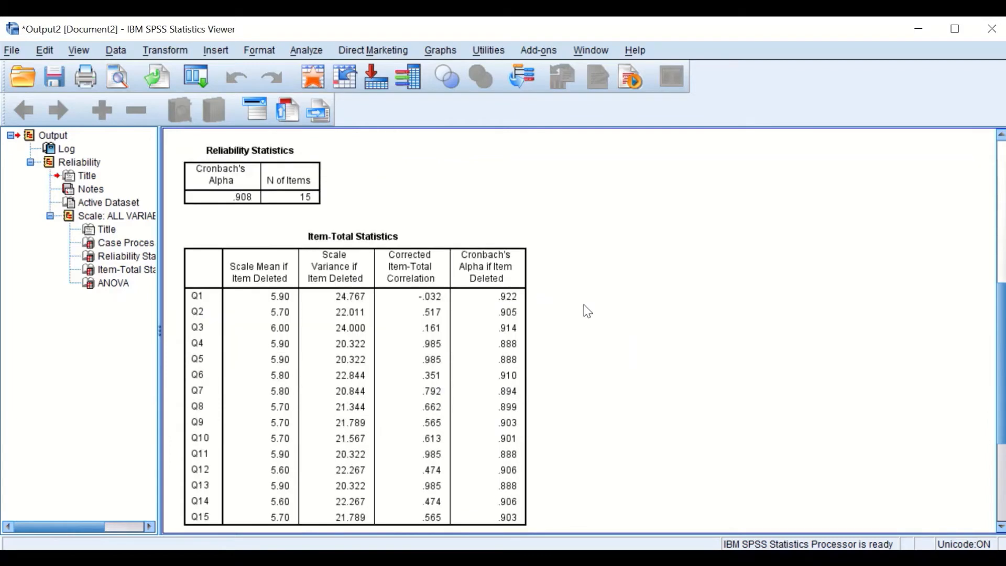
{"action": "scroll", "coordinate": [660, 236], "scroll_direction": "up", "scroll_amount": 2}
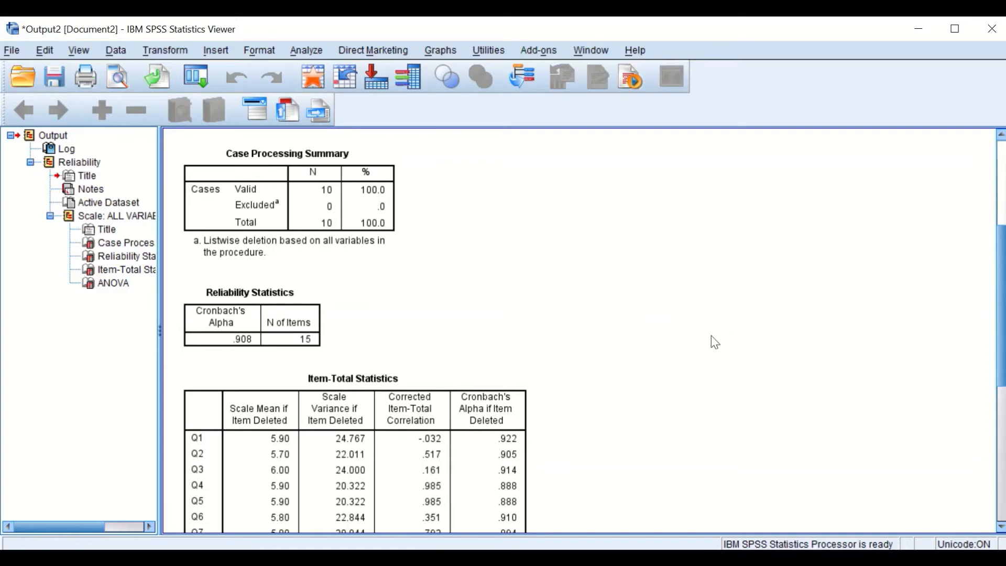
{"action": "scroll", "coordinate": [692, 340], "scroll_direction": "down", "scroll_amount": 3}
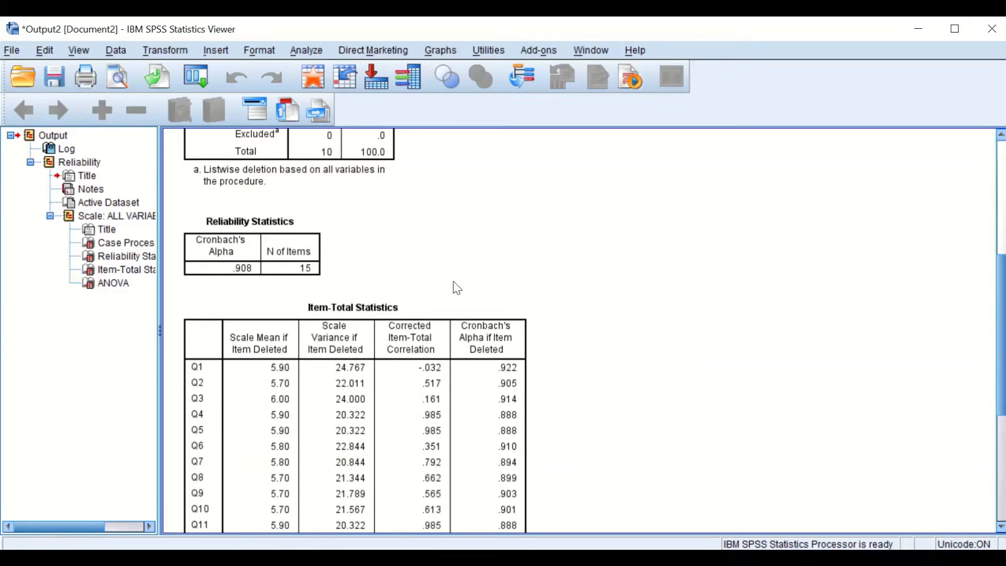
{"action": "scroll", "coordinate": [458, 284], "scroll_direction": "down", "scroll_amount": 3}
{"action": "scroll", "coordinate": [461, 282], "scroll_direction": "down", "scroll_amount": 6}
{"action": "scroll", "coordinate": [462, 282], "scroll_direction": "up", "scroll_amount": 6}
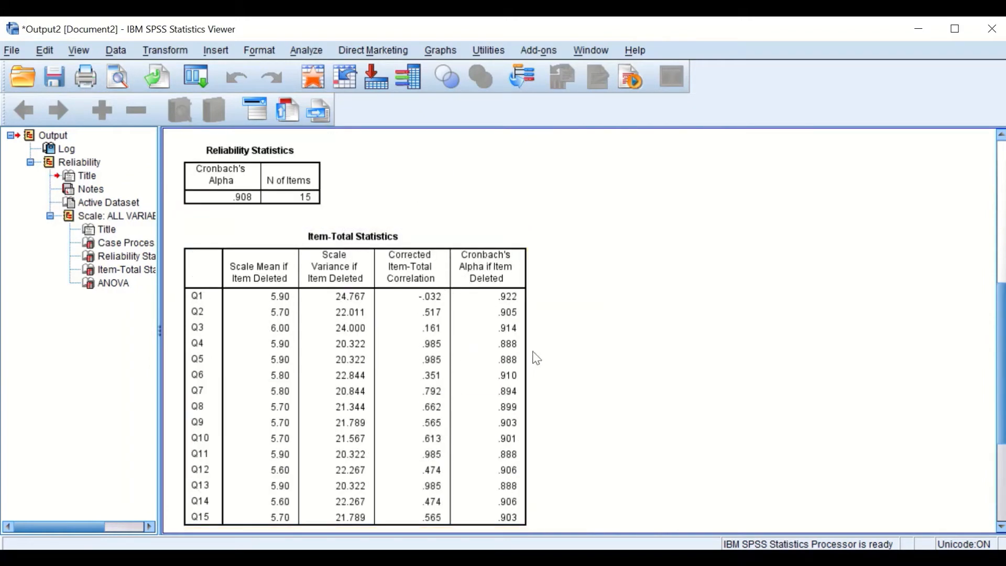
{"action": "scroll", "coordinate": [221, 343], "scroll_direction": "up", "scroll_amount": 3}
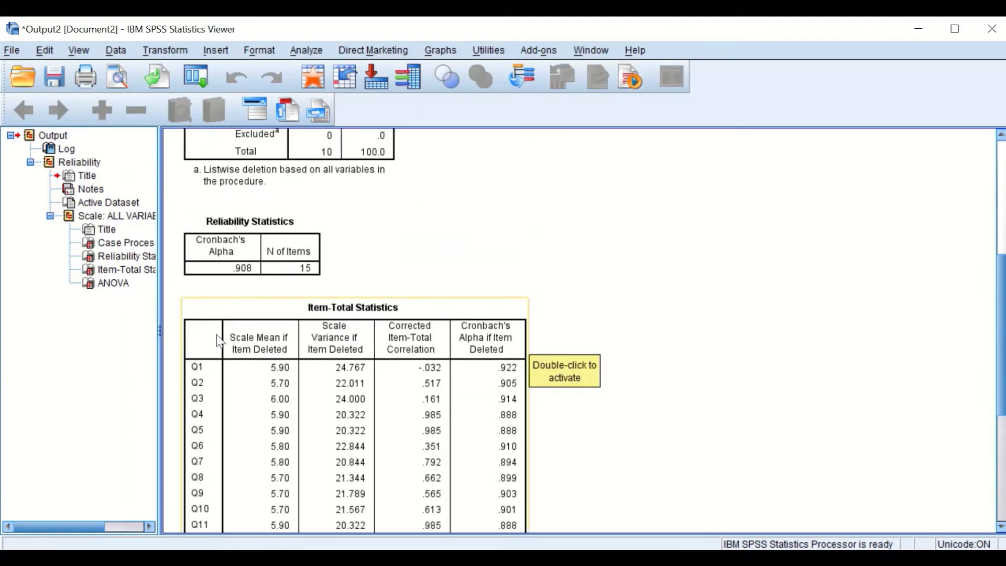
{"action": "scroll", "coordinate": [221, 342], "scroll_direction": "down", "scroll_amount": 6}
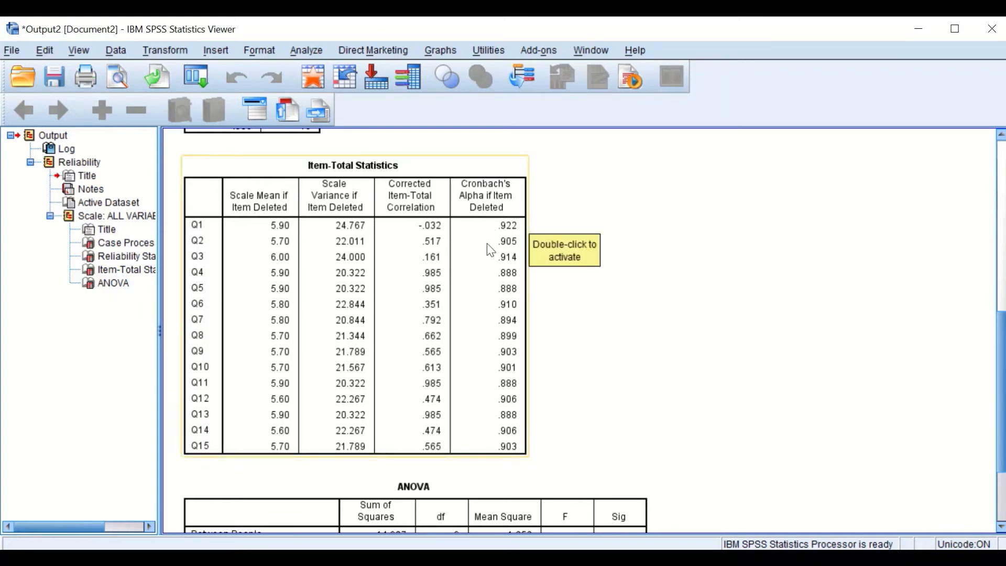
{"action": "scroll", "coordinate": [486, 243], "scroll_direction": "up", "scroll_amount": 4}
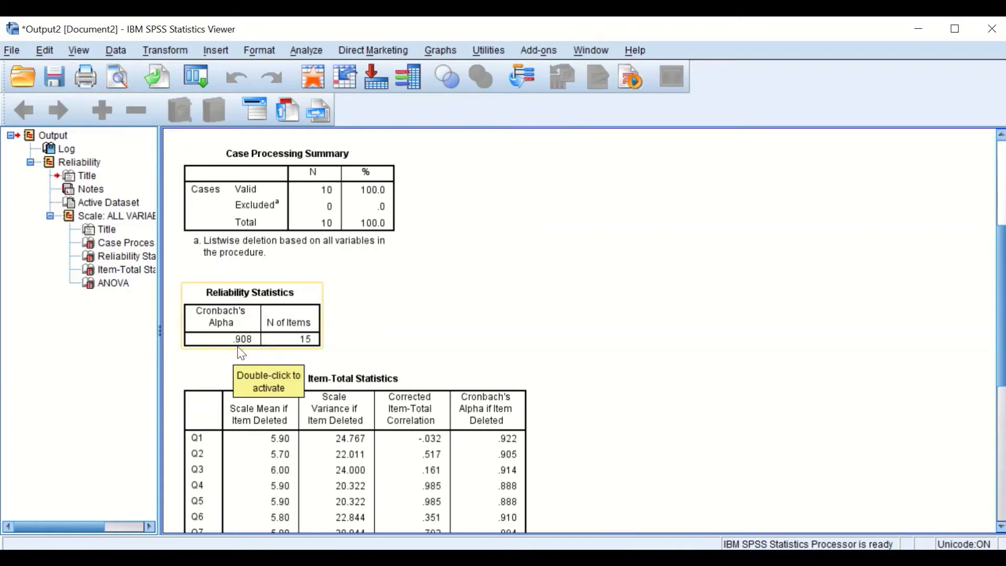
{"action": "scroll", "coordinate": [491, 342], "scroll_direction": "down", "scroll_amount": 4}
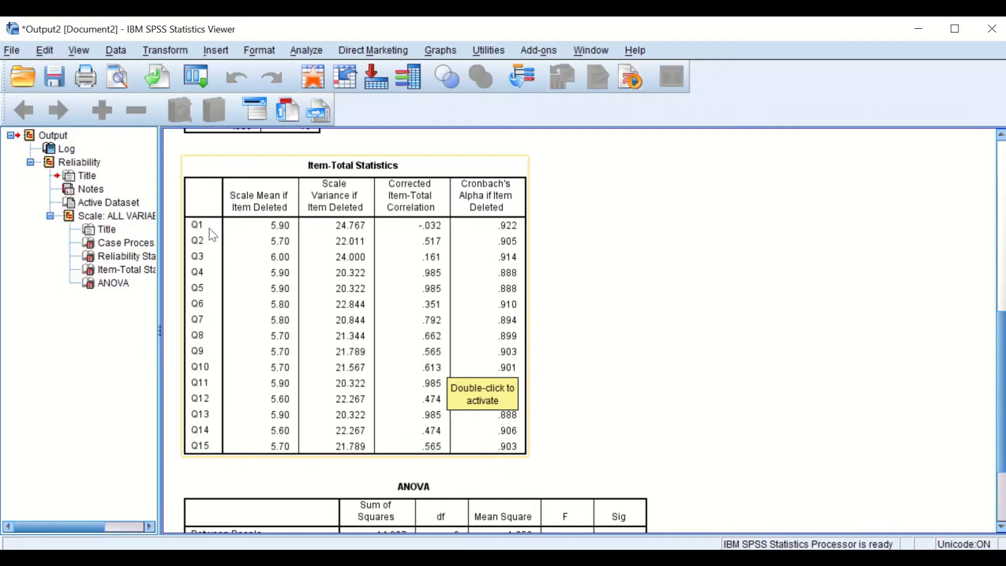
{"action": "scroll", "coordinate": [375, 258], "scroll_direction": "up", "scroll_amount": 3}
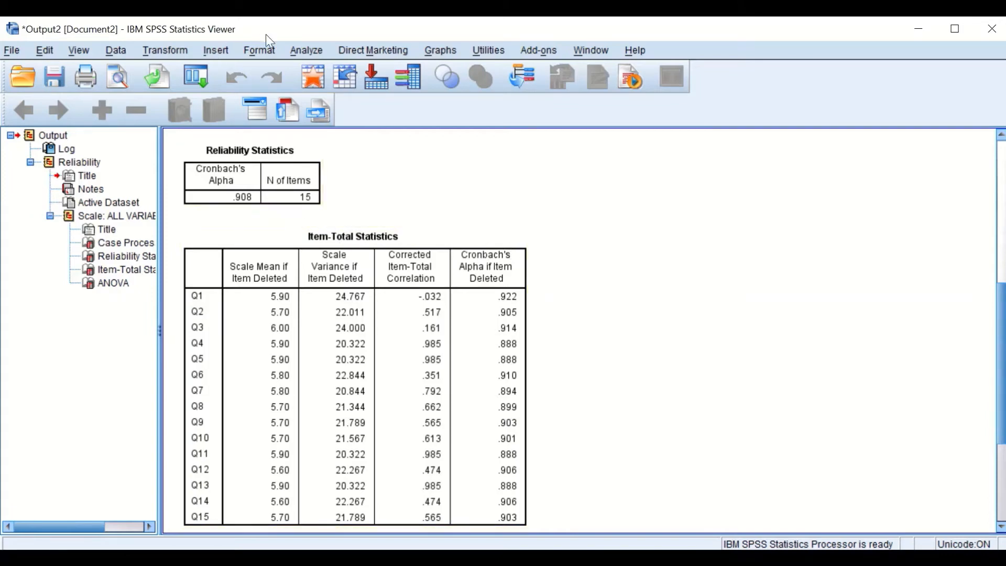
- Rerun the reliability analysis with Q1 removed from the items, keeping Q2 to Q15 and the Alpha model
{"action": "left_click", "coordinate": [307, 53]}
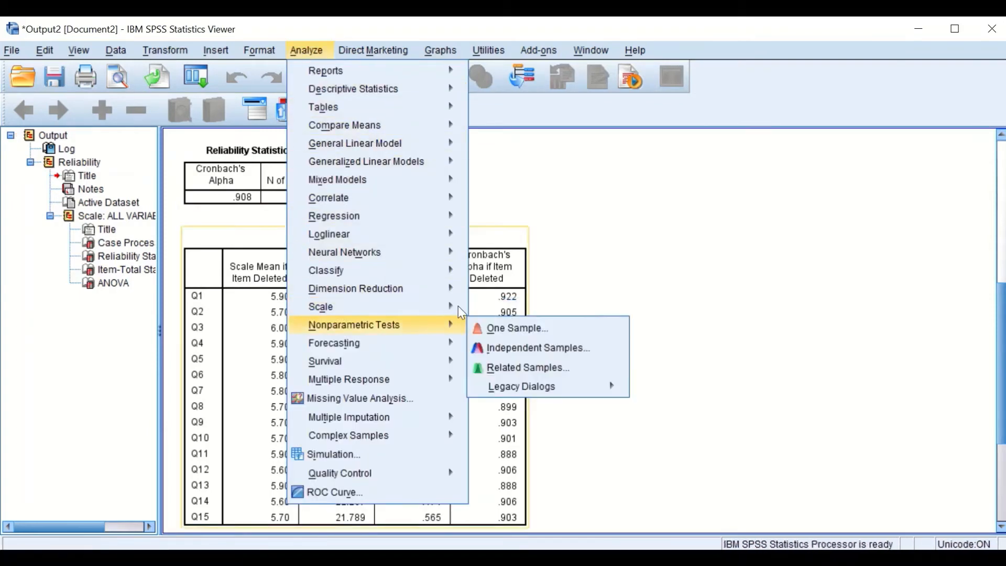
{"action": "mouse_move", "coordinate": [451, 307]}
{"action": "left_click", "coordinate": [492, 310]}
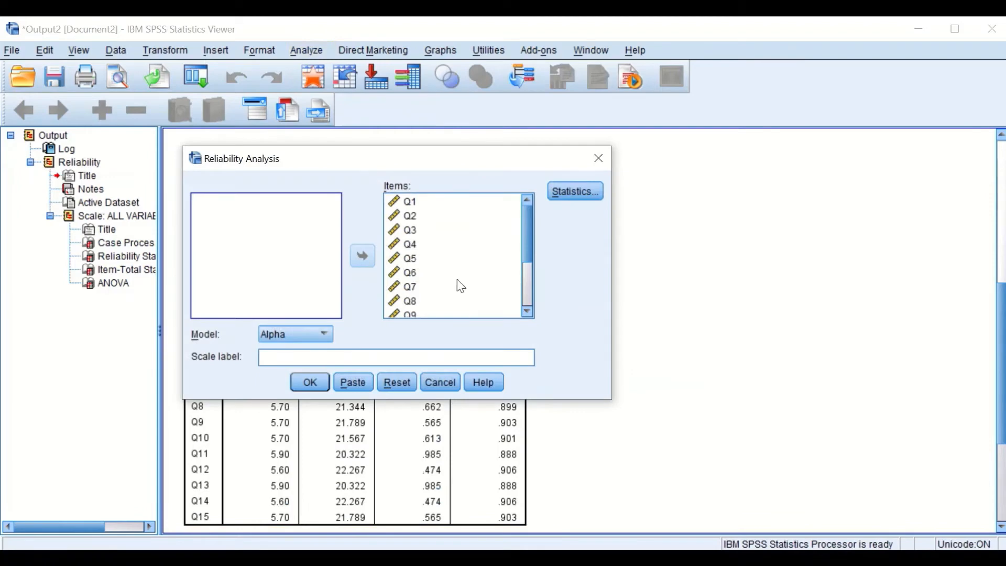
{"action": "left_click", "coordinate": [411, 201]}
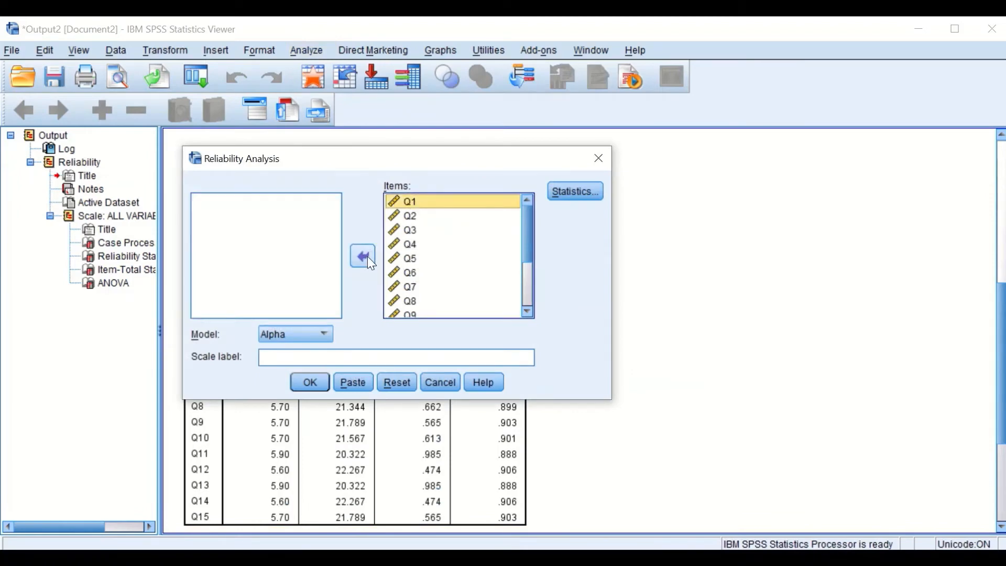
{"action": "left_click", "coordinate": [366, 256]}
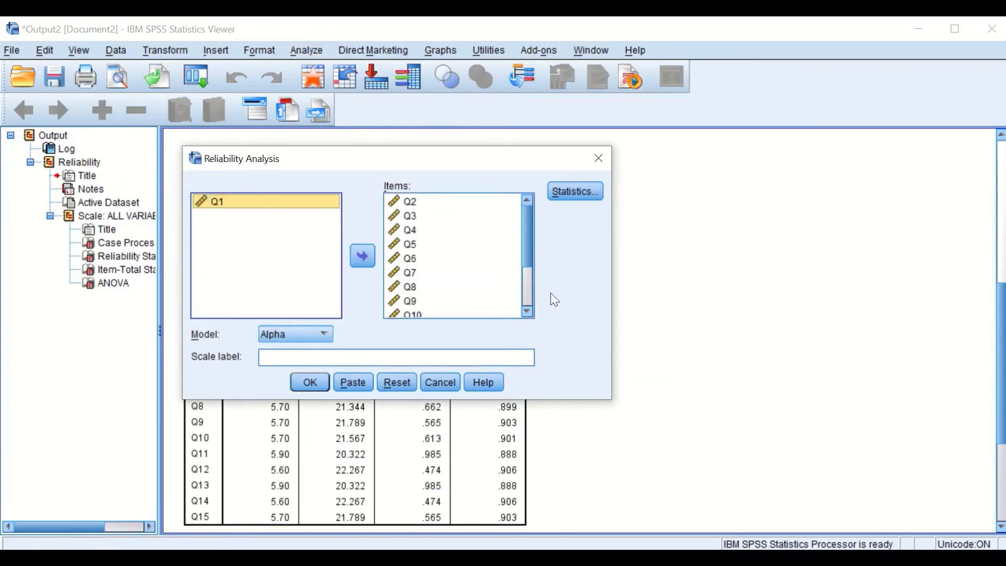
{"action": "left_click", "coordinate": [311, 383]}
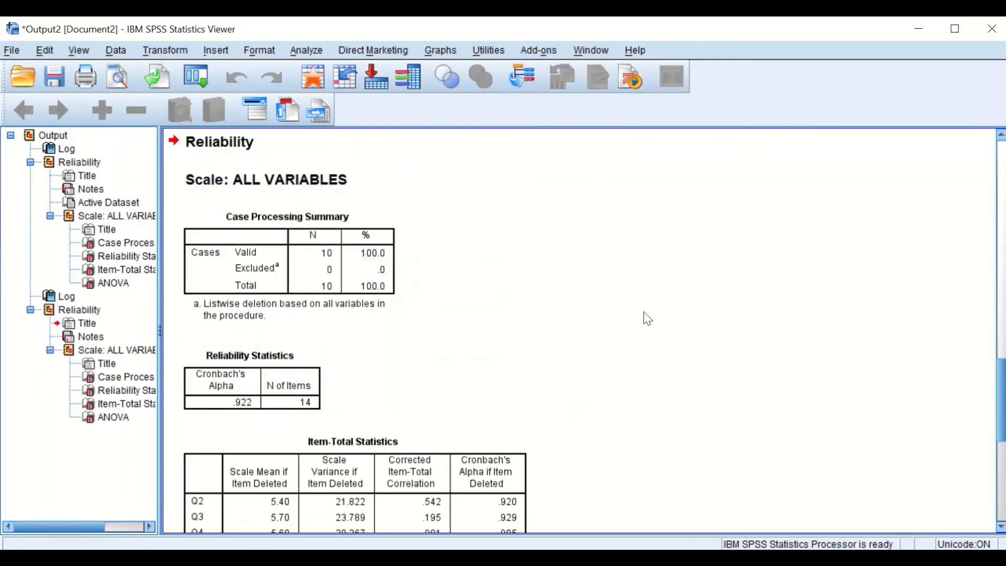
- Compare the Cronbach's alpha and number of items in the run without Q1 with those of the original 15-item run
{"action": "scroll", "coordinate": [619, 299], "scroll_direction": "up", "scroll_amount": 3}
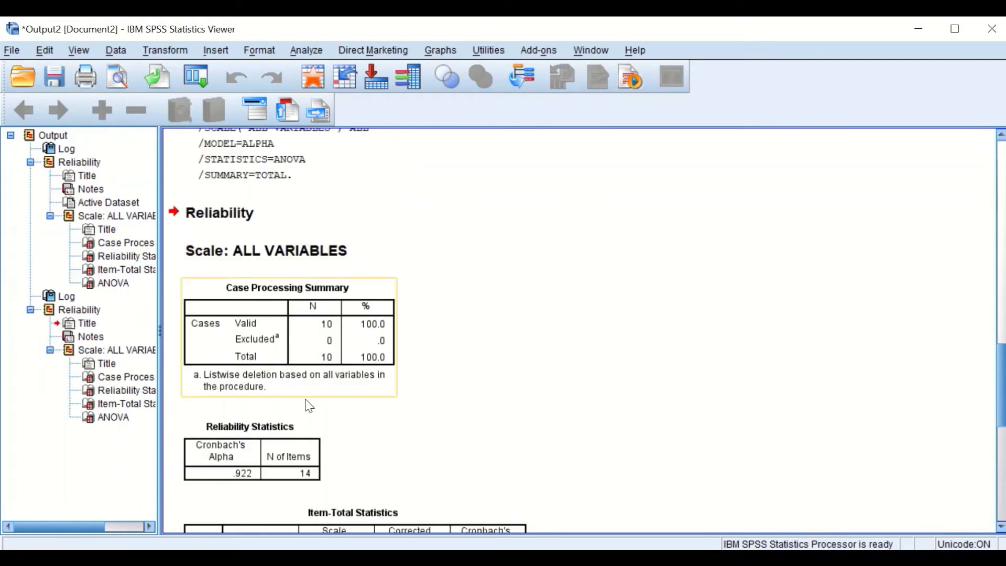
{"action": "scroll", "coordinate": [315, 320], "scroll_direction": "down", "scroll_amount": 3}
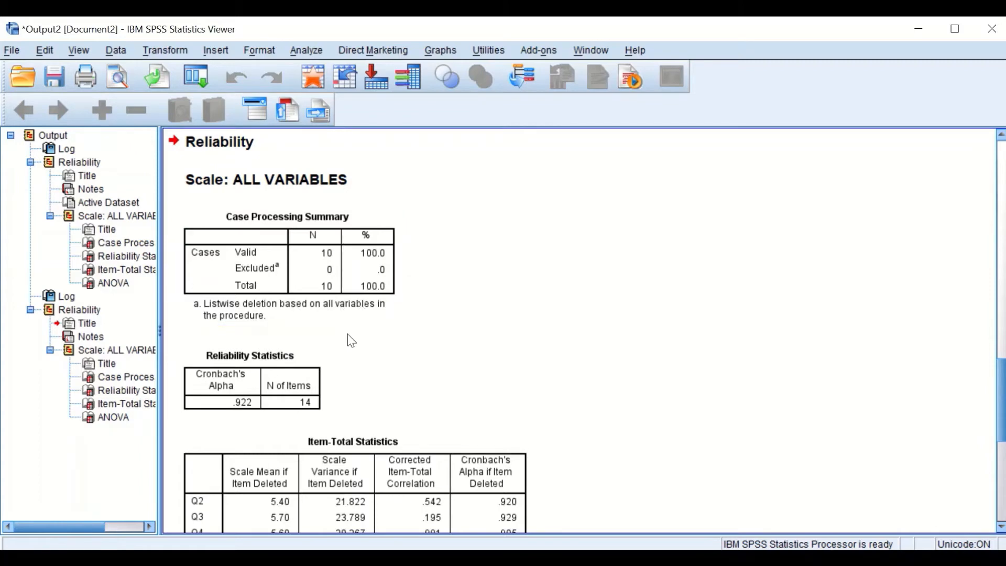
{"action": "scroll", "coordinate": [340, 397], "scroll_direction": "down", "scroll_amount": 3}
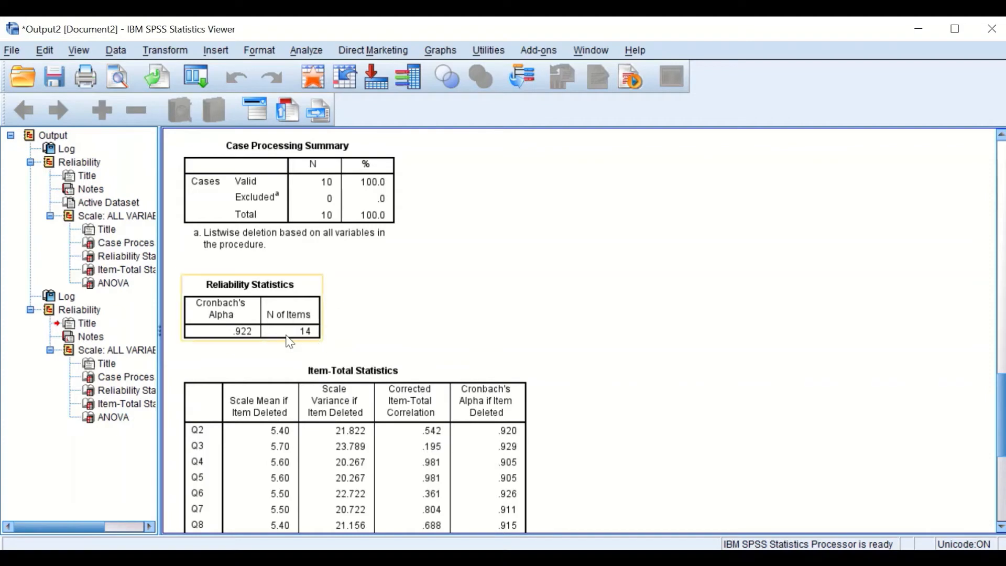
{"action": "scroll", "coordinate": [294, 342], "scroll_direction": "down", "scroll_amount": 12}
{"action": "scroll", "coordinate": [315, 342], "scroll_direction": "up", "scroll_amount": 3}
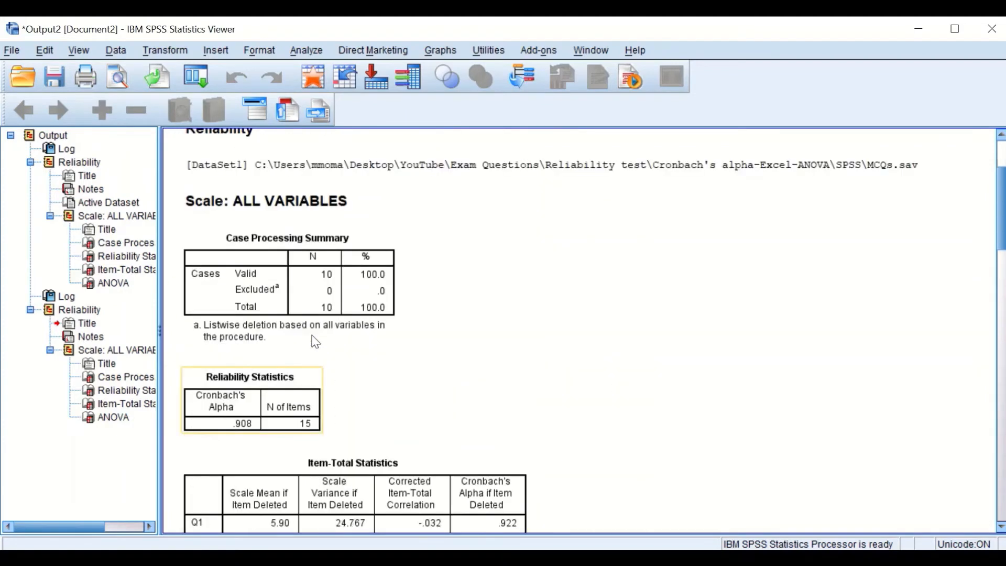
{"action": "scroll", "coordinate": [316, 342], "scroll_direction": "down", "scroll_amount": 3}
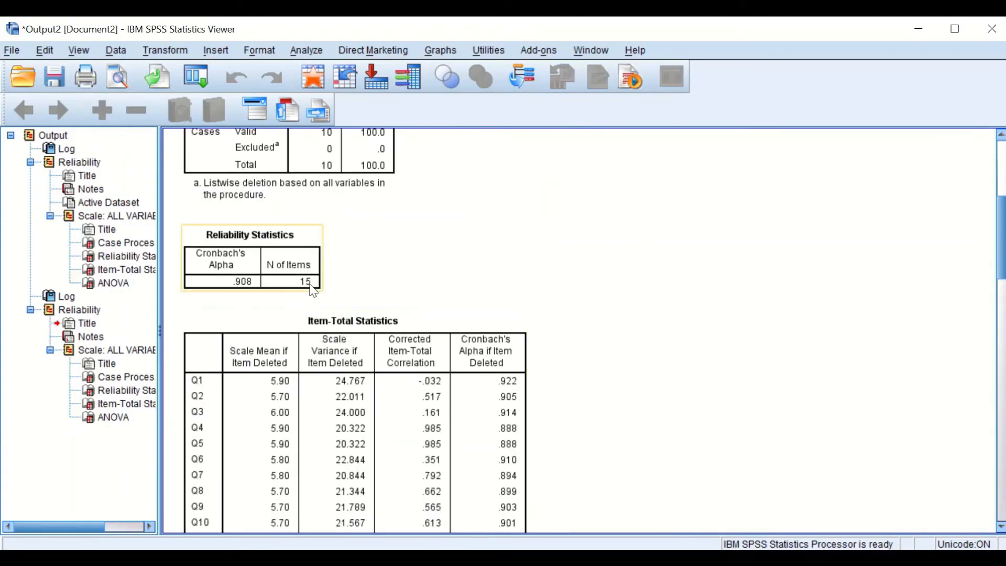
{"action": "scroll", "coordinate": [313, 291], "scroll_direction": "down", "scroll_amount": 14}
{"action": "scroll", "coordinate": [343, 377], "scroll_direction": "down", "scroll_amount": 3}
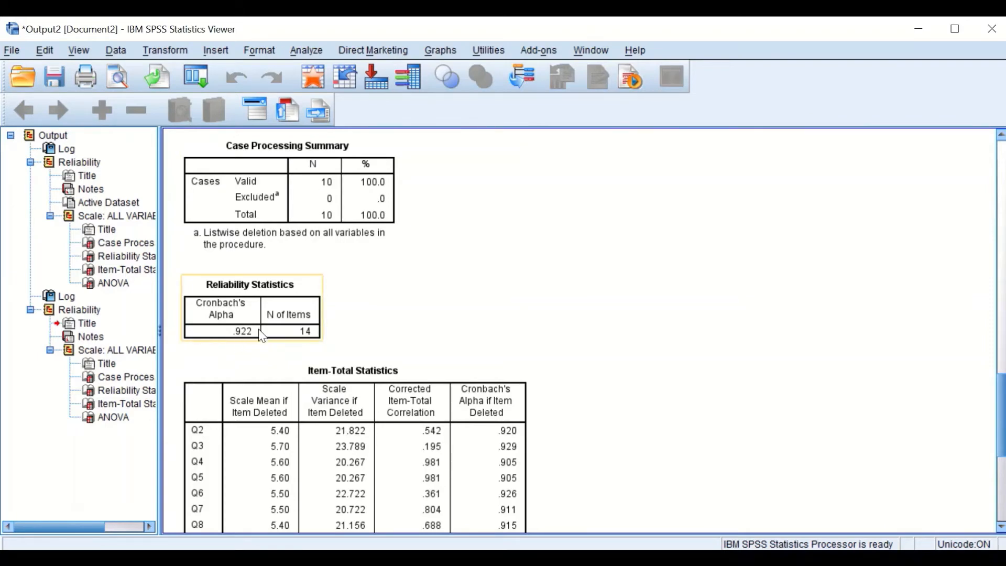
{"action": "scroll", "coordinate": [259, 333], "scroll_direction": "up", "scroll_amount": 5}
{"action": "scroll", "coordinate": [258, 333], "scroll_direction": "up", "scroll_amount": 10}
{"action": "scroll", "coordinate": [221, 370], "scroll_direction": "down", "scroll_amount": 3}
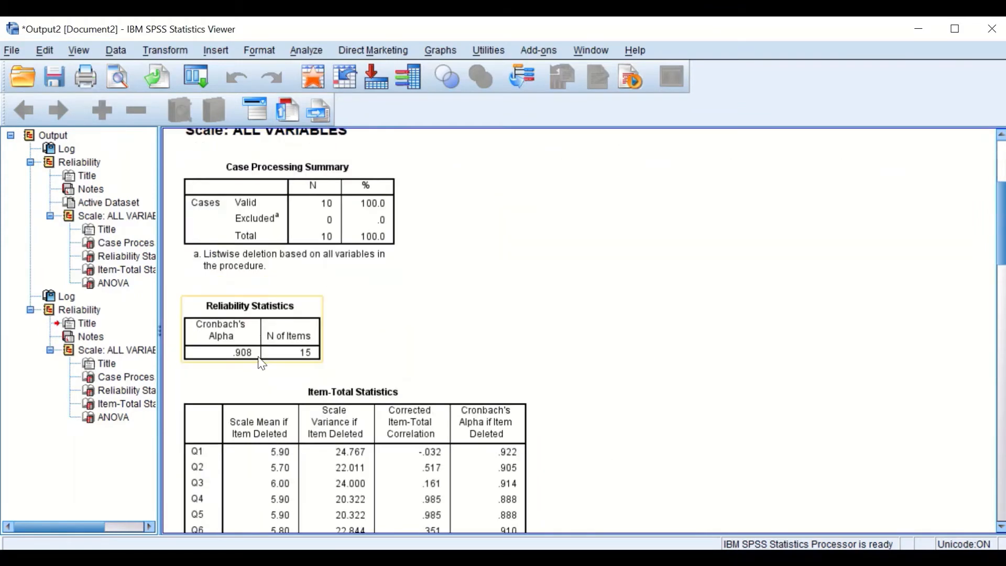
{"action": "left_click", "coordinate": [238, 359]}
{"action": "scroll", "coordinate": [251, 357], "scroll_direction": "down", "scroll_amount": 10}
{"action": "left_click", "coordinate": [262, 365]}
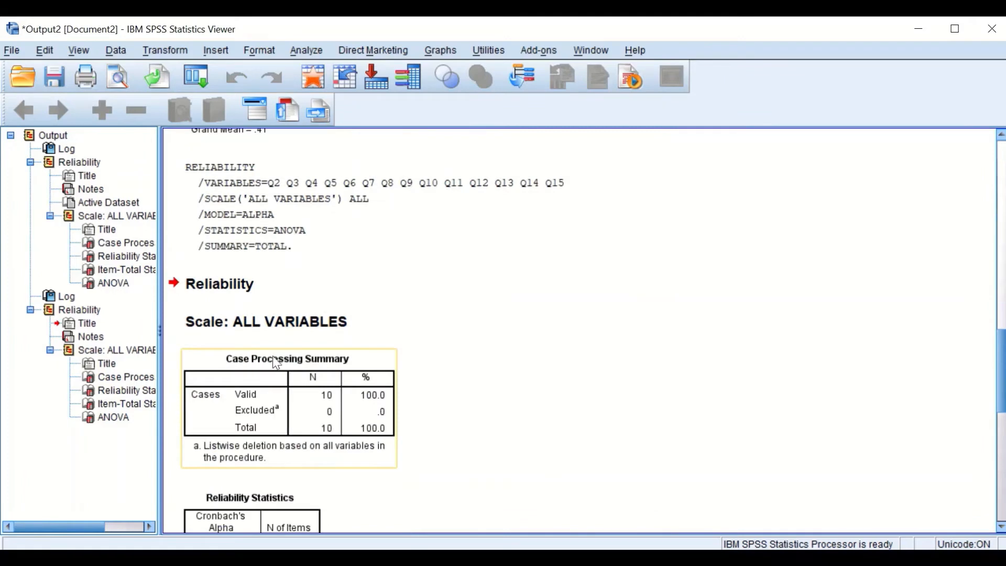
{"action": "scroll", "coordinate": [276, 362], "scroll_direction": "down", "scroll_amount": 3}
{"action": "left_click", "coordinate": [278, 359]}
{"action": "scroll", "coordinate": [283, 361], "scroll_direction": "down", "scroll_amount": 3}
{"action": "left_click", "coordinate": [323, 363]}
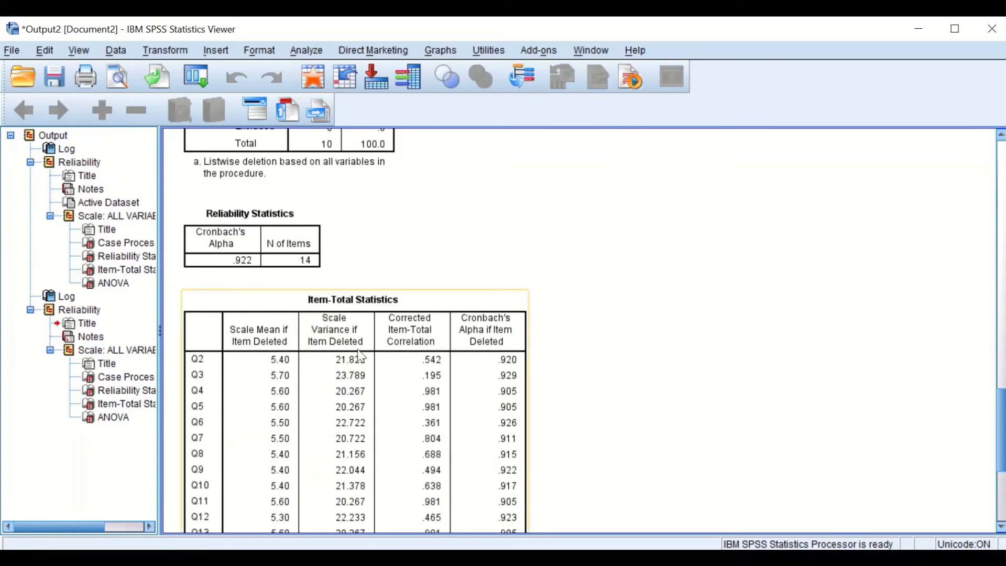
{"action": "left_click", "coordinate": [245, 259]}
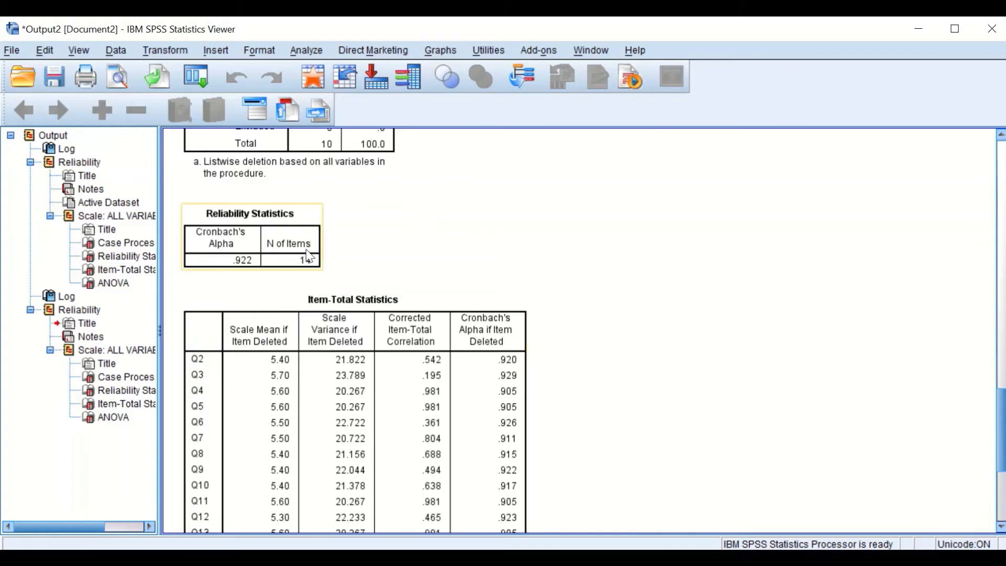
{"action": "left_click", "coordinate": [273, 274]}
{"action": "left_click", "coordinate": [241, 270]}
{"action": "left_click", "coordinate": [234, 277]}
- Review the item-total and ANOVA tables of the run without Q1, and recheck the reliability statistics of the original run
{"action": "scroll", "coordinate": [274, 273], "scroll_direction": "down", "scroll_amount": 4}
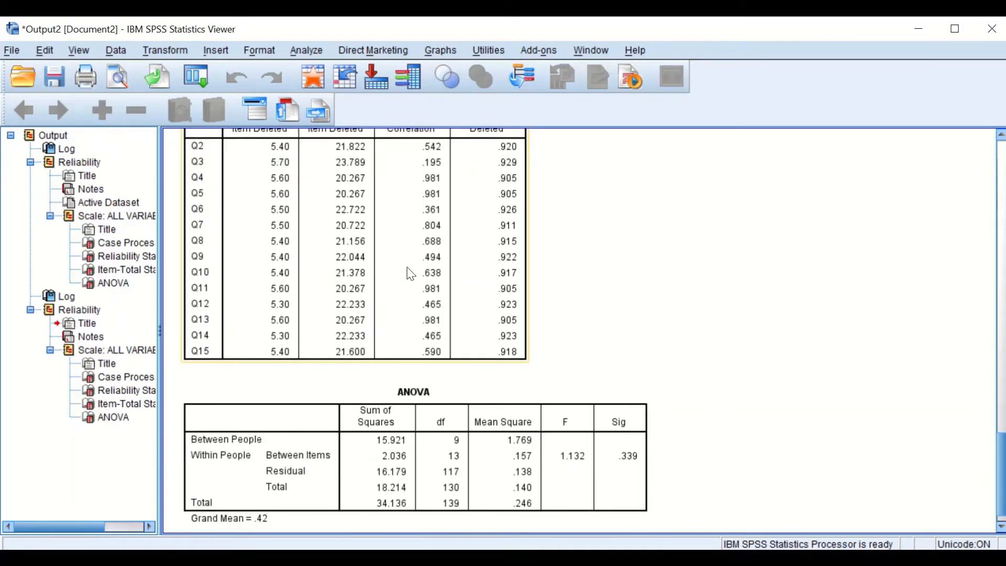
{"action": "scroll", "coordinate": [453, 268], "scroll_direction": "up", "scroll_amount": 3}
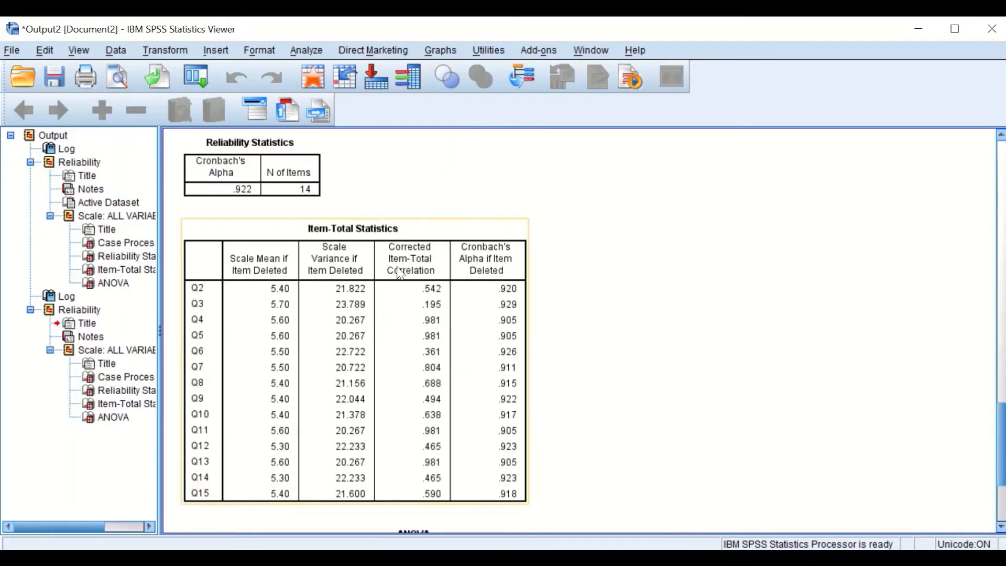
{"action": "scroll", "coordinate": [467, 309], "scroll_direction": "up", "scroll_amount": 3}
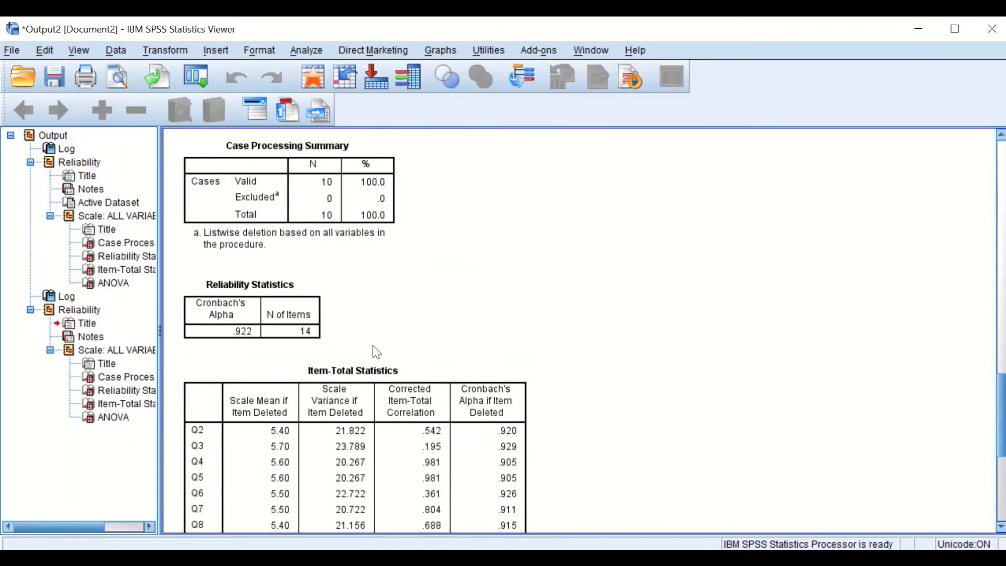
{"action": "scroll", "coordinate": [420, 351], "scroll_direction": "up", "scroll_amount": 1}
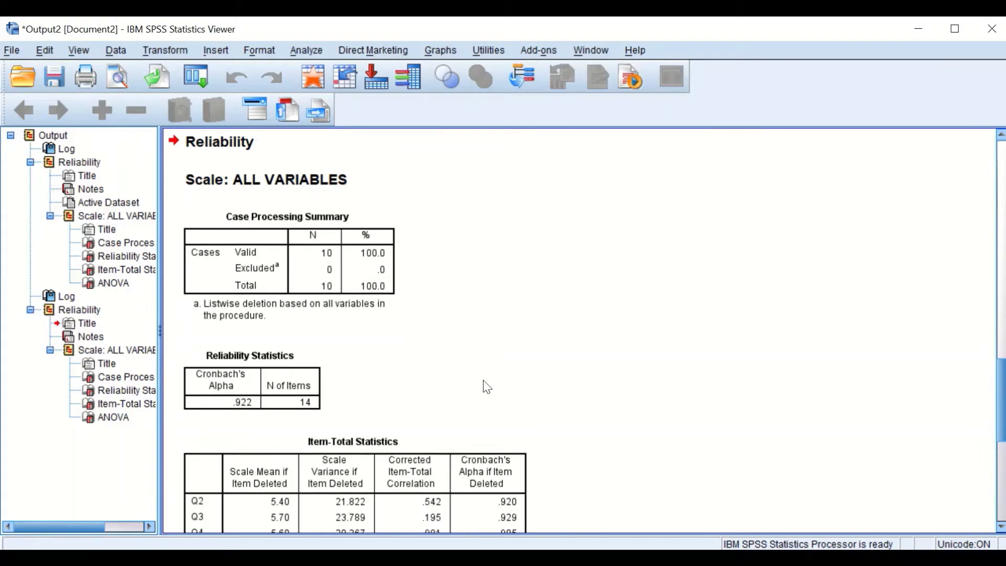
{"action": "scroll", "coordinate": [483, 381], "scroll_direction": "up", "scroll_amount": 9}
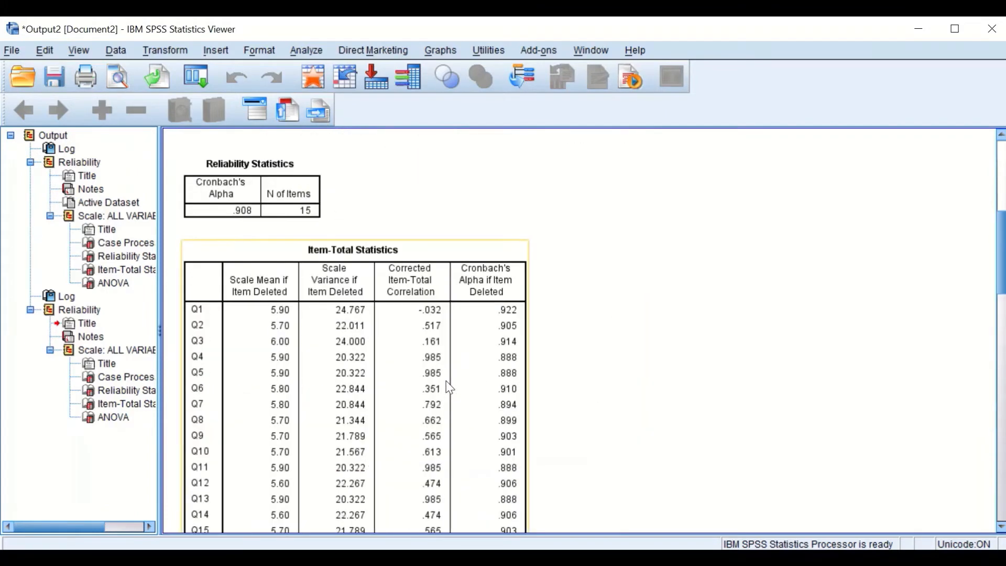
{"action": "scroll", "coordinate": [450, 388], "scroll_direction": "up", "scroll_amount": 5}
{"action": "scroll", "coordinate": [480, 404], "scroll_direction": "down", "scroll_amount": 2}
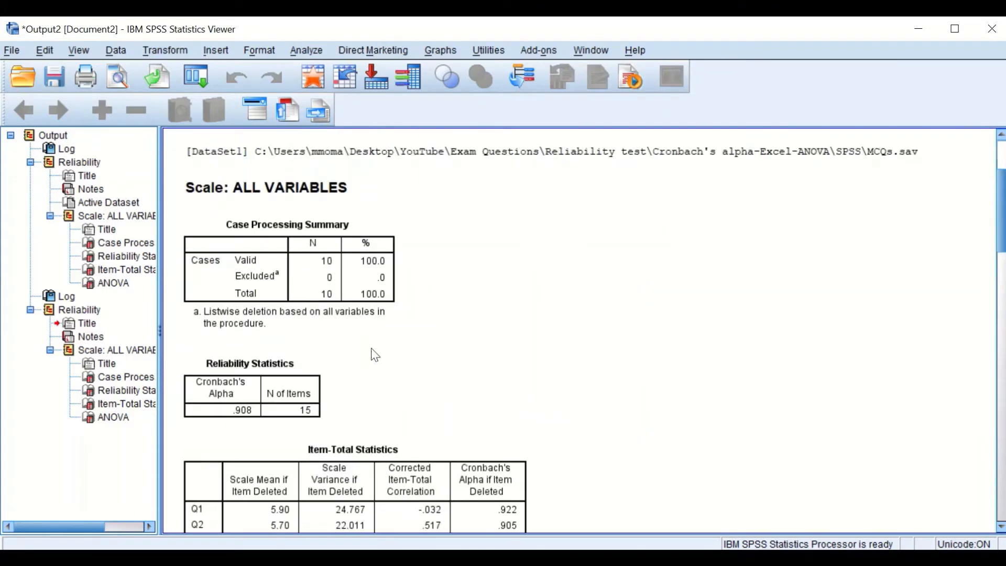
{"action": "scroll", "coordinate": [362, 335], "scroll_direction": "down", "scroll_amount": 1}
{"action": "scroll", "coordinate": [317, 306], "scroll_direction": "down", "scroll_amount": 1}
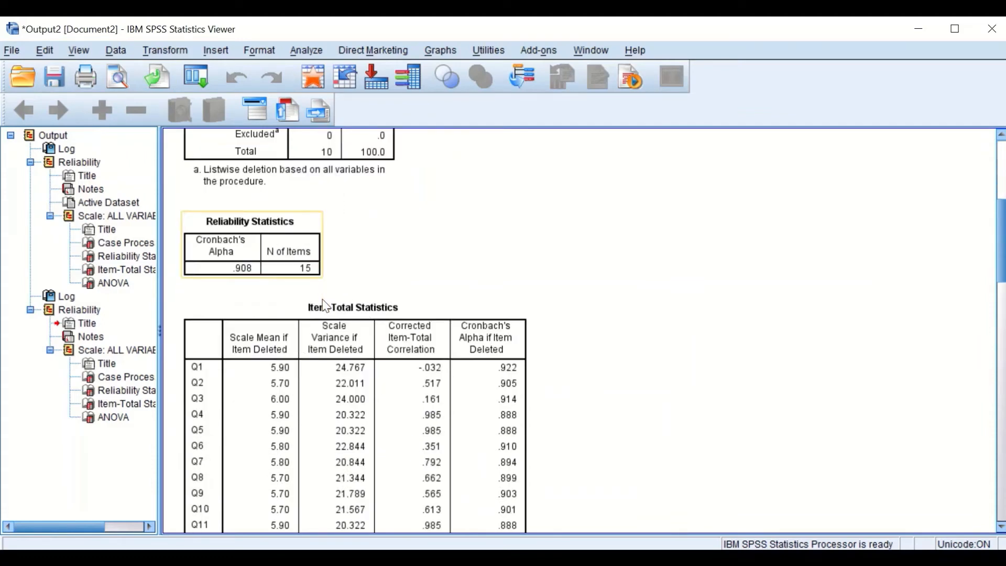
{"action": "scroll", "coordinate": [325, 306], "scroll_direction": "up", "scroll_amount": 2}
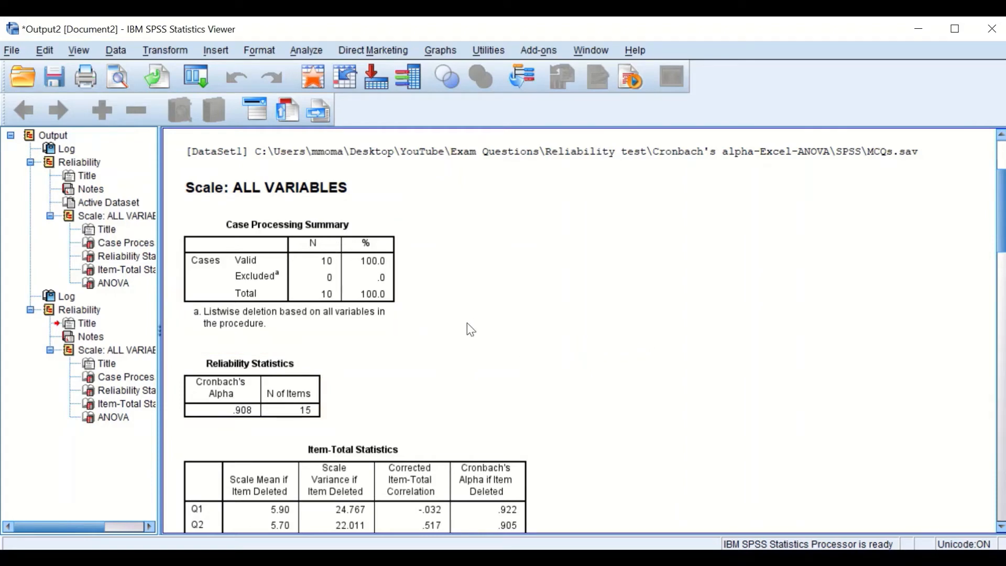
- Bring the 15-item run's ANOVA table into view and open Calculator over the SPSS output
{"action": "scroll", "coordinate": [469, 324], "scroll_direction": "down", "scroll_amount": 2}
{"action": "scroll", "coordinate": [474, 326], "scroll_direction": "down", "scroll_amount": 4}
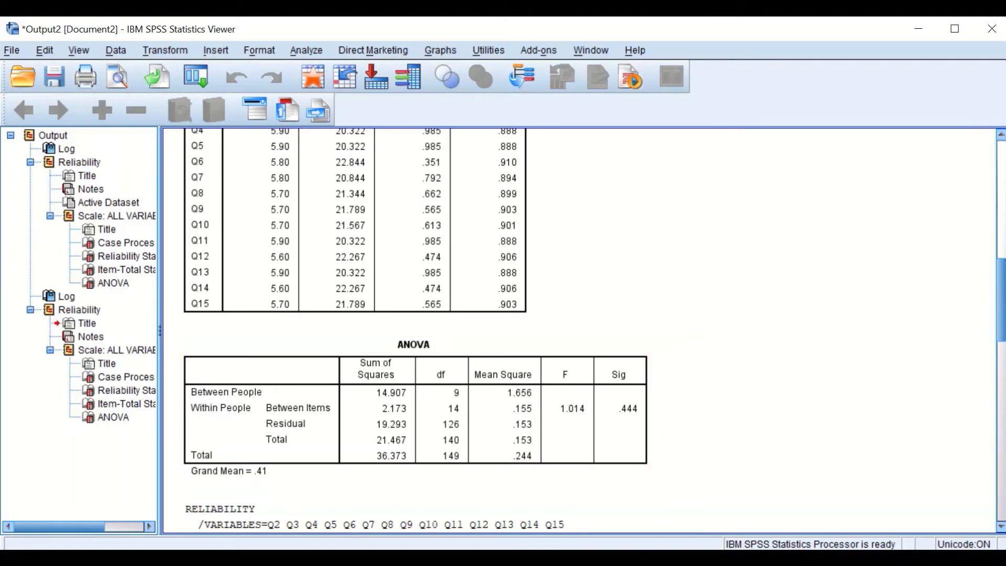
{"action": "key", "text": "super+s"}
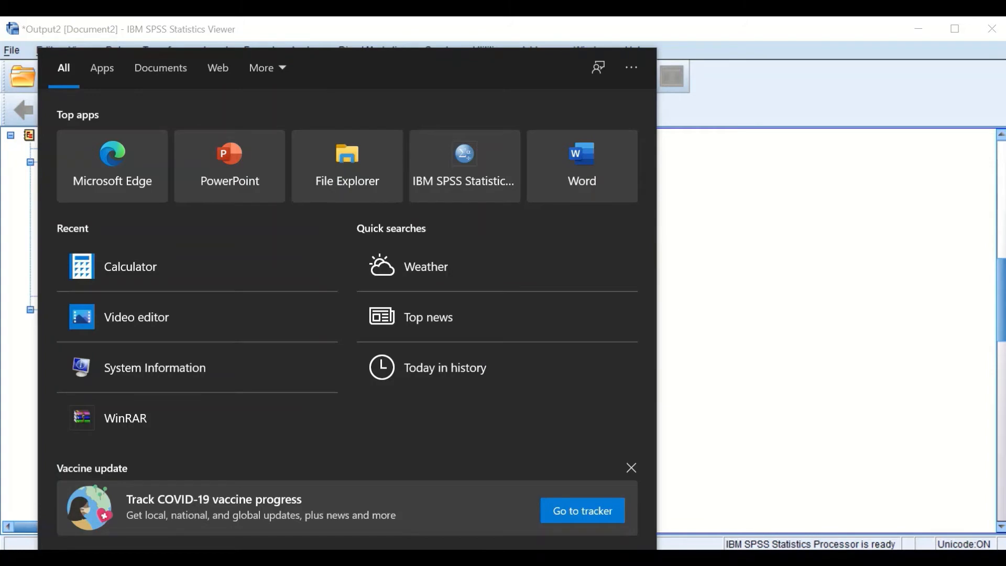
{"action": "type", "text": "cal"}
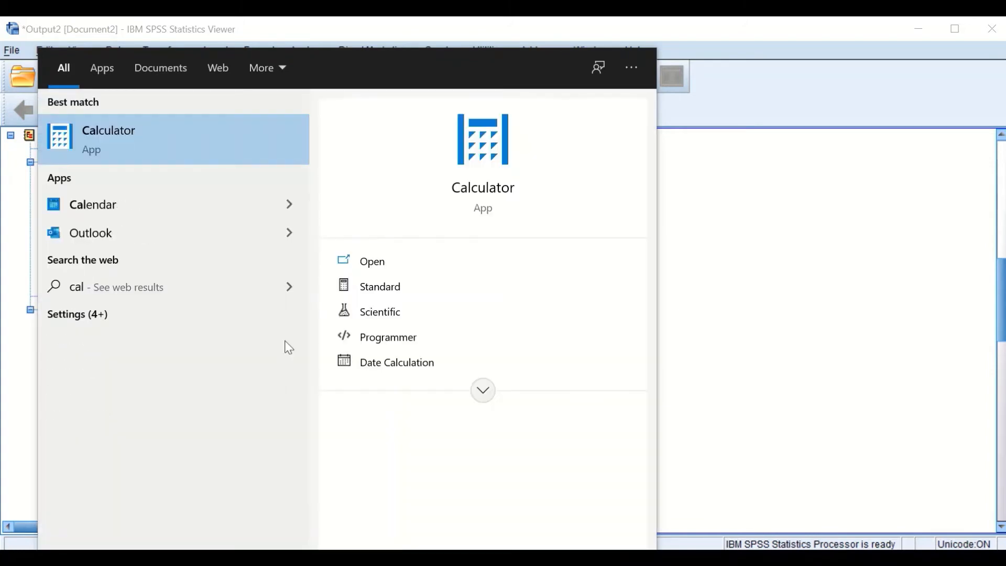
{"action": "key", "text": "Return"}
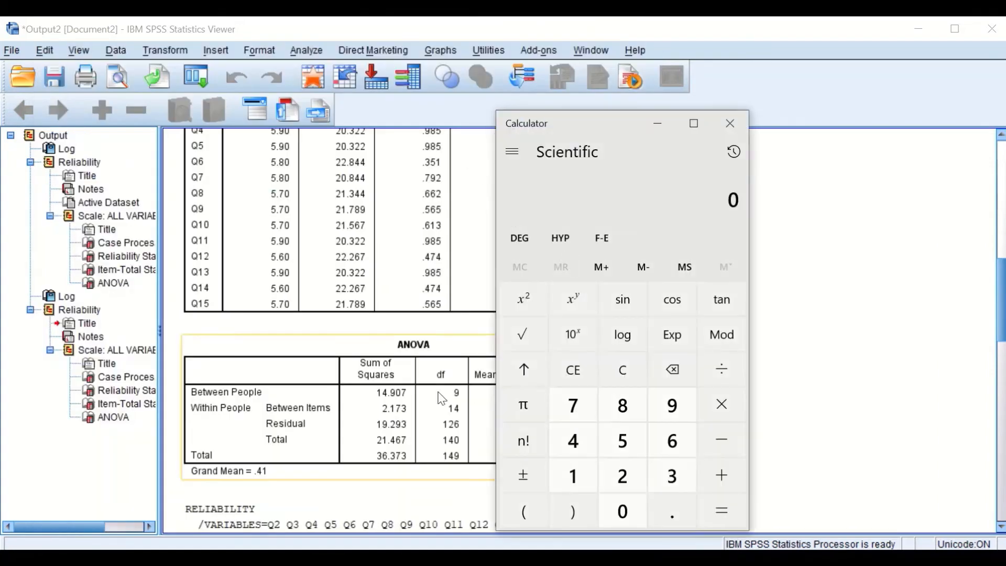
{"action": "left_click_drag", "start_coordinate": [629, 125], "coordinate": [166, 104]}
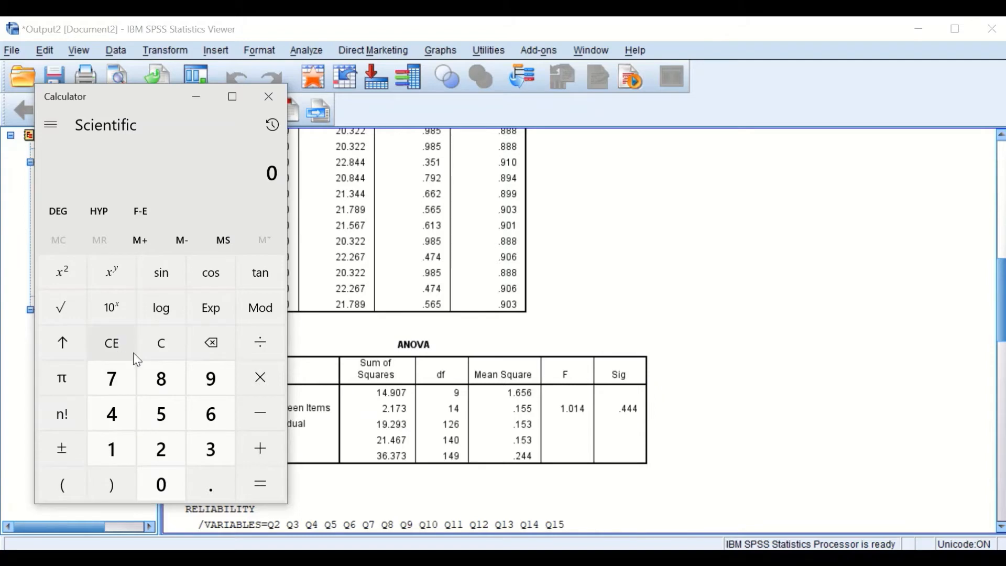
- Enter 1 − 0.153 in Calculator, using the residual mean square, and move the calculator clear of the ANOVA table
{"action": "left_click", "coordinate": [109, 450]}
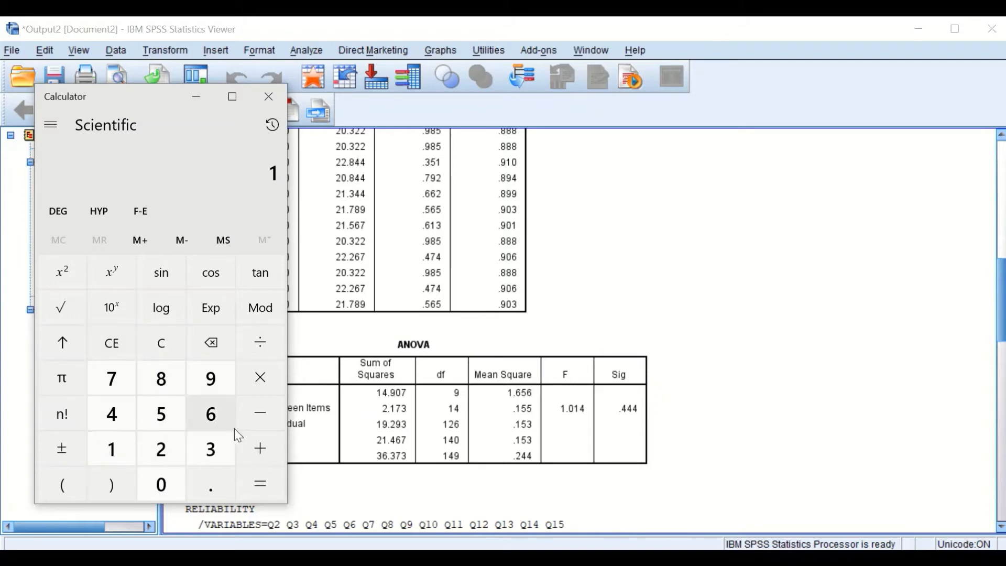
{"action": "left_click", "coordinate": [261, 417]}
{"action": "left_click", "coordinate": [293, 425]}
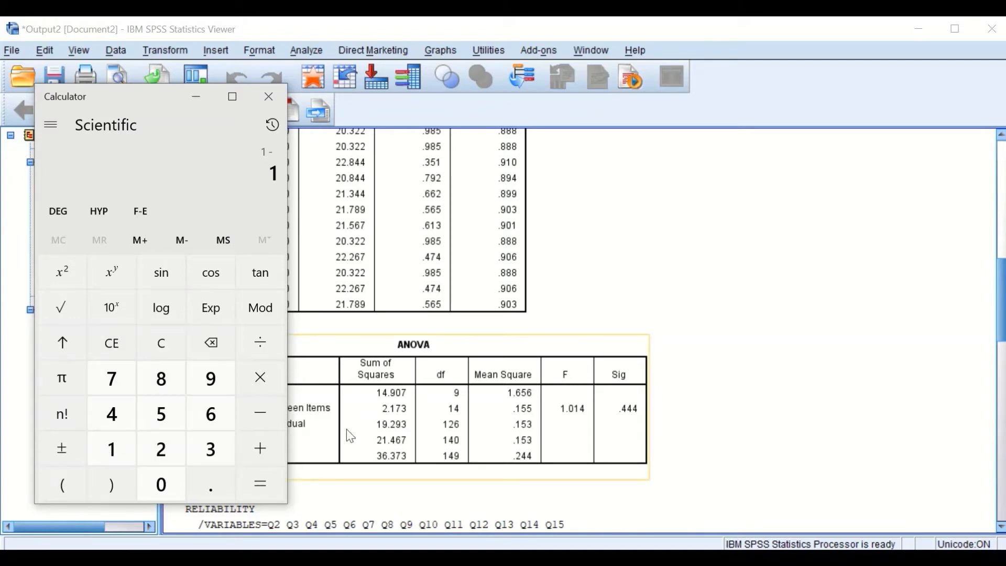
{"action": "left_click_drag", "start_coordinate": [146, 89], "coordinate": [814, 102]}
{"action": "left_click", "coordinate": [428, 421]}
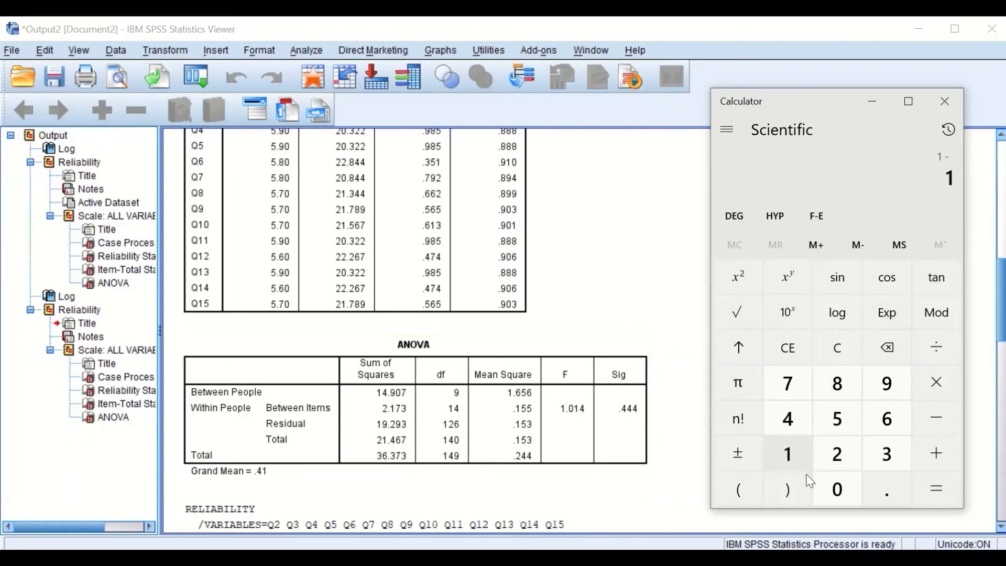
{"action": "left_click", "coordinate": [878, 488]}
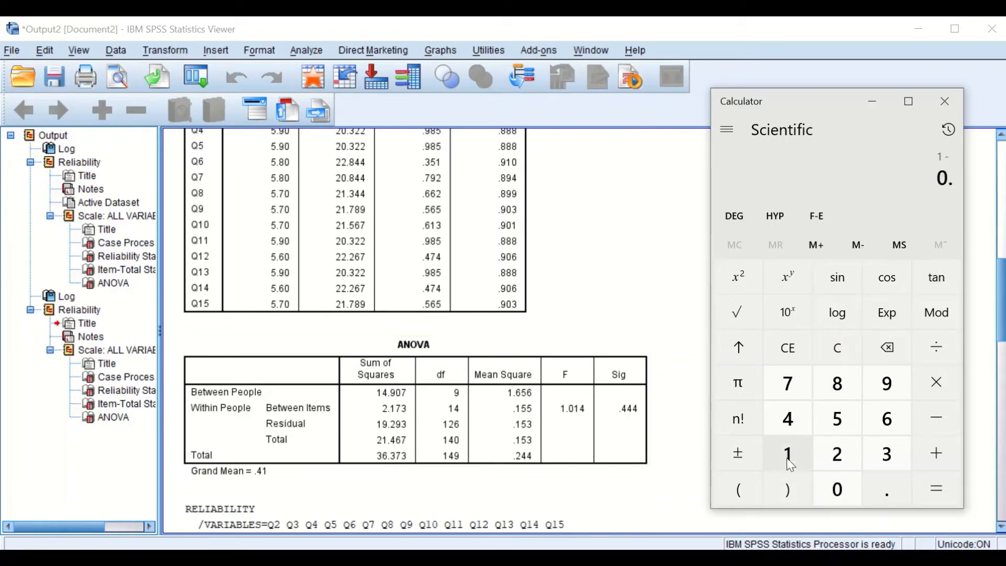
{"action": "left_click", "coordinate": [837, 420]}
{"action": "left_click", "coordinate": [887, 452]}
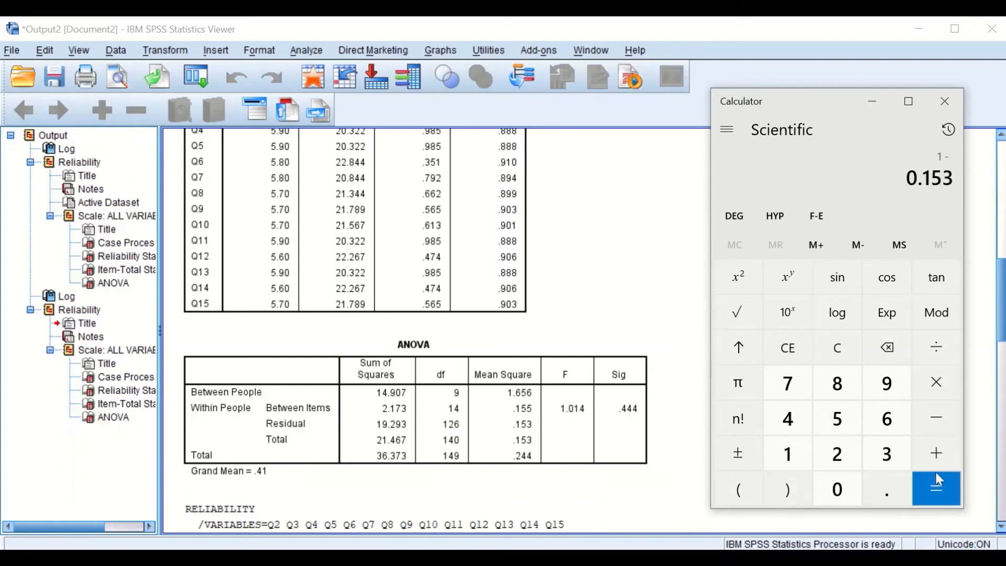
- Divide the residual mean square by 1.65 for the between-people mean square and evaluate the expression
{"action": "left_click", "coordinate": [938, 347]}
{"action": "left_click", "coordinate": [431, 424]}
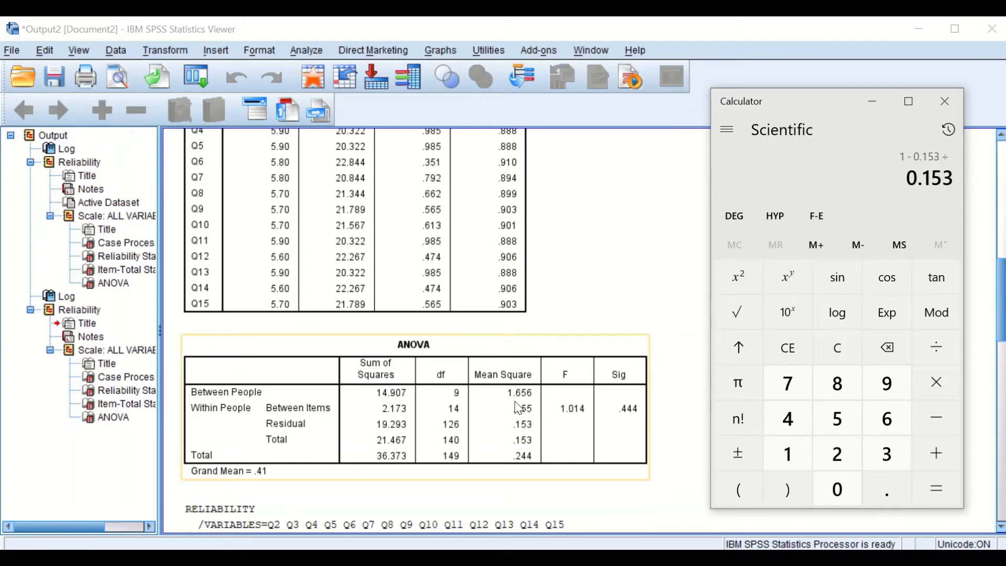
{"action": "left_click", "coordinate": [786, 460]}
{"action": "left_click", "coordinate": [887, 489]}
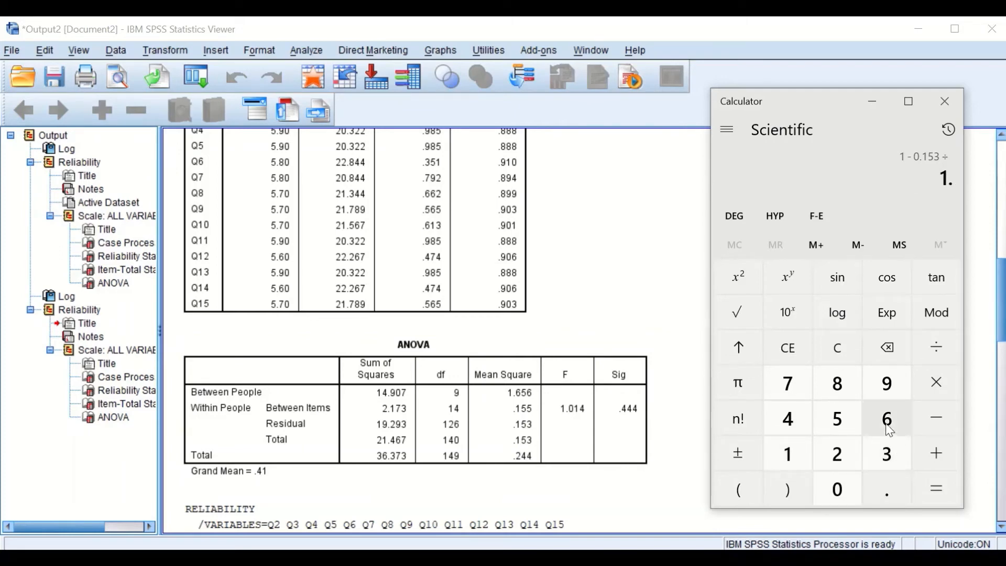
{"action": "left_click", "coordinate": [888, 419]}
{"action": "left_click", "coordinate": [840, 427]}
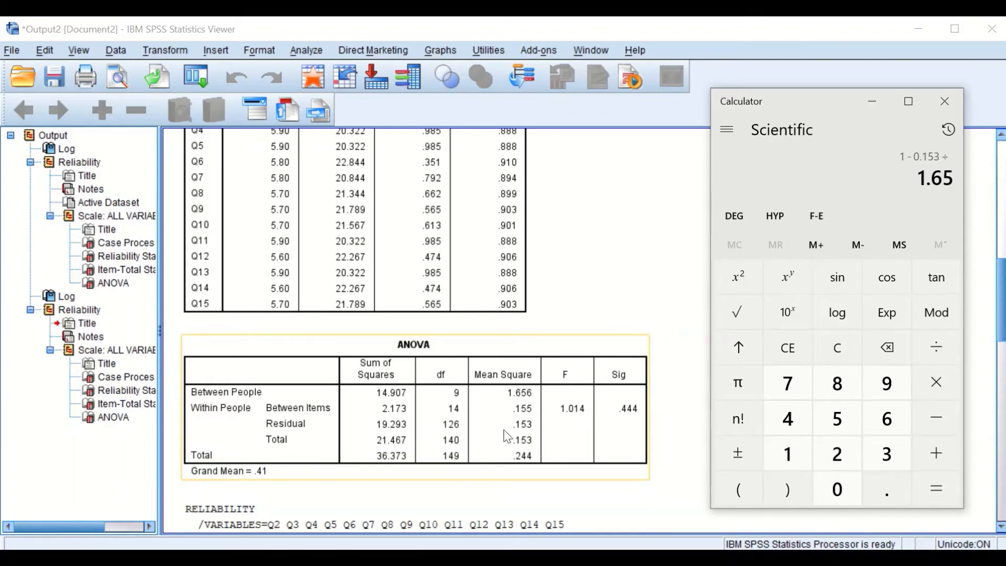
{"action": "left_click", "coordinate": [941, 490]}
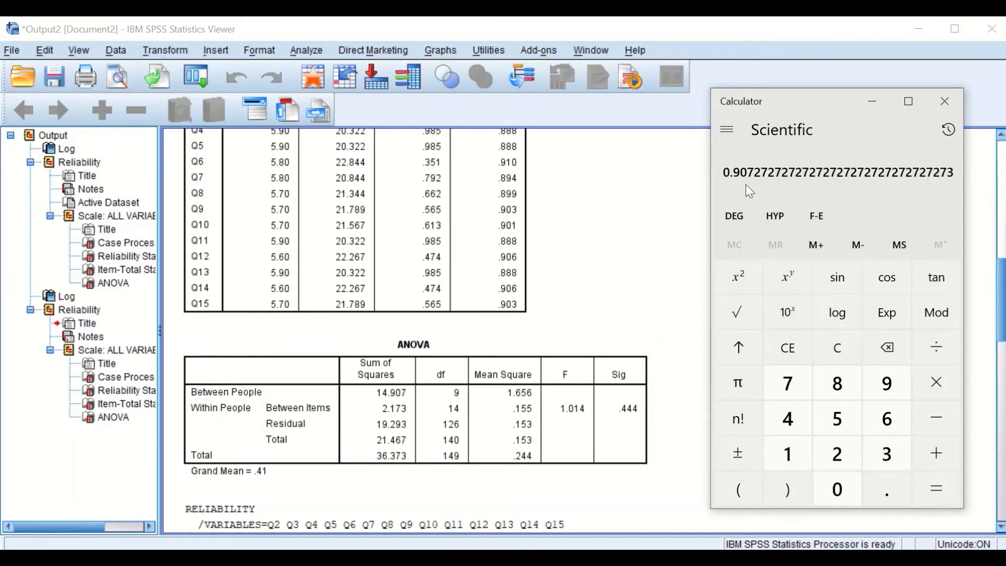
- Compare the calculated value with the Cronbach's alpha of the 15-item run, and recheck that run's ANOVA table
{"action": "left_click_drag", "start_coordinate": [808, 100], "coordinate": [787, 111]}
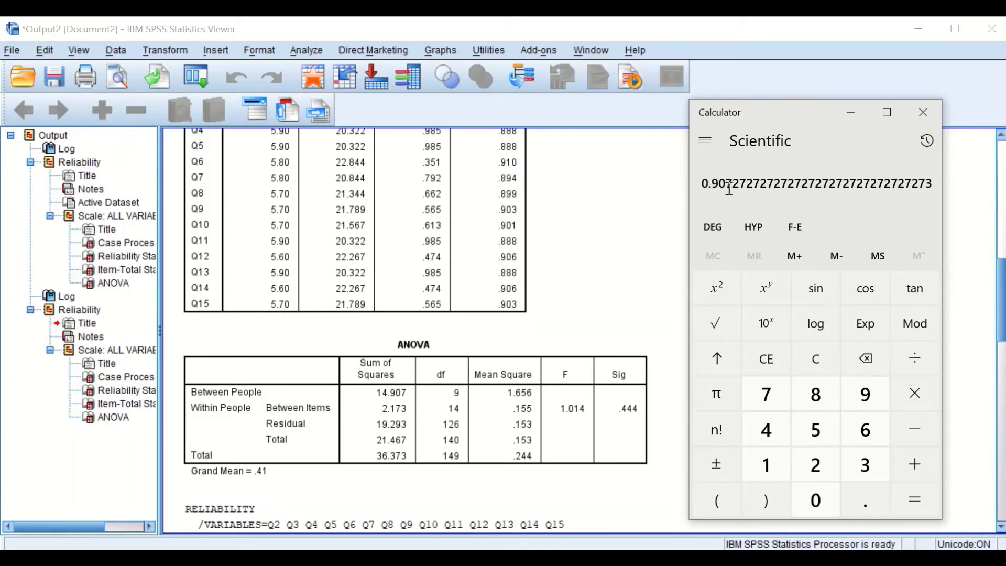
{"action": "left_click_drag", "start_coordinate": [1002, 294], "coordinate": [968, 186]}
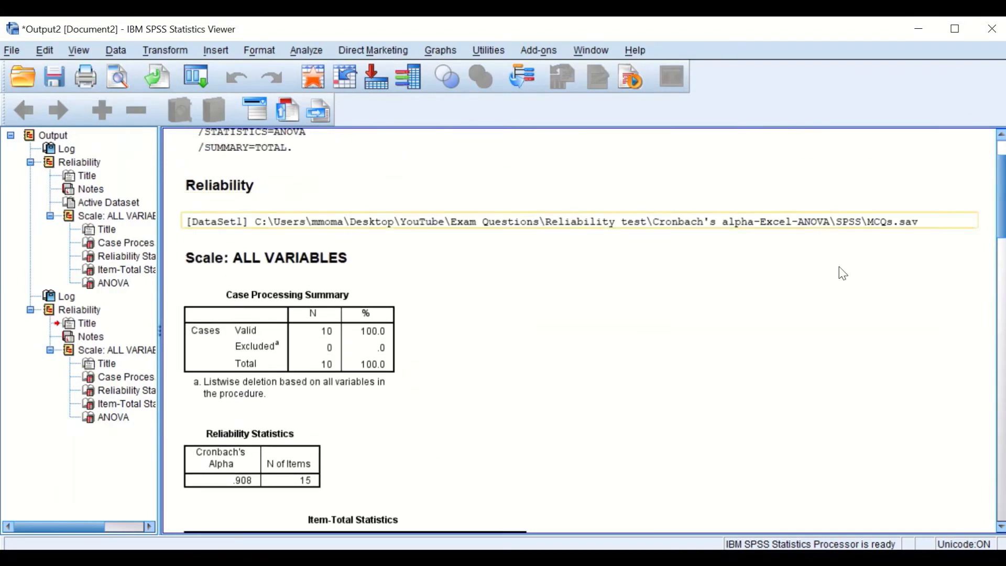
{"action": "scroll", "coordinate": [367, 420], "scroll_direction": "down", "scroll_amount": 3}
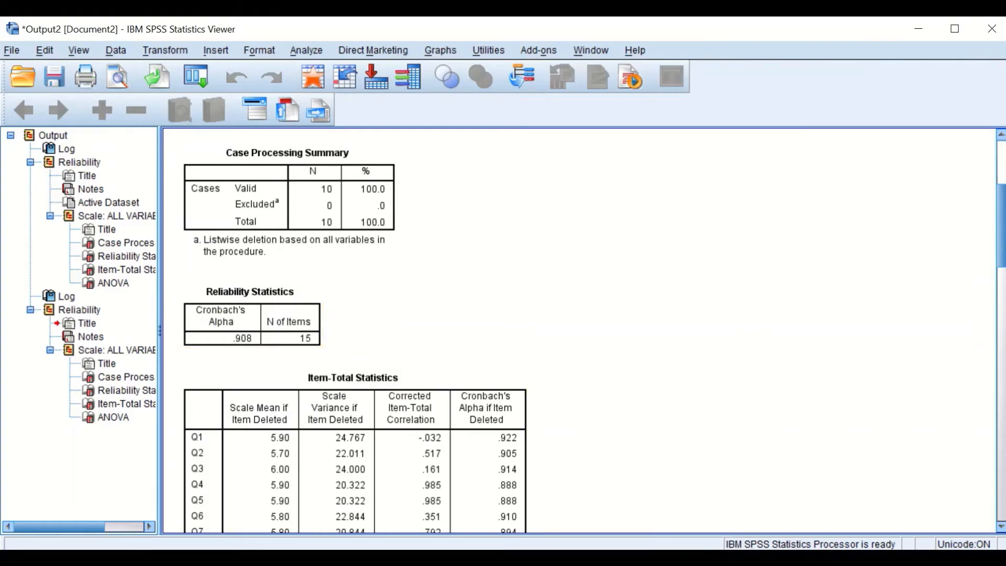
{"action": "key", "text": "alt+Tab"}
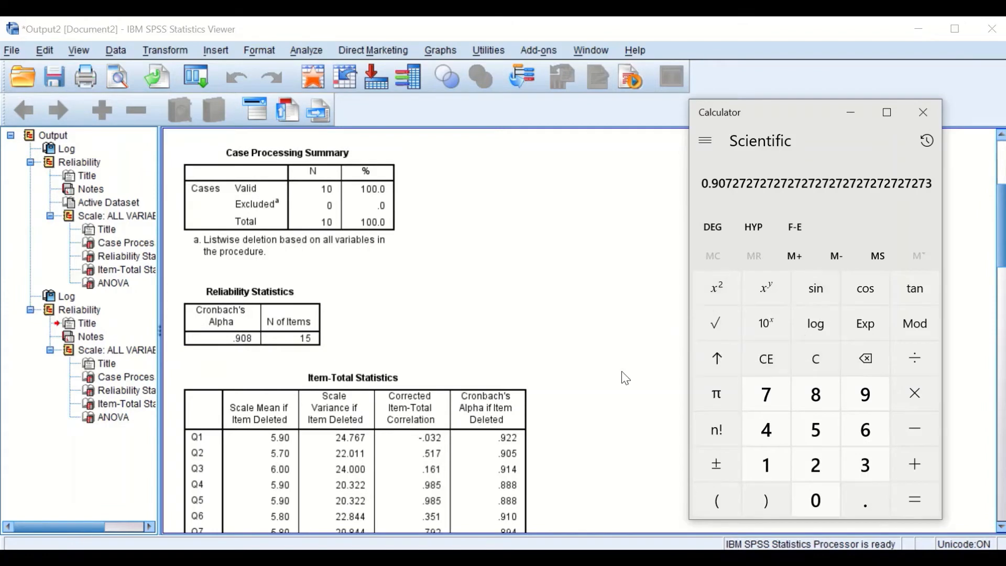
{"action": "left_click_drag", "start_coordinate": [1003, 221], "coordinate": [968, 294]}
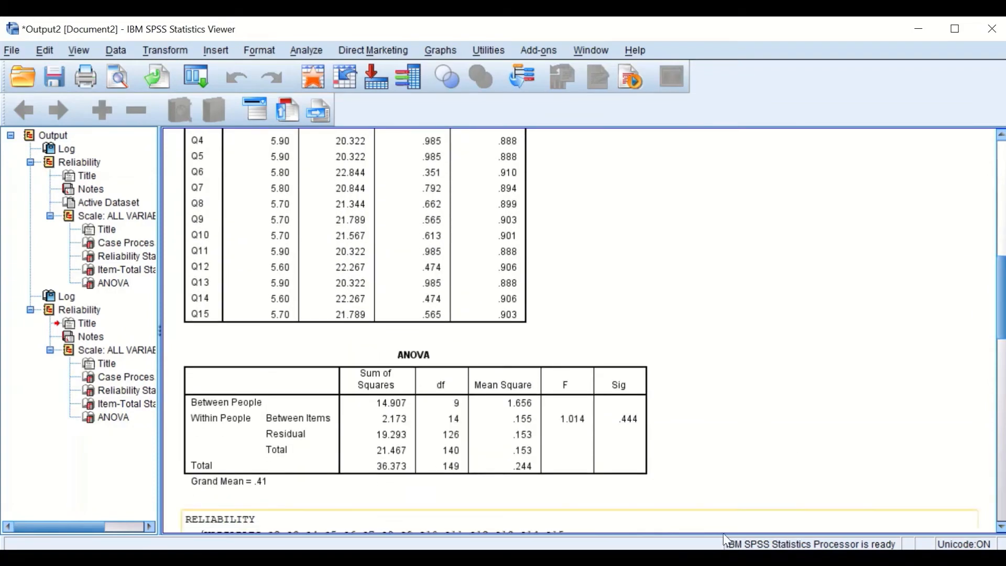
{"action": "left_click", "coordinate": [710, 559]}
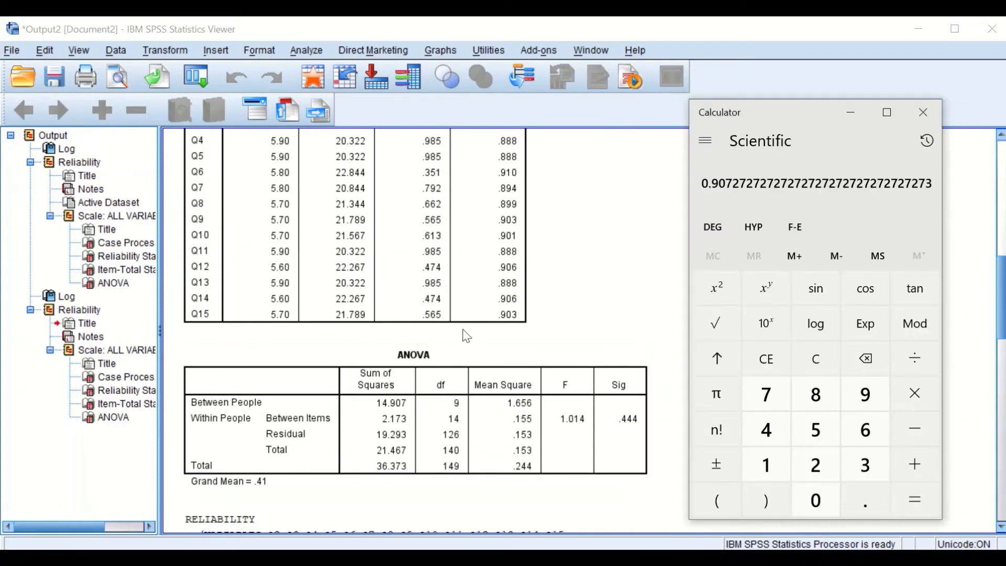
{"action": "left_click", "coordinate": [409, 453]}
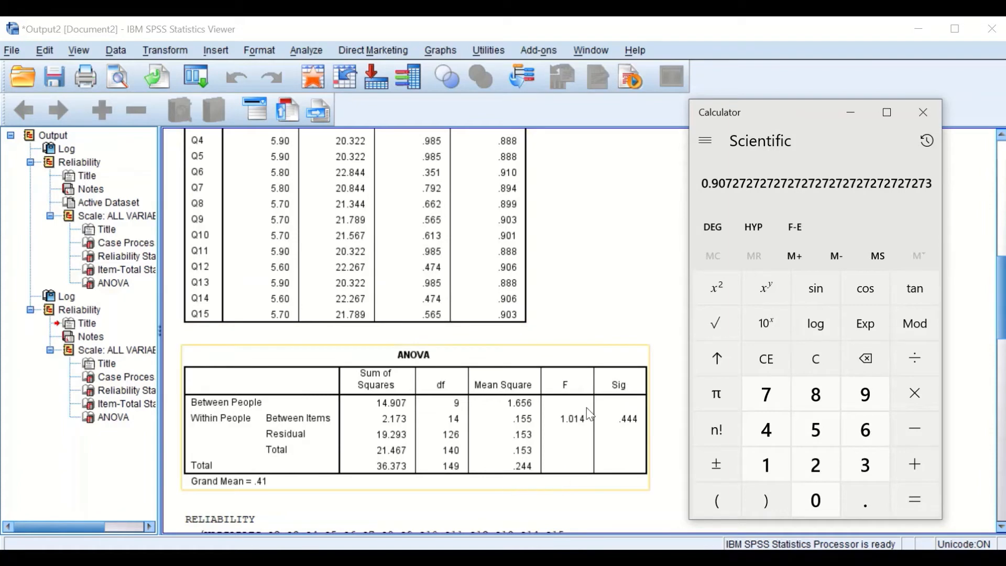
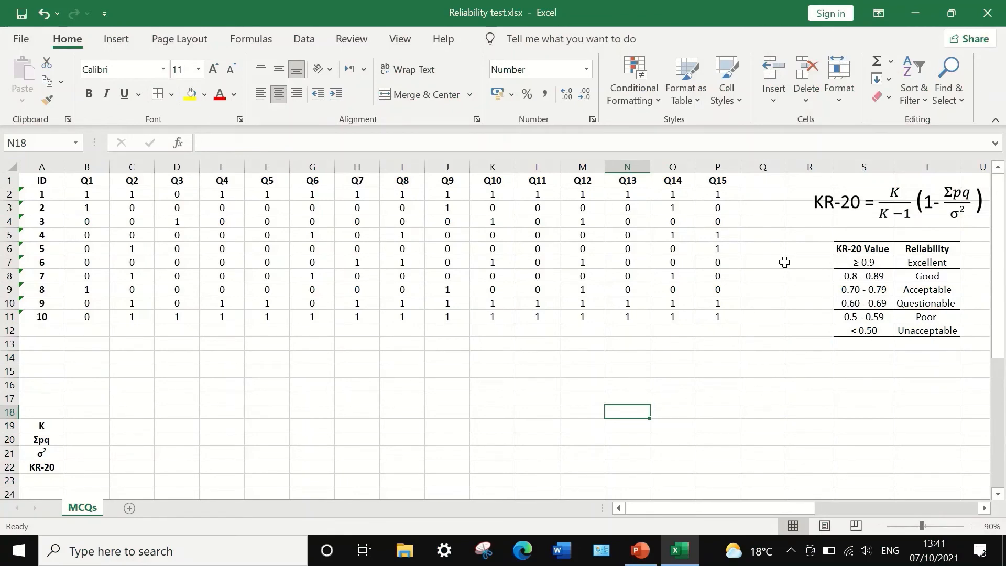
- In the Excel workbook Reliability test.xlsx, enter the heading Total Score in cell Q1
{"action": "left_click", "coordinate": [761, 183]}
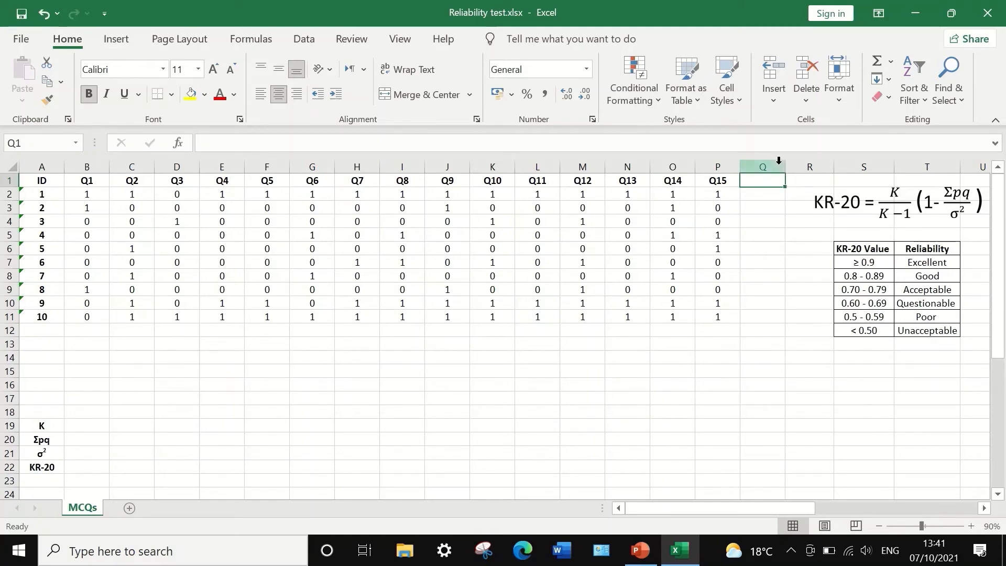
{"action": "type", "text": "Tot"}
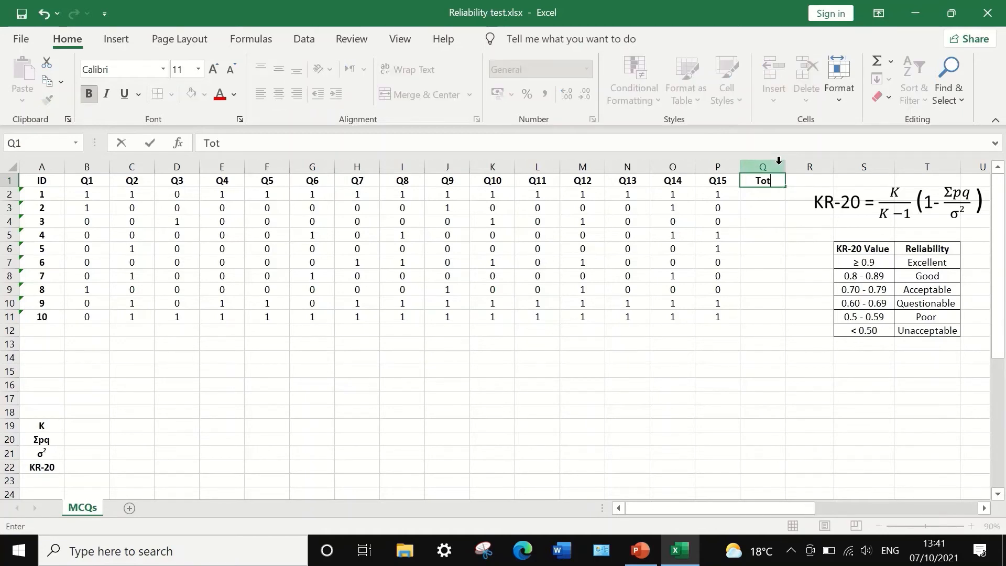
{"action": "type", "text": "al Score"}
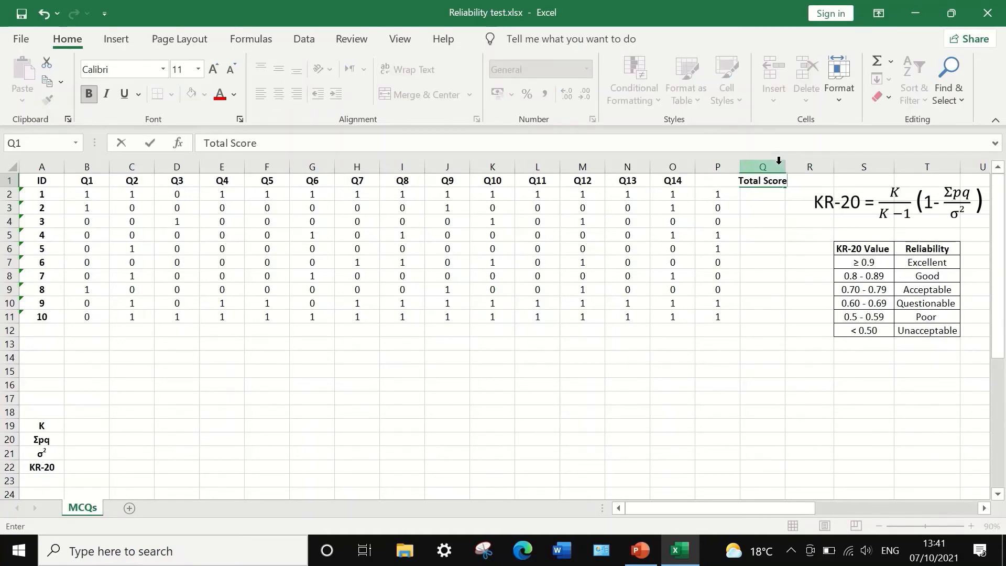
{"action": "key", "text": "Return"}
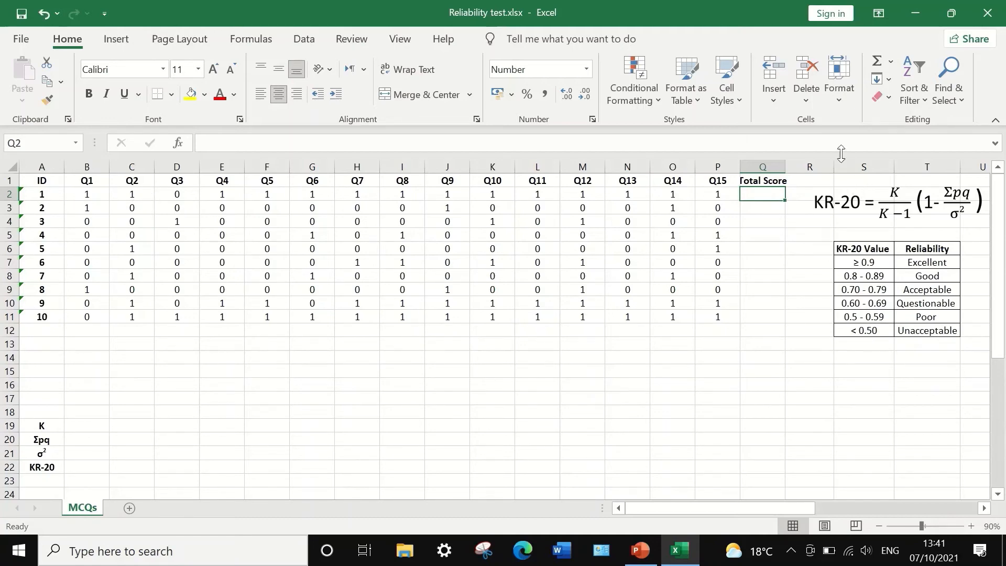
- Sum B2:P2 in cell Q2 and fill the formula down to Q11 for all ten IDs
{"action": "left_click", "coordinate": [889, 65]}
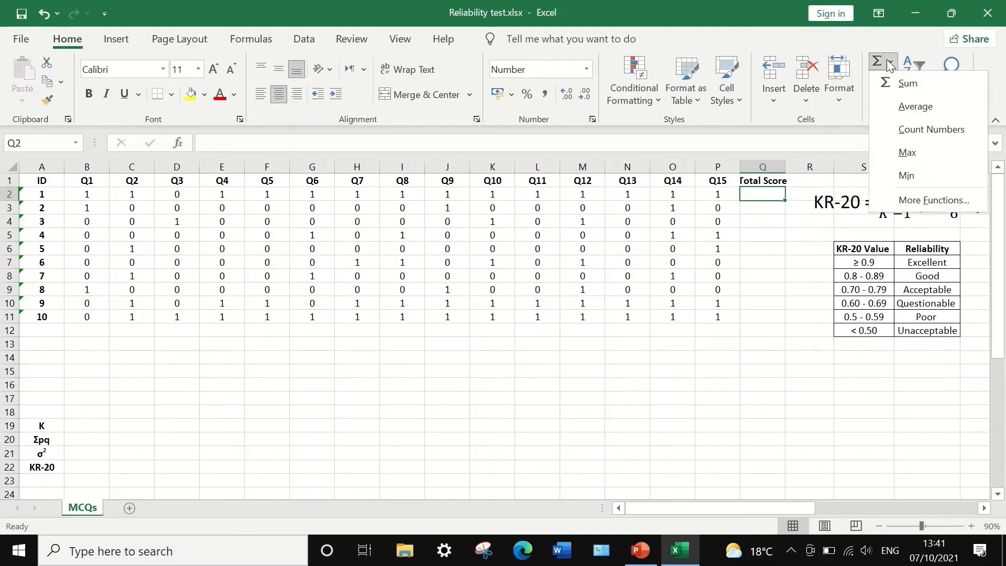
{"action": "left_click", "coordinate": [909, 85]}
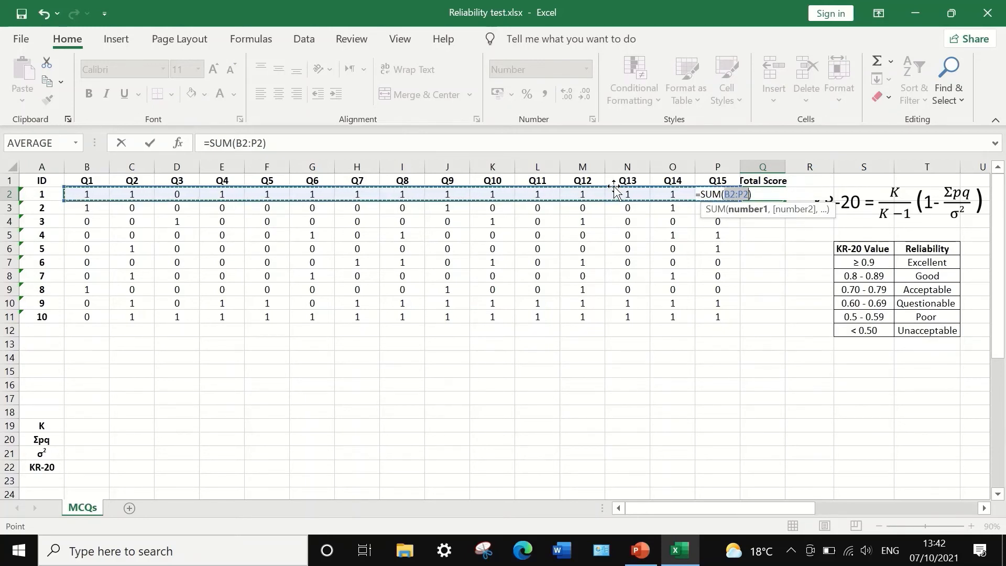
{"action": "key", "text": "Return"}
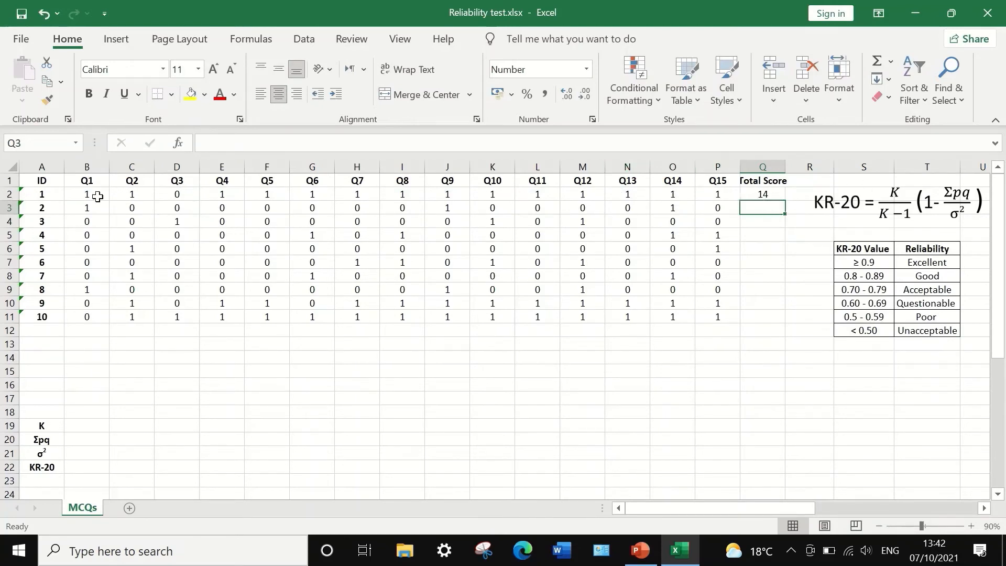
{"action": "left_click", "coordinate": [762, 194]}
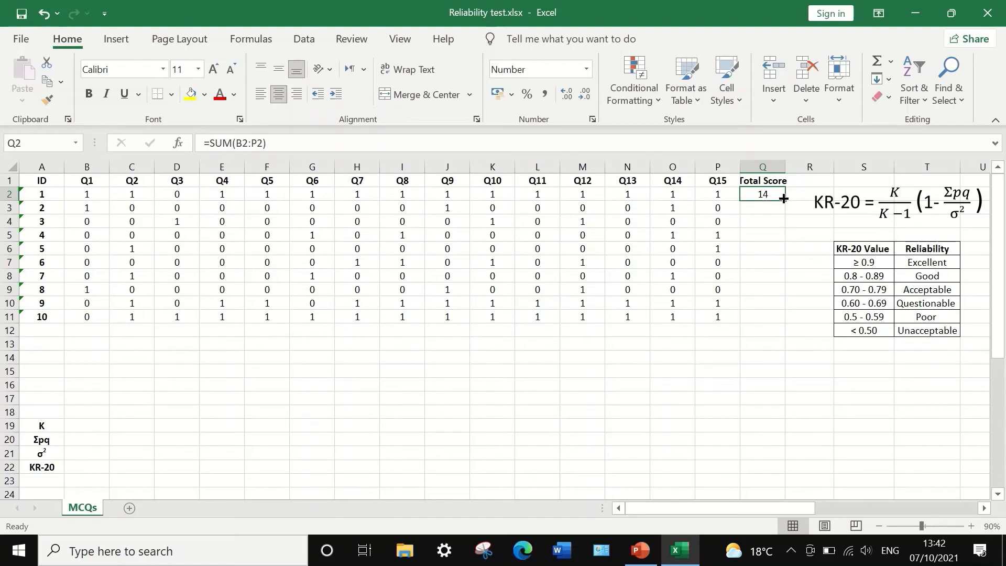
{"action": "left_click_drag", "start_coordinate": [784, 200], "coordinate": [787, 321]}
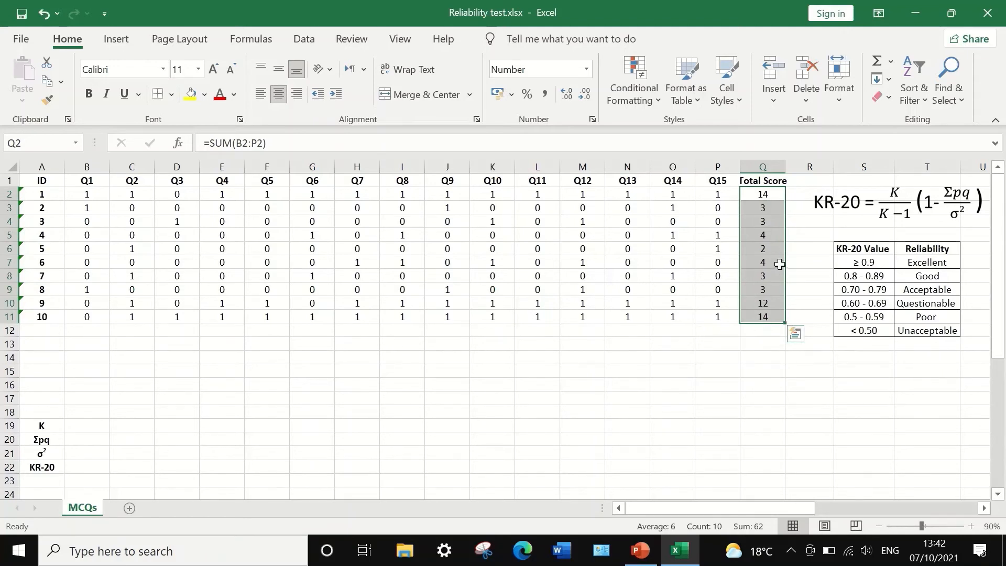
{"action": "left_click", "coordinate": [766, 339]}
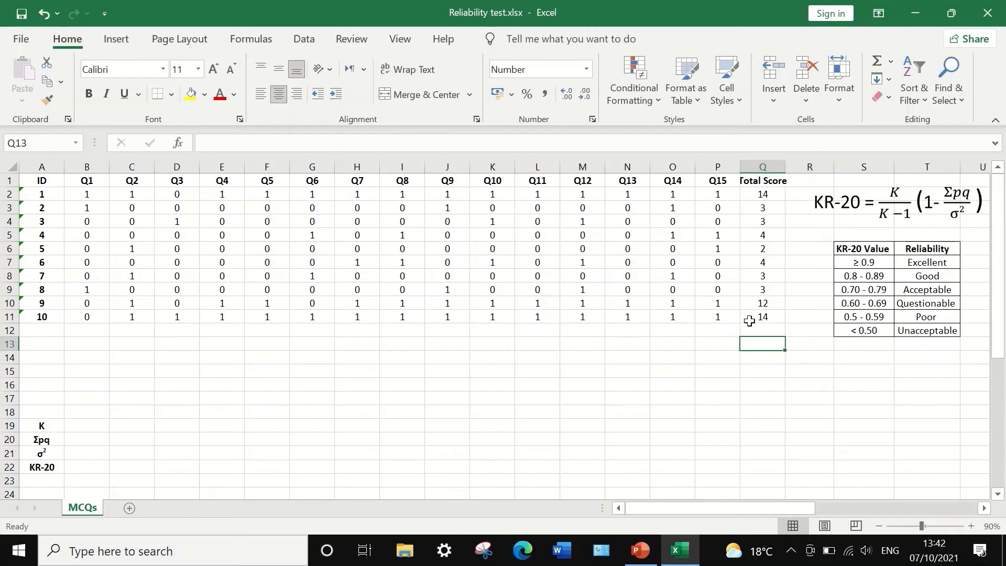
- Calculate the population variance of the total scores Q2:Q11 in cell Q12 with VAR.P
{"action": "left_click", "coordinate": [764, 332]}
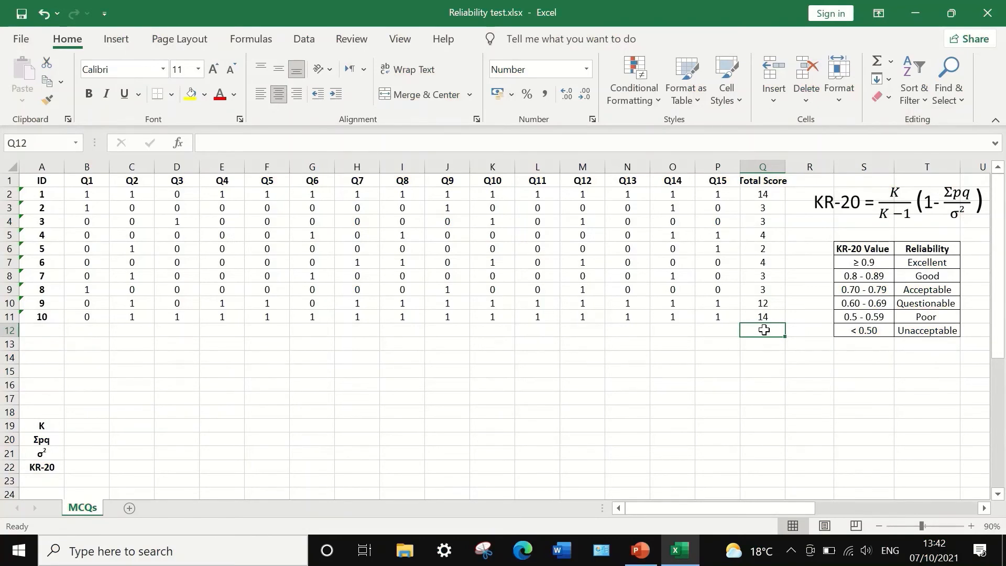
{"action": "type", "text": "="}
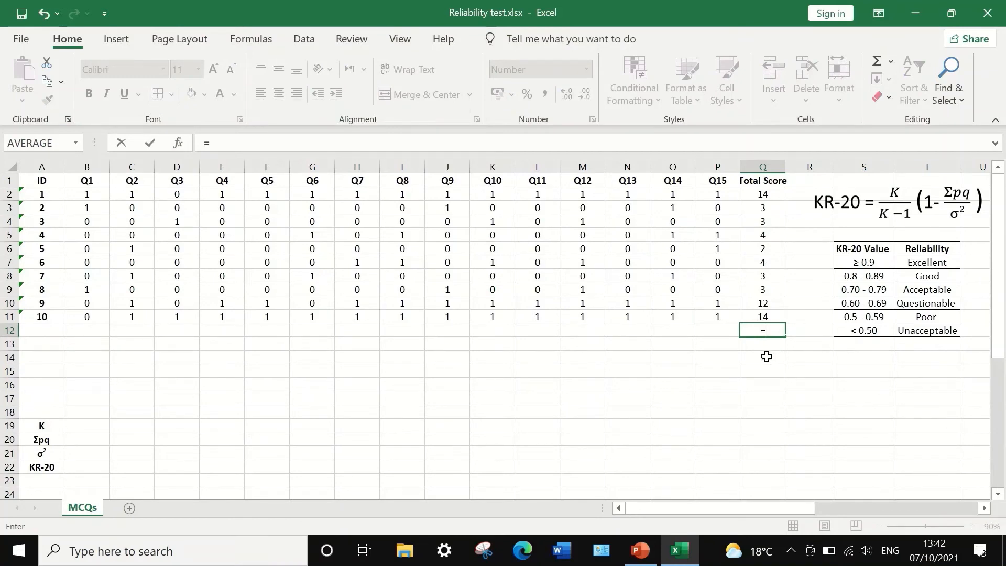
{"action": "type", "text": "var"}
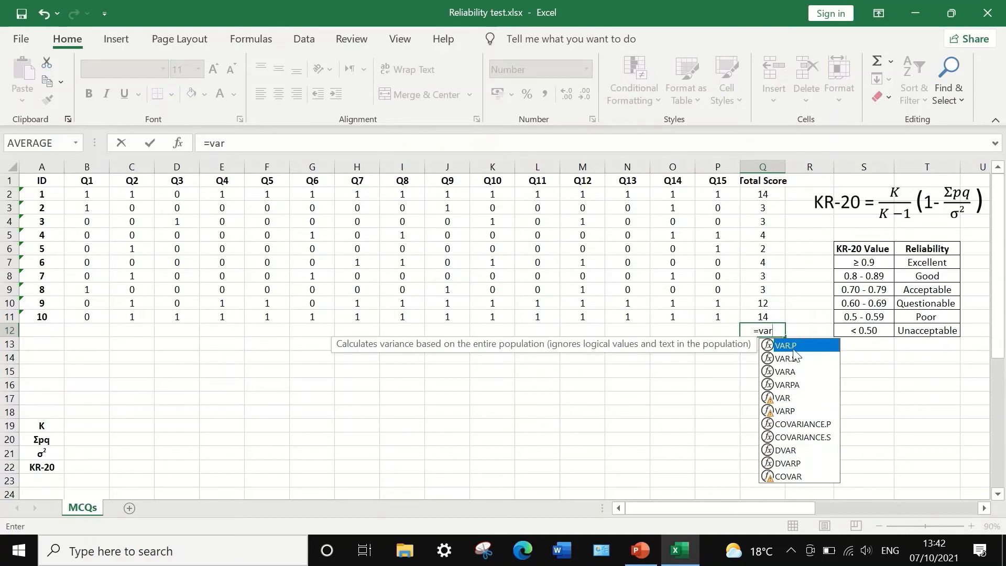
{"action": "double_click", "coordinate": [788, 345]}
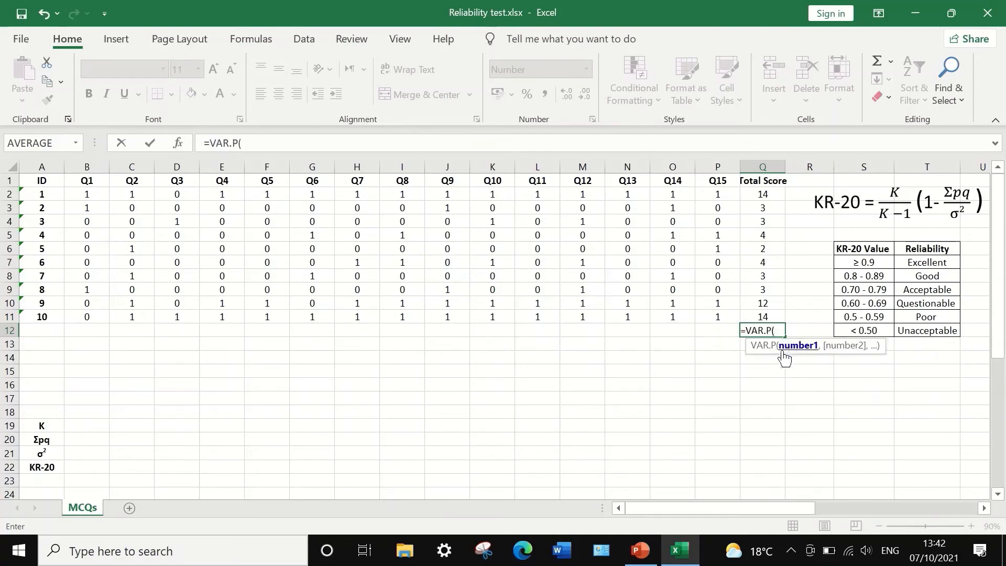
{"action": "left_click_drag", "start_coordinate": [753, 315], "coordinate": [753, 193]}
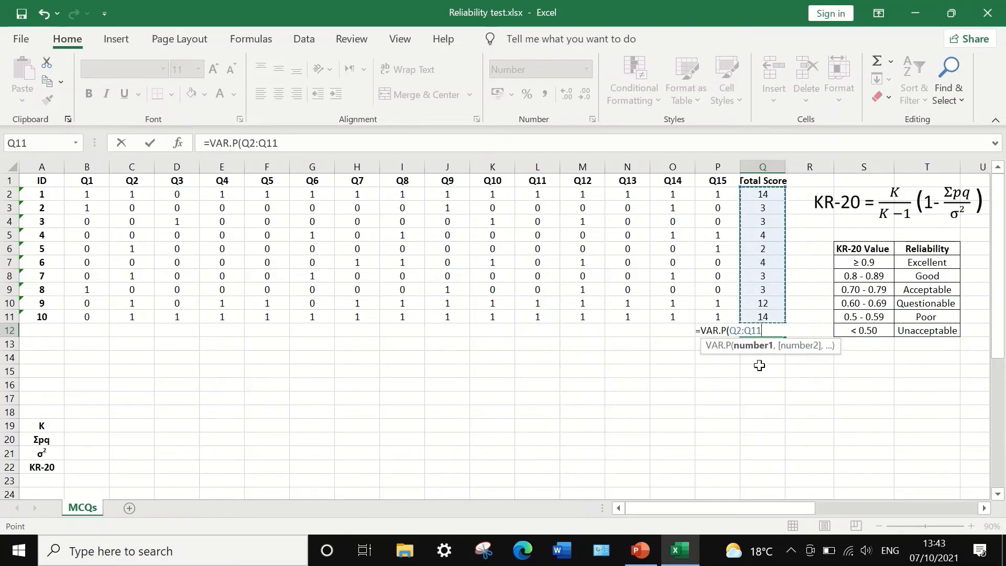
{"action": "key", "text": "Return"}
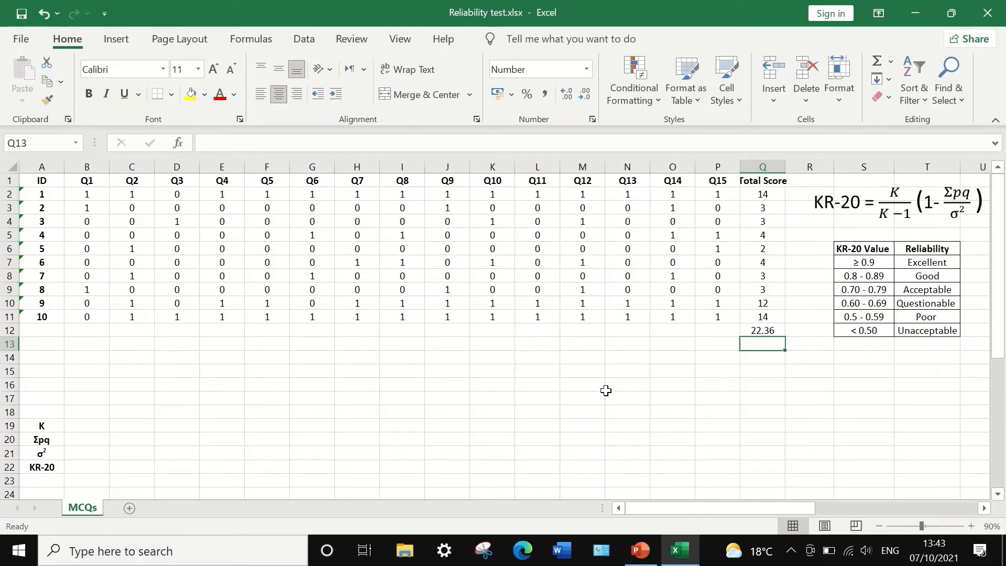
- Build a row labelled p in row 14, with the average of B2:B11 in B14 filled across to P14
{"action": "left_click", "coordinate": [37, 357]}
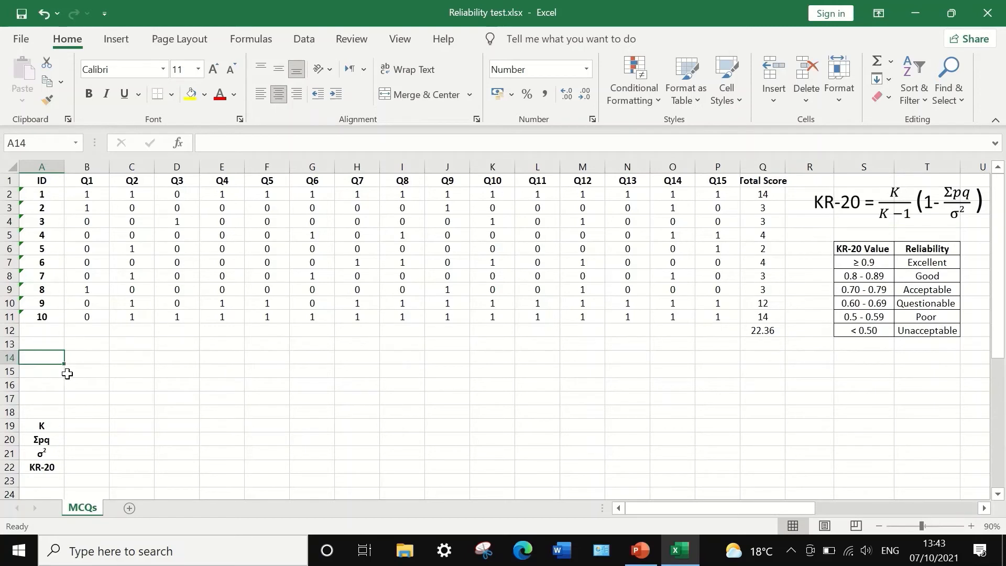
{"action": "type", "text": "p"}
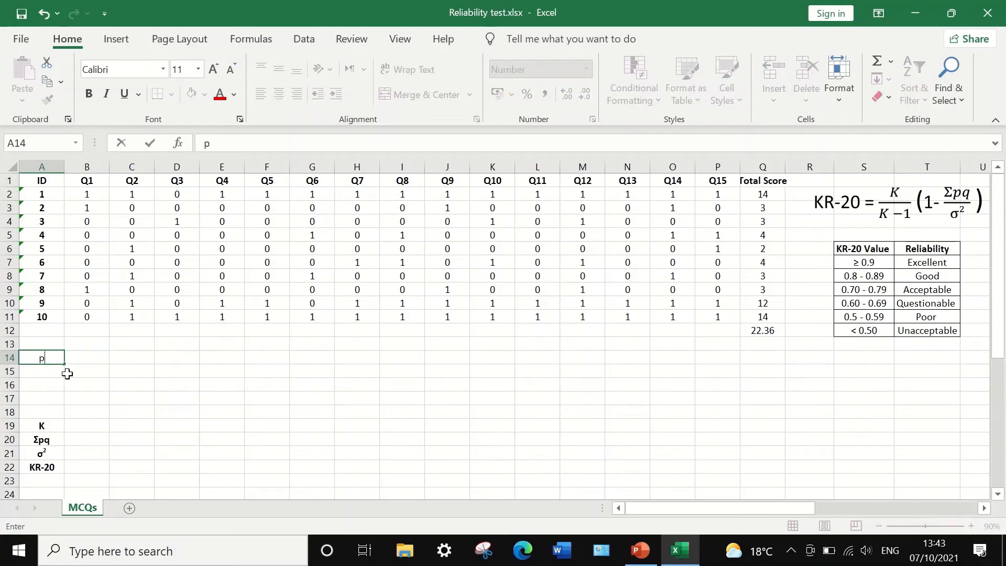
{"action": "left_click", "coordinate": [91, 359]}
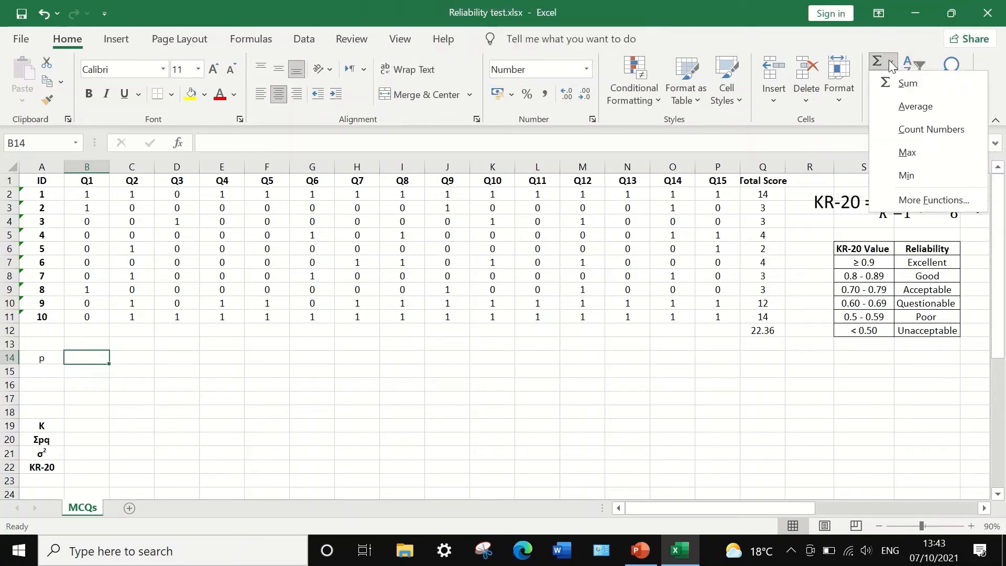
{"action": "left_click", "coordinate": [895, 109]}
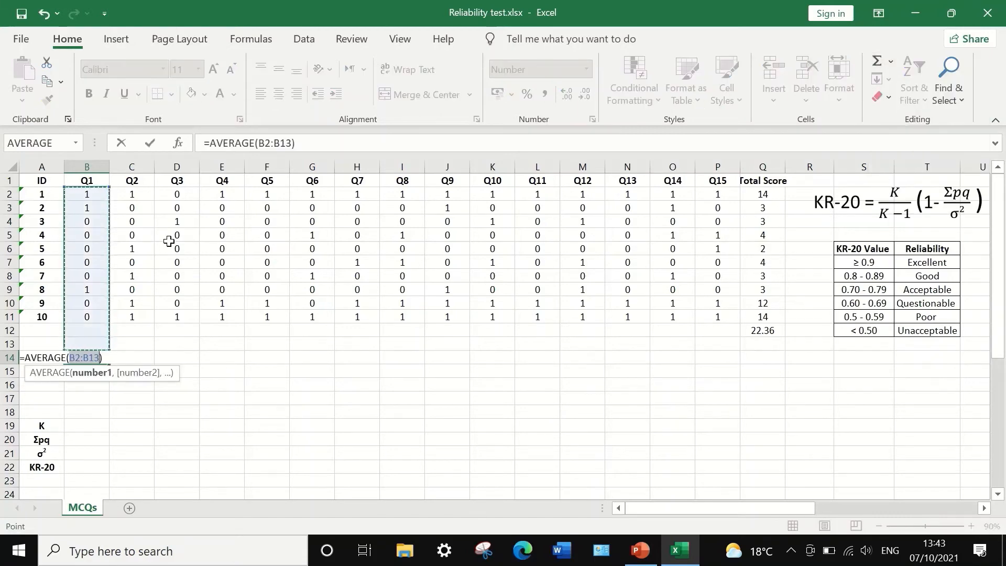
{"action": "left_click_drag", "start_coordinate": [87, 195], "coordinate": [82, 318]}
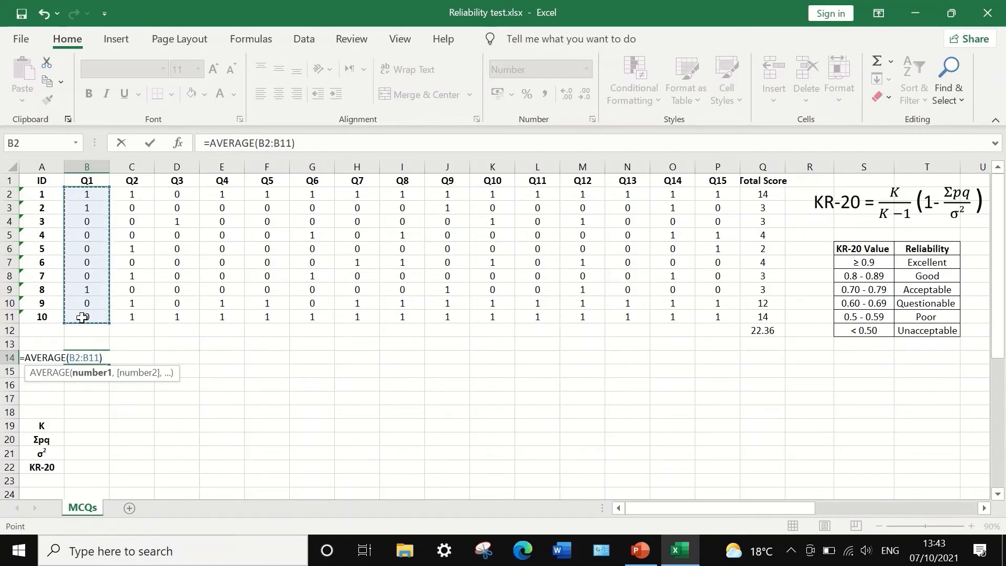
{"action": "key", "text": "Return"}
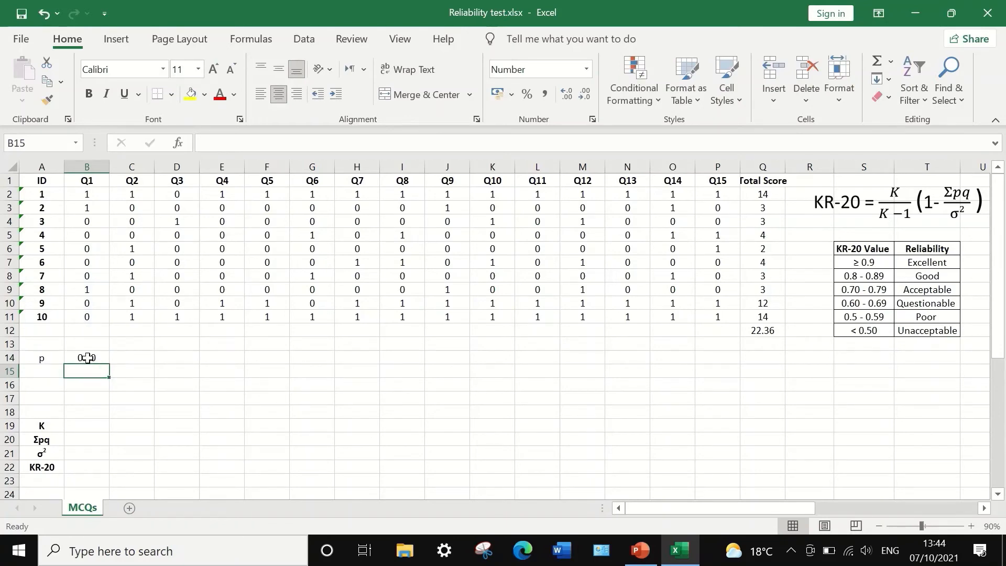
{"action": "left_click", "coordinate": [87, 358]}
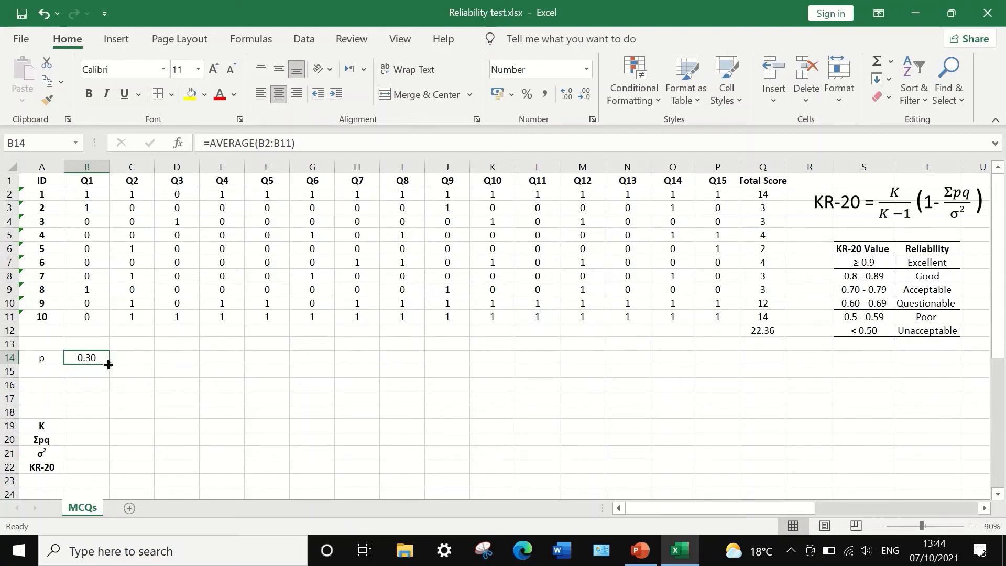
{"action": "left_click_drag", "start_coordinate": [109, 364], "coordinate": [728, 371]}
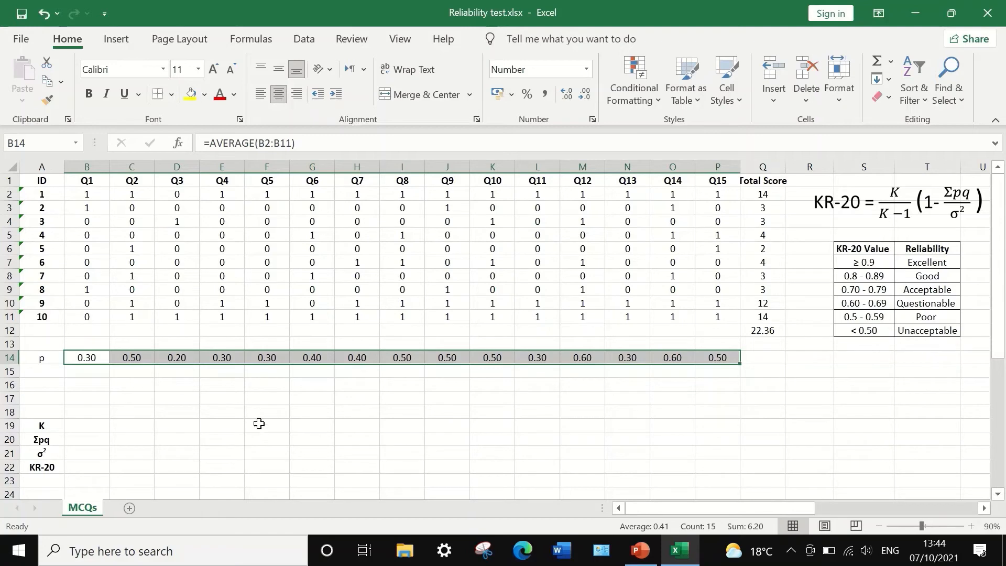
- Build a row labelled q in row 15, with the formula =1-B14 in B15 filled across to P15
{"action": "left_click", "coordinate": [40, 379]}
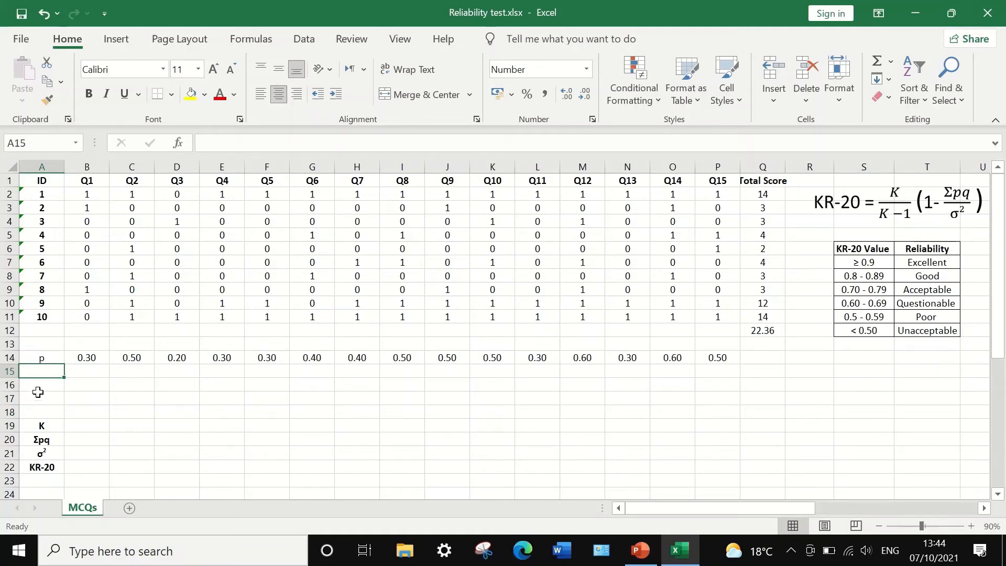
{"action": "type", "text": "q"}
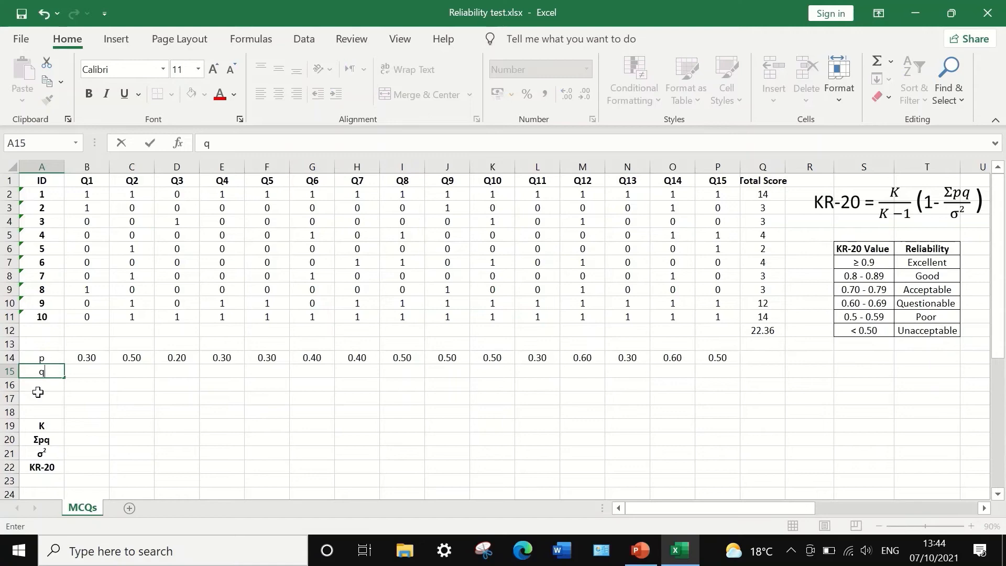
{"action": "left_click", "coordinate": [92, 371]}
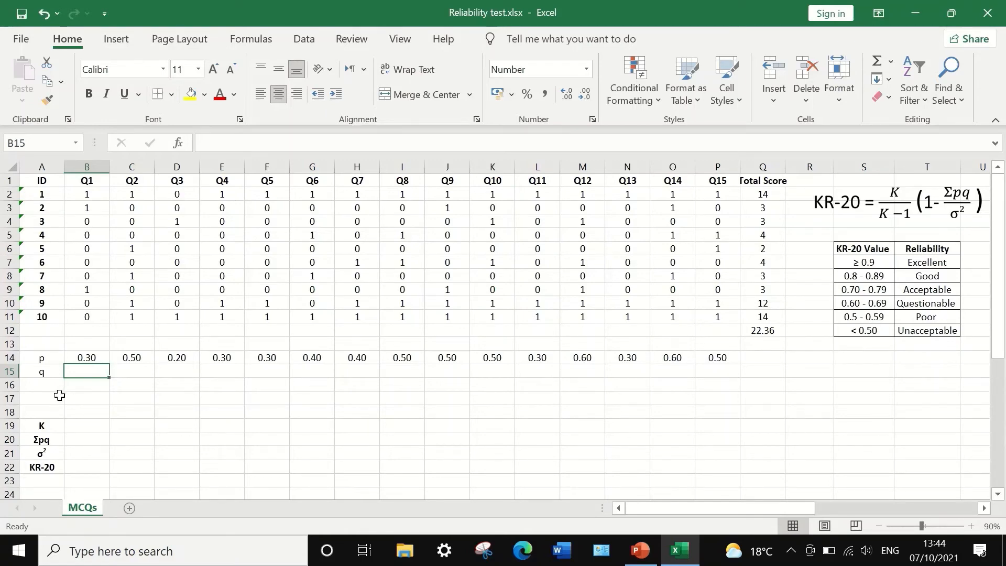
{"action": "type", "text": "="}
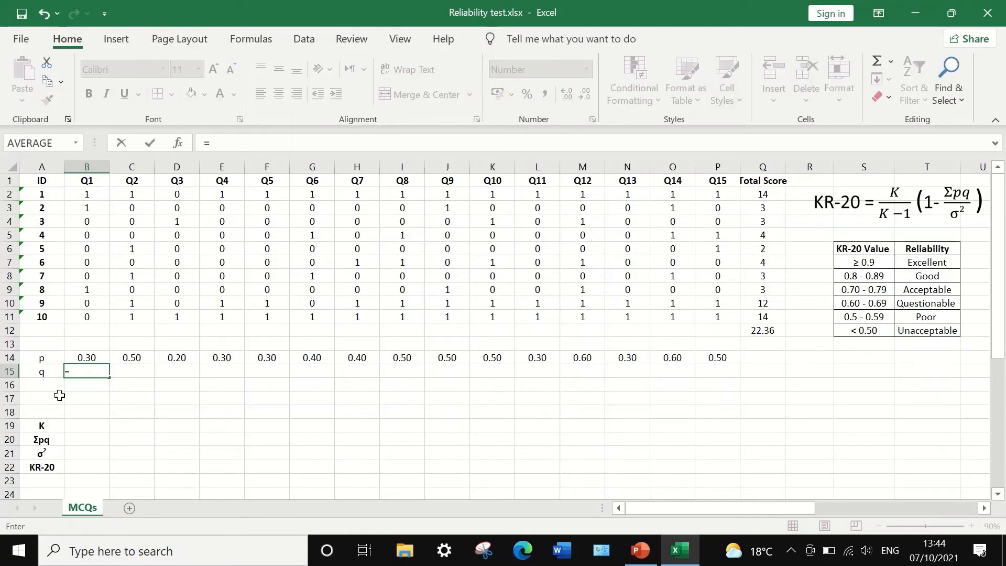
{"action": "type", "text": "1-"}
{"action": "left_click", "coordinate": [90, 356]}
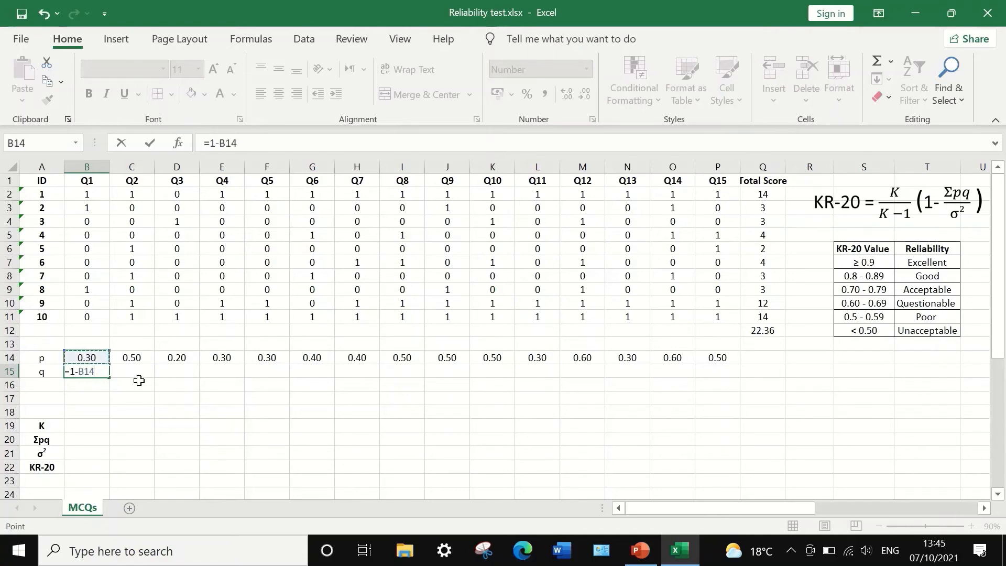
{"action": "key", "text": "Return"}
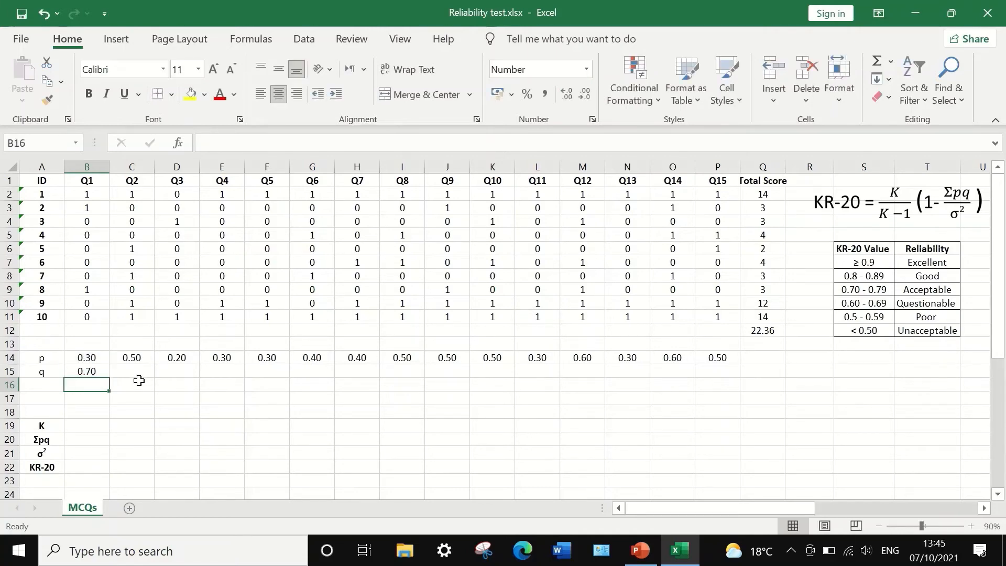
{"action": "left_click", "coordinate": [87, 373]}
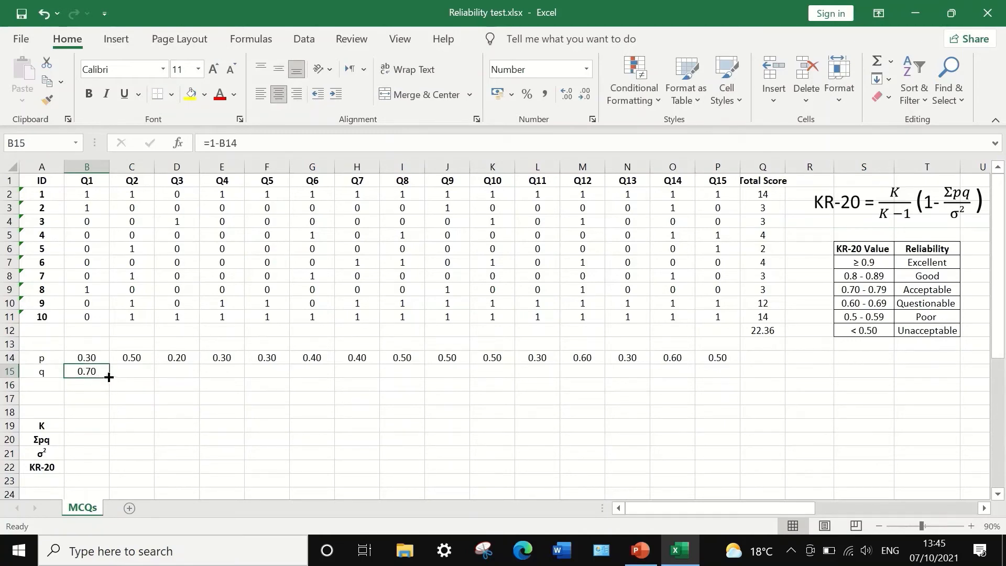
{"action": "left_click_drag", "start_coordinate": [109, 378], "coordinate": [110, 377]}
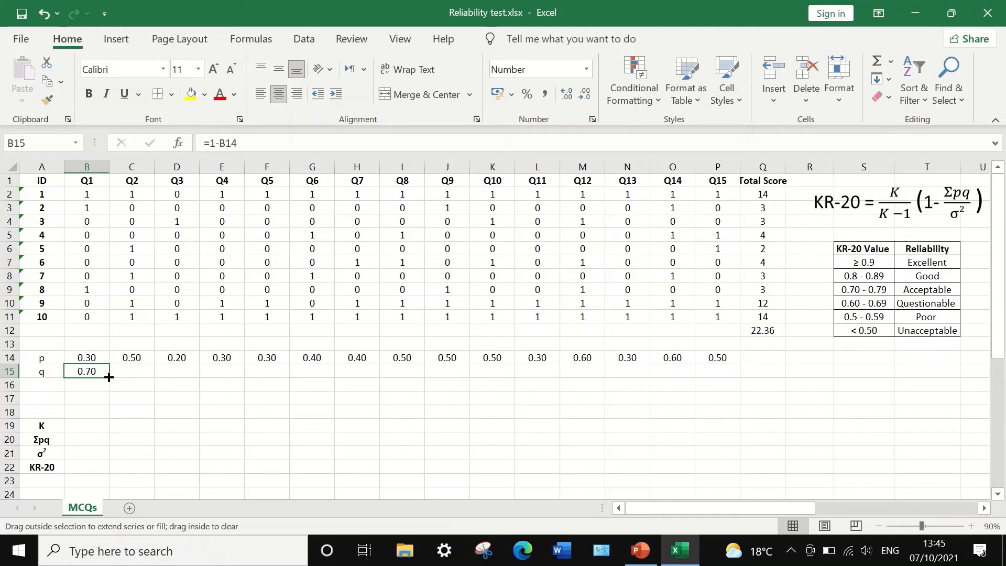
{"action": "left_click_drag", "start_coordinate": [110, 376], "coordinate": [718, 373]}
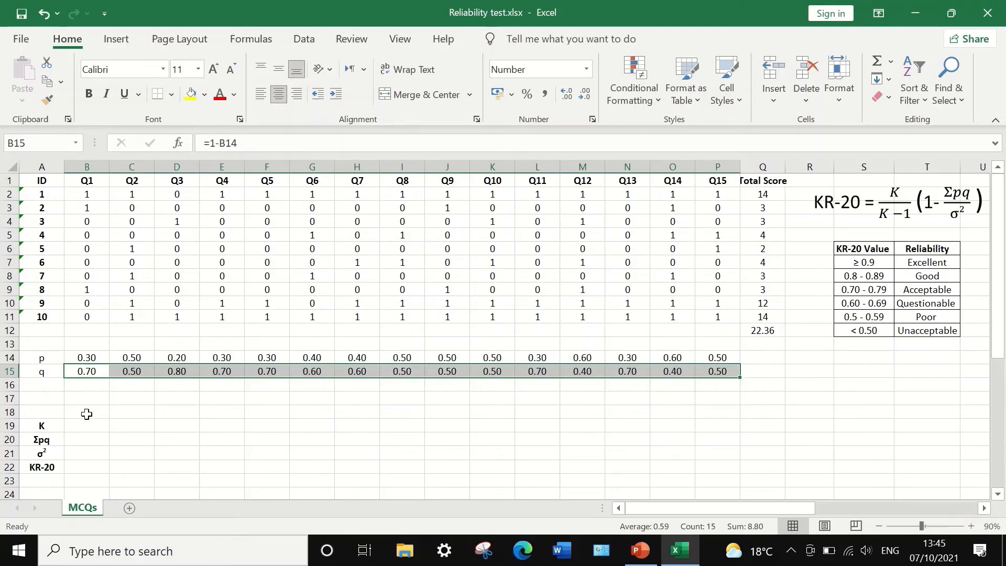
- Build a row labelled pq in row 16, with the formula =B14*B15 in B16 filled across to P16
{"action": "left_click", "coordinate": [46, 387]}
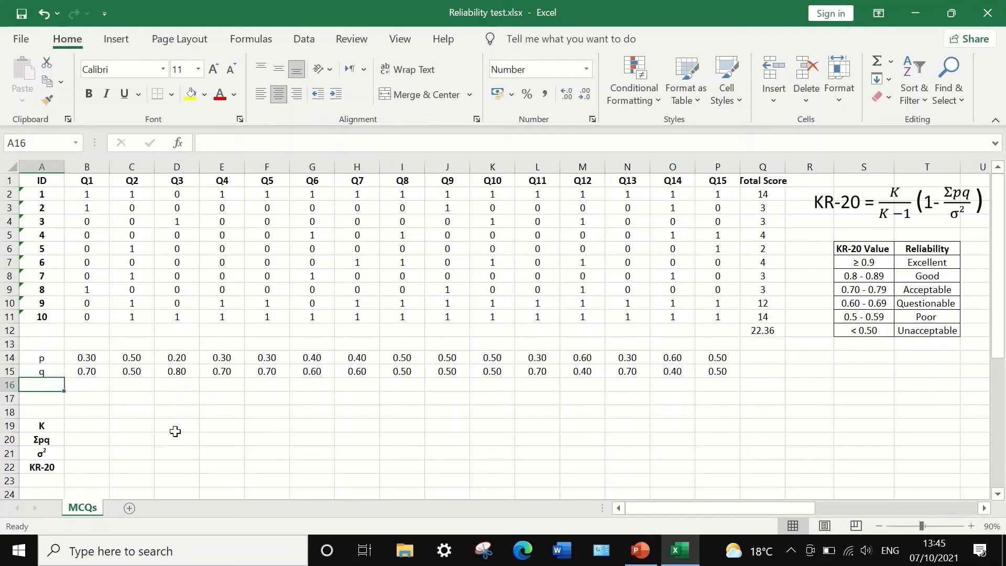
{"action": "type", "text": "pq"}
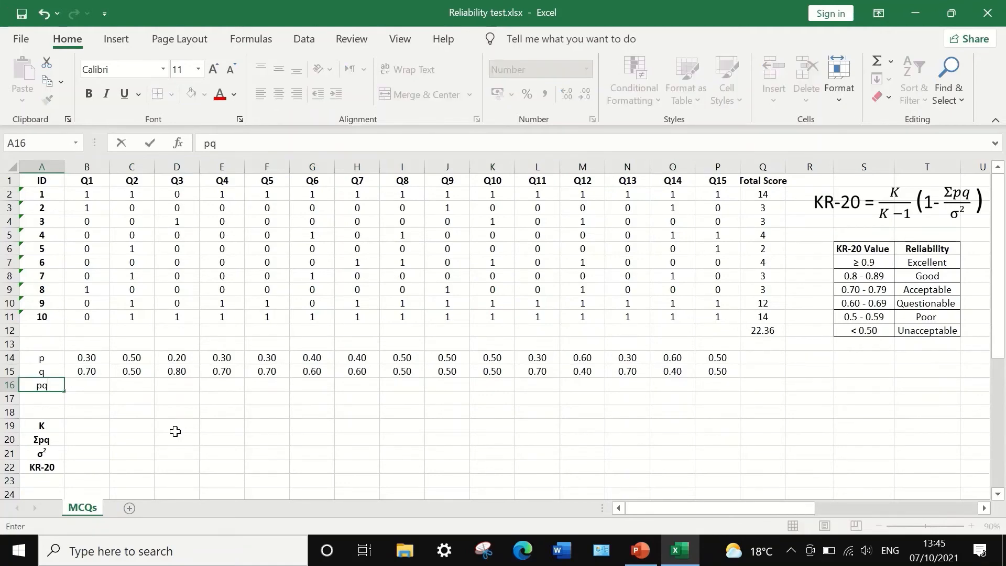
{"action": "left_click", "coordinate": [86, 388]}
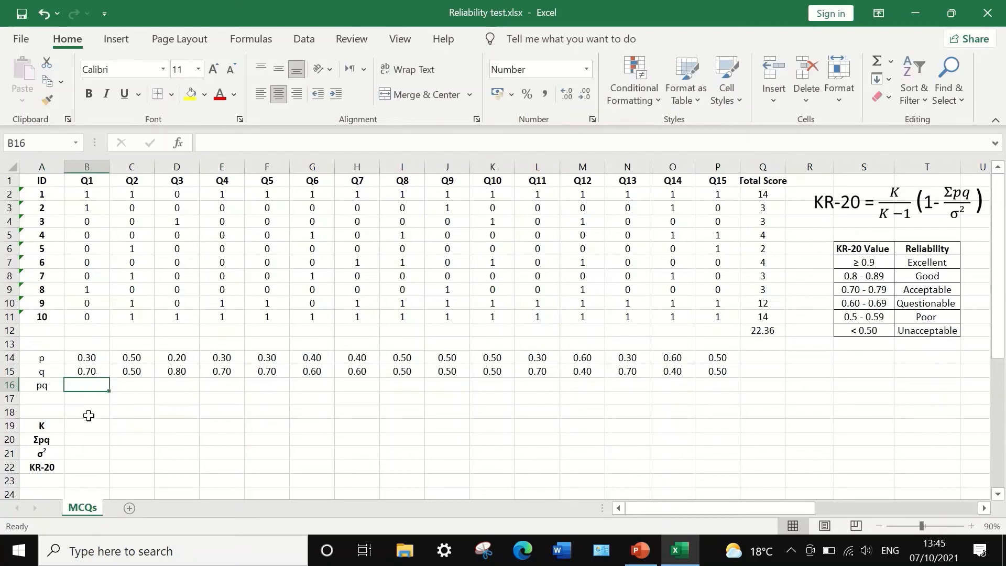
{"action": "type", "text": "="}
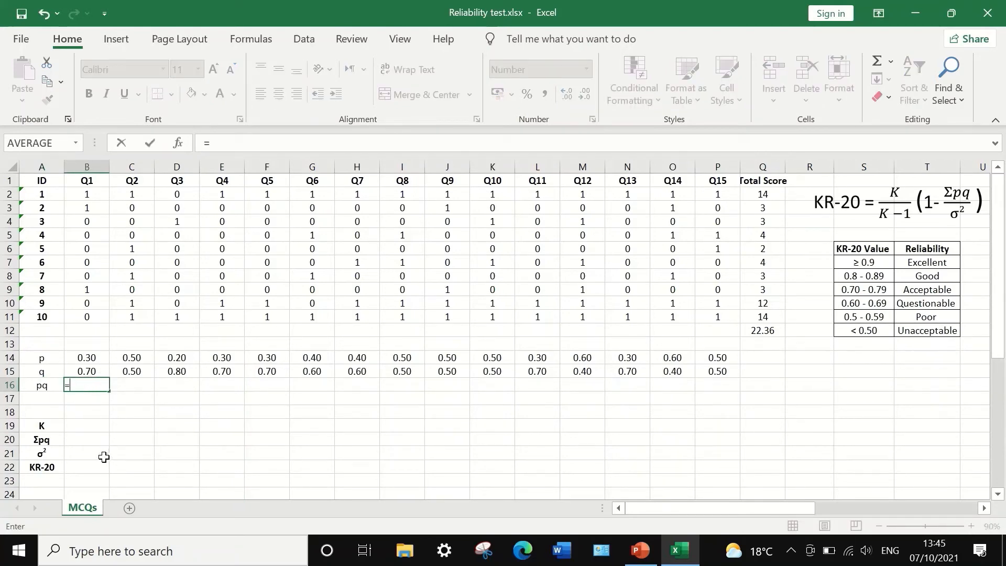
{"action": "left_click", "coordinate": [84, 359]}
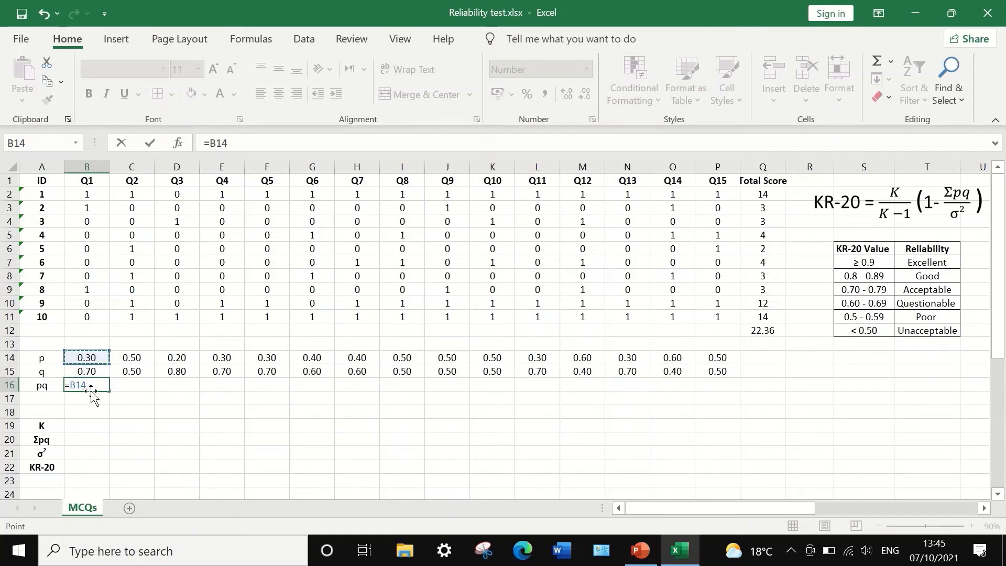
{"action": "type", "text": "*"}
{"action": "left_click", "coordinate": [100, 372]}
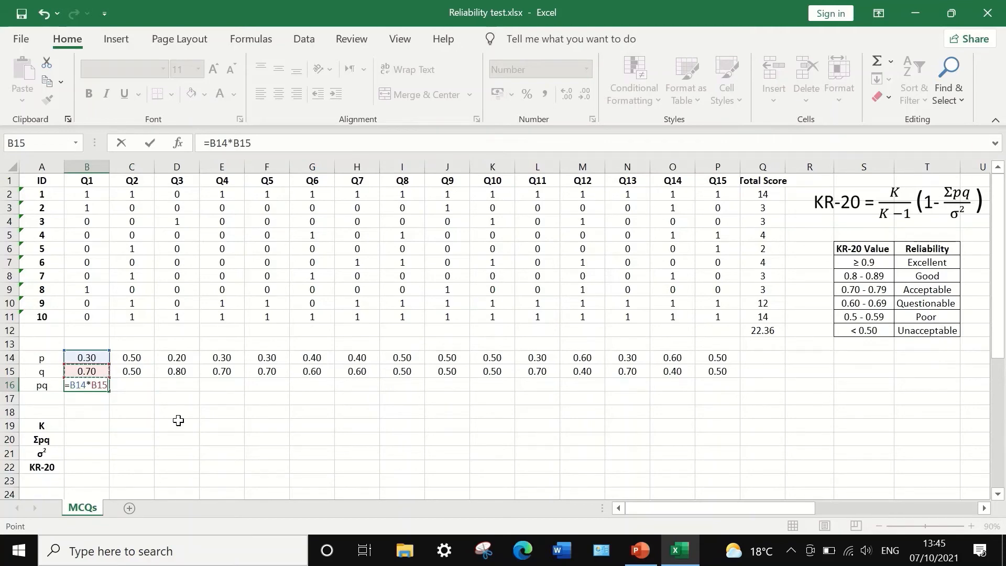
{"action": "key", "text": "Return"}
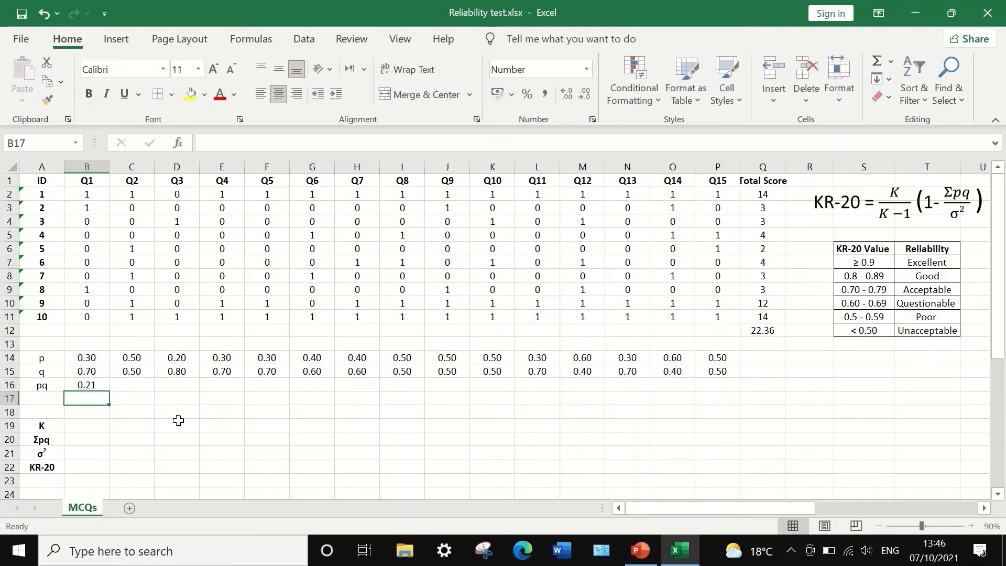
{"action": "left_click", "coordinate": [87, 385]}
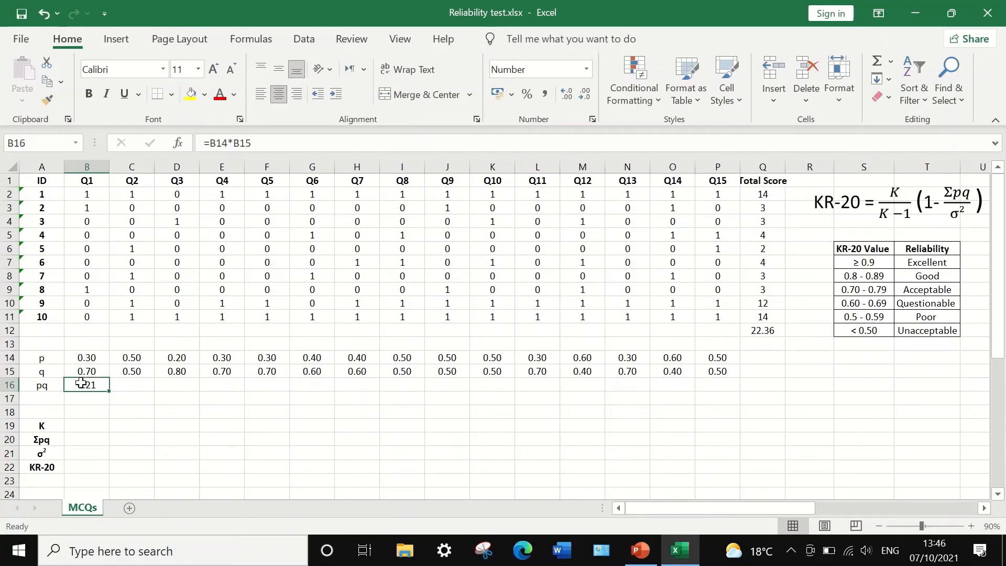
{"action": "left_click_drag", "start_coordinate": [109, 390], "coordinate": [726, 387]}
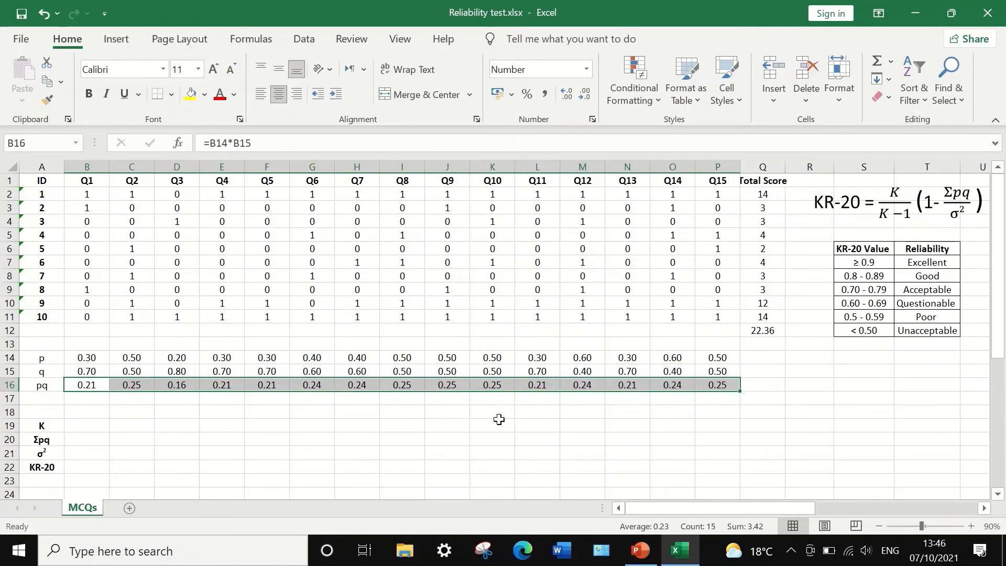
- Total the pq values B16:P16 in cell Q16 with SUM
{"action": "left_click", "coordinate": [718, 399]}
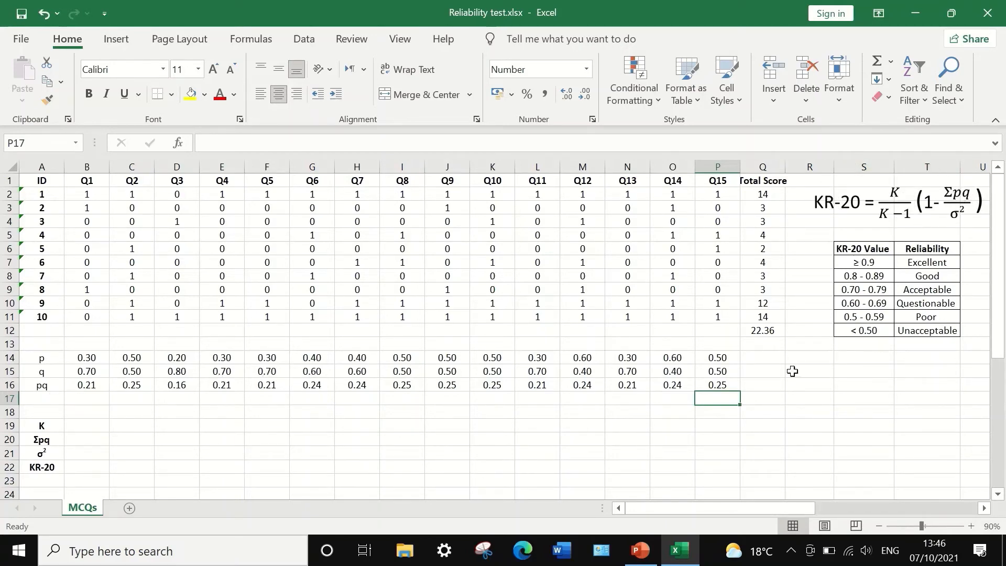
{"action": "left_click", "coordinate": [752, 386]}
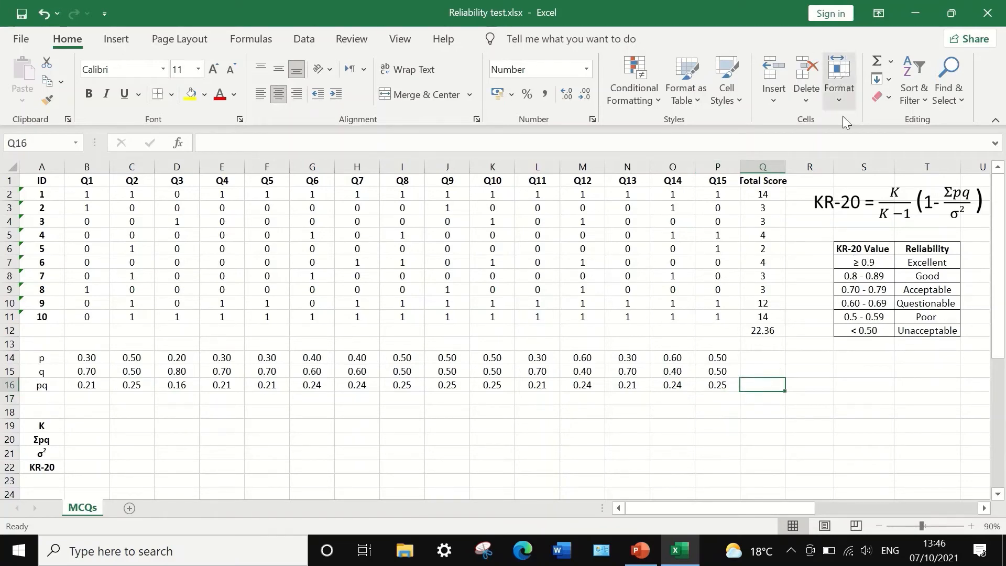
{"action": "left_click", "coordinate": [893, 64]}
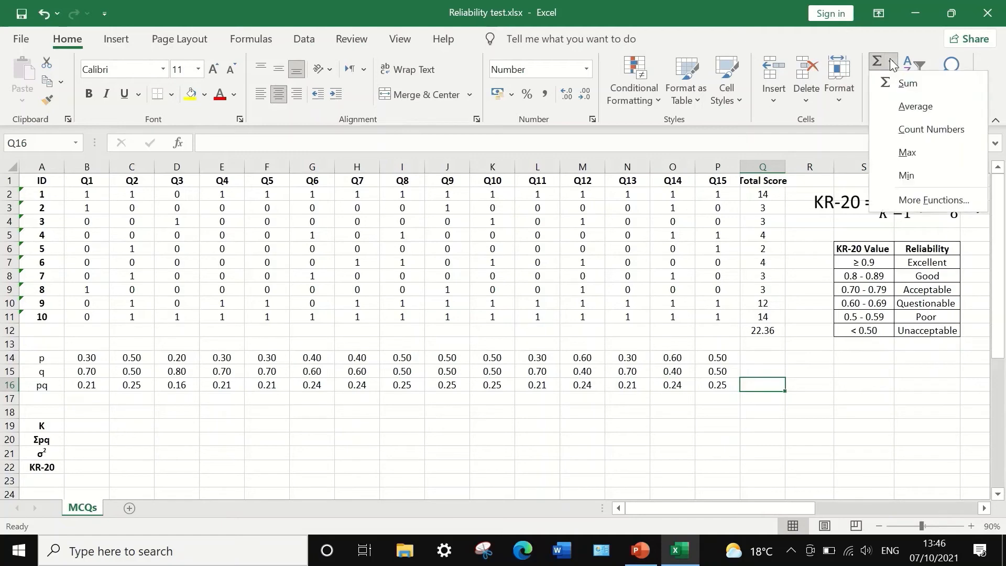
{"action": "left_click", "coordinate": [902, 83]}
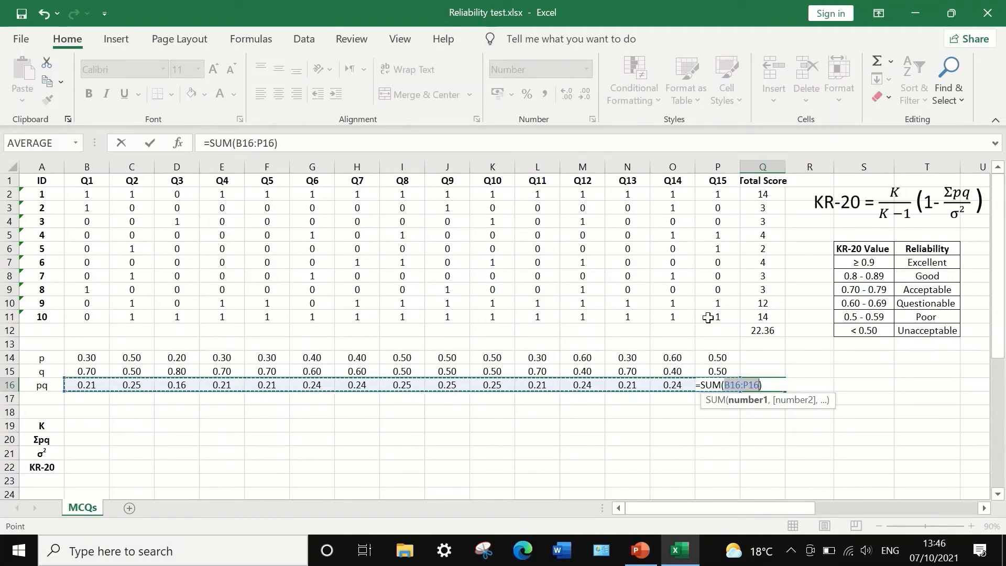
{"action": "key", "text": "Return"}
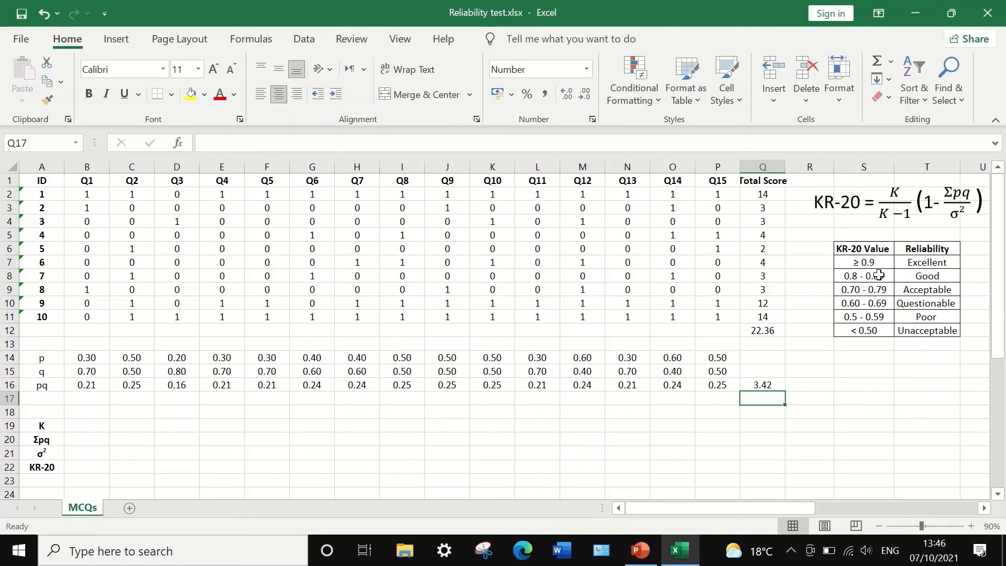
- Enter 15 as K in B19 and copy the pq total from Q16 into B20 as a value only
{"action": "left_click", "coordinate": [87, 427]}
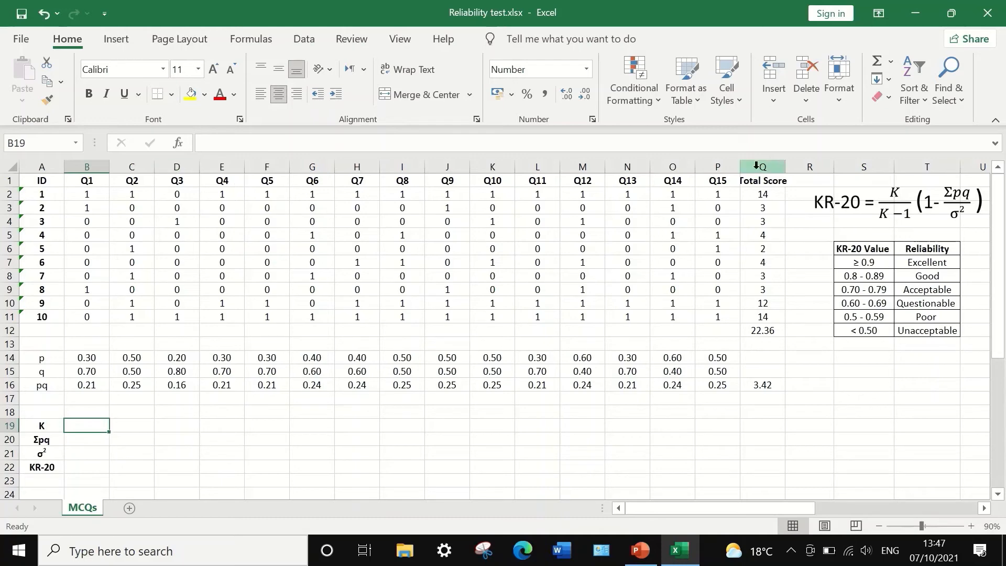
{"action": "type", "text": "15"}
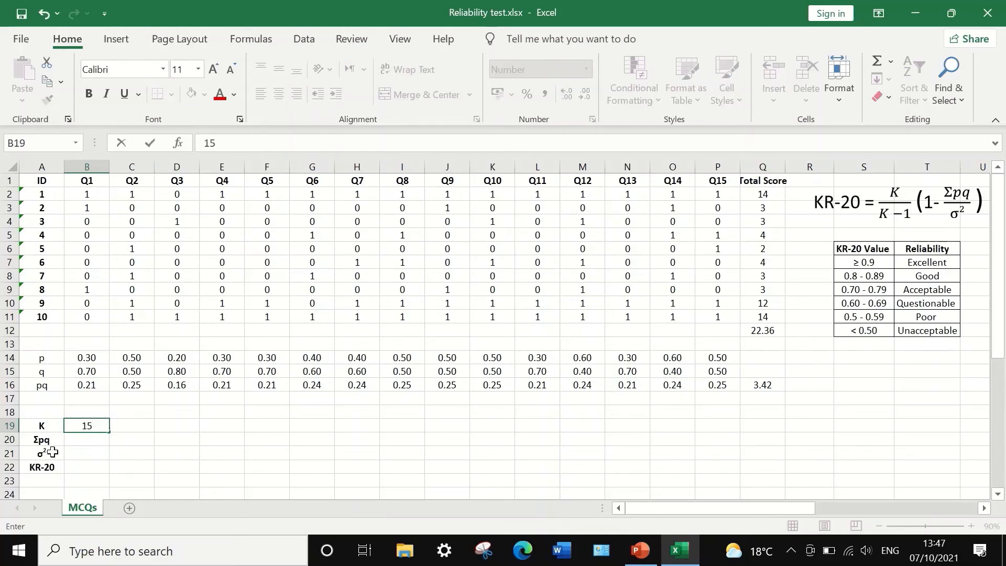
{"action": "left_click", "coordinate": [84, 439]}
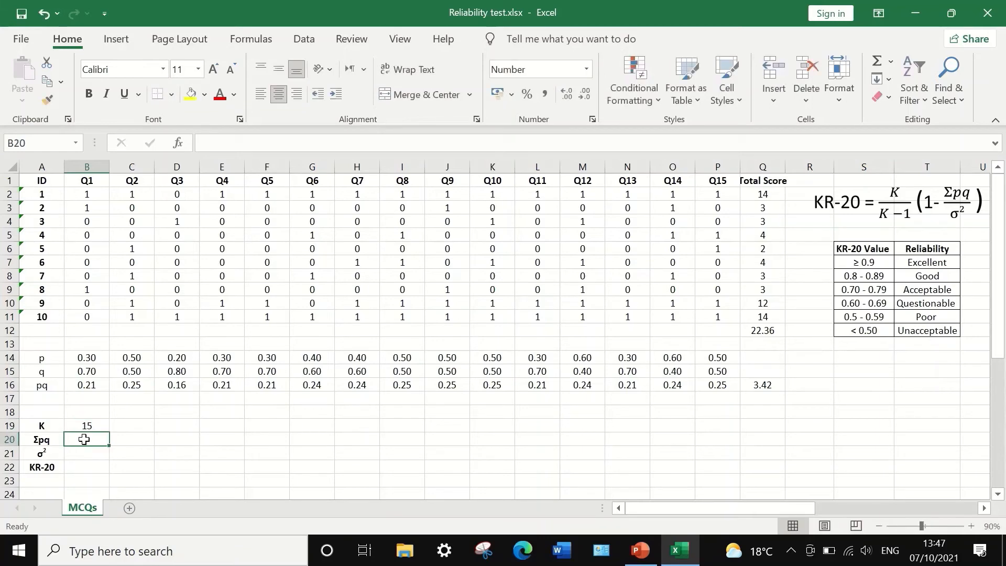
{"action": "left_click", "coordinate": [754, 387]}
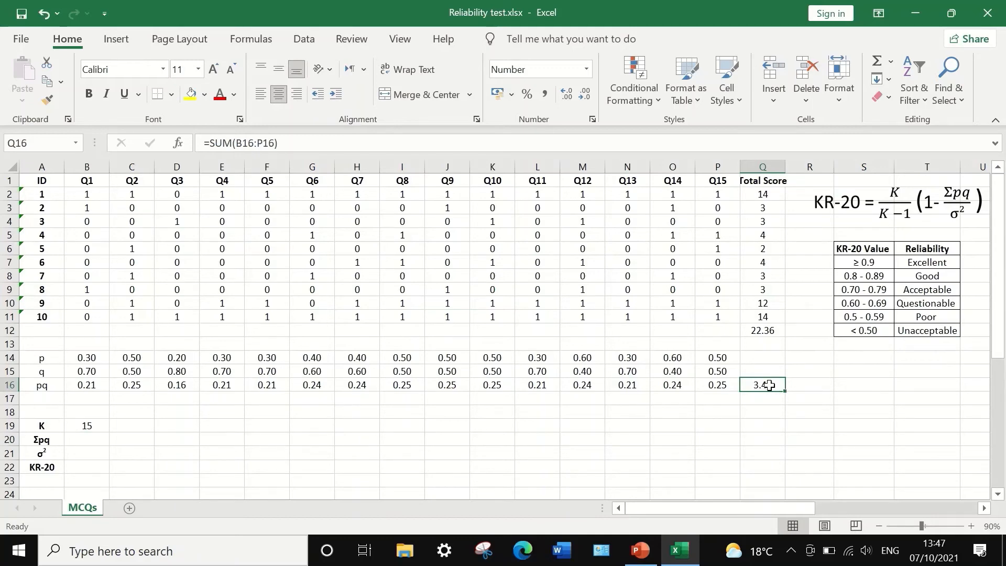
{"action": "right_click", "coordinate": [769, 386]}
{"action": "left_click", "coordinate": [810, 137]}
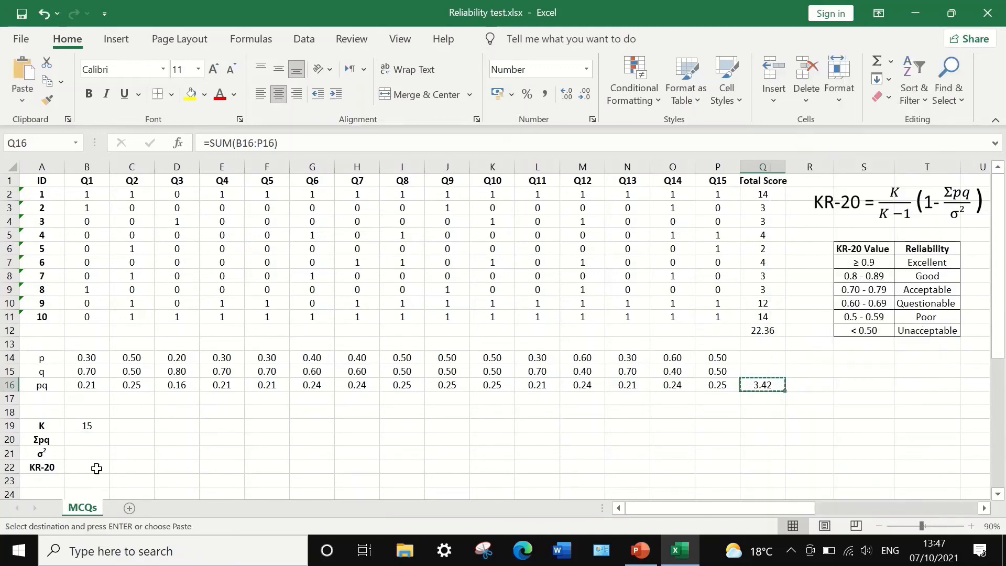
{"action": "left_click", "coordinate": [86, 441]}
{"action": "right_click", "coordinate": [90, 446]}
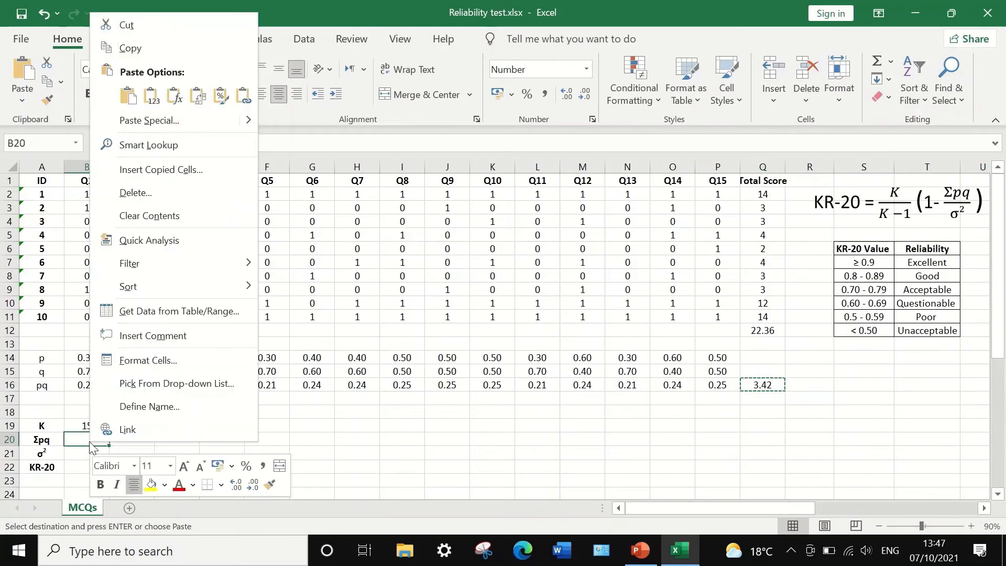
{"action": "left_click", "coordinate": [156, 100]}
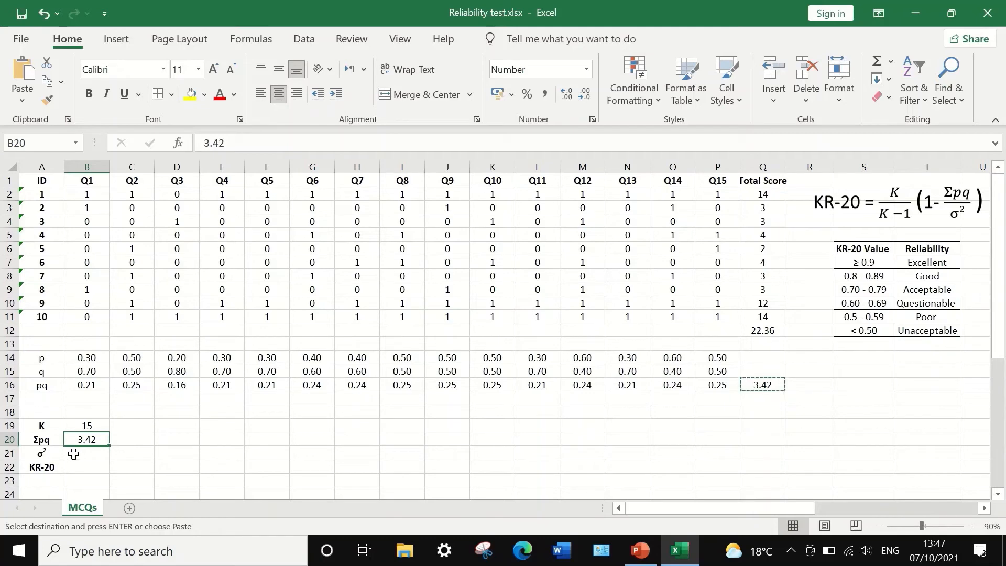
- Copy the total-score variance from Q12 into the σ² cell B21 as a value only
{"action": "left_click", "coordinate": [71, 454]}
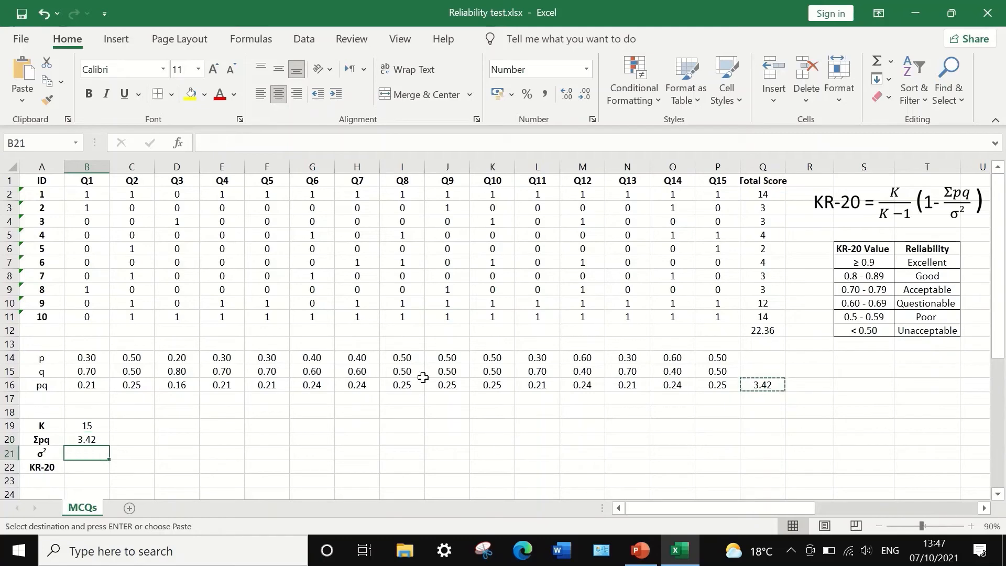
{"action": "left_click", "coordinate": [764, 331]}
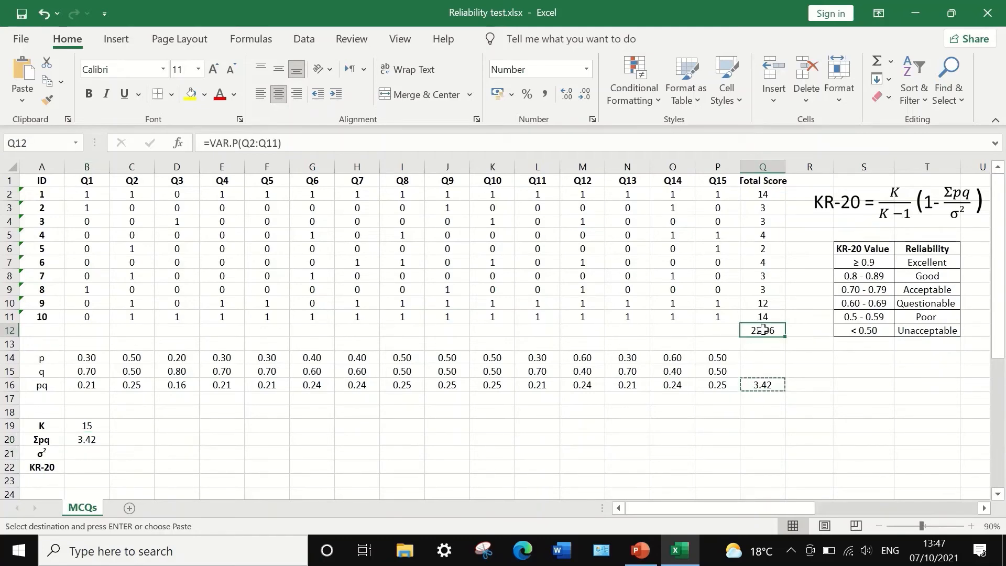
{"action": "right_click", "coordinate": [763, 329]}
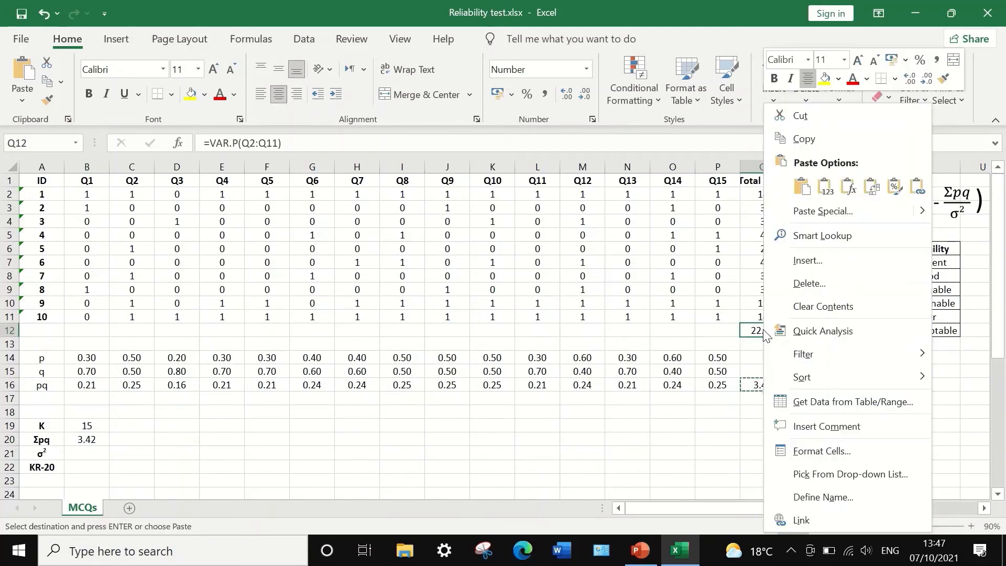
{"action": "left_click", "coordinate": [811, 146]}
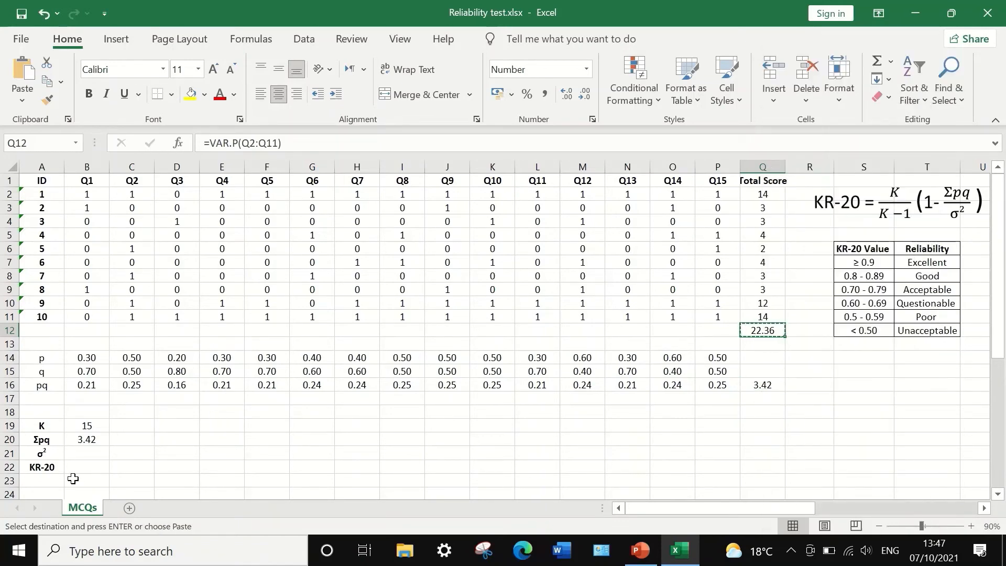
{"action": "left_click", "coordinate": [79, 453]}
{"action": "right_click", "coordinate": [84, 452]}
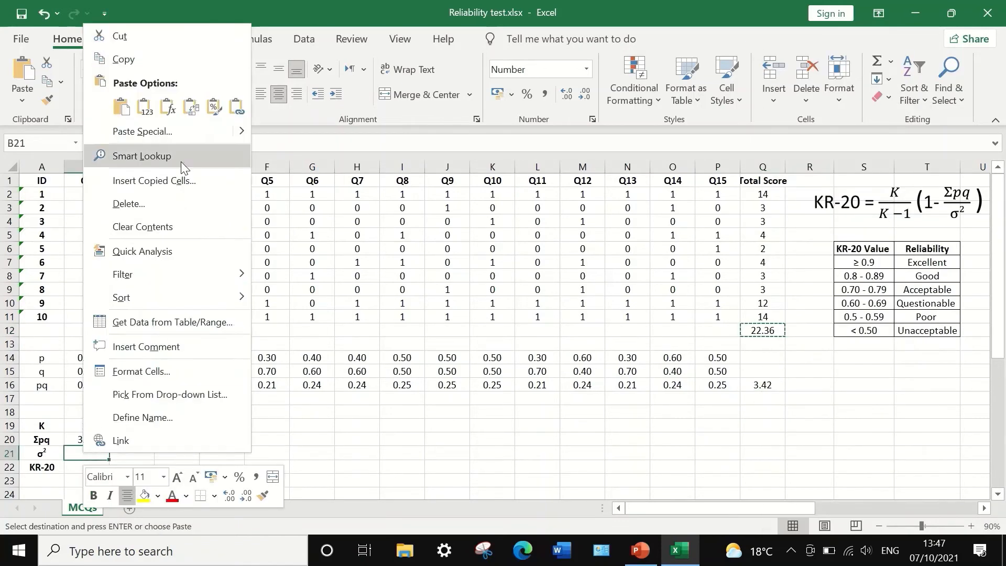
{"action": "left_click", "coordinate": [145, 107]}
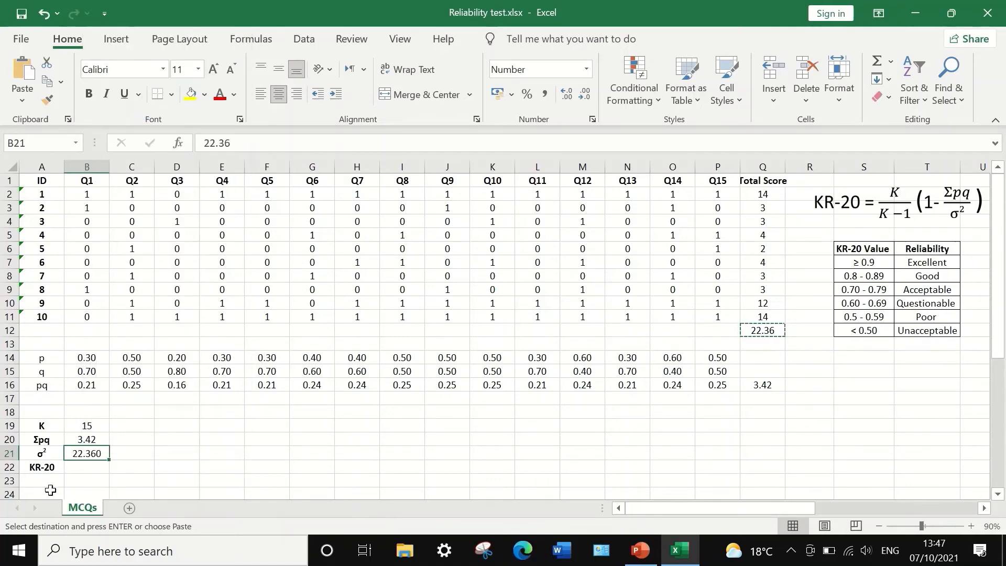
- Calculate KR-20 in B22 with the formula =(15/14)*(1-B20/B21)
{"action": "left_click", "coordinate": [74, 467]}
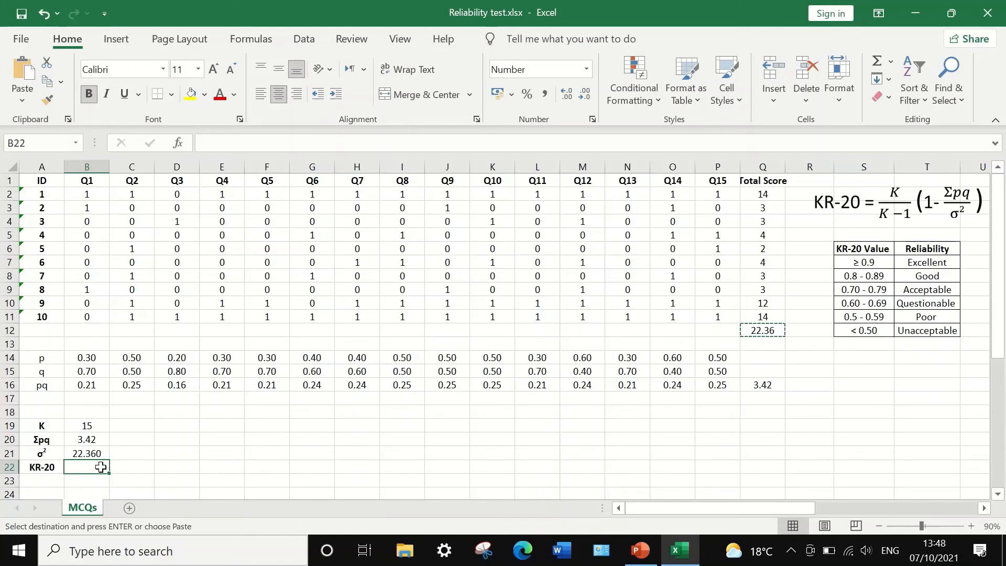
{"action": "type", "text": "="}
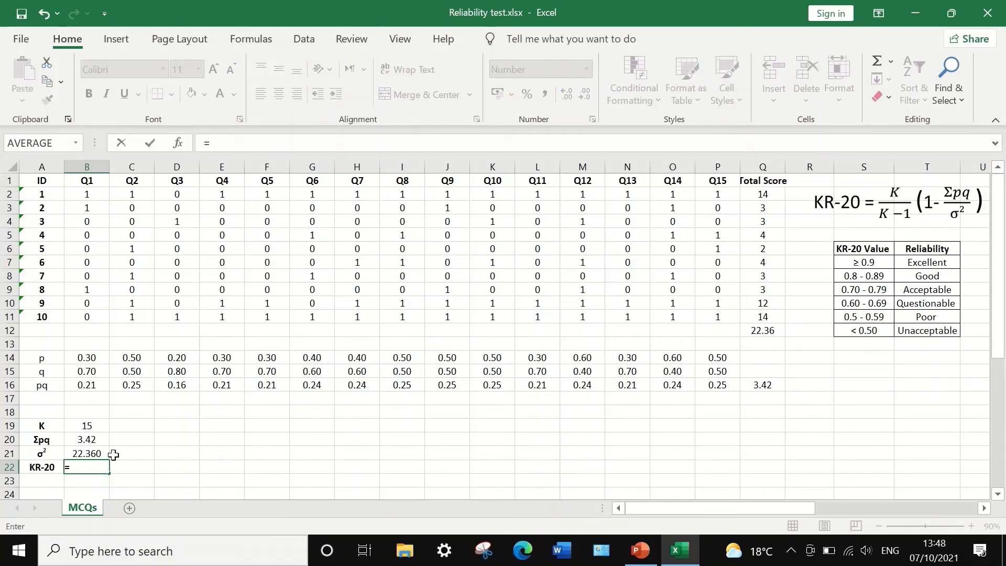
{"action": "type", "text": "()*("}
{"action": "left_click", "coordinate": [74, 469]}
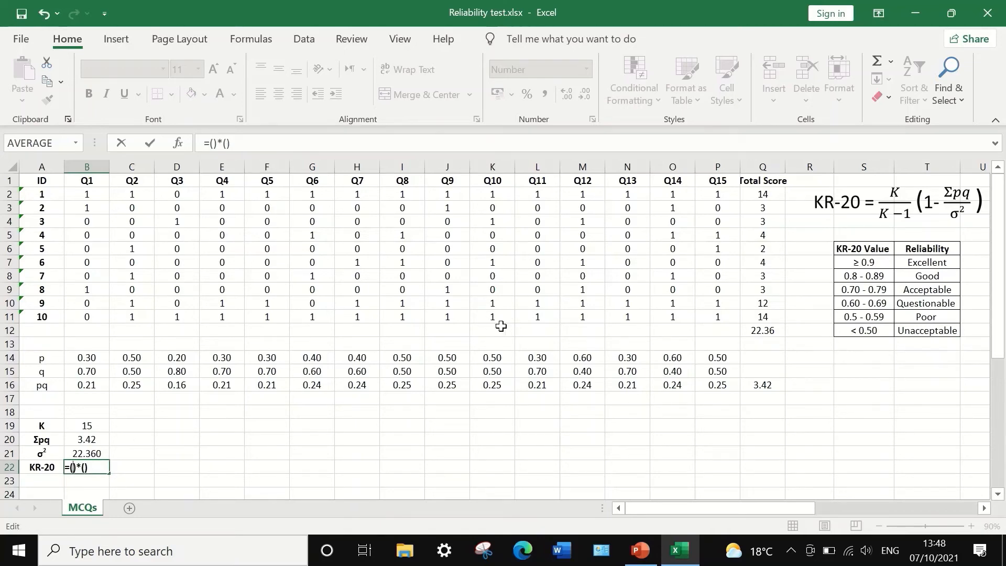
{"action": "type", "text": "15/14"}
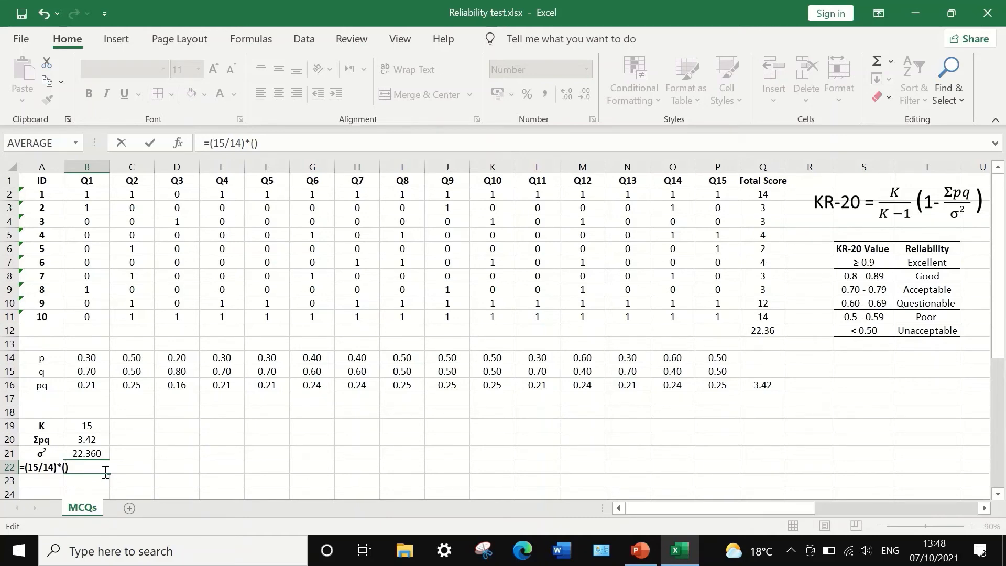
{"action": "type", "text": "1-"}
{"action": "left_click", "coordinate": [91, 440]}
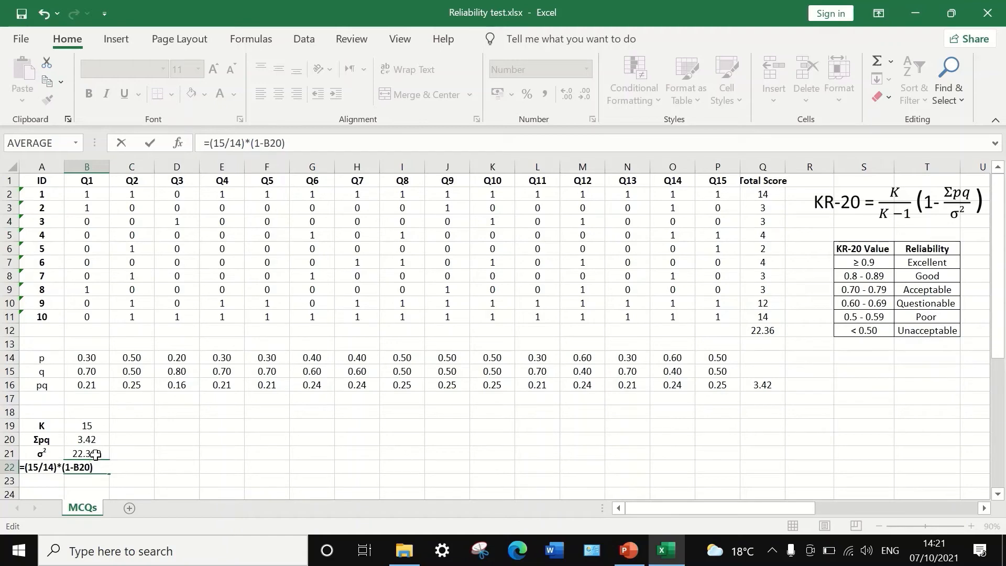
{"action": "type", "text": "/"}
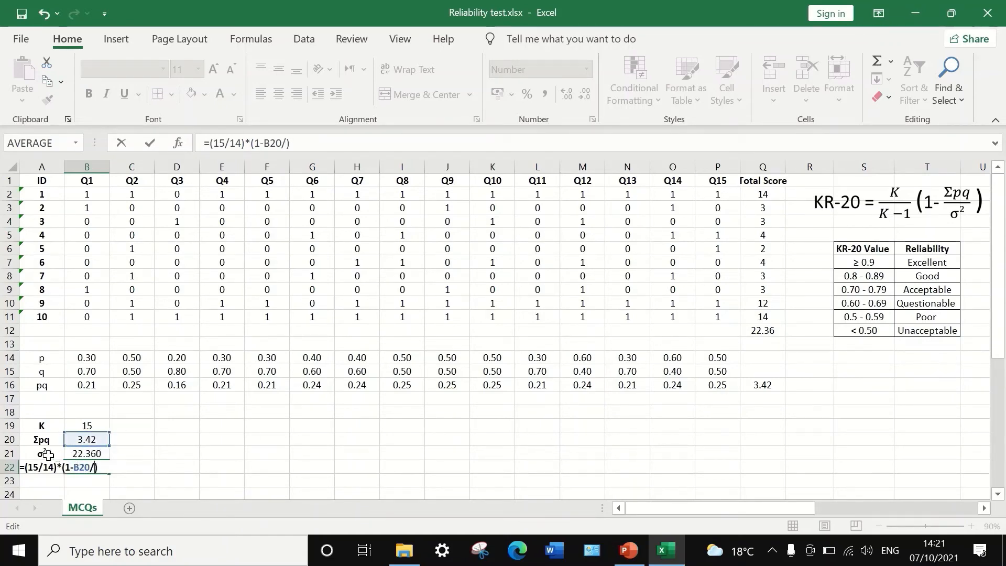
{"action": "left_click", "coordinate": [88, 454]}
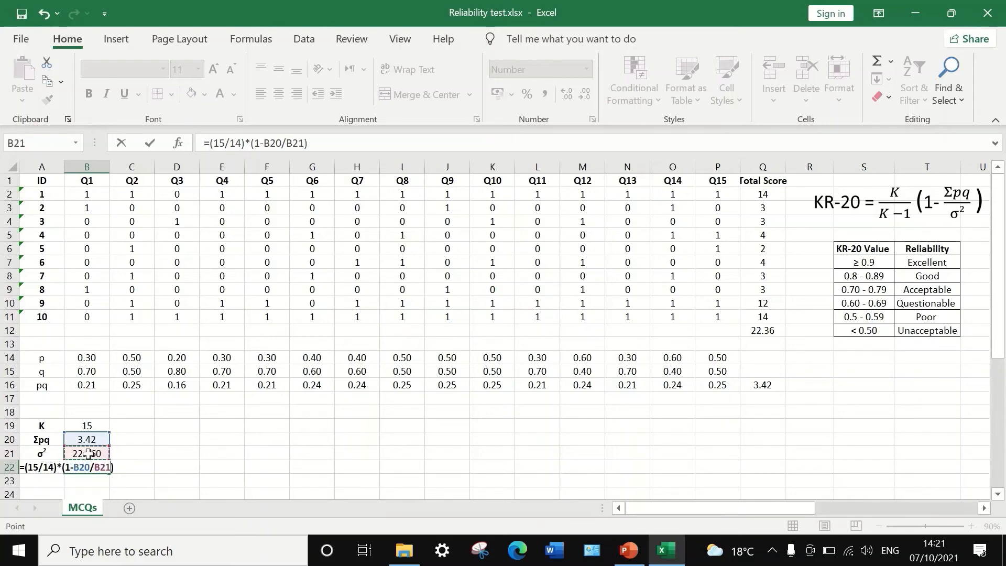
{"action": "key", "text": "Return"}
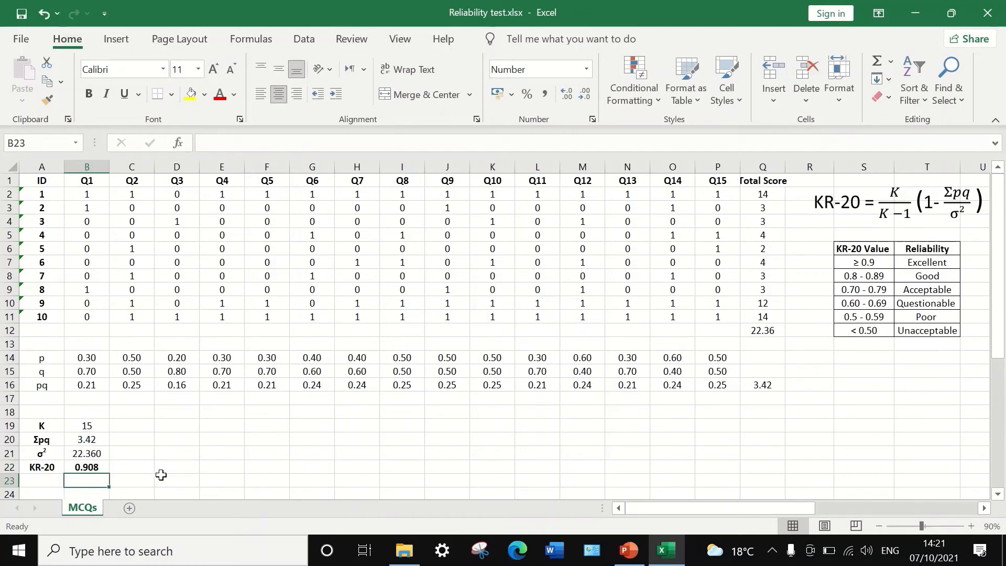
{"action": "left_click", "coordinate": [130, 468]}
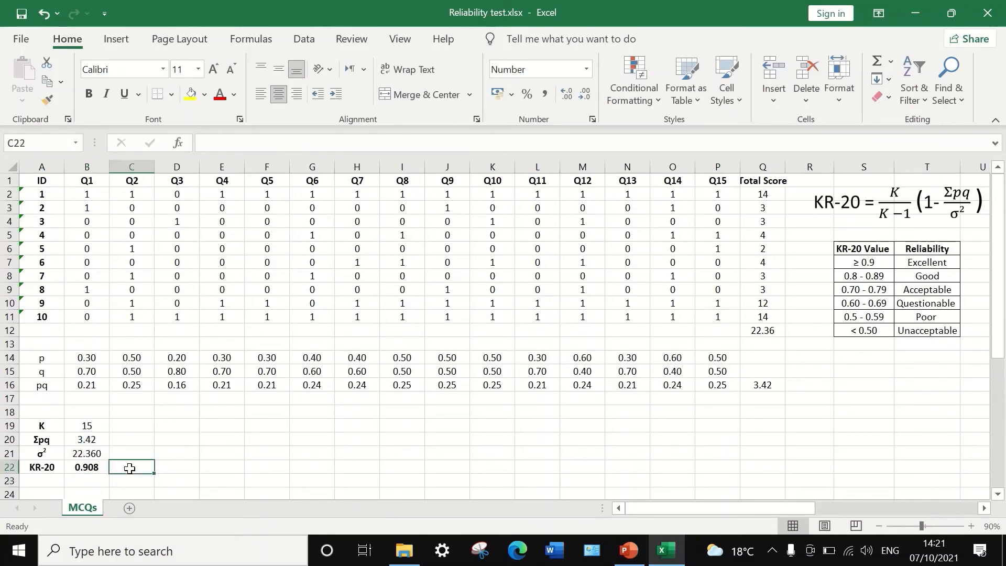
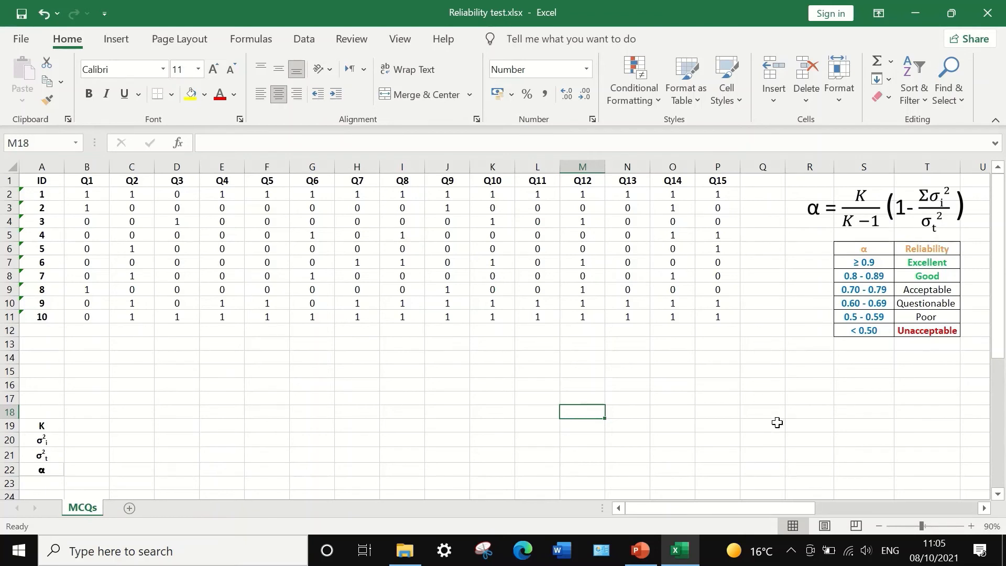
- On the alpha worksheet, add the header Total score in Q1 and sum B2:P2 in Q2
{"action": "left_click", "coordinate": [763, 181]}
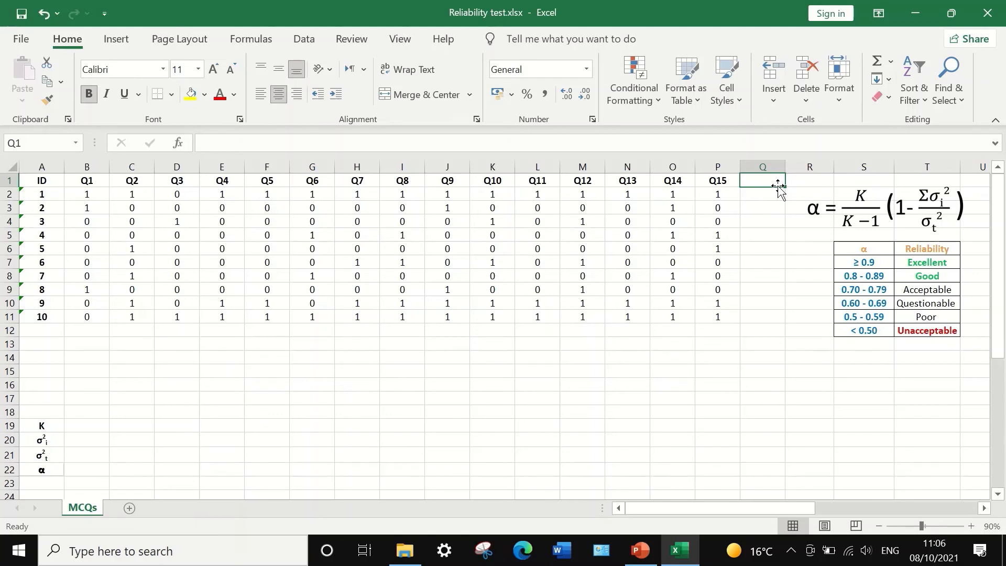
{"action": "type", "text": "T"}
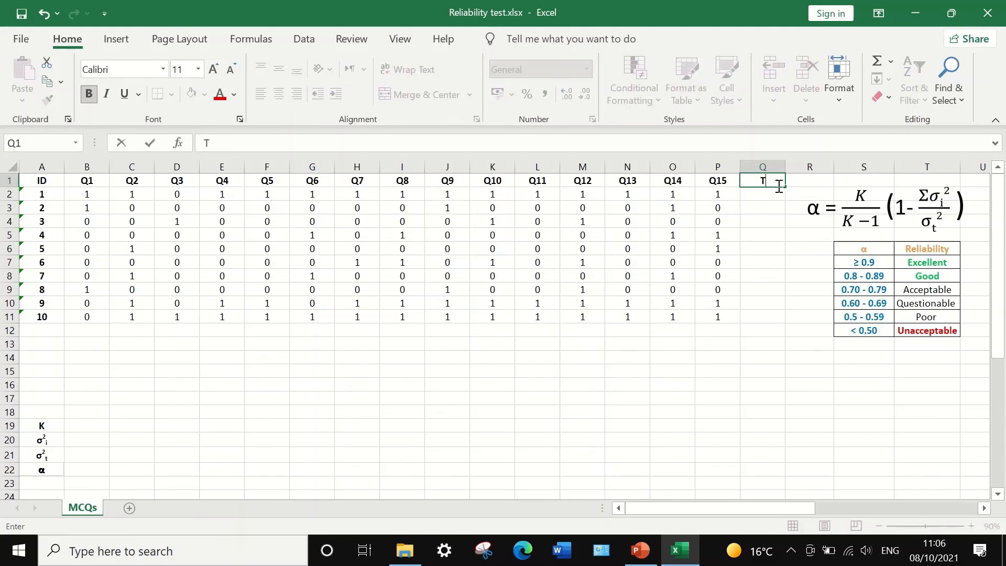
{"action": "type", "text": "otal score"}
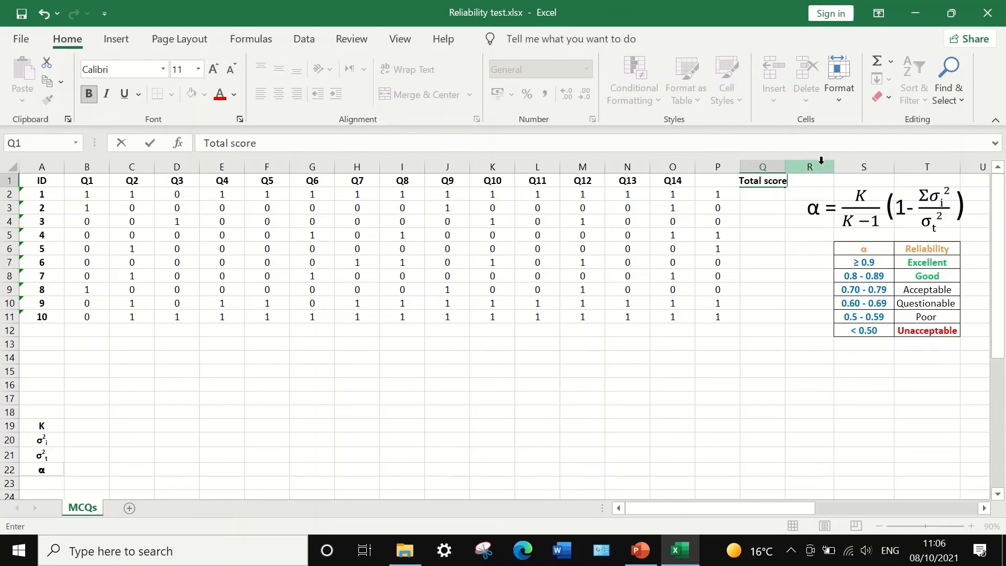
{"action": "left_click", "coordinate": [763, 199]}
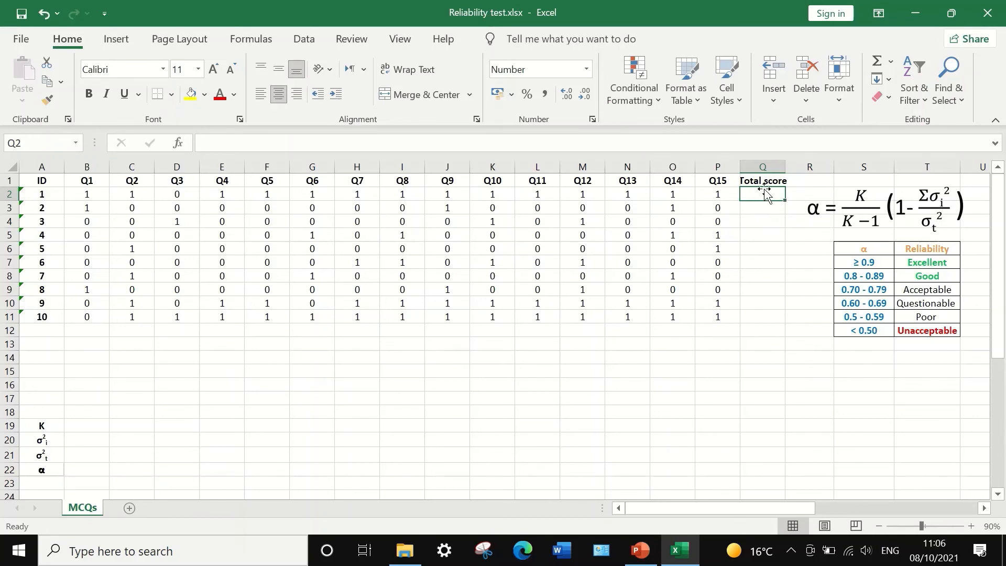
{"action": "left_click", "coordinate": [891, 61]}
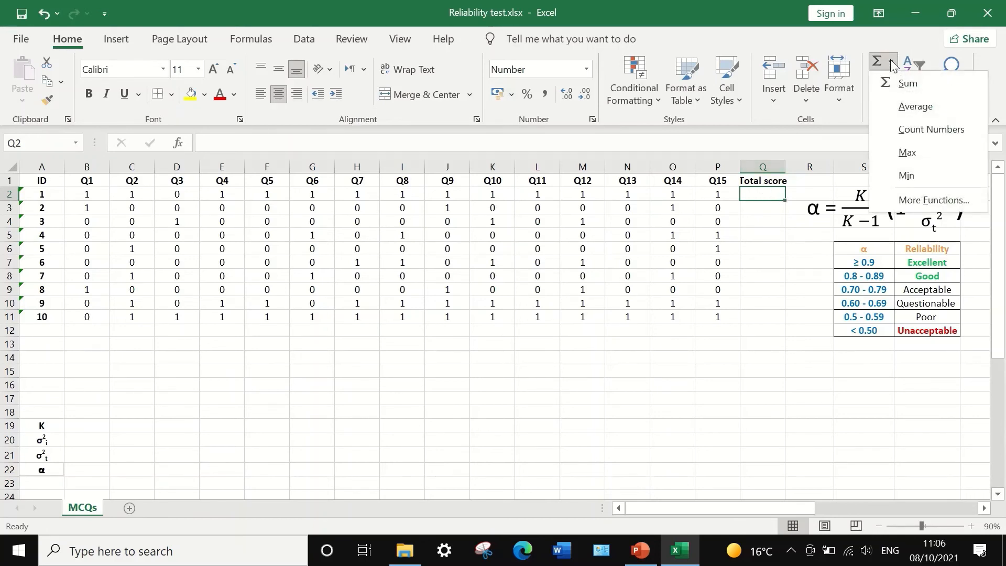
{"action": "left_click", "coordinate": [900, 89]}
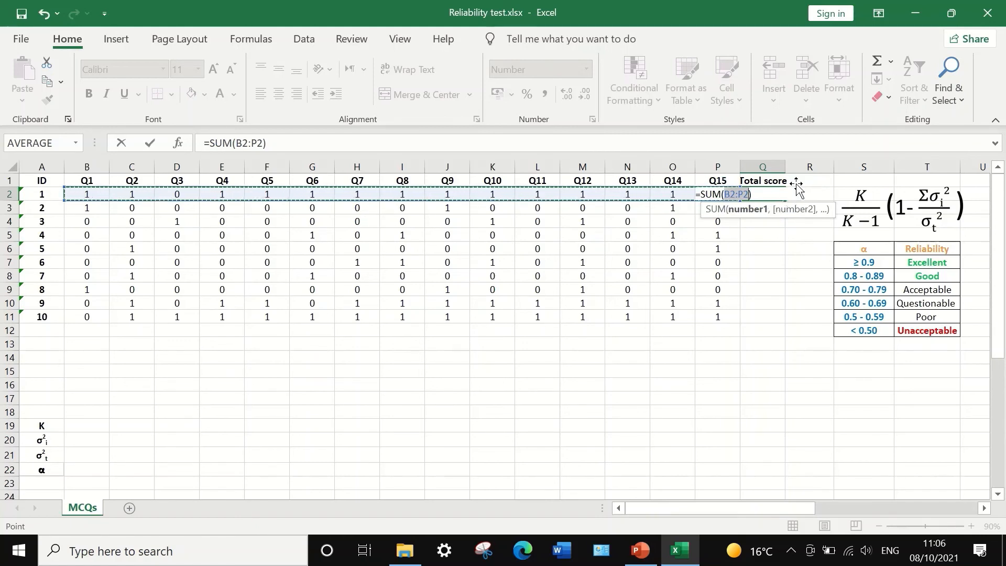
{"action": "key", "text": "Return"}
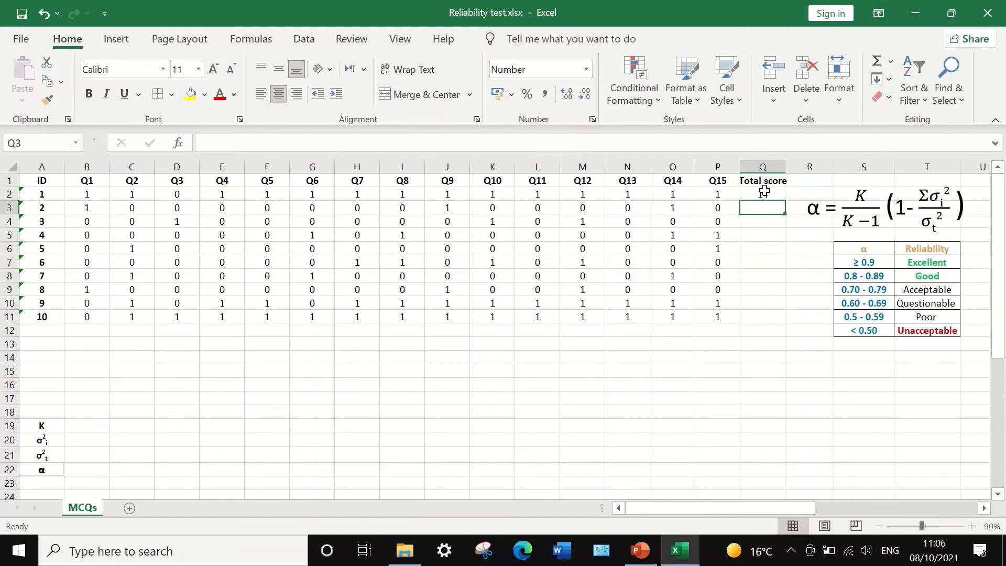
- Fill the total-score formula from Q2 down to Q11 and calculate the population variance in Q12 with =VAR.P(Q2:Q11)
{"action": "left_click", "coordinate": [764, 193]}
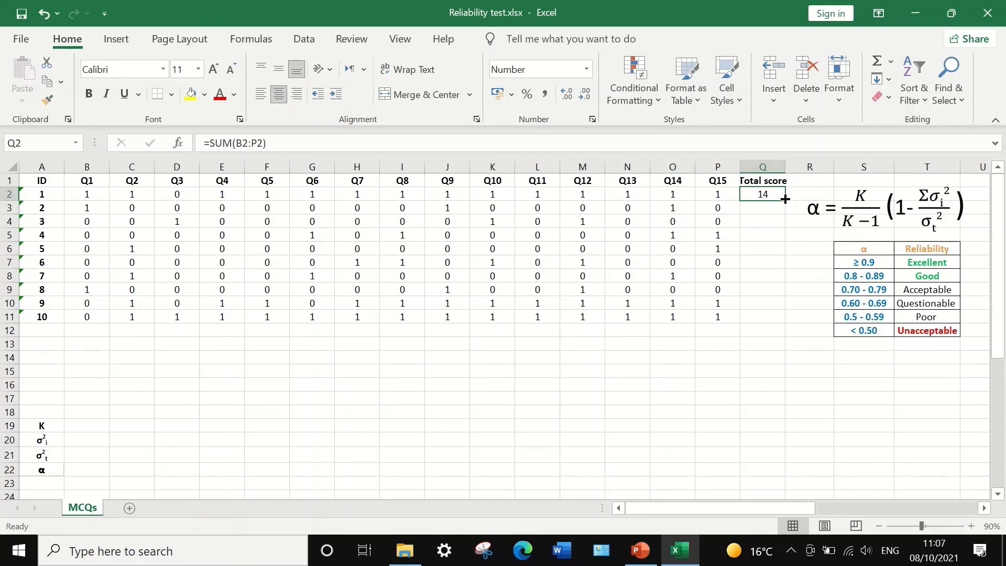
{"action": "left_click_drag", "start_coordinate": [785, 199], "coordinate": [782, 322]}
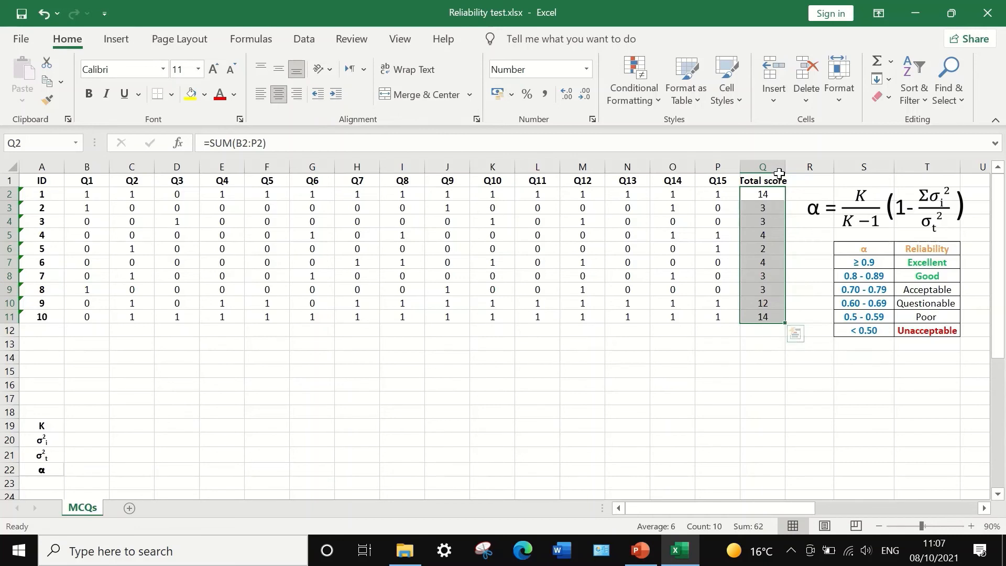
{"action": "left_click", "coordinate": [764, 331]}
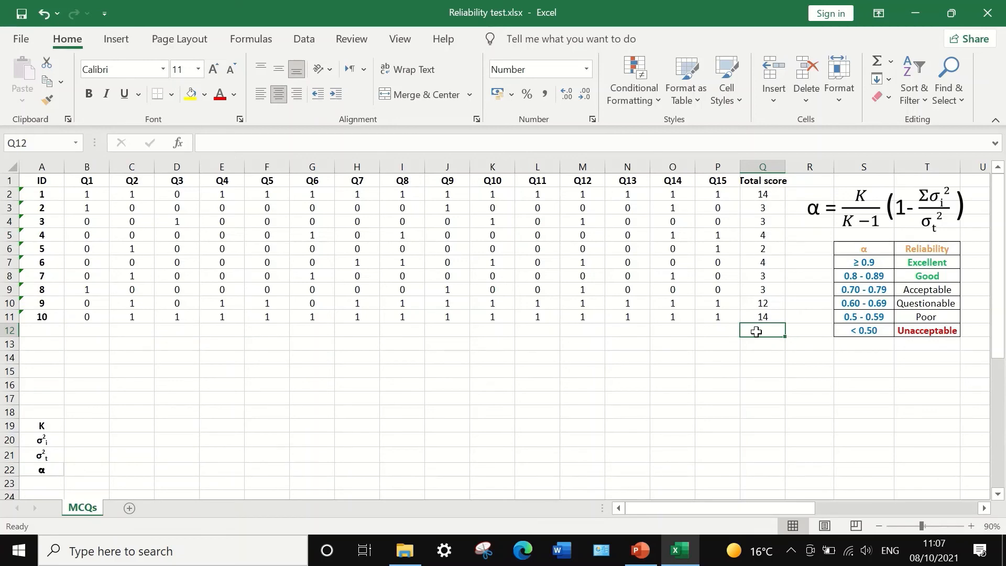
{"action": "type", "text": "="}
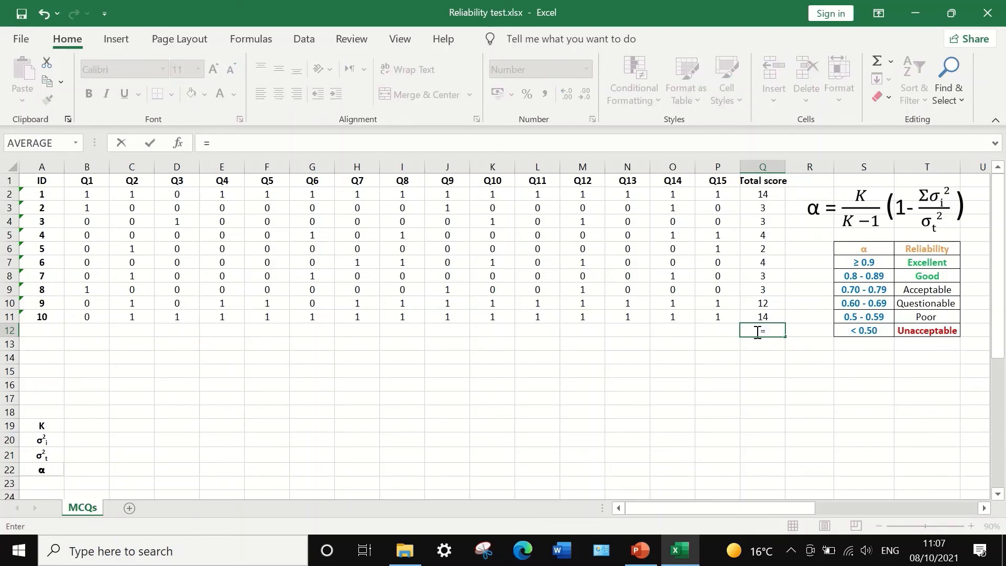
{"action": "type", "text": "v"}
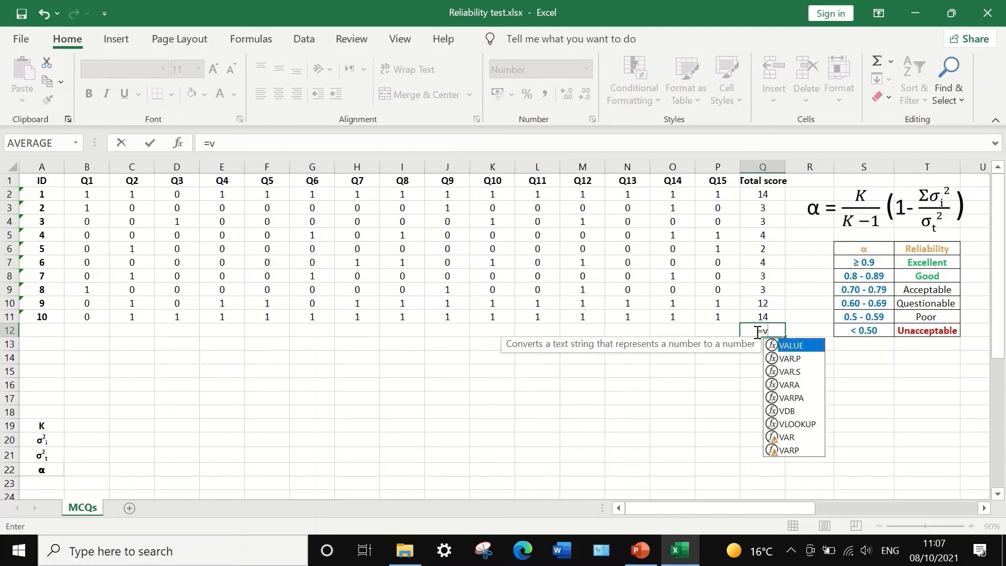
{"action": "type", "text": "ar"}
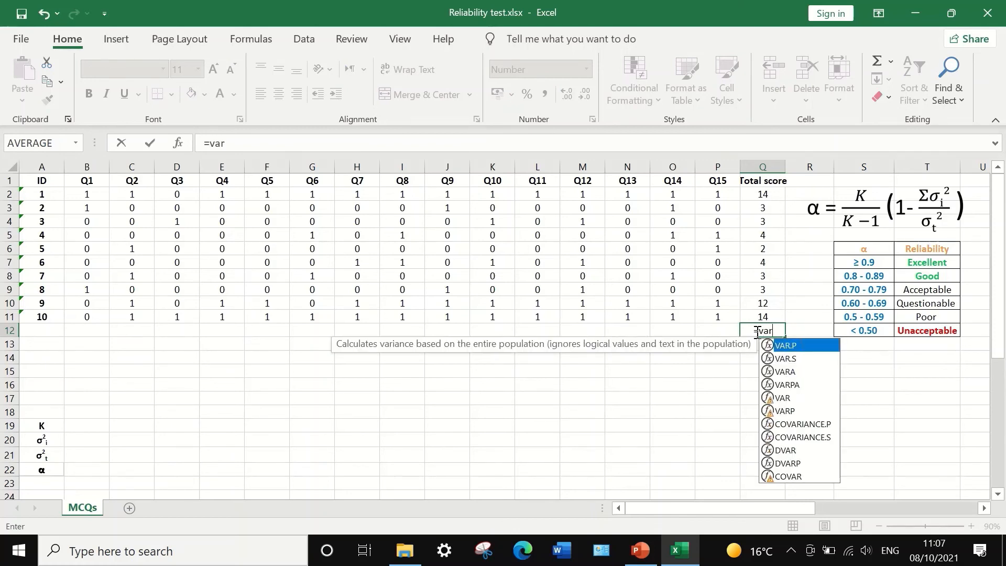
{"action": "double_click", "coordinate": [801, 344]}
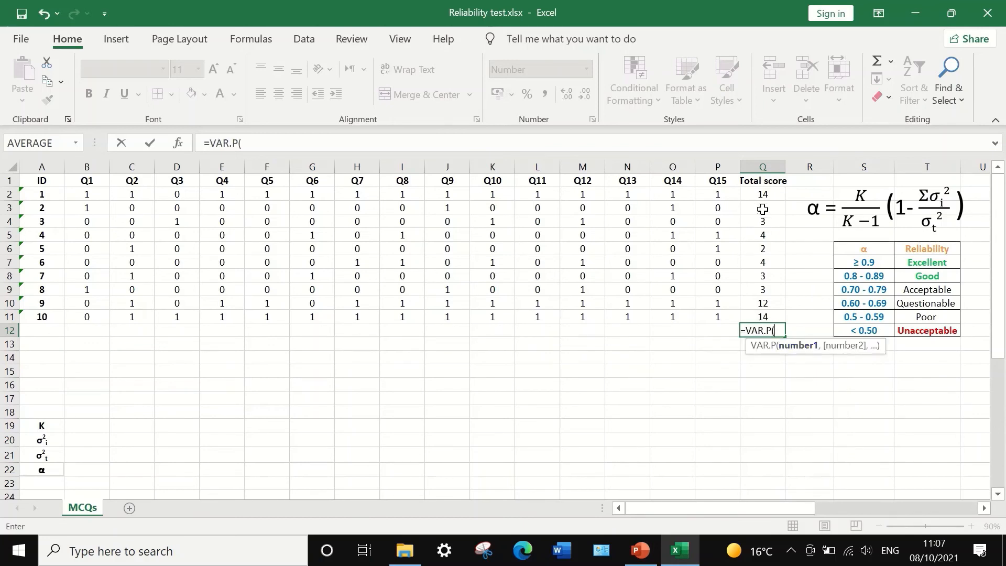
{"action": "left_click_drag", "start_coordinate": [763, 194], "coordinate": [766, 317]}
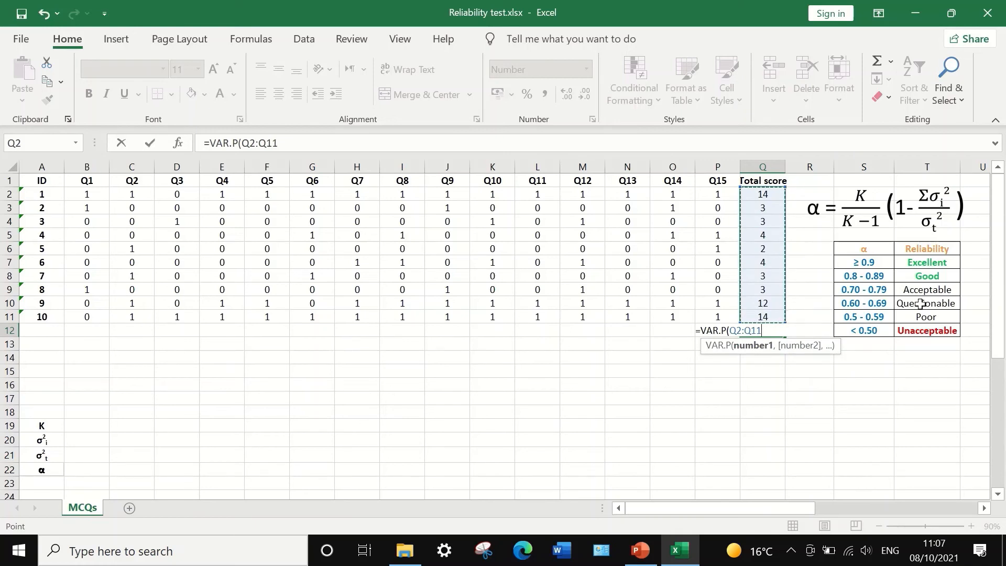
{"action": "type", "text": ")"}
{"action": "key", "text": "Return"}
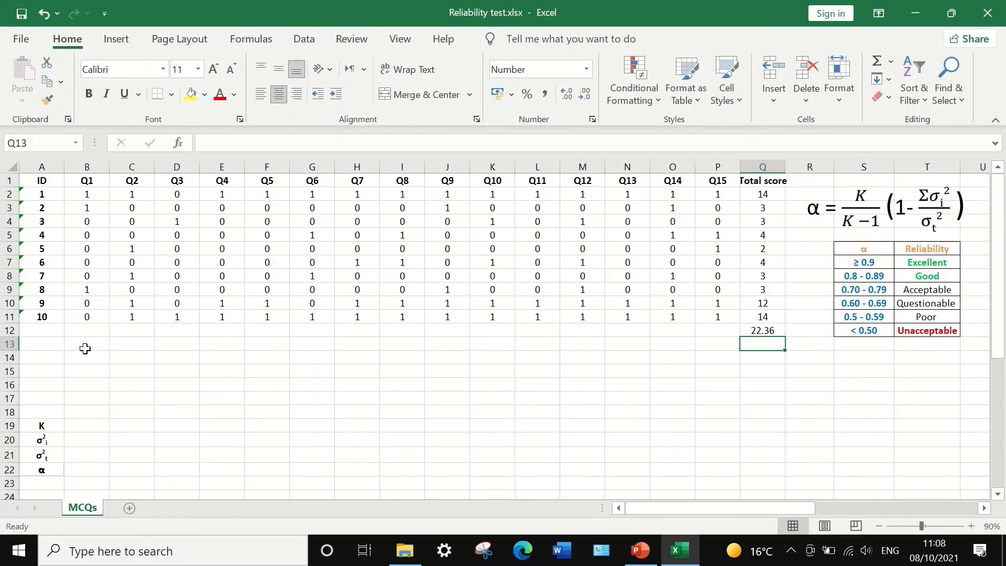
- Label A12 as Var and calculate the population variance of question Q1 in B12 with =VAR.P(B2:B11)
{"action": "left_click", "coordinate": [42, 332]}
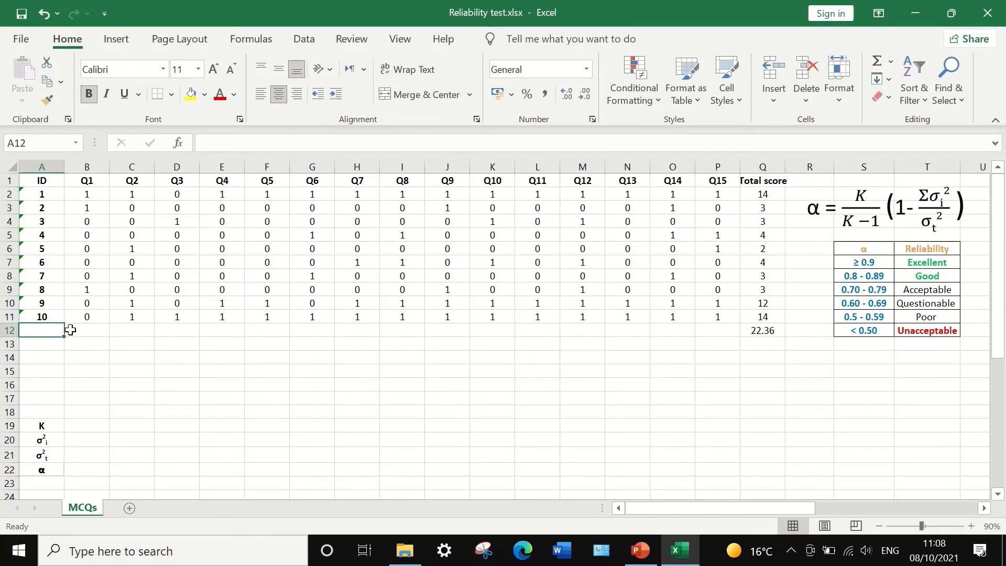
{"action": "type", "text": "Var"}
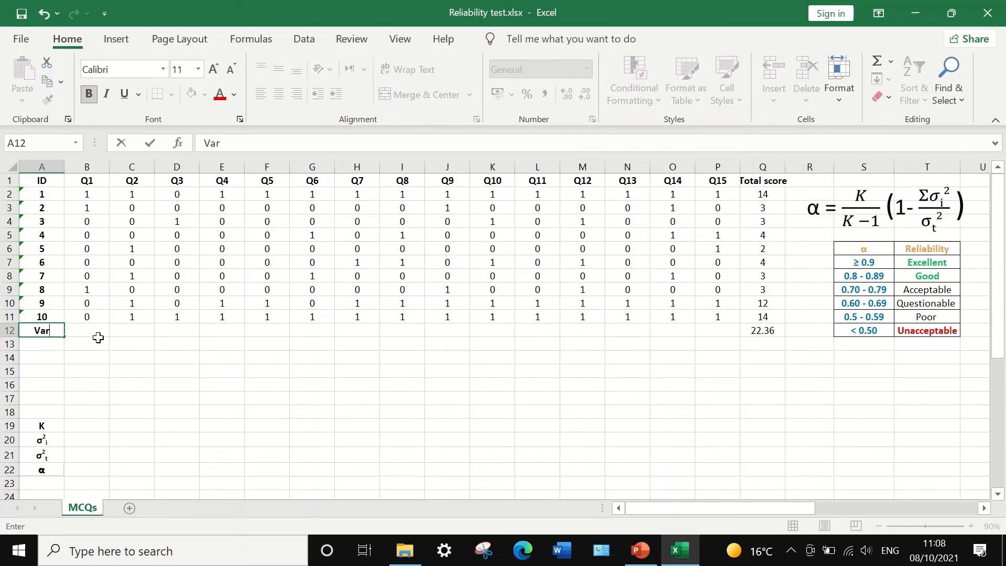
{"action": "left_click", "coordinate": [96, 334]}
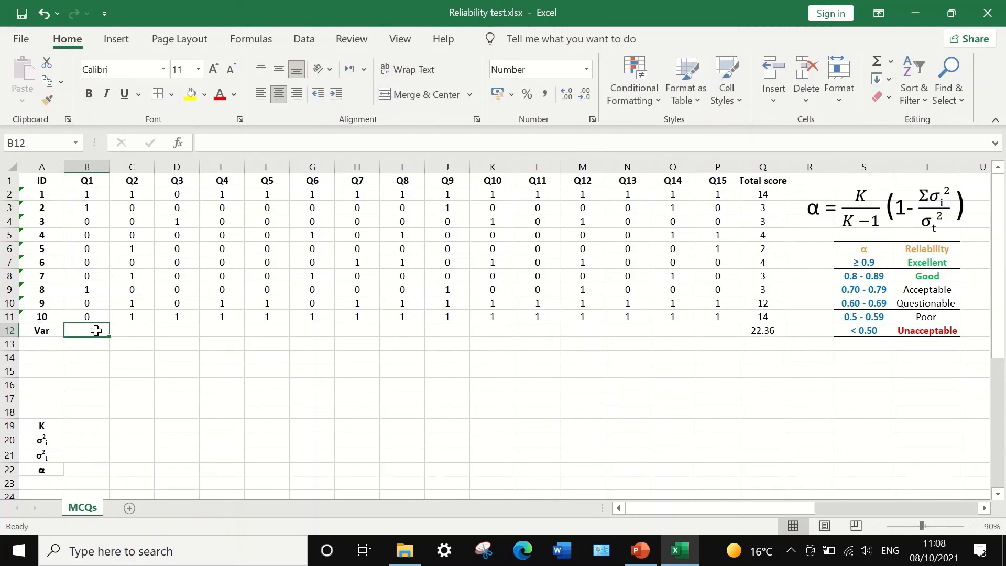
{"action": "type", "text": "="}
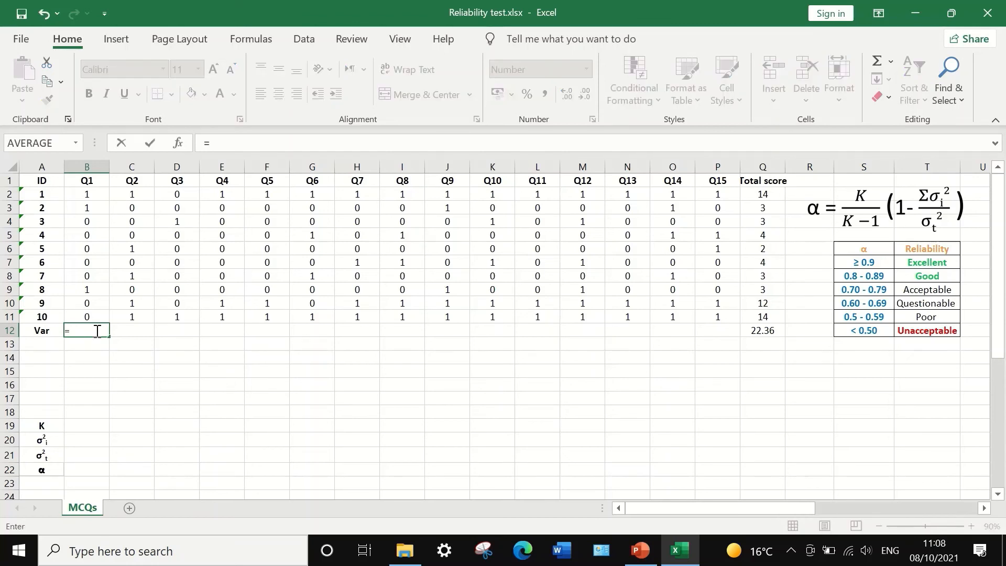
{"action": "type", "text": "var"}
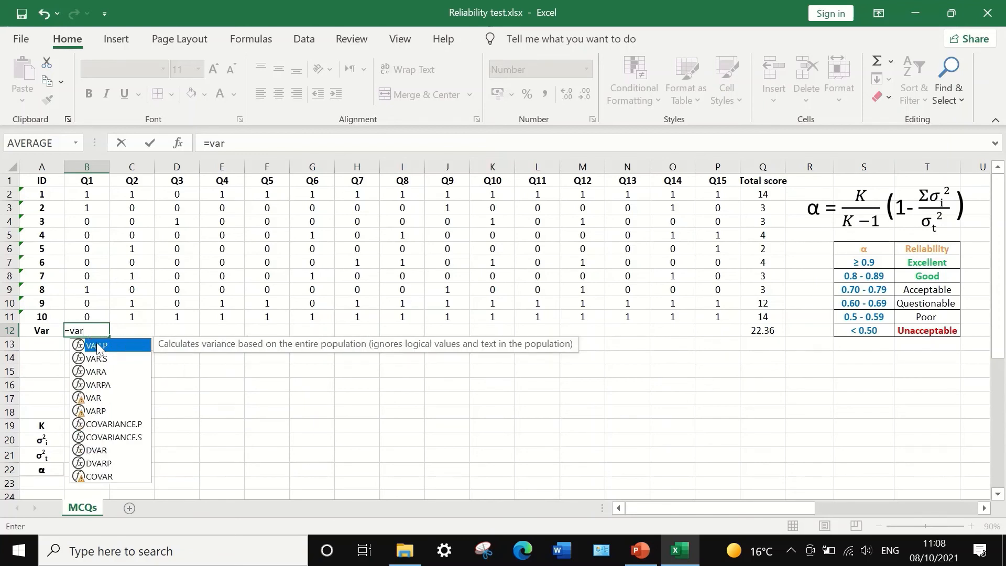
{"action": "double_click", "coordinate": [100, 348]}
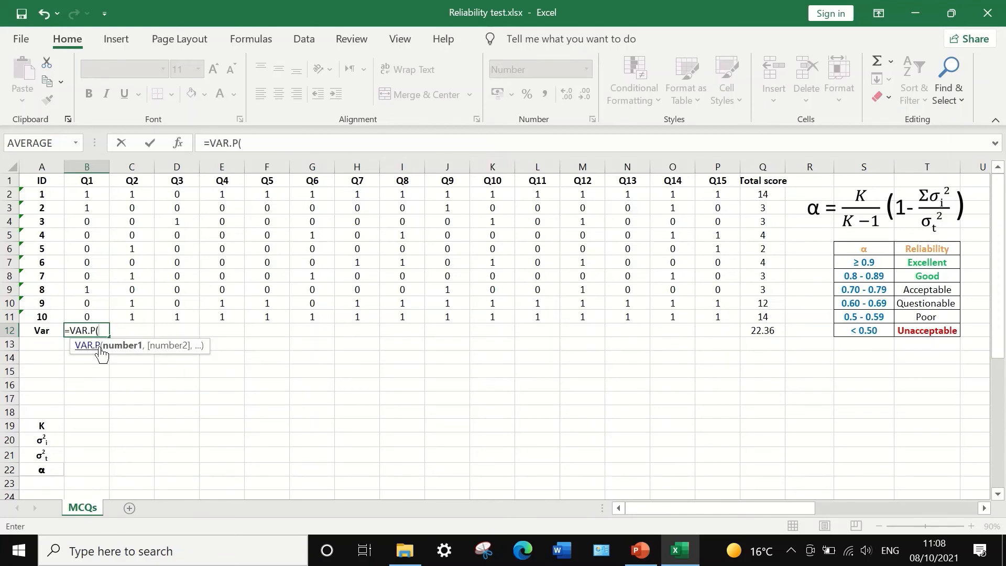
{"action": "left_click", "coordinate": [108, 332]}
{"action": "left_click_drag", "start_coordinate": [84, 196], "coordinate": [101, 317]}
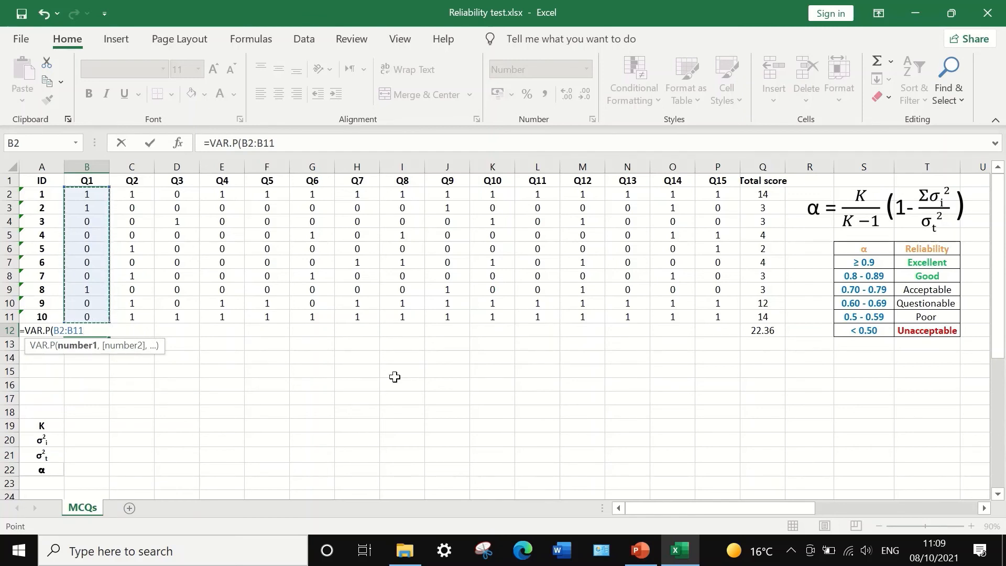
{"action": "left_click", "coordinate": [277, 142]}
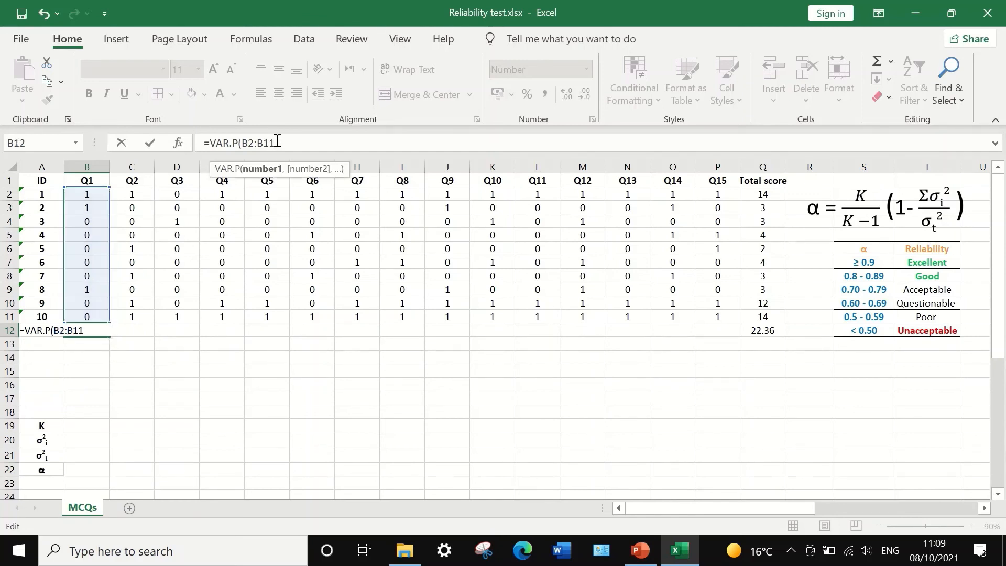
{"action": "type", "text": ")"}
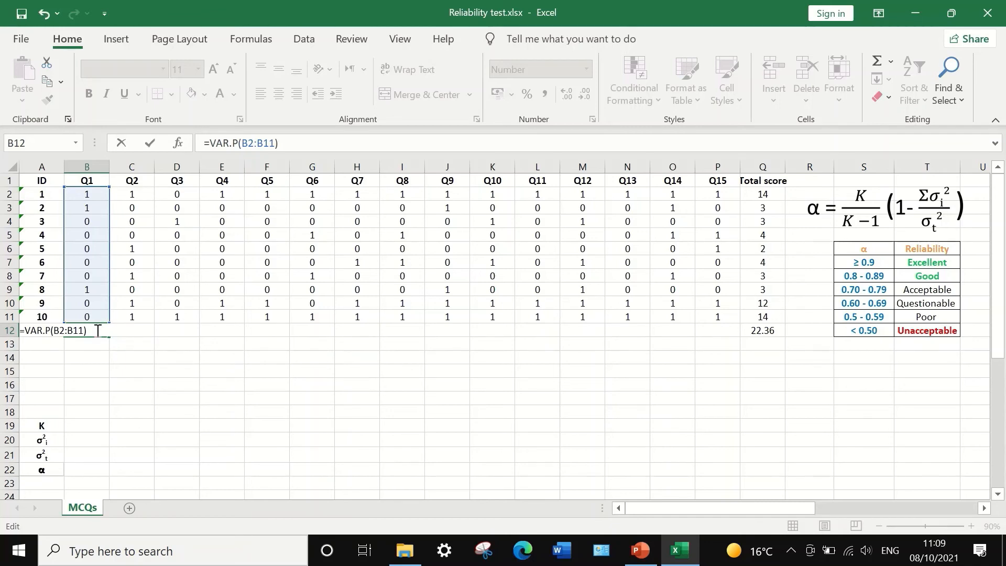
{"action": "key", "text": "Return"}
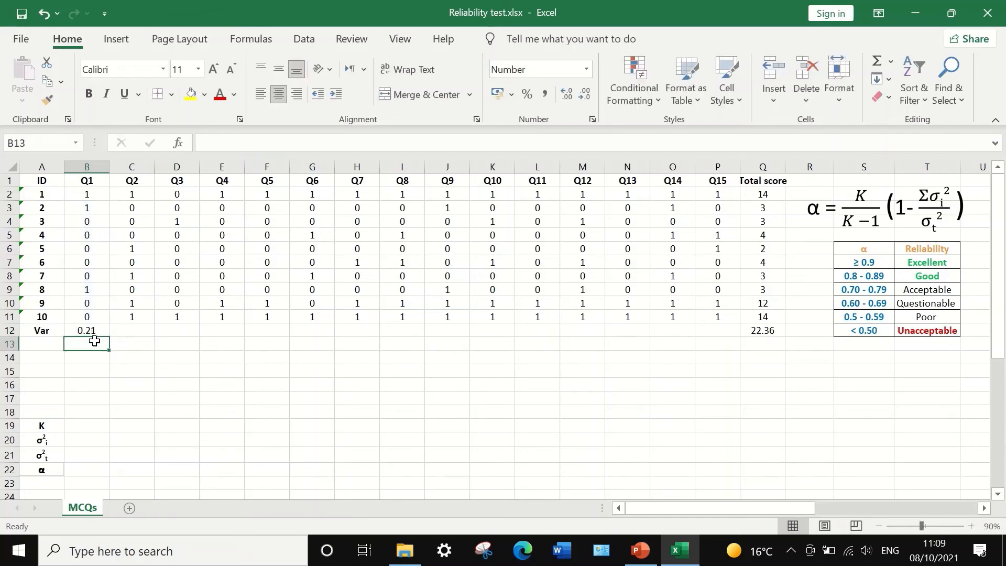
- Fill the variance formula from B12 across to P12 and sum the item variances in B20 with =SUM(B12:P12)
{"action": "left_click", "coordinate": [95, 328]}
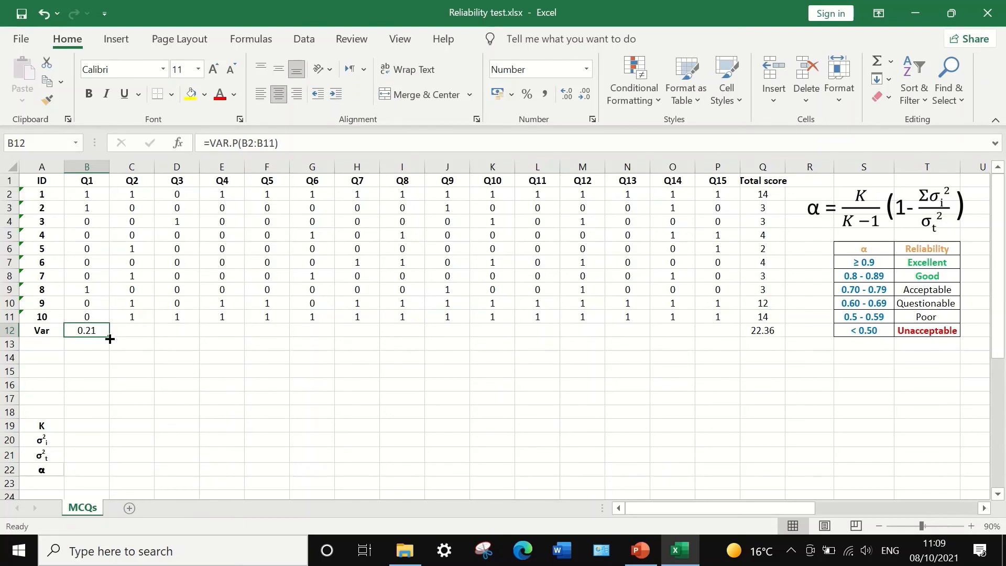
{"action": "left_click_drag", "start_coordinate": [109, 338], "coordinate": [723, 344]}
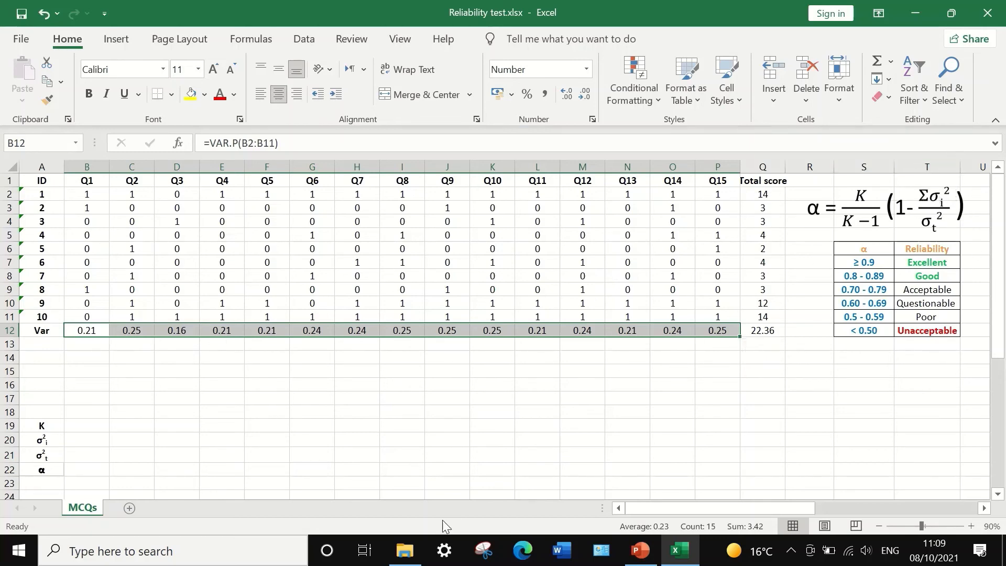
{"action": "left_click", "coordinate": [83, 441]}
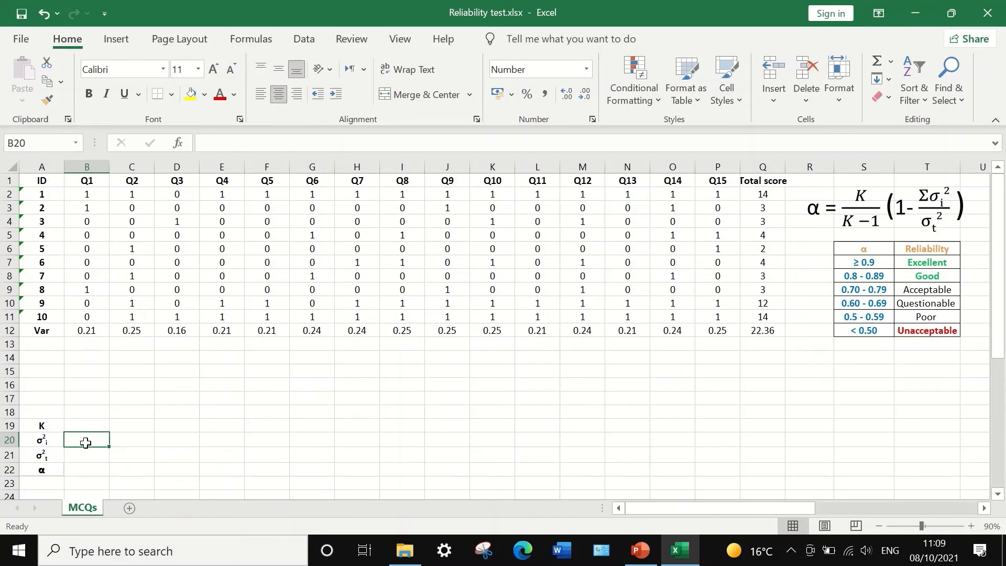
{"action": "left_click", "coordinate": [891, 63]}
{"action": "left_click", "coordinate": [892, 63]}
{"action": "left_click", "coordinate": [877, 62]}
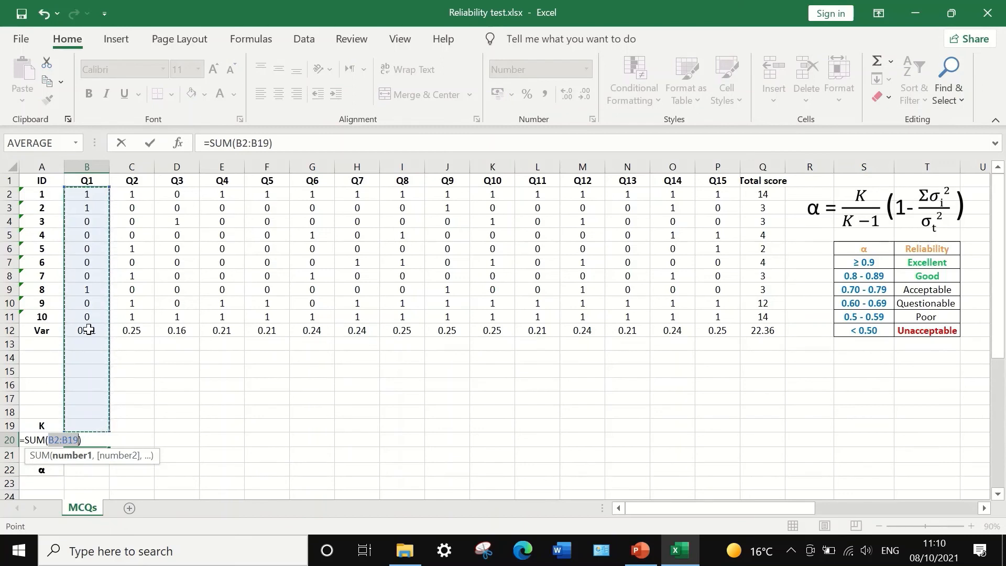
{"action": "left_click_drag", "start_coordinate": [90, 336], "coordinate": [717, 334]}
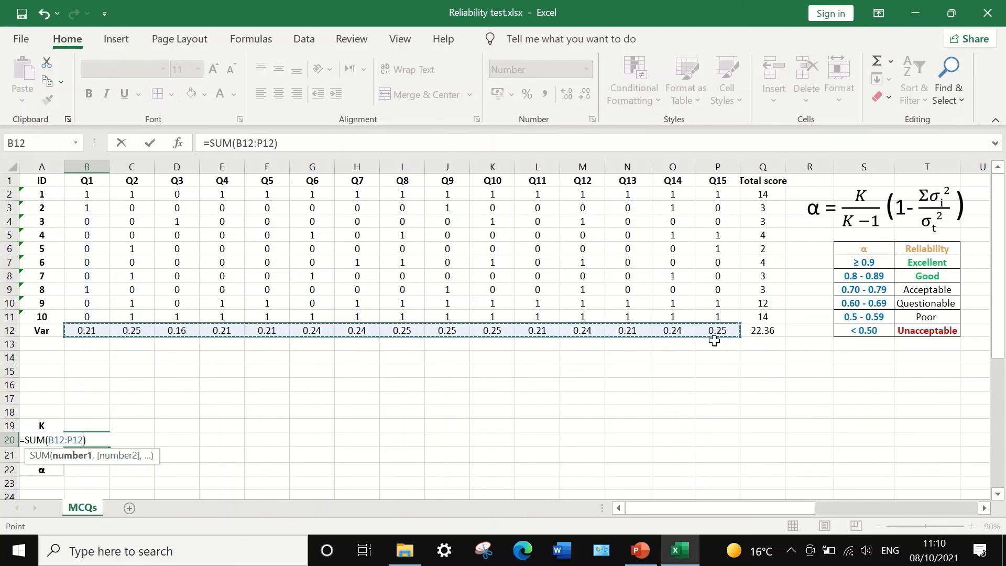
{"action": "key", "text": "Return"}
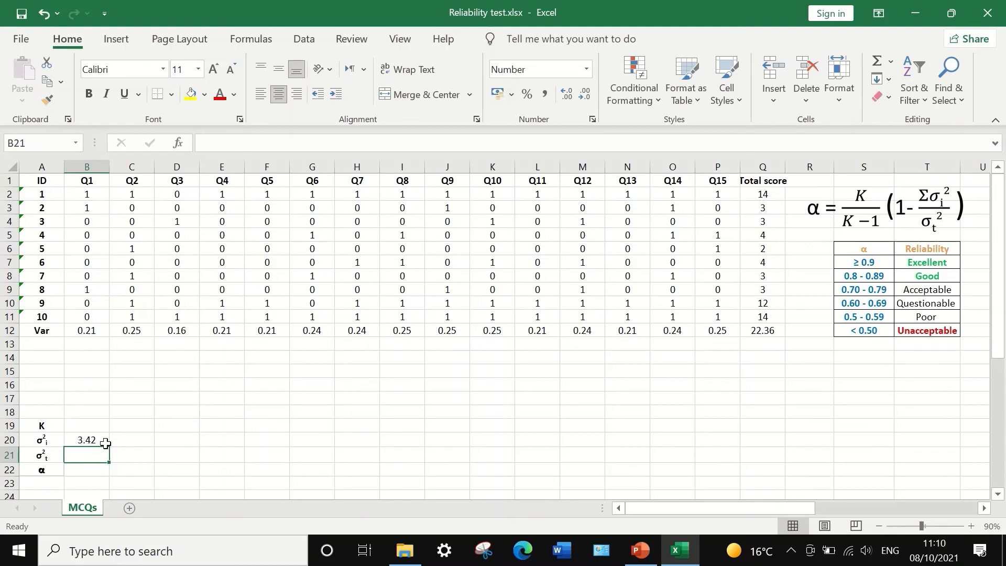
{"action": "left_click", "coordinate": [97, 441]}
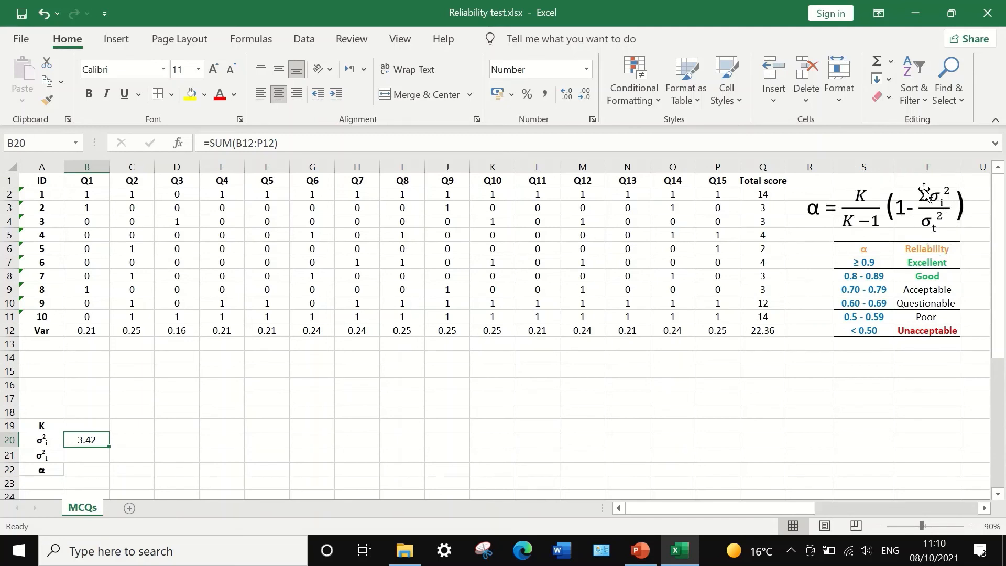
- Enter 15 as the number of questions K in B19
{"action": "left_click", "coordinate": [86, 424]}
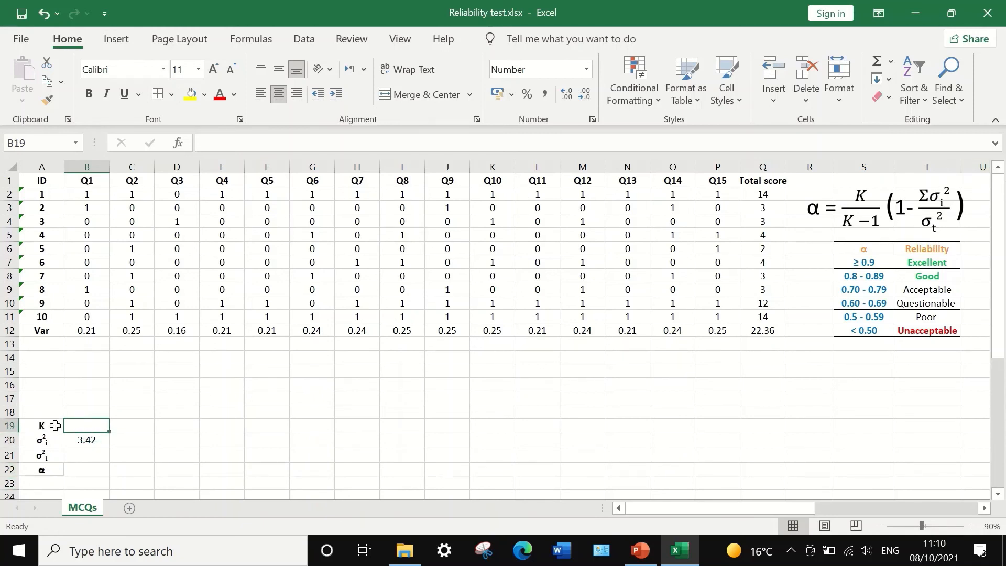
{"action": "type", "text": "1"}
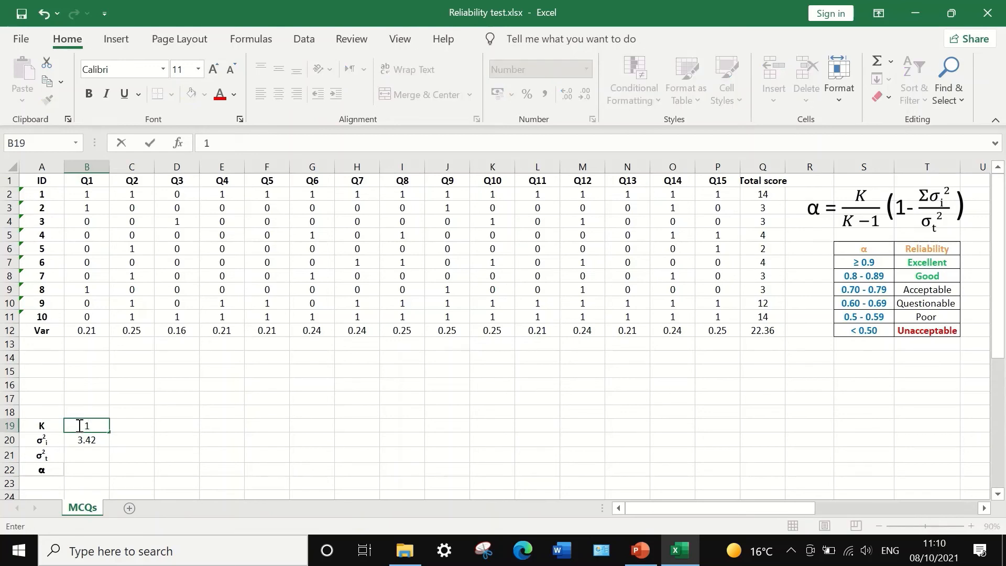
{"action": "type", "text": "5"}
- Copy the total-score variance from Q12 into the σ²t cell B21 as a value only
{"action": "left_click", "coordinate": [86, 451]}
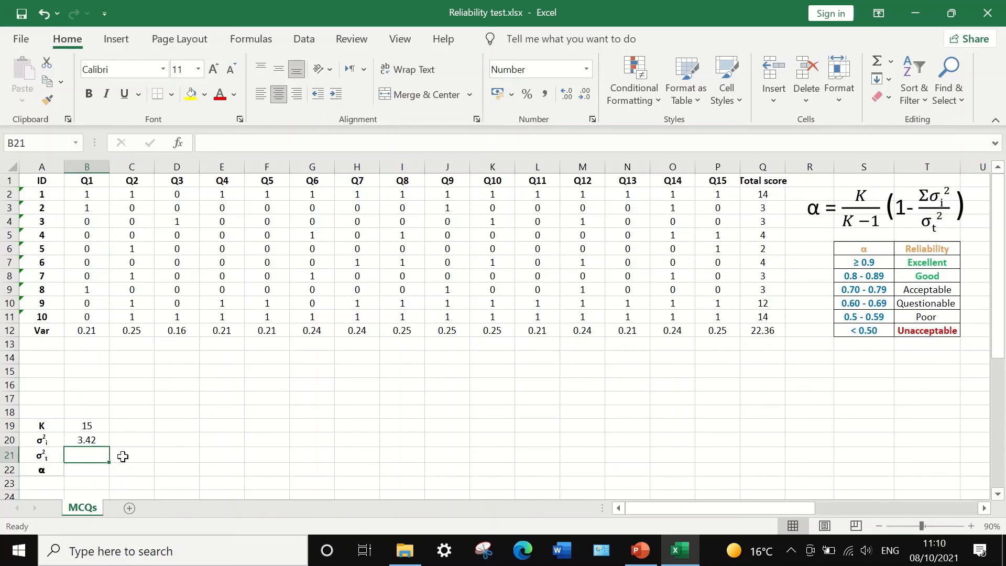
{"action": "left_click", "coordinate": [765, 331]}
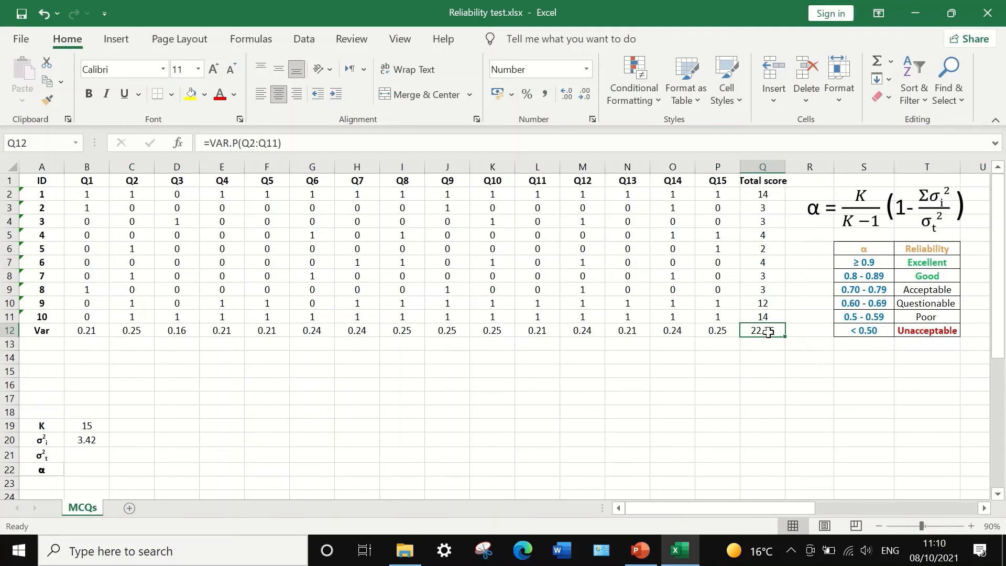
{"action": "right_click", "coordinate": [768, 332]}
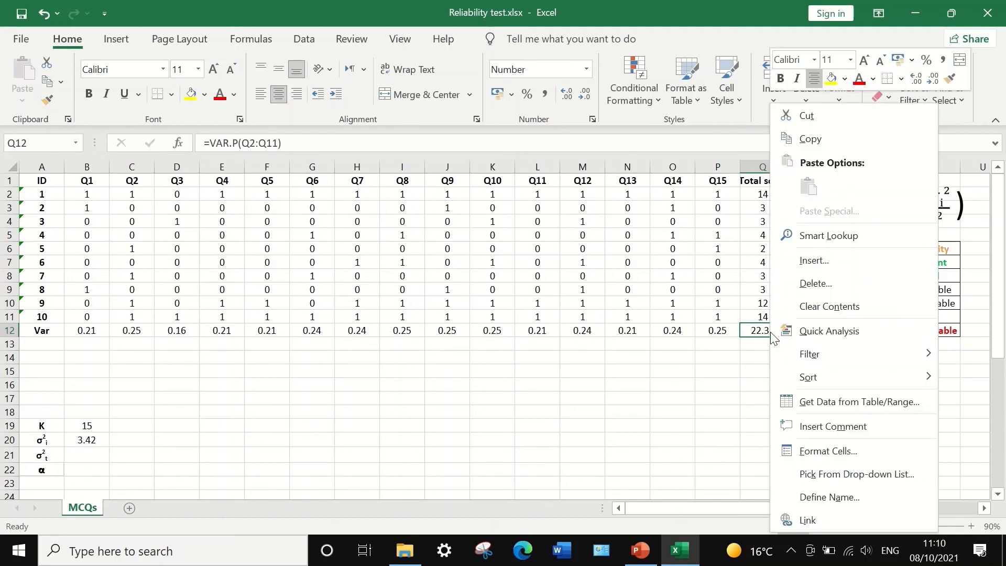
{"action": "left_click", "coordinate": [802, 137]}
{"action": "left_click", "coordinate": [84, 454]}
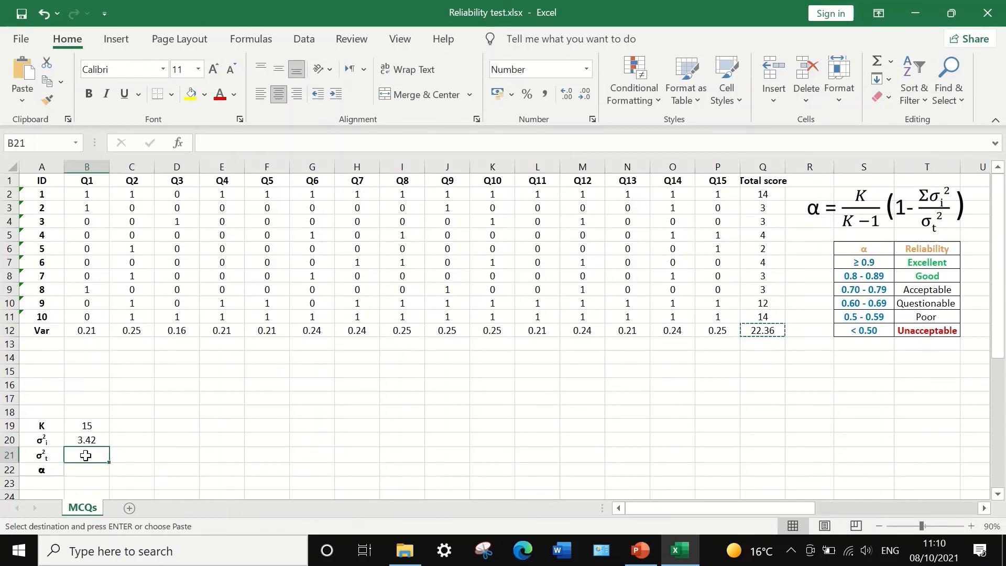
{"action": "right_click", "coordinate": [86, 455]}
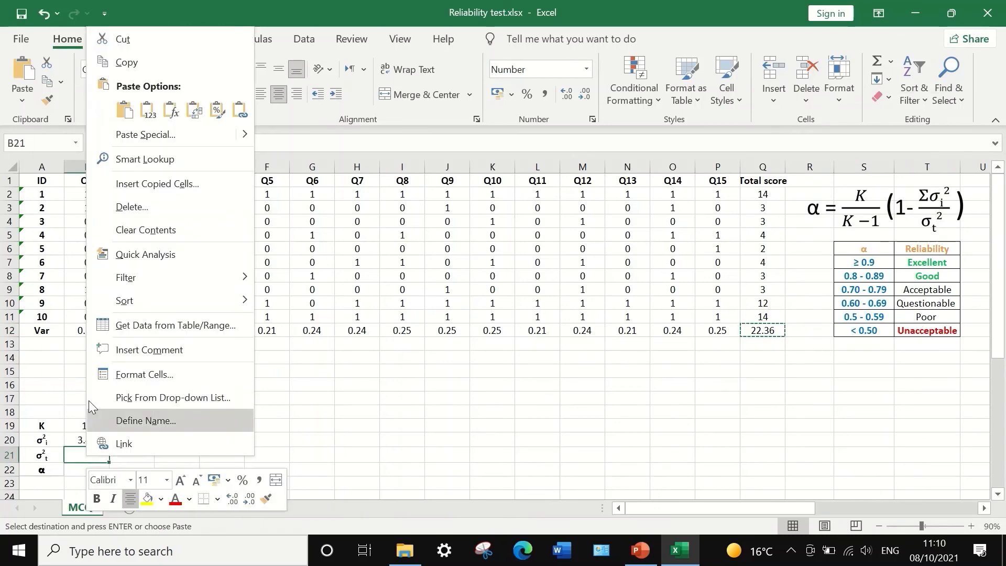
{"action": "left_click", "coordinate": [149, 112]}
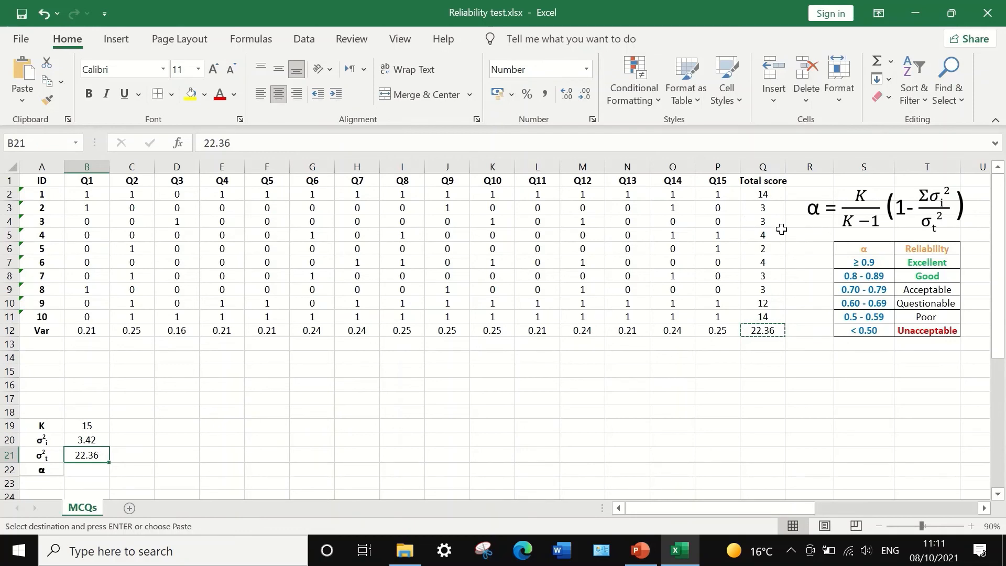
- Calculate Cronbach's alpha in B22 with the formula =(15/14)*(1-B20/B21)
{"action": "left_click", "coordinate": [90, 471]}
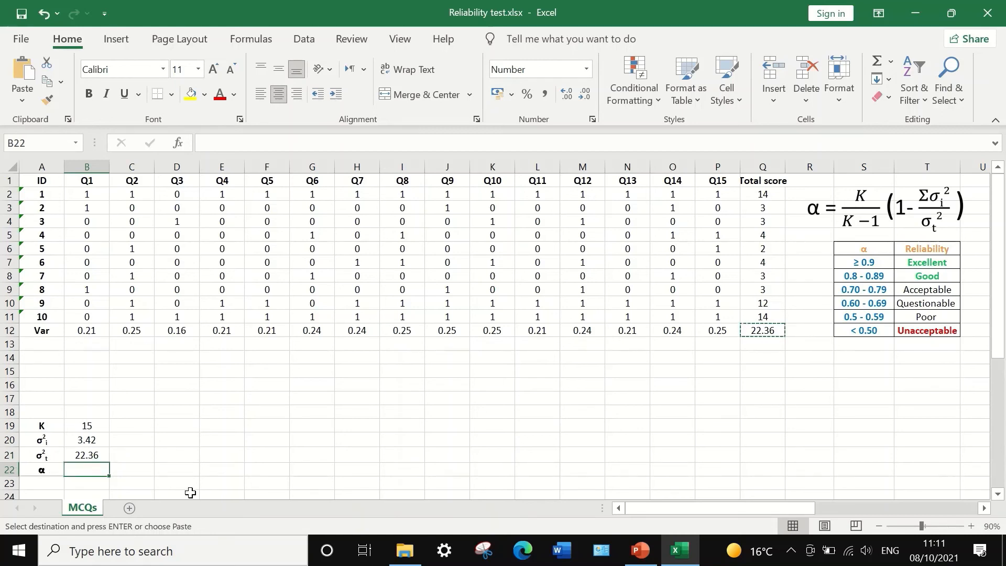
{"action": "type", "text": "="}
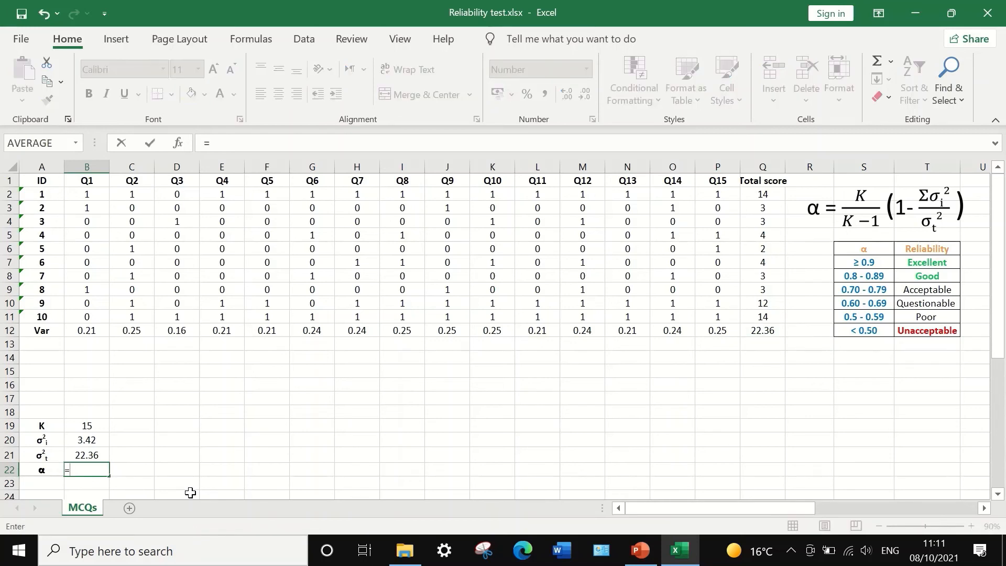
{"action": "type", "text": "("}
{"action": "type", "text": "*()"}
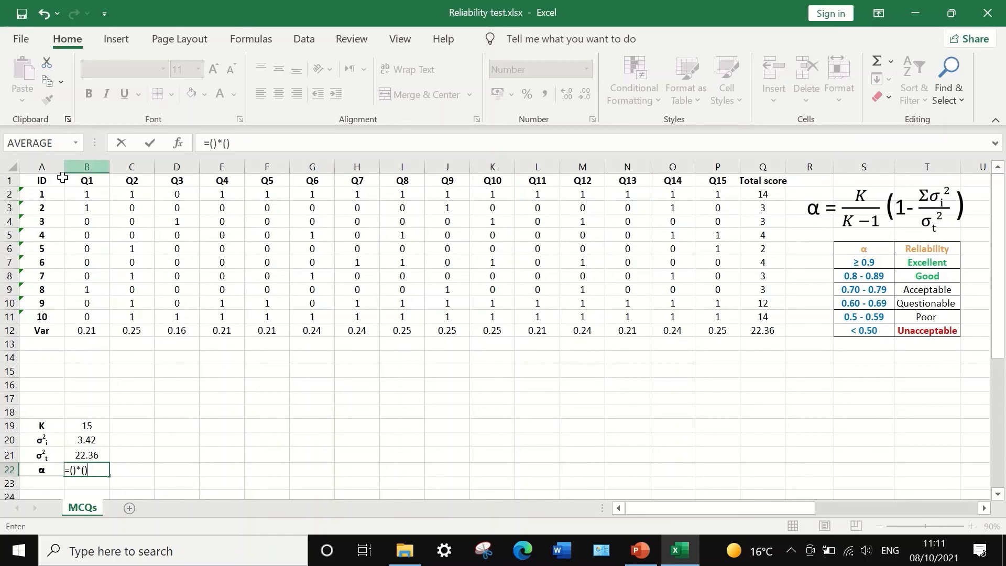
{"action": "left_click", "coordinate": [72, 470]}
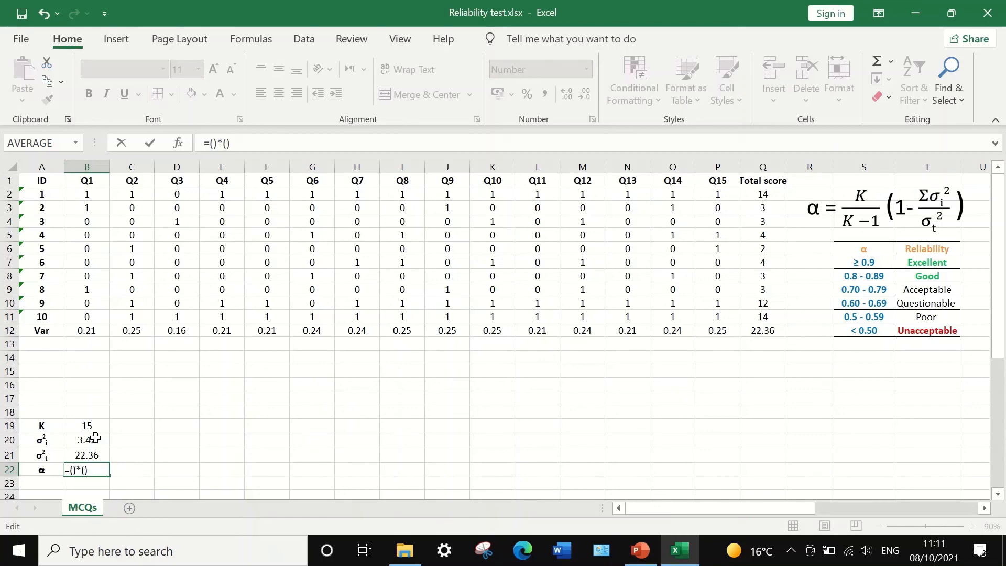
{"action": "type", "text": "15/14"}
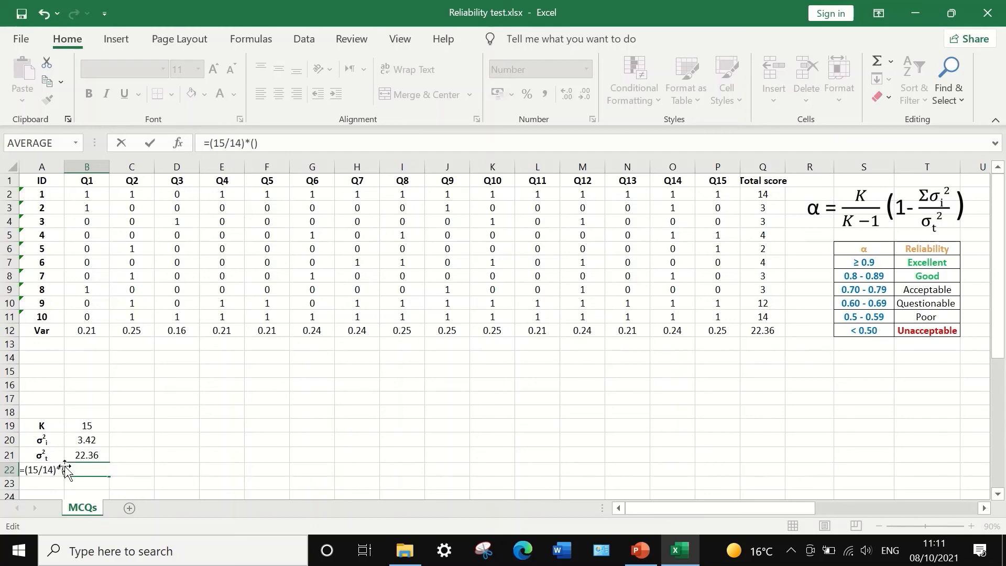
{"action": "left_click", "coordinate": [254, 143]}
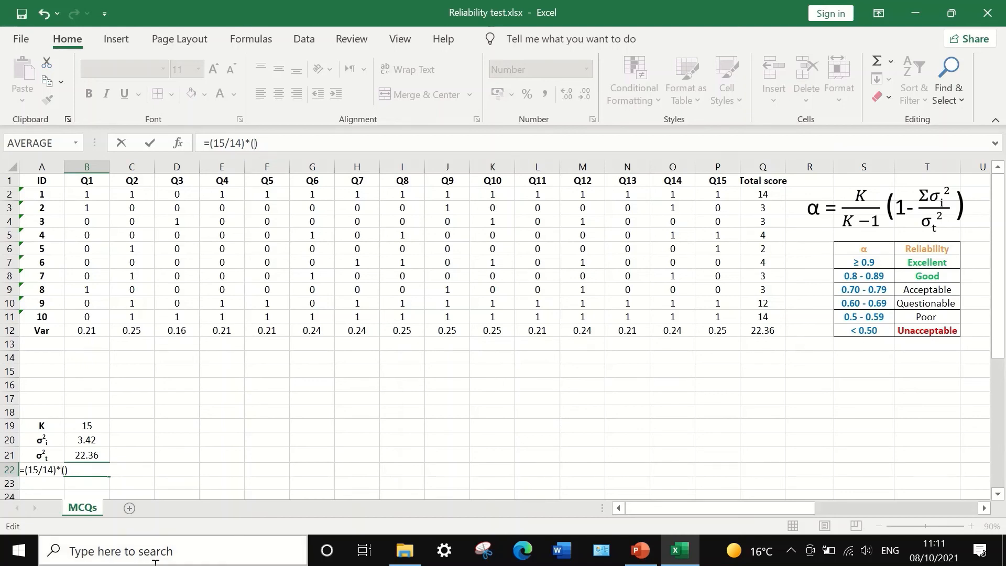
{"action": "type", "text": "1-"}
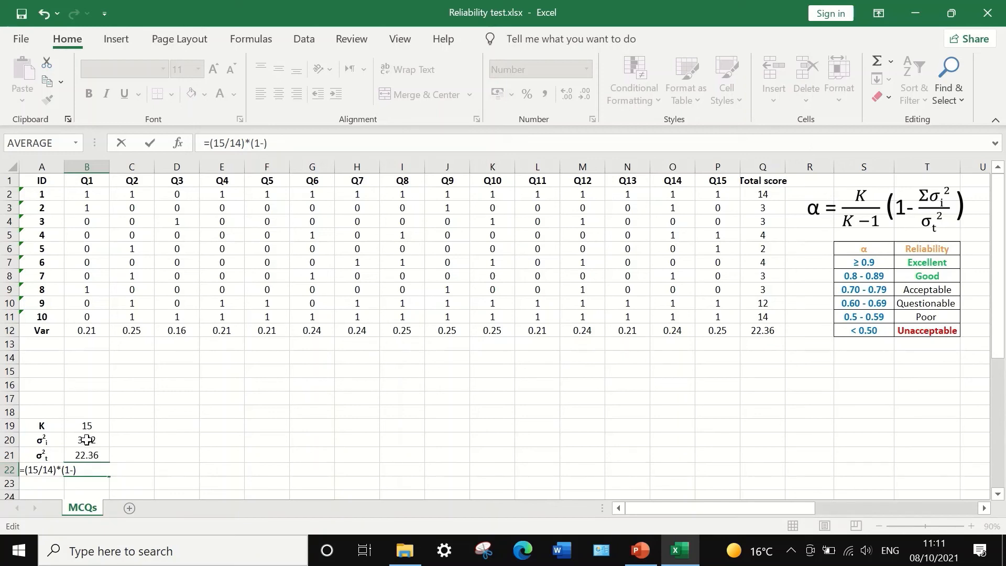
{"action": "left_click", "coordinate": [87, 440]}
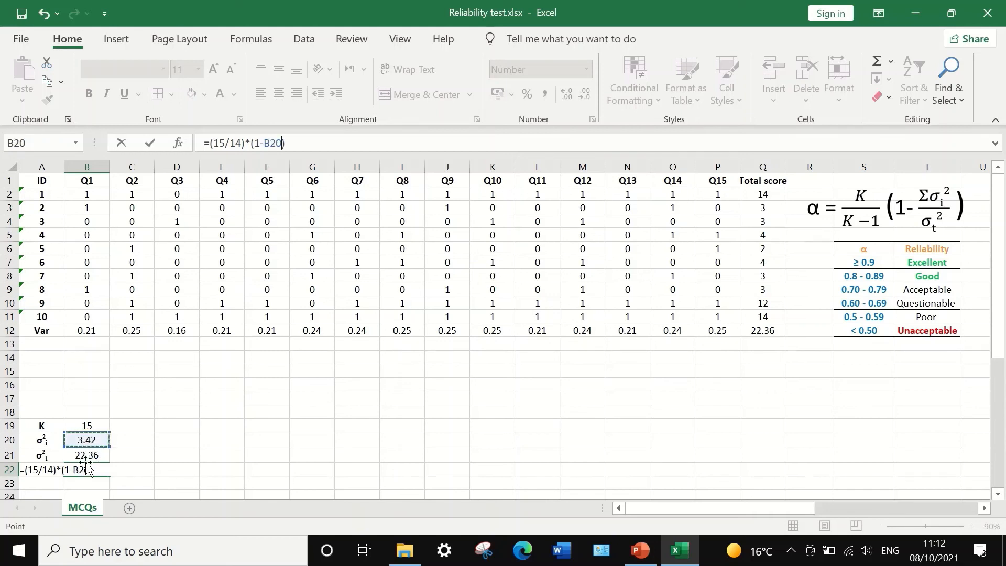
{"action": "type", "text": "/"}
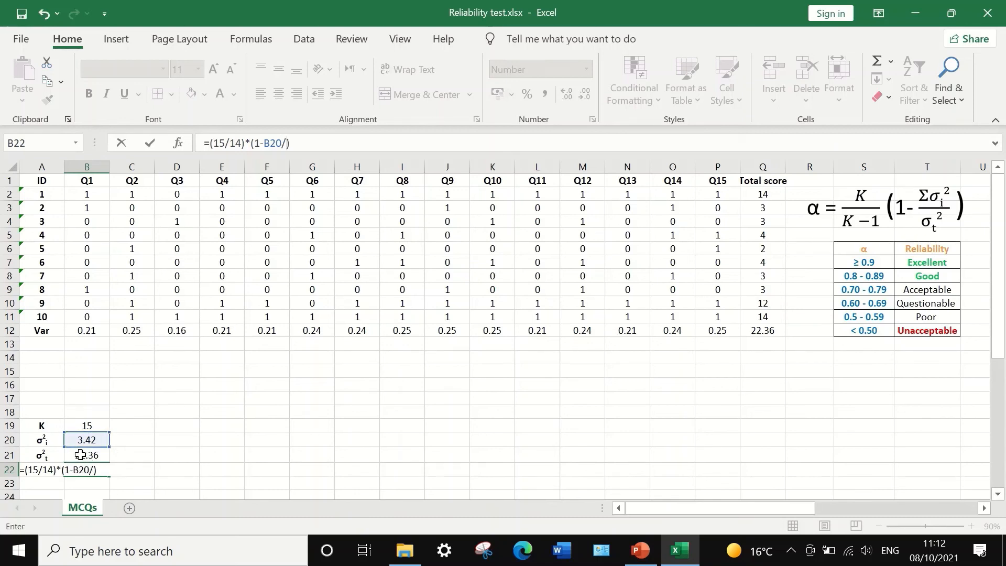
{"action": "left_click", "coordinate": [81, 459]}
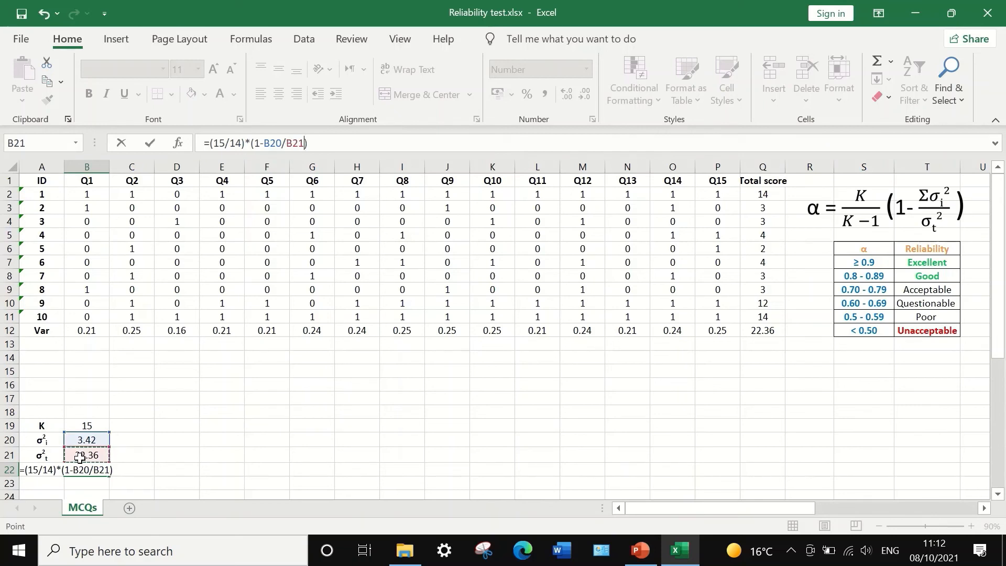
{"action": "key", "text": "Return"}
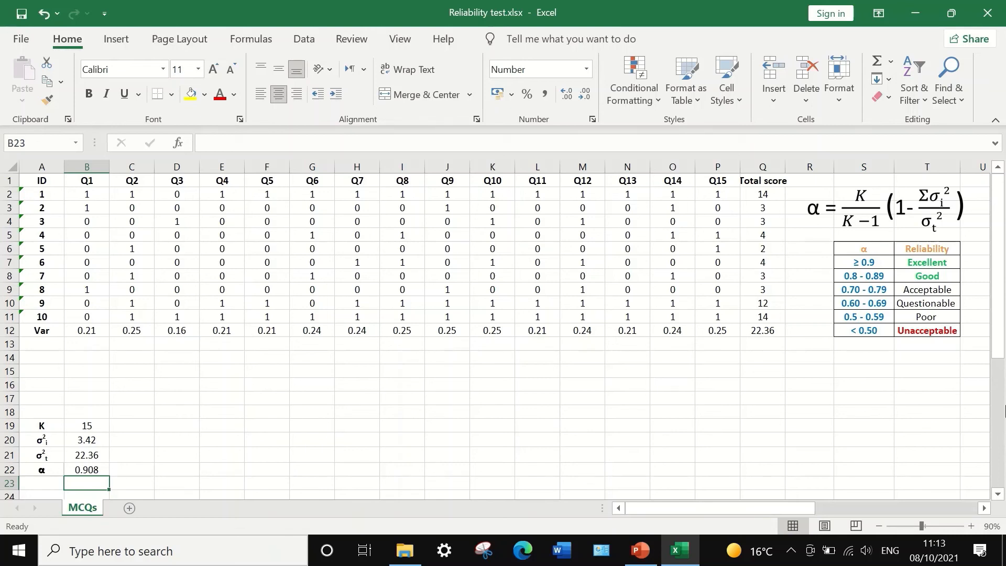
{"action": "left_click", "coordinate": [853, 308]}
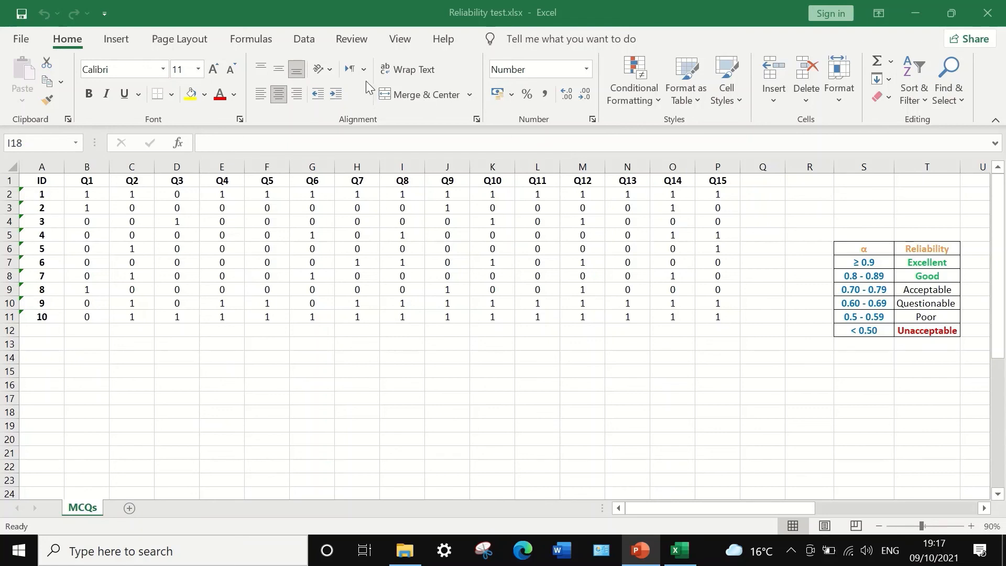
- Switch to the Reliability test workbook in Excel and start the Anova: Two-Factor Without Replication data analysis
{"action": "key", "text": "alt+Tab"}
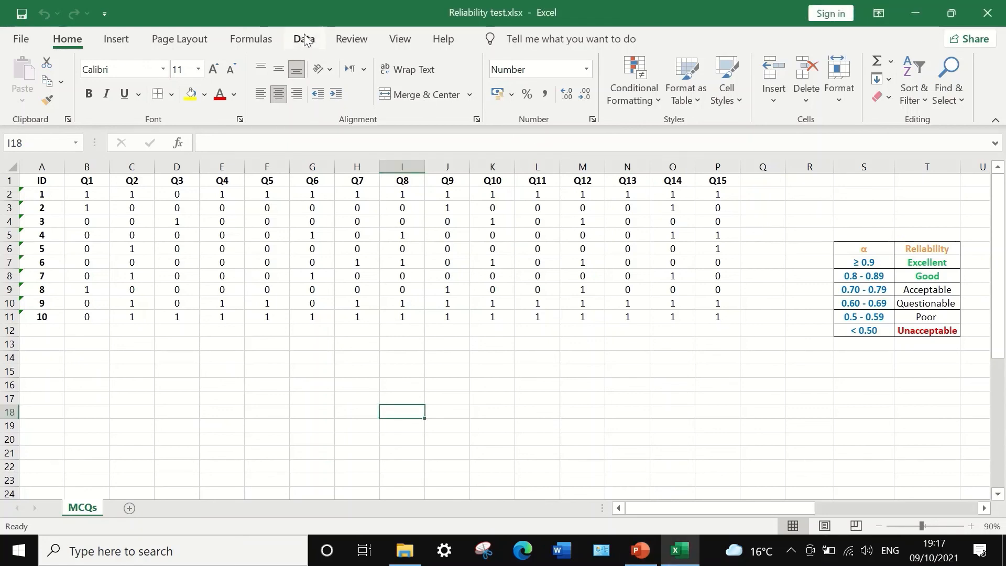
{"action": "left_click", "coordinate": [306, 37]}
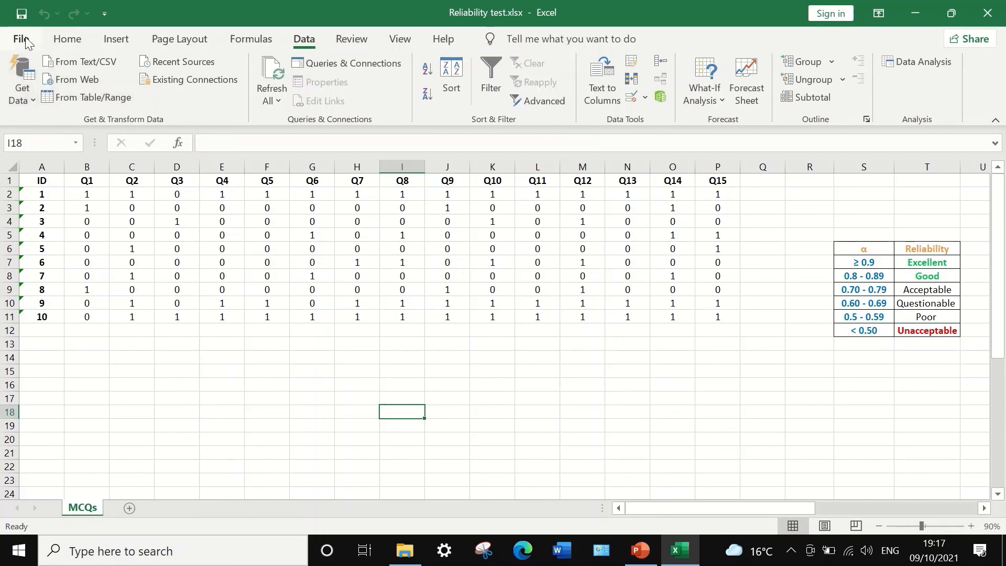
{"action": "left_click", "coordinate": [908, 63]}
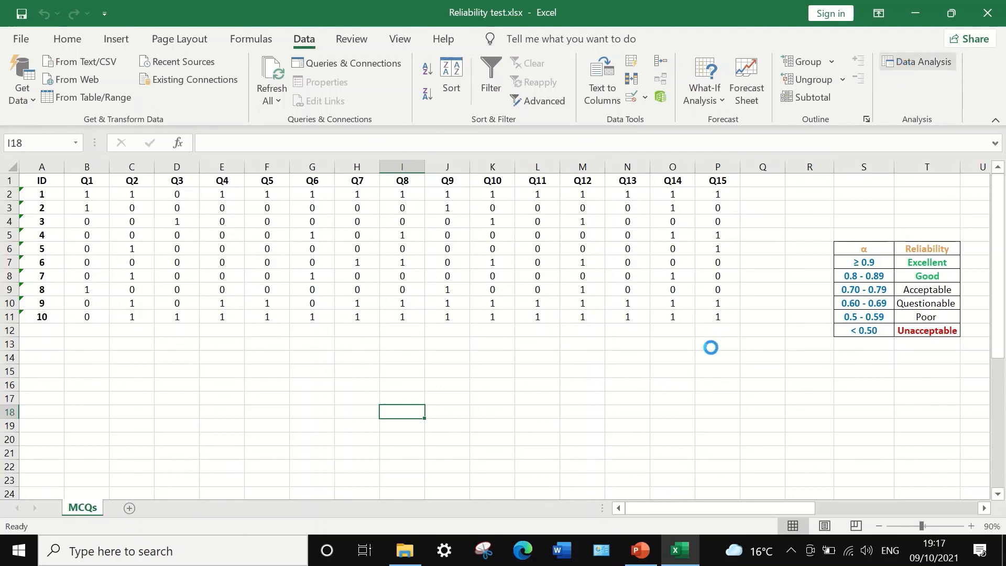
{"action": "left_click_drag", "start_coordinate": [657, 113], "coordinate": [475, 140]}
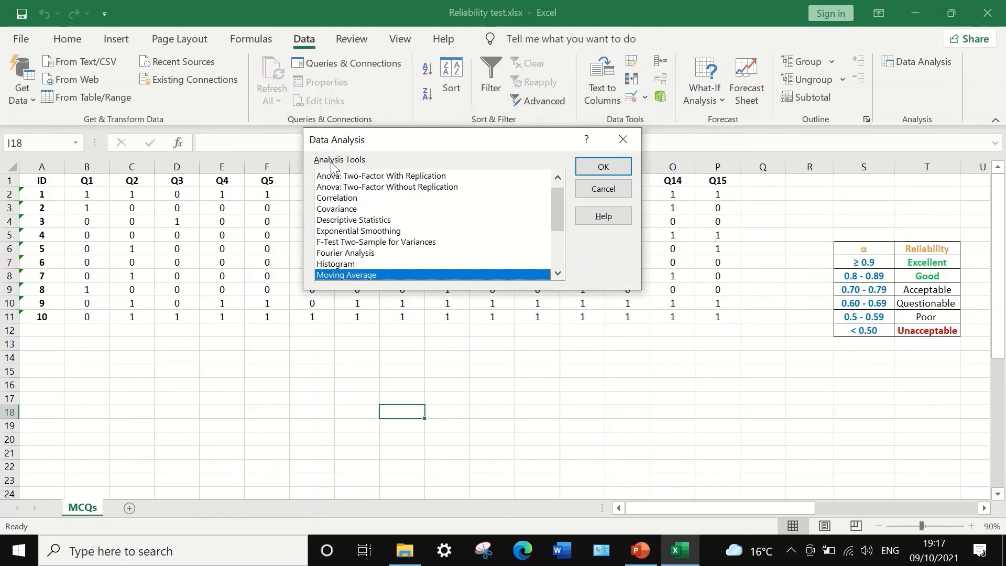
{"action": "left_click", "coordinate": [373, 189]}
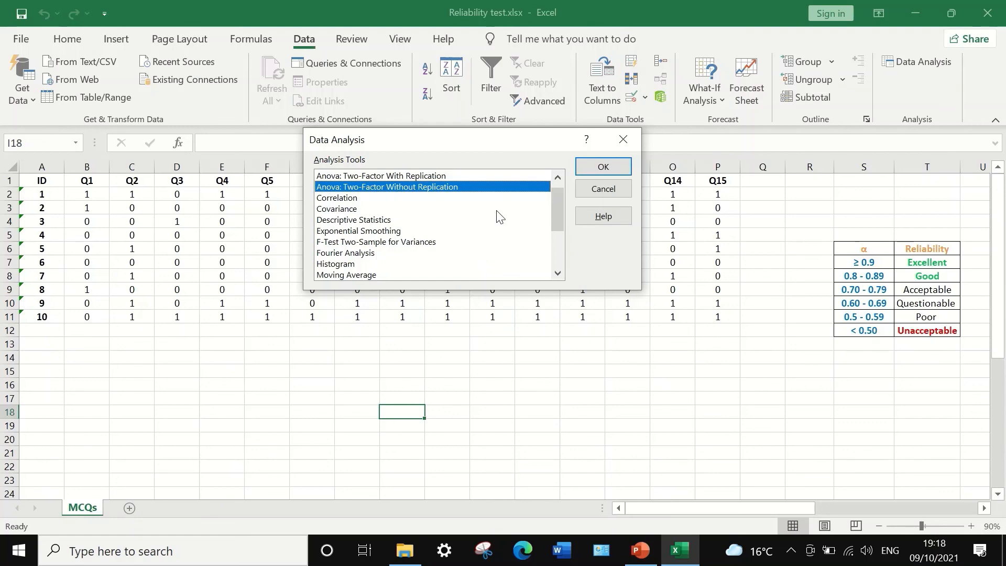
{"action": "left_click", "coordinate": [593, 168]}
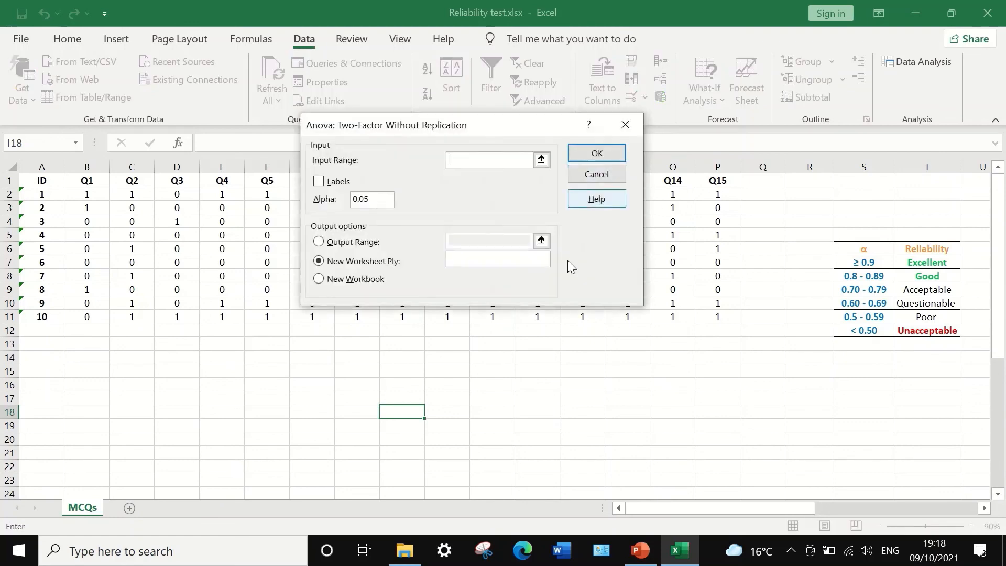
- Set the ANOVA input range to the question responses in B2:P11, keeping the dialog clear of the data
{"action": "left_click_drag", "start_coordinate": [513, 126], "coordinate": [525, 140]}
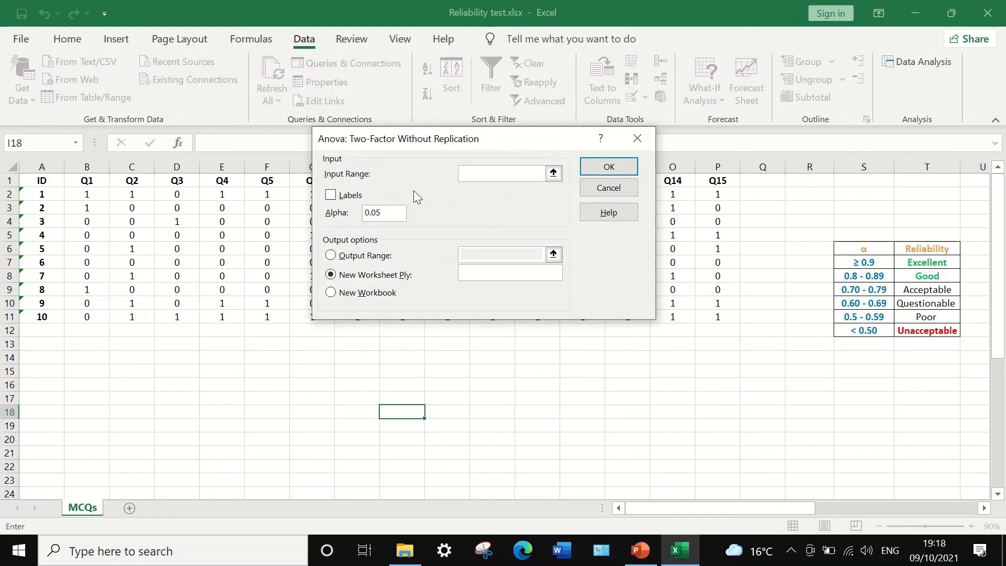
{"action": "left_click_drag", "start_coordinate": [530, 139], "coordinate": [672, 147]}
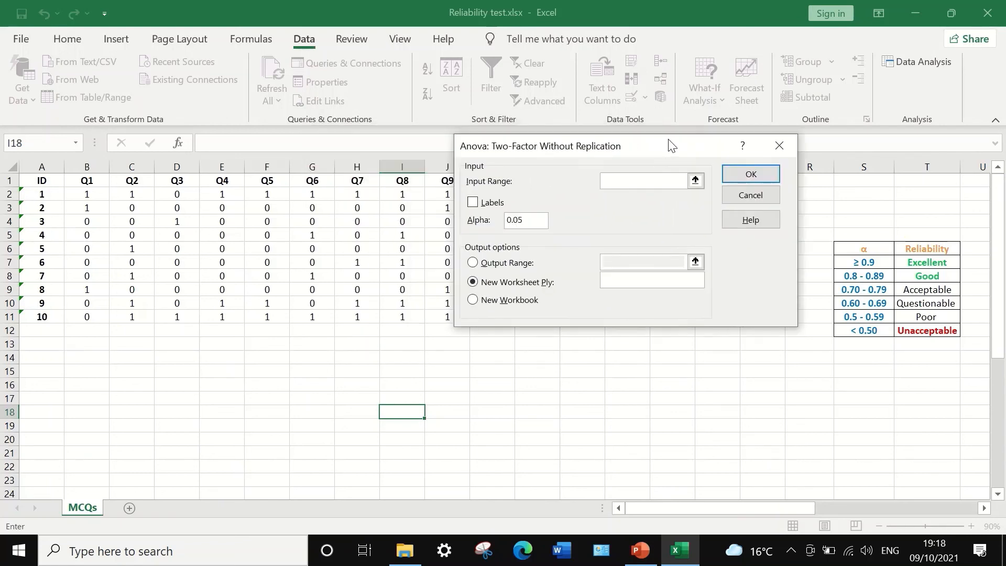
{"action": "left_click", "coordinate": [695, 182]}
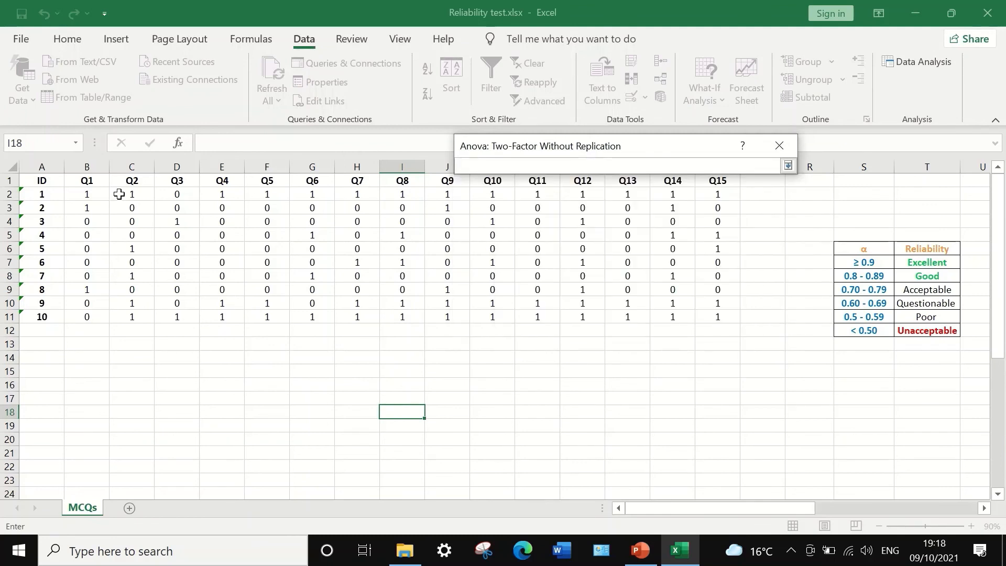
{"action": "left_click_drag", "start_coordinate": [84, 195], "coordinate": [708, 319]}
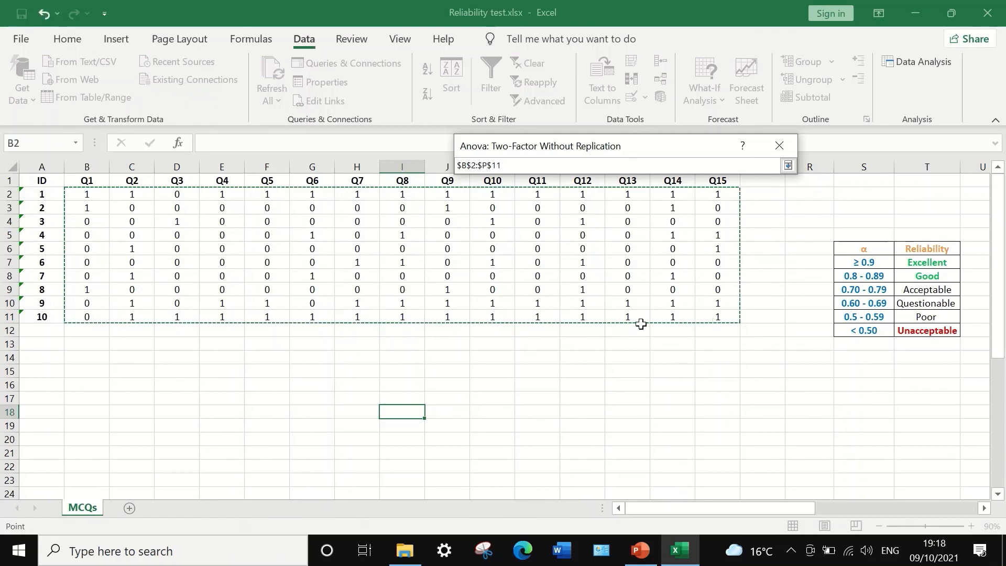
{"action": "left_click", "coordinate": [787, 166]}
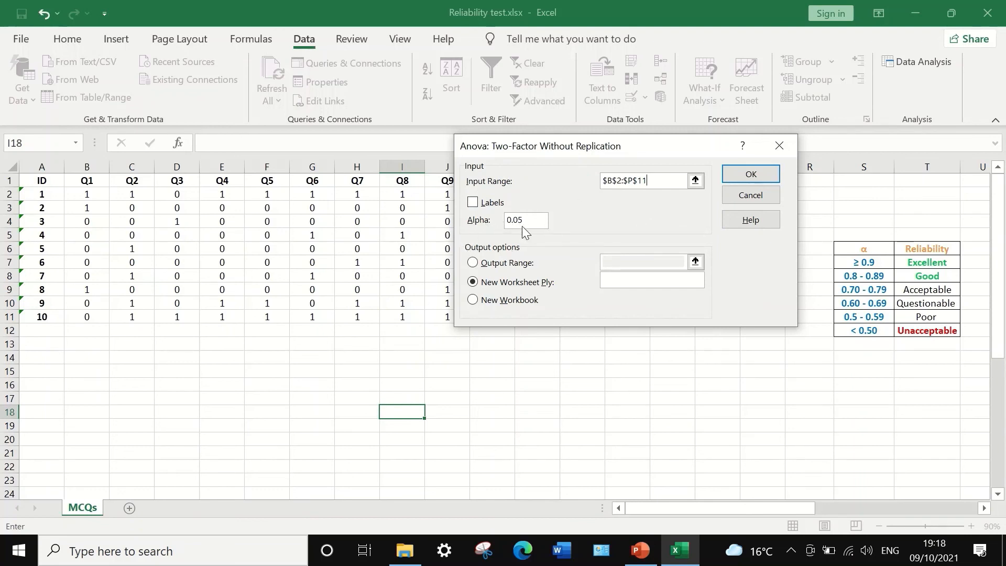
- Send the ANOVA output to cell I18 of the current sheet and run the analysis
{"action": "left_click", "coordinate": [487, 263]}
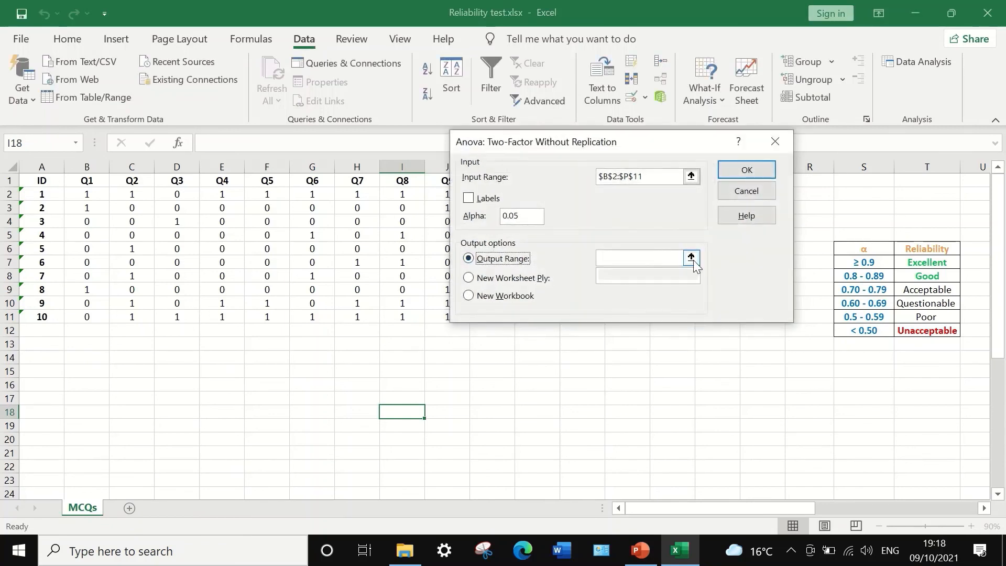
{"action": "left_click", "coordinate": [695, 261]}
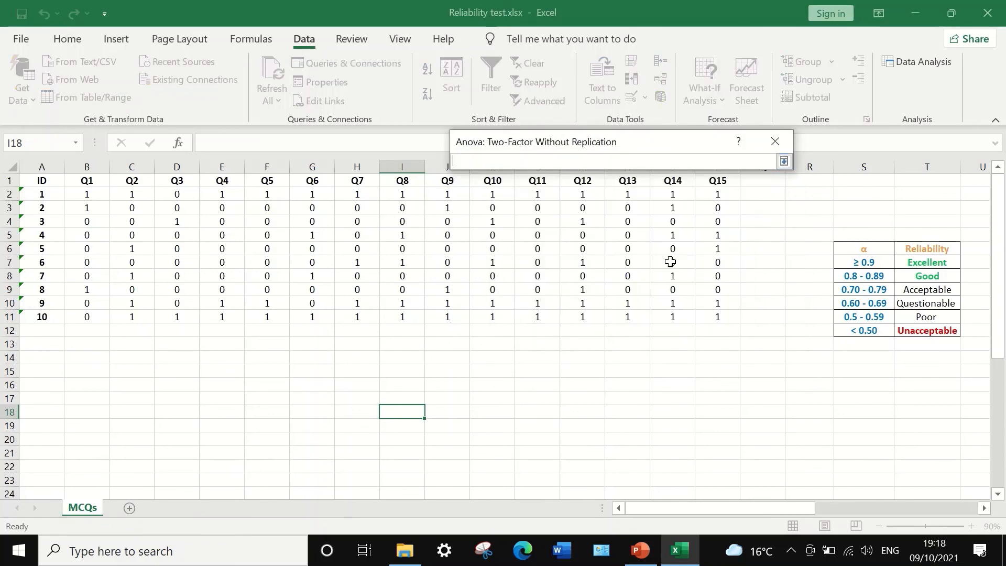
{"action": "left_click", "coordinate": [406, 419]}
{"action": "left_click", "coordinate": [785, 161]}
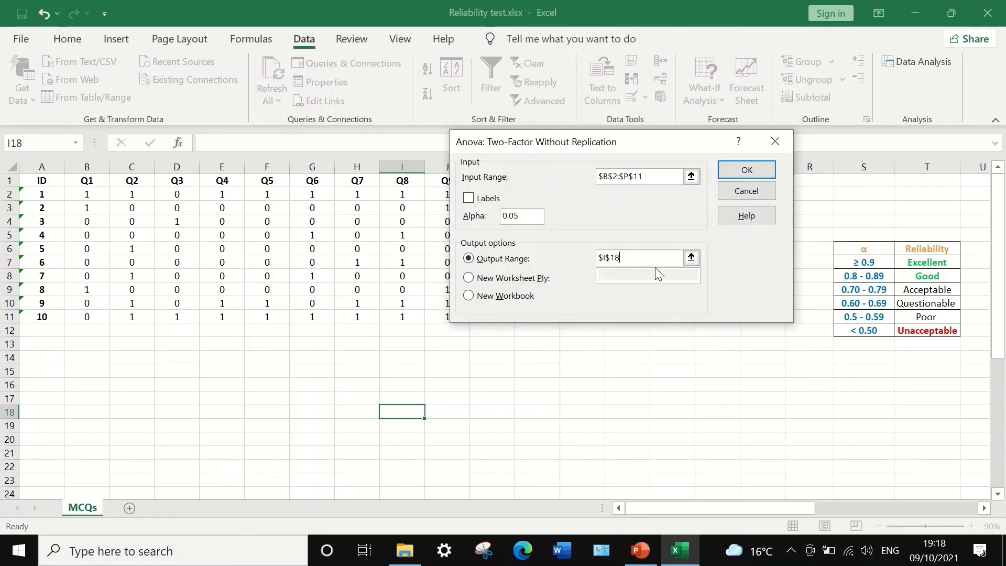
{"action": "left_click", "coordinate": [733, 171]}
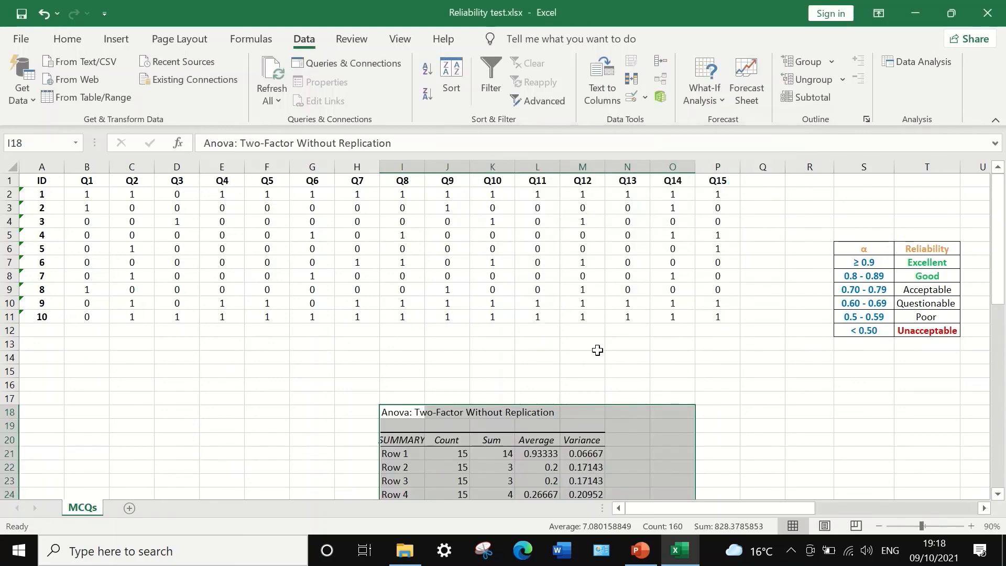
- Examine the ANOVA output, including the row and column summaries with count, sum, average and variance
{"action": "scroll", "coordinate": [602, 342], "scroll_direction": "down", "scroll_amount": 9}
{"action": "scroll", "coordinate": [608, 338], "scroll_direction": "down", "scroll_amount": 3}
{"action": "scroll", "coordinate": [611, 332], "scroll_direction": "up", "scroll_amount": 9}
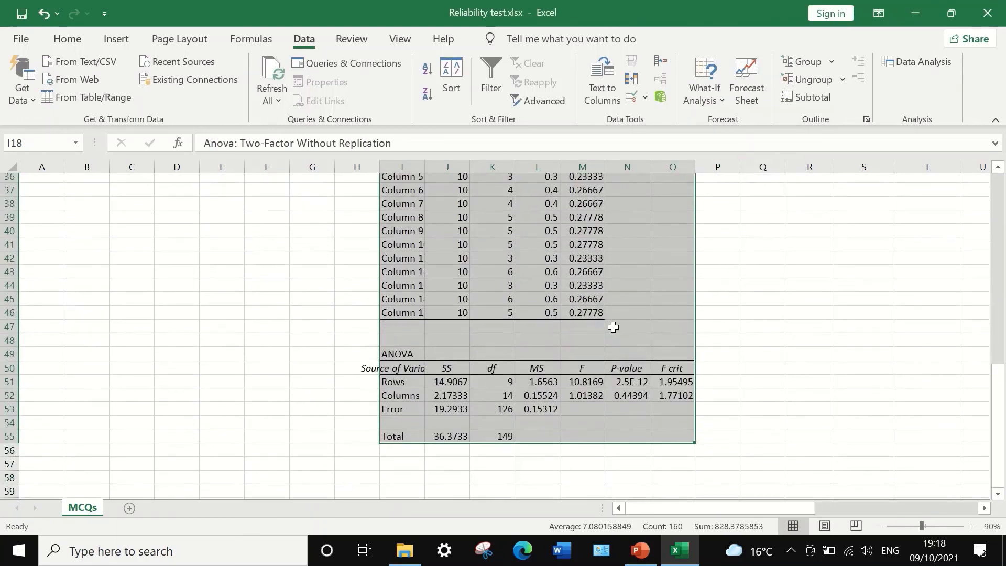
{"action": "scroll", "coordinate": [611, 328], "scroll_direction": "down", "scroll_amount": 3}
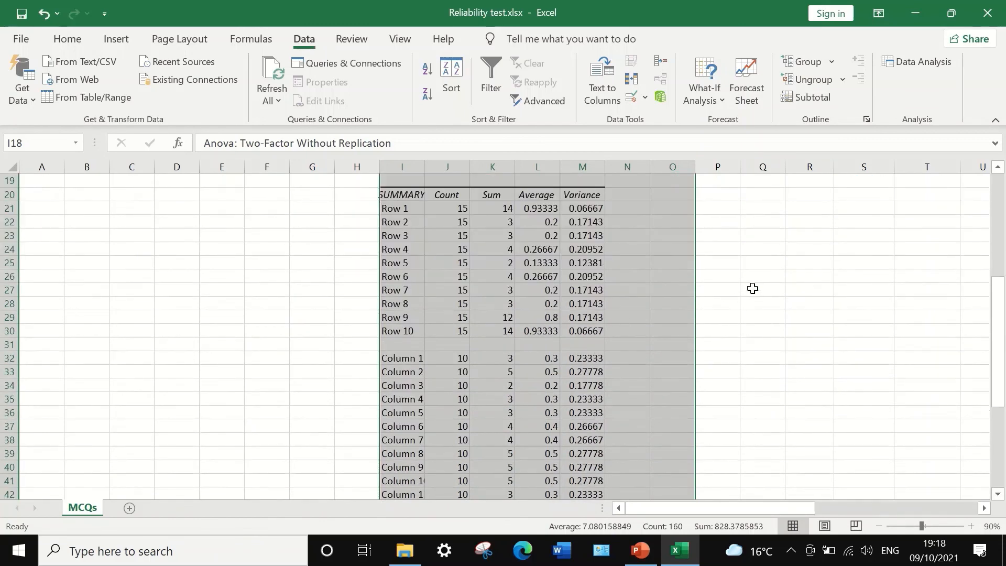
{"action": "left_click", "coordinate": [757, 285]}
{"action": "scroll", "coordinate": [653, 306], "scroll_direction": "up", "scroll_amount": 2}
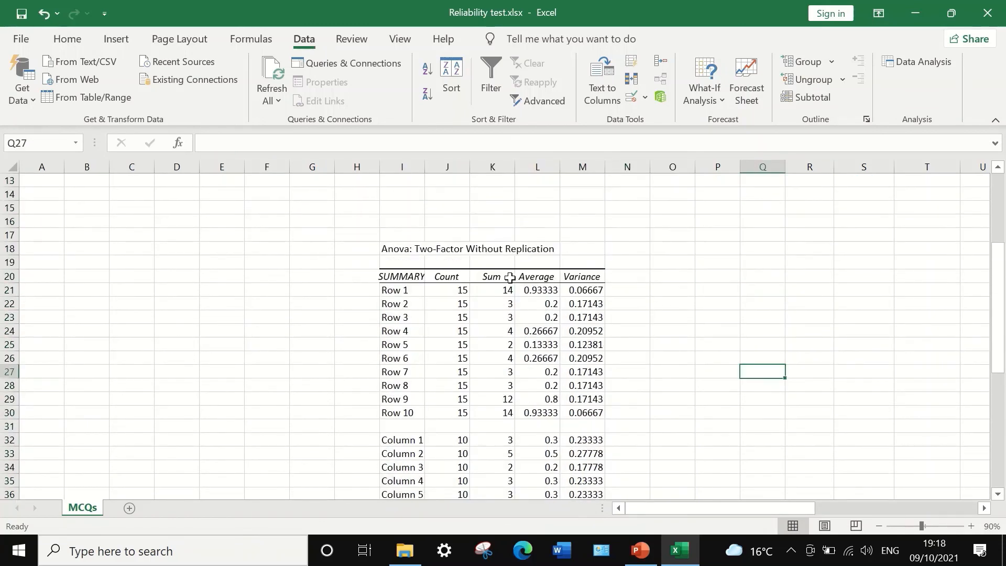
{"action": "scroll", "coordinate": [508, 283], "scroll_direction": "down", "scroll_amount": 2}
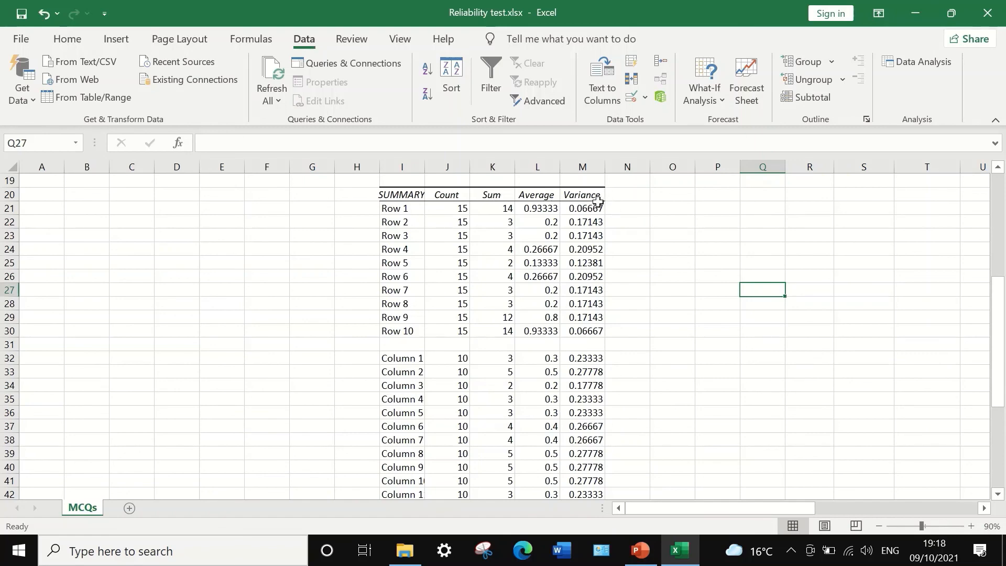
{"action": "scroll", "coordinate": [438, 241], "scroll_direction": "down", "scroll_amount": 1}
{"action": "scroll", "coordinate": [439, 241], "scroll_direction": "down", "scroll_amount": 1}
{"action": "scroll", "coordinate": [445, 270], "scroll_direction": "up", "scroll_amount": 2}
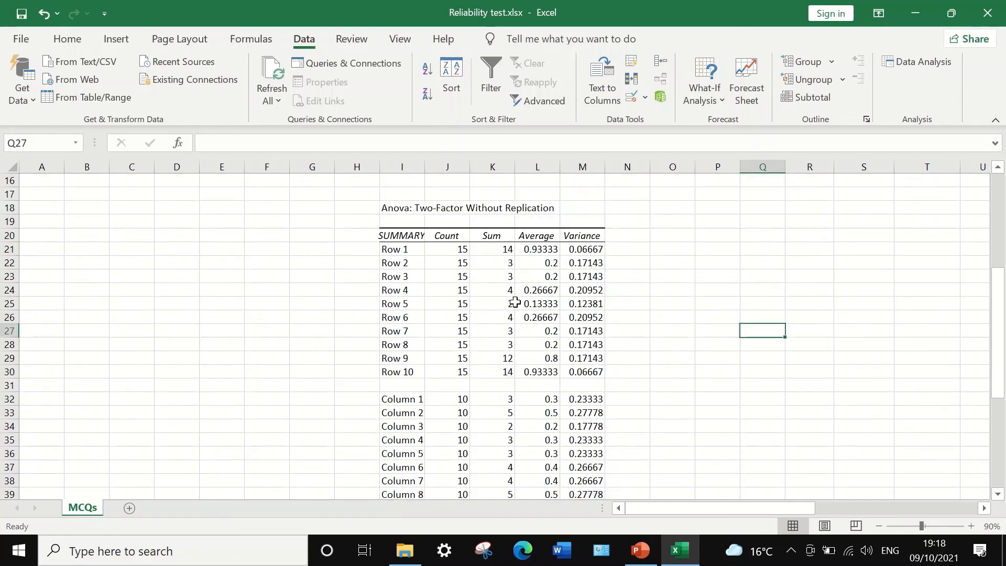
- Widen column I so the summary labels up to Column 15 fit in full
{"action": "scroll", "coordinate": [429, 374], "scroll_direction": "down", "scroll_amount": 3}
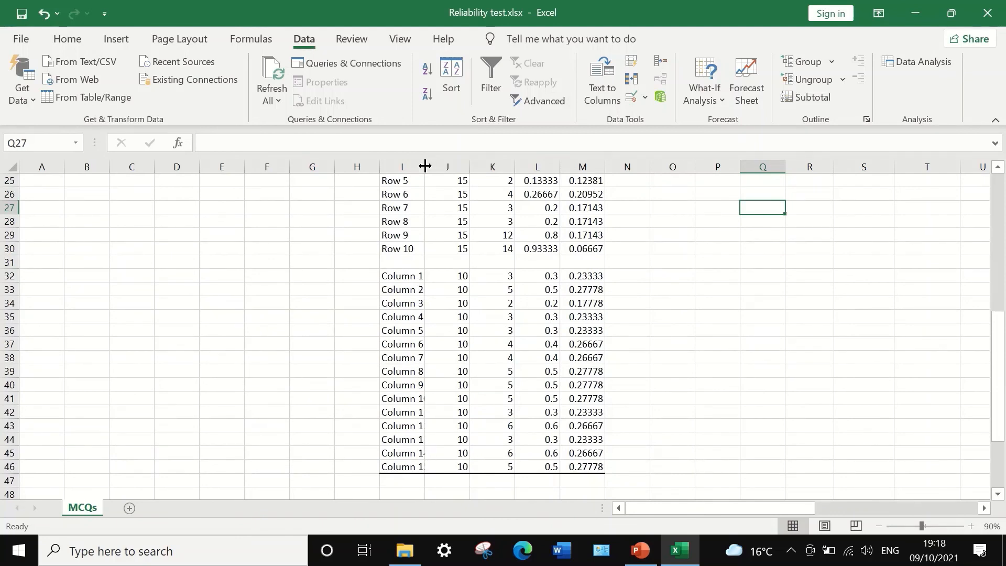
{"action": "left_click_drag", "start_coordinate": [425, 166], "coordinate": [446, 167]}
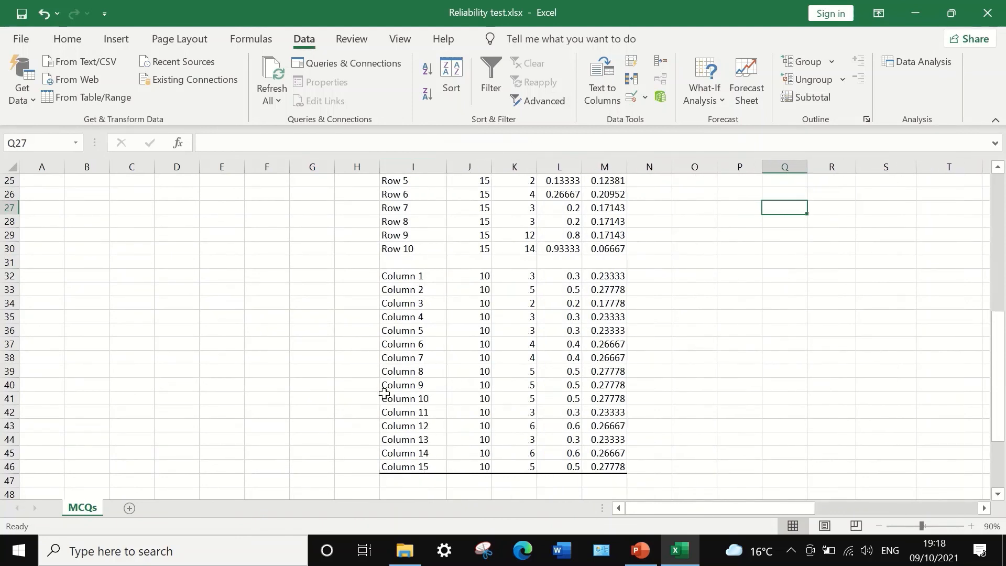
{"action": "scroll", "coordinate": [401, 375], "scroll_direction": "down", "scroll_amount": 4}
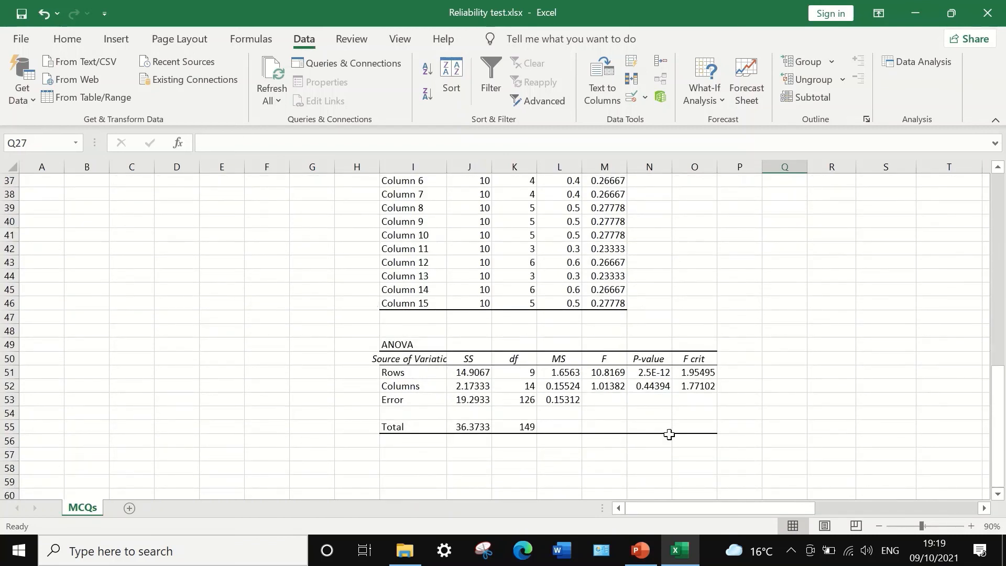
- Colour the Rows and Error mean squares in the ANOVA table, L51 and L53, with dark red font
{"action": "left_click", "coordinate": [564, 371]}
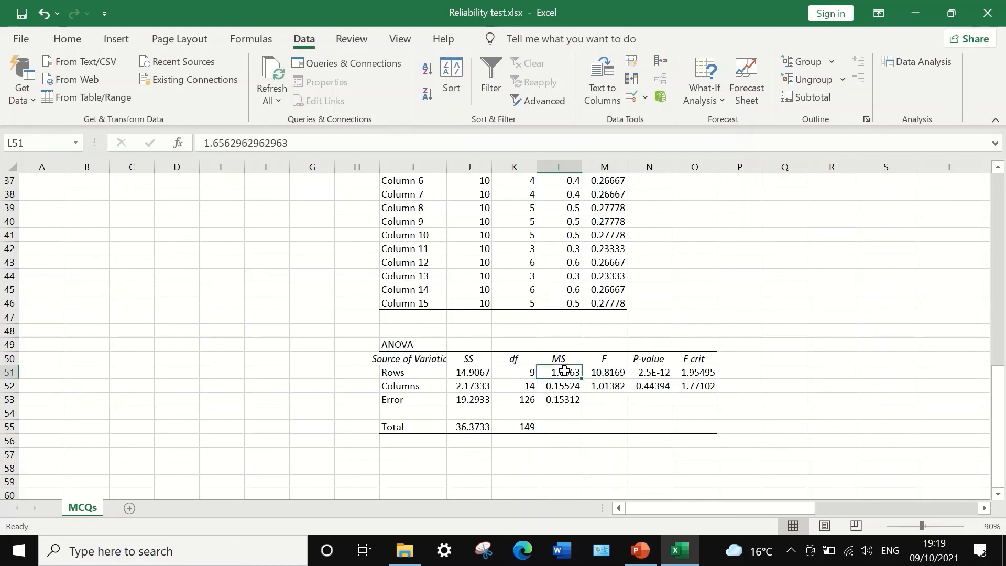
{"action": "left_click", "coordinate": [565, 399], "text": "ctrl"}
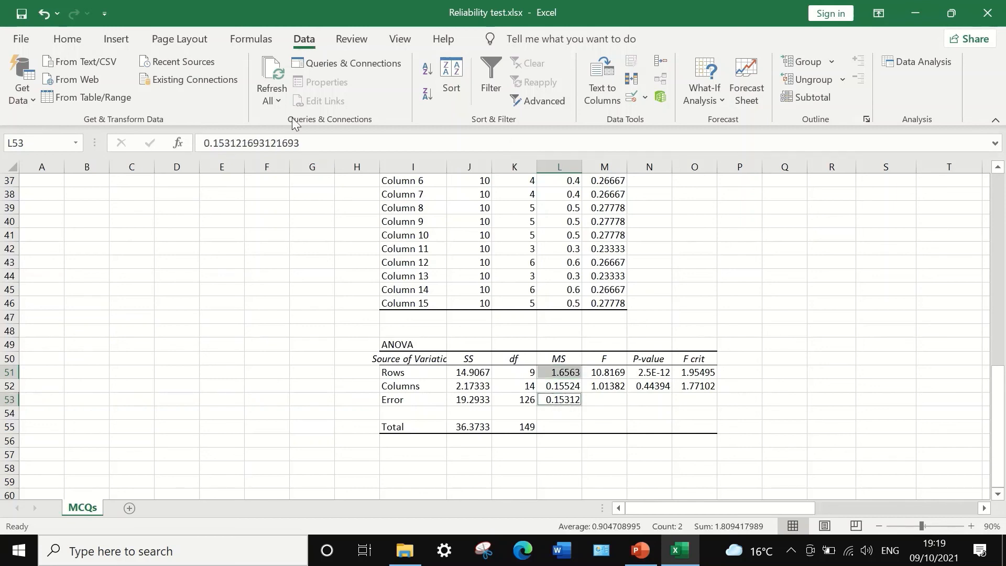
{"action": "left_click", "coordinate": [67, 41]}
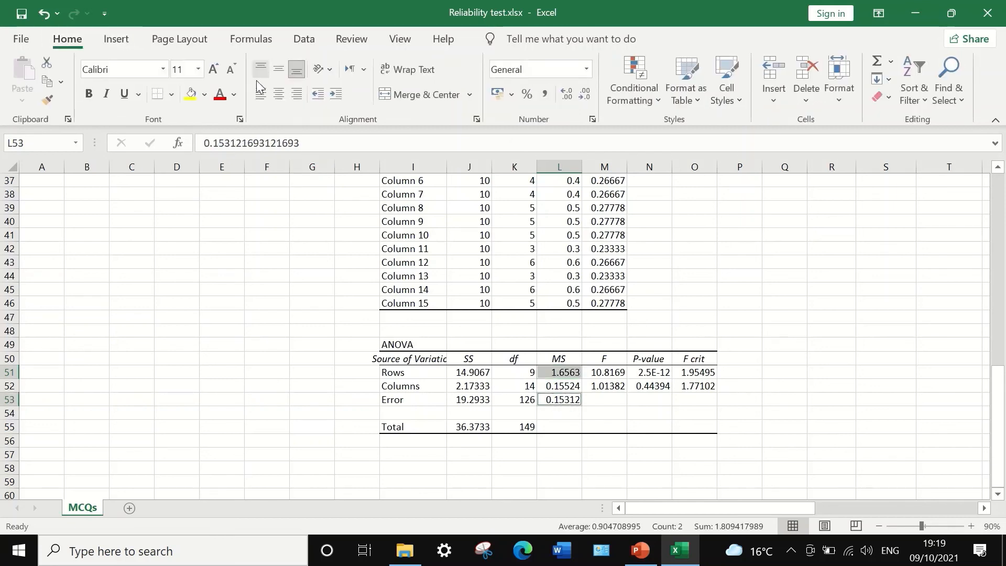
{"action": "left_click", "coordinate": [220, 97]}
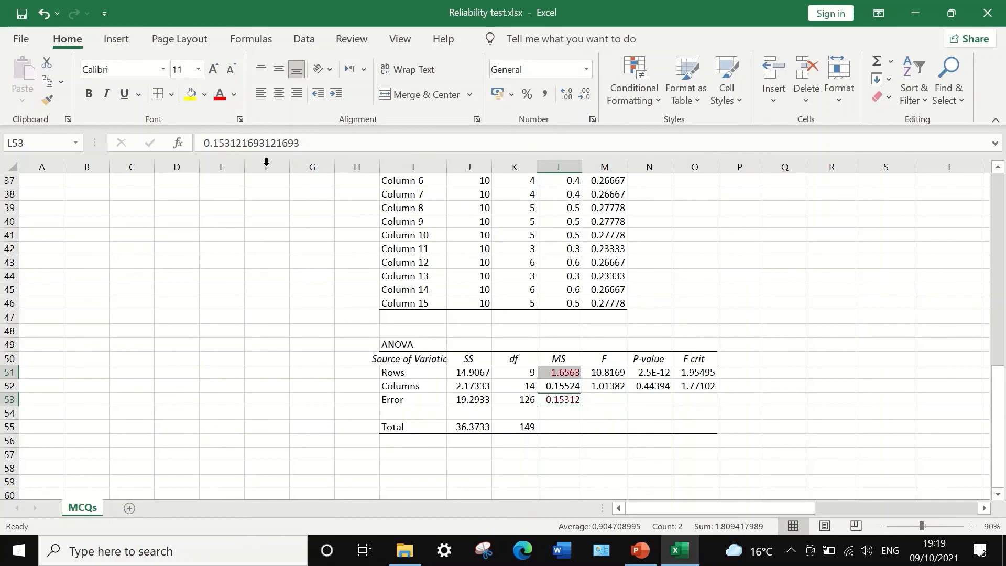
{"action": "left_click", "coordinate": [603, 456]}
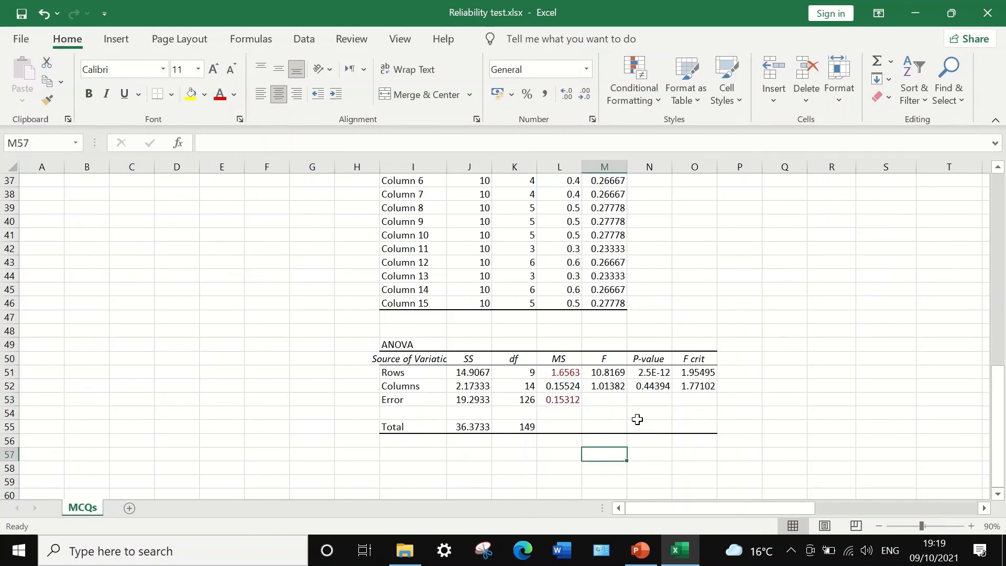
- Label I58 "alpha" below the ANOVA table and calculate Cronbach's alpha in J58 with =1-L53/L51
{"action": "scroll", "coordinate": [577, 435], "scroll_direction": "down", "scroll_amount": 2}
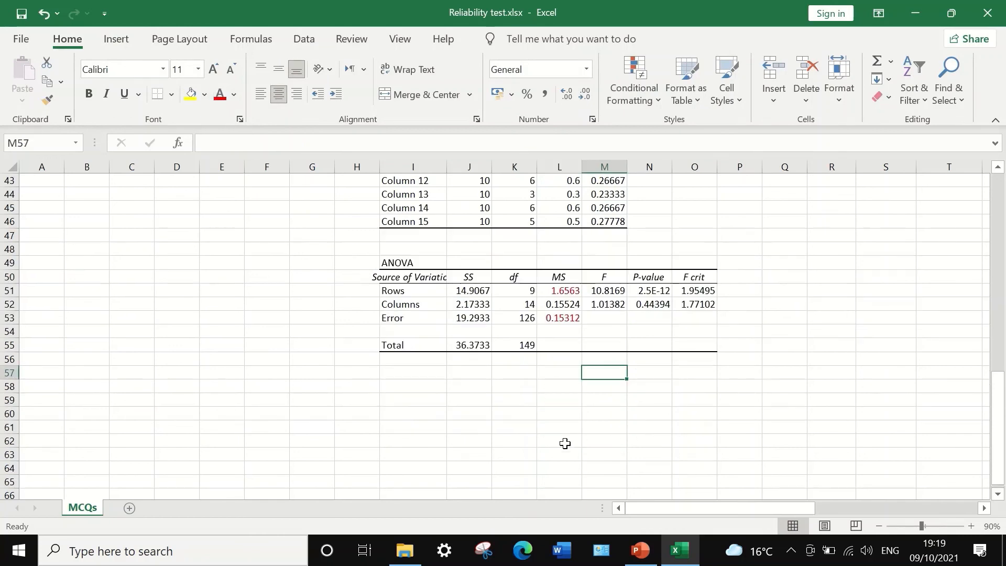
{"action": "left_click", "coordinate": [429, 389]}
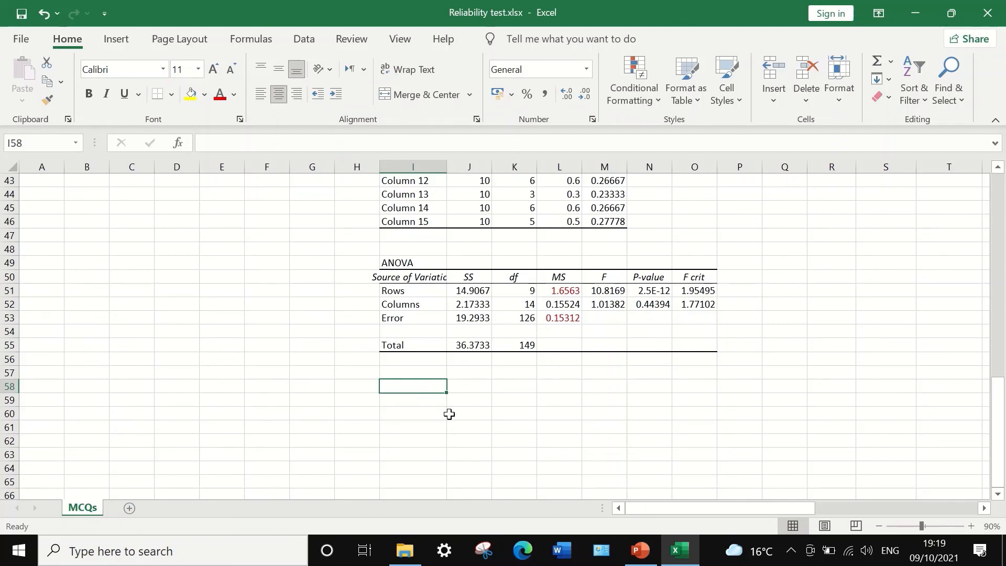
{"action": "type", "text": "alpha"}
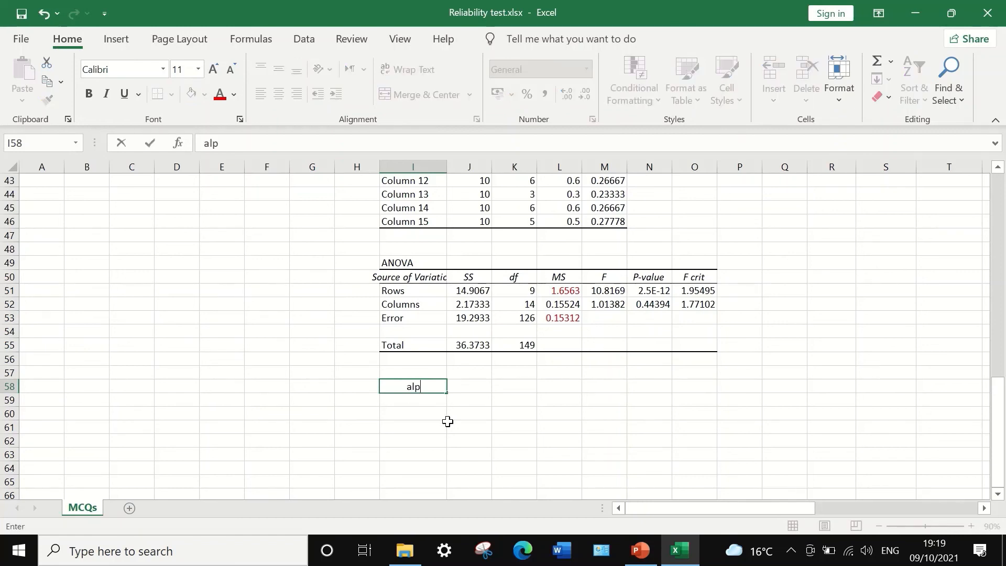
{"action": "left_click", "coordinate": [463, 384]}
{"action": "type", "text": "="}
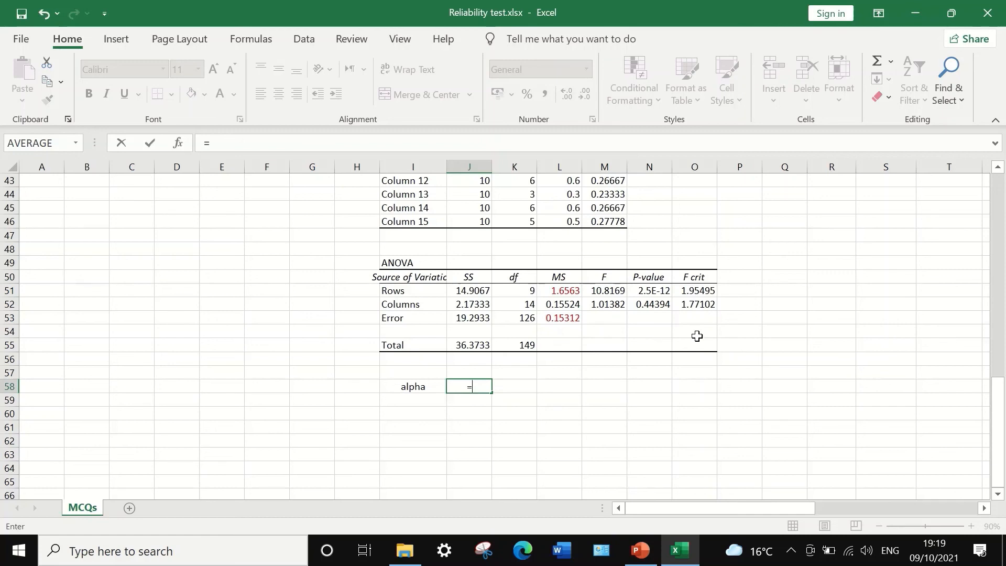
{"action": "type", "text": "1-"}
{"action": "left_click", "coordinate": [555, 321]}
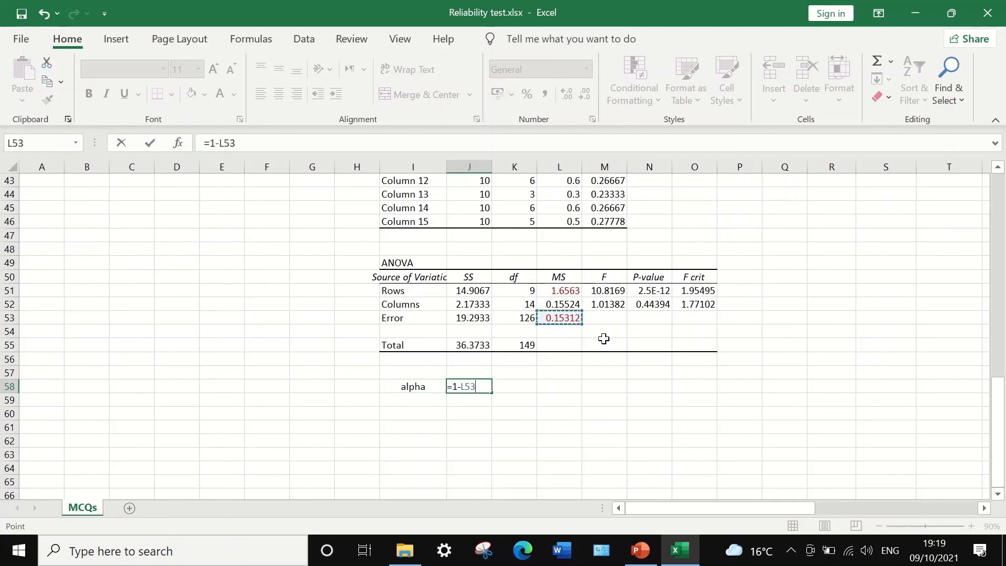
{"action": "type", "text": "/"}
{"action": "left_click", "coordinate": [556, 291]}
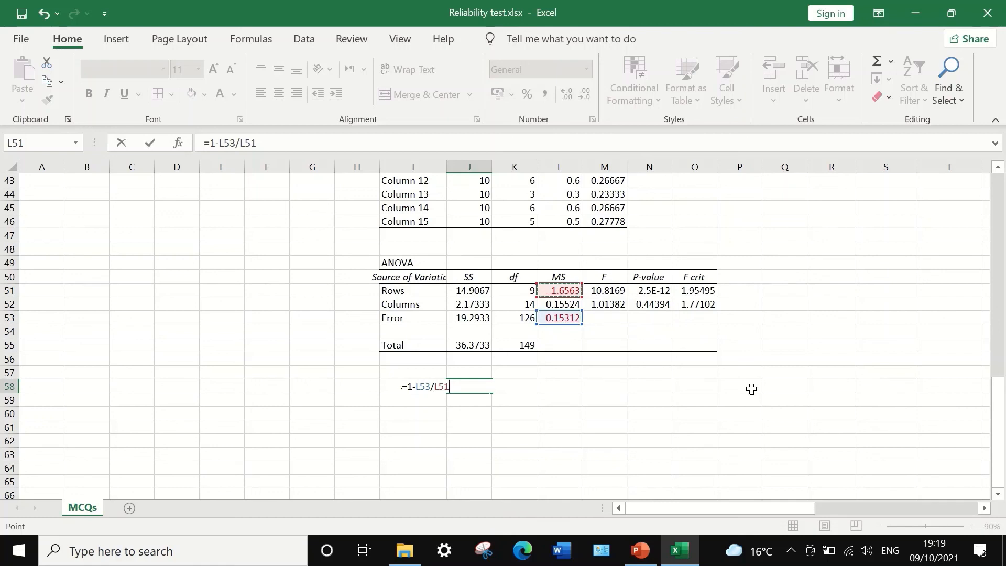
{"action": "key", "text": "Return"}
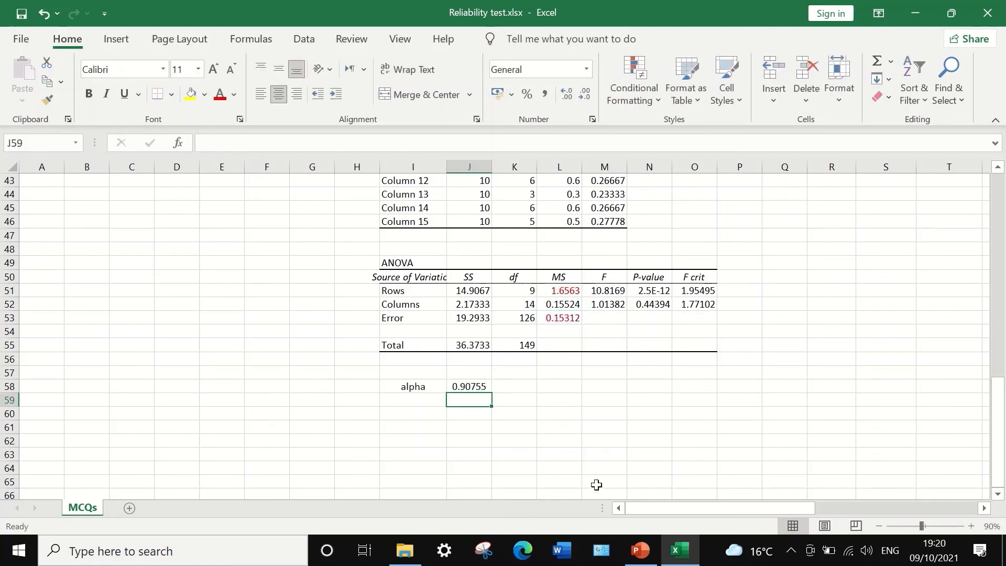
- Compare the ANOVA-based alpha in J58 with the reliability interpretation table beside the question responses
{"action": "left_click", "coordinate": [471, 388]}
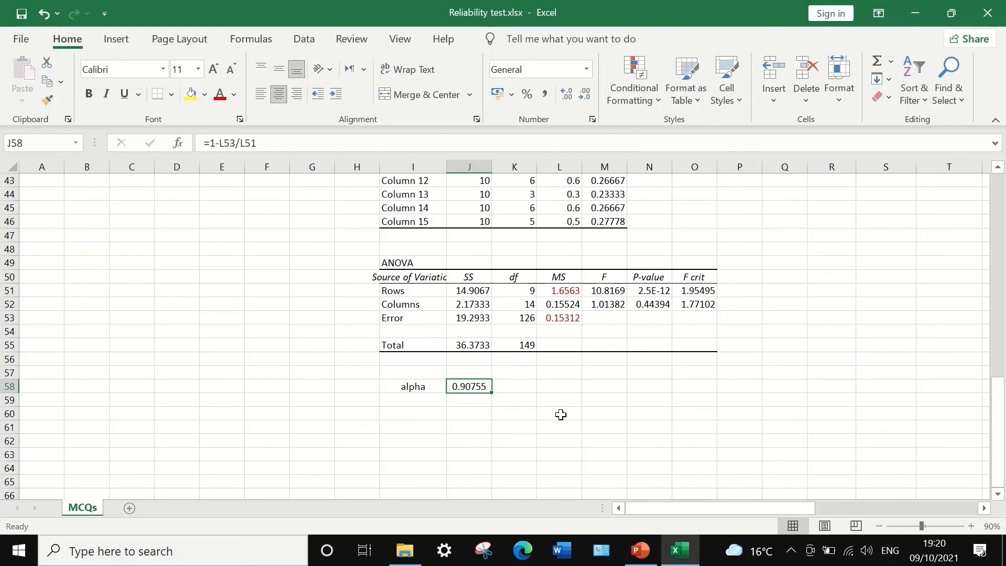
{"action": "scroll", "coordinate": [561, 414], "scroll_direction": "up", "scroll_amount": 1}
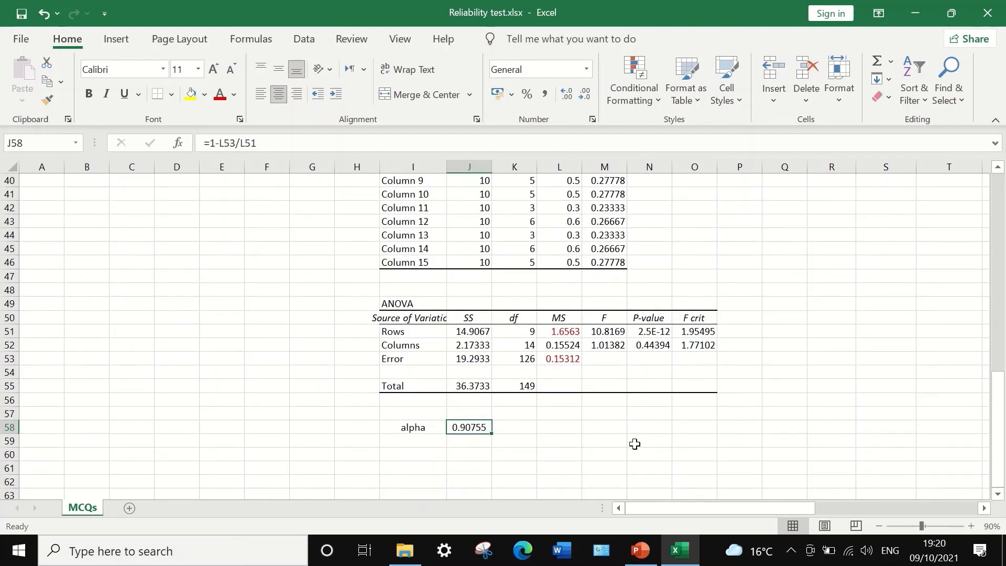
{"action": "scroll", "coordinate": [728, 443], "scroll_direction": "up", "scroll_amount": 4}
{"action": "scroll", "coordinate": [727, 443], "scroll_direction": "up", "scroll_amount": 9}
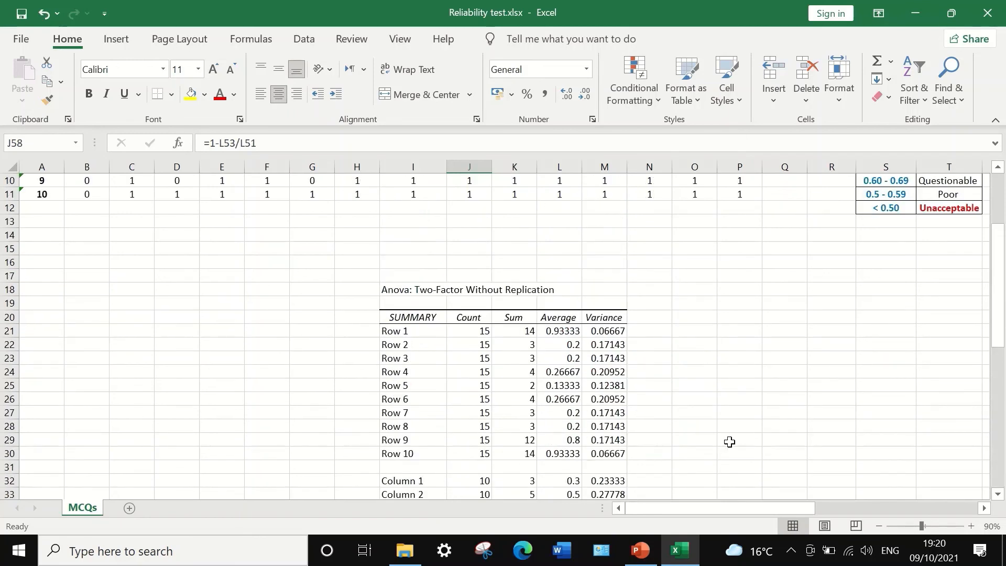
{"action": "left_click_drag", "start_coordinate": [755, 510], "coordinate": [810, 510]}
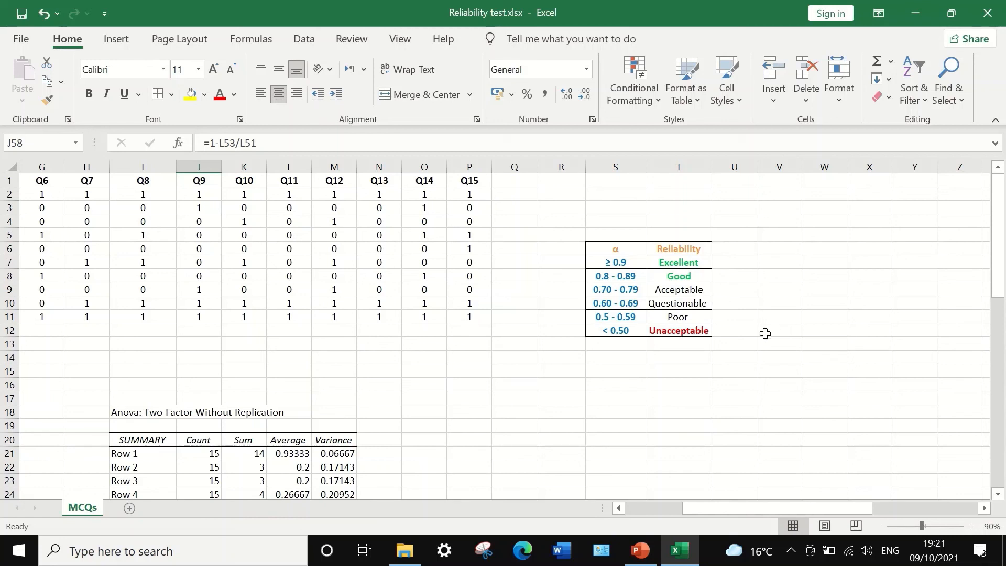
{"action": "scroll", "coordinate": [759, 343], "scroll_direction": "down", "scroll_amount": 2}
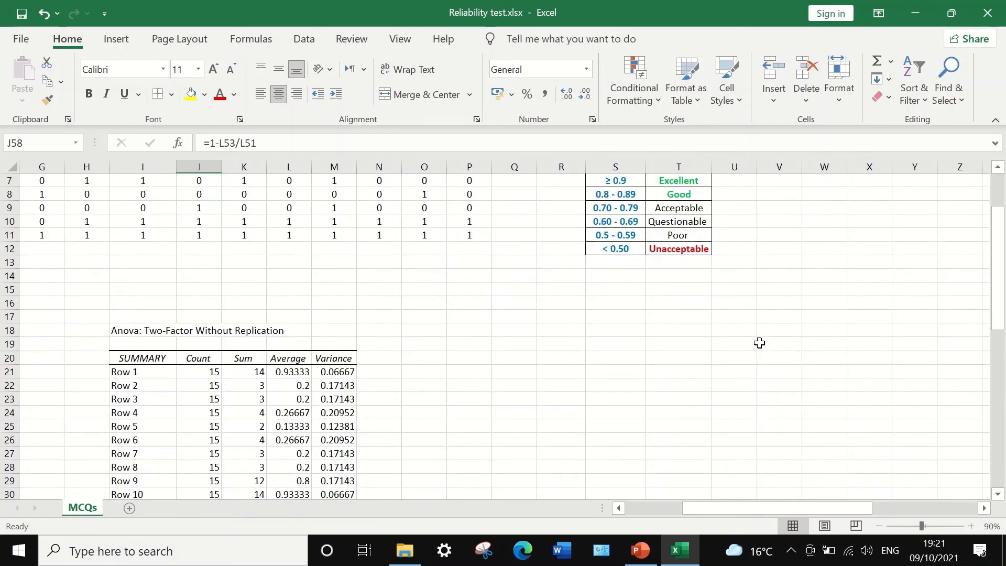
{"action": "scroll", "coordinate": [760, 343], "scroll_direction": "down", "scroll_amount": 3}
{"action": "scroll", "coordinate": [760, 342], "scroll_direction": "up", "scroll_amount": 5}
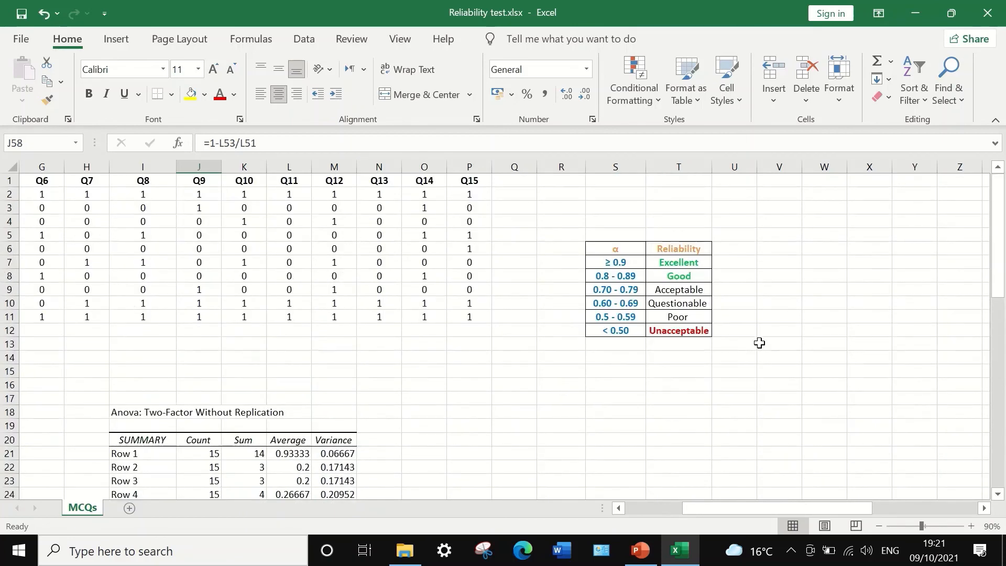